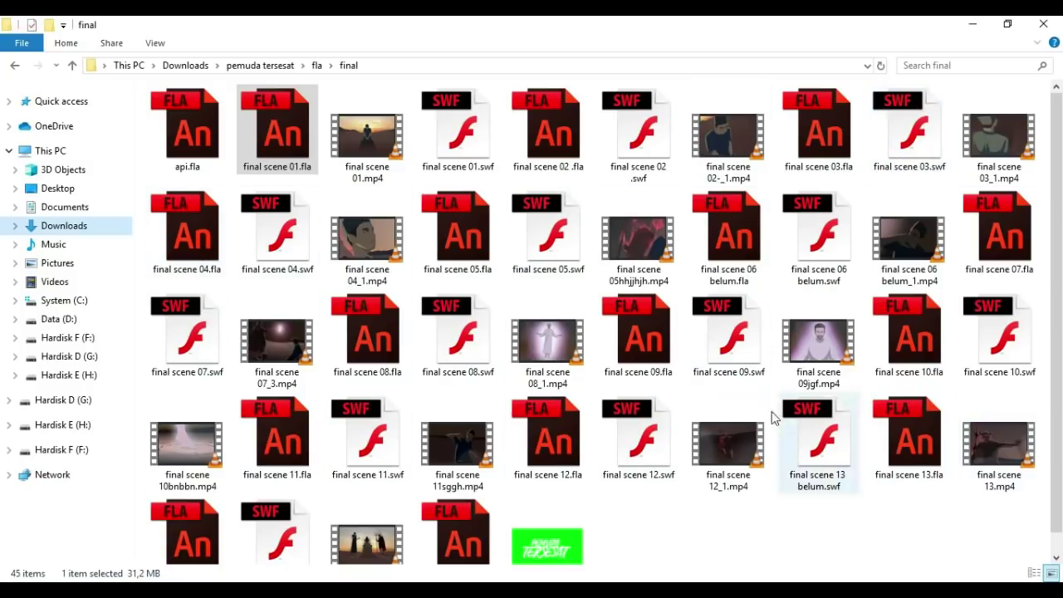
# - Open final scene 01.fla and examine its layers as outlines across the timeline, then restore the normal filled view
pyautogui.doubleClick(287, 141)
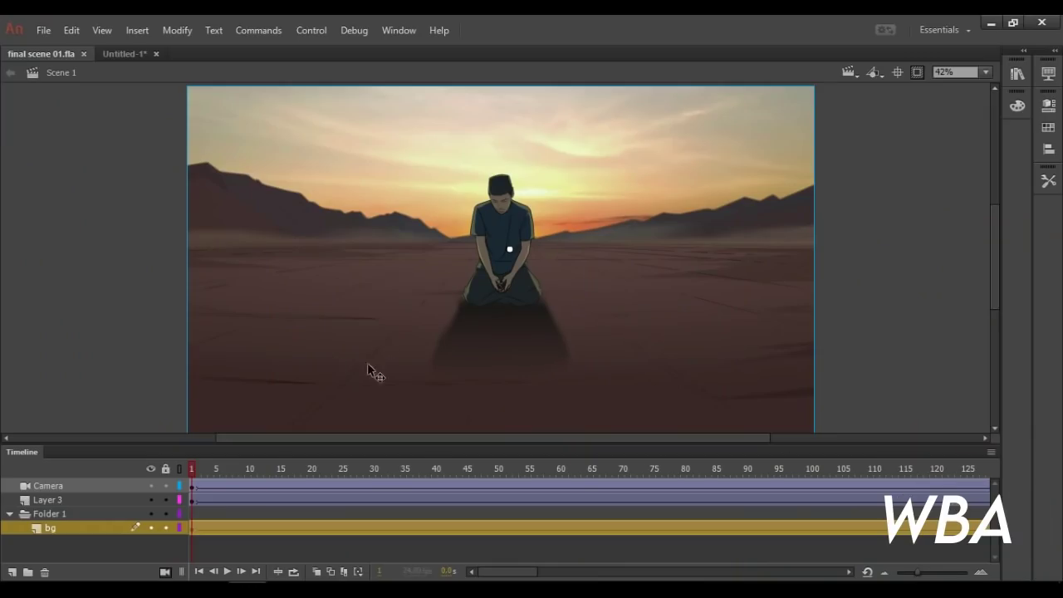
pyautogui.click(178, 470)
pyautogui.click(623, 470)
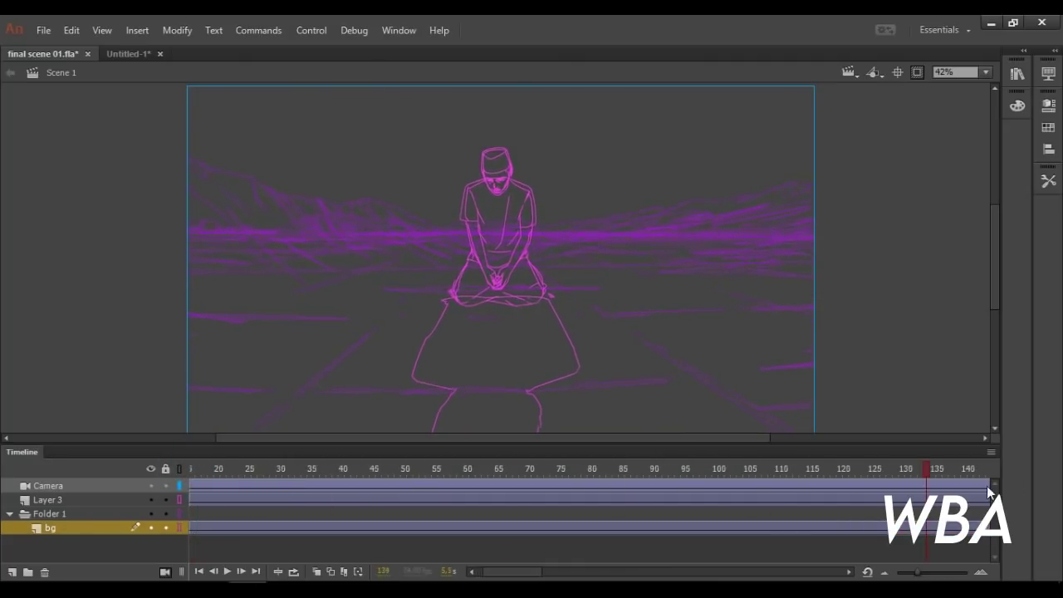
pyautogui.moveTo(256, 526); pyautogui.dragTo(168, 484)
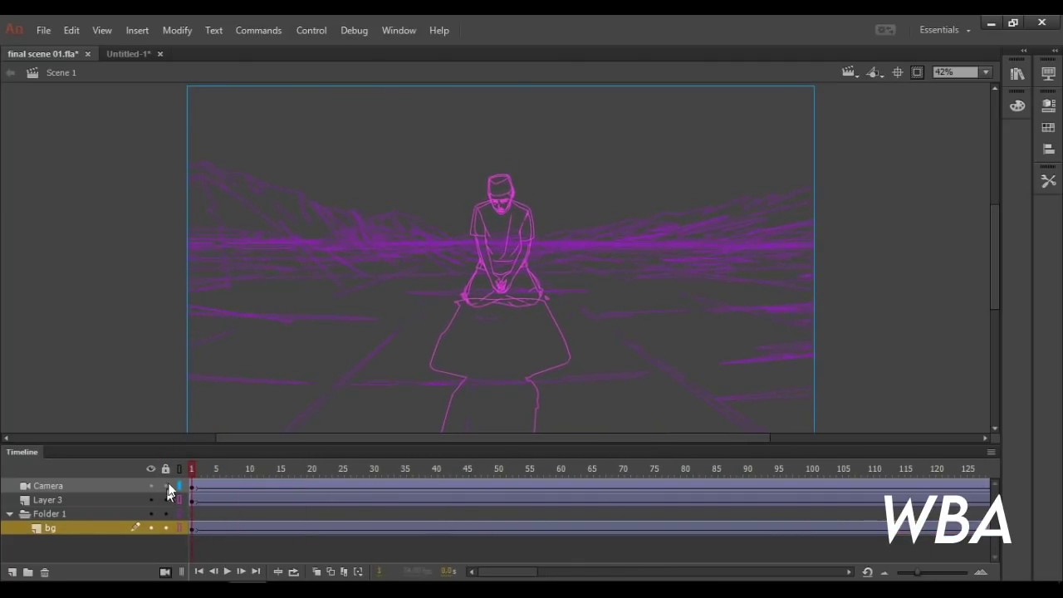
pyautogui.click(178, 470)
# - Hide the bg layer and turn off the Camera layer so only the kneeling figure is displayed
pyautogui.click(182, 498)
pyautogui.click(150, 527)
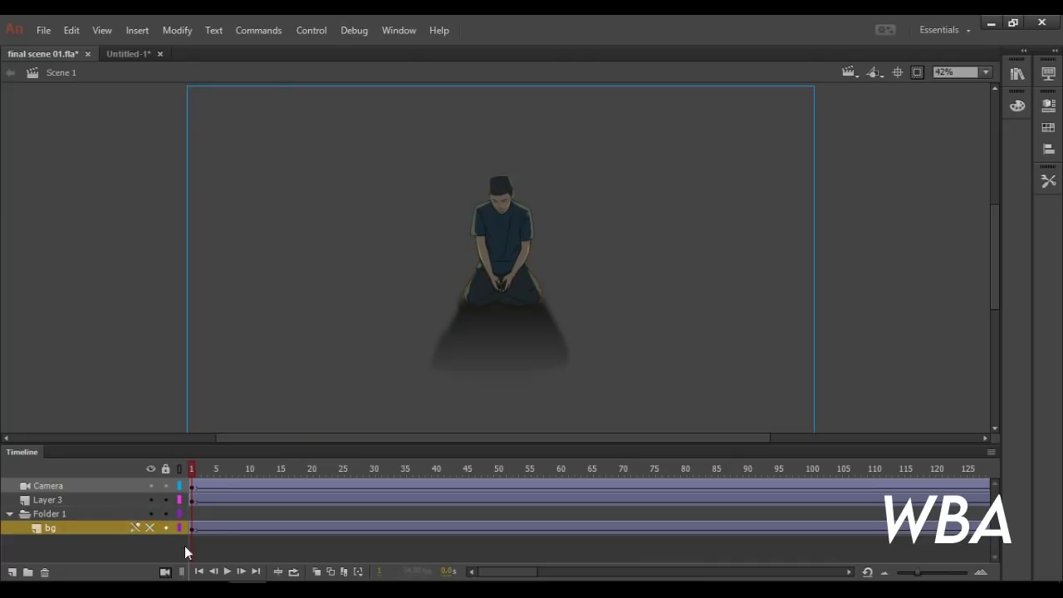
pyautogui.click(165, 572)
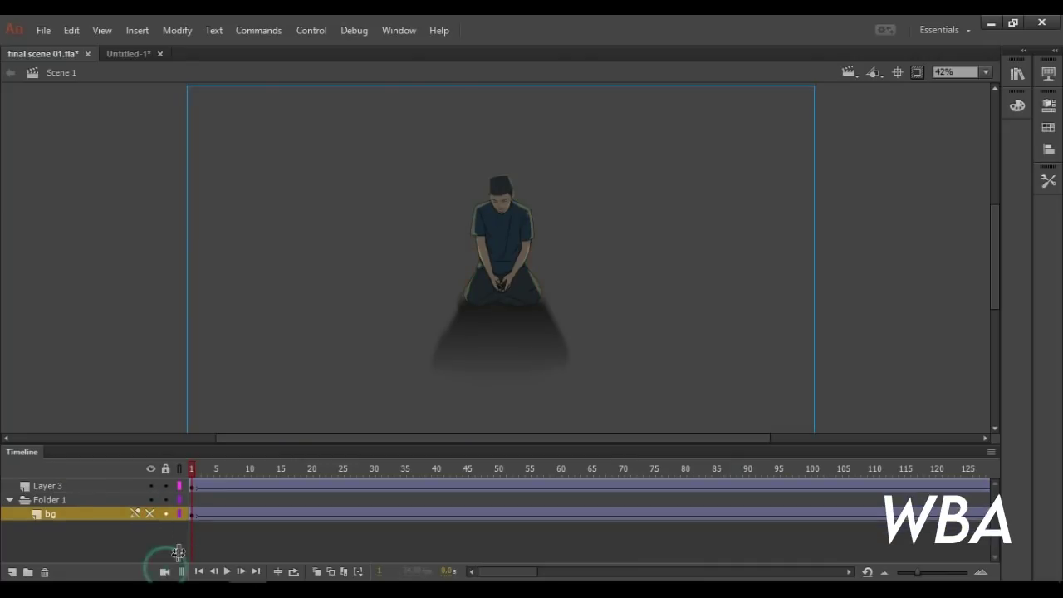
# - Open the kneeling figure's symbol and scrub through its frames to examine the frame-by-frame animation inside
pyautogui.doubleClick(505, 248)
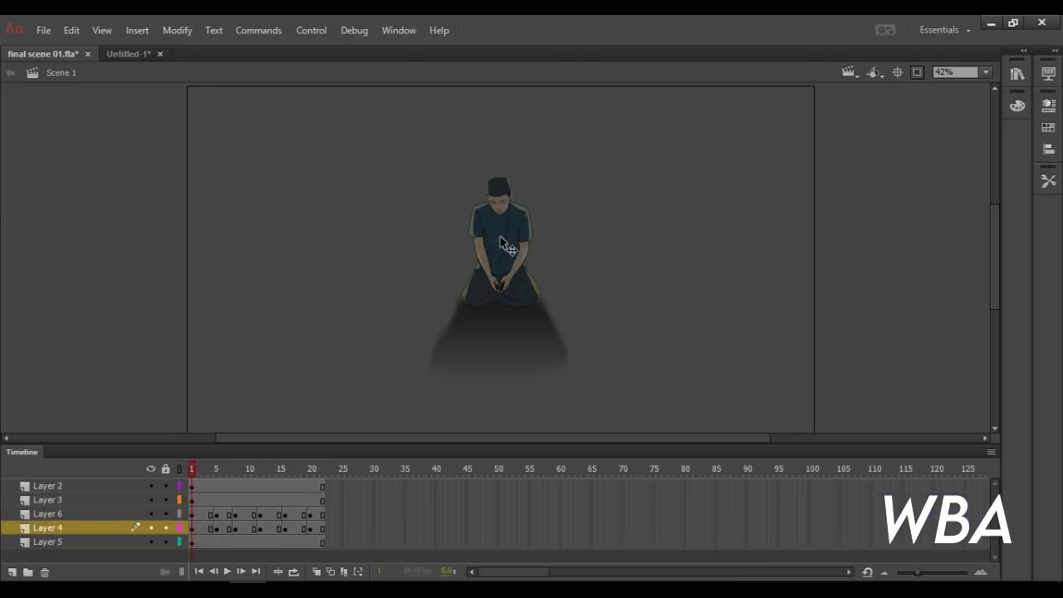
pyautogui.click(204, 470)
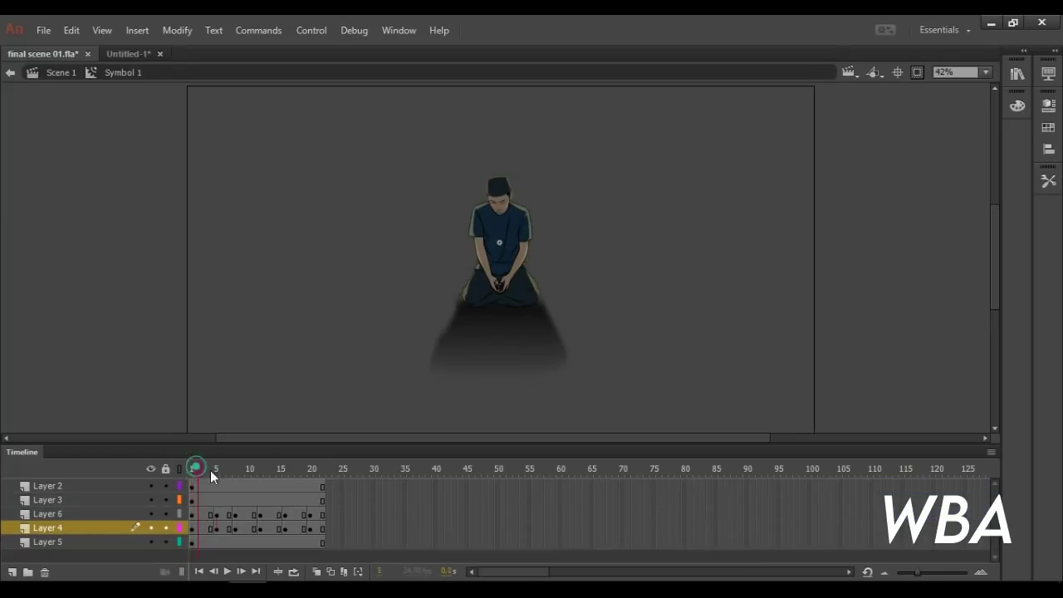
pyautogui.moveTo(210, 470); pyautogui.dragTo(311, 470)
pyautogui.moveTo(274, 505); pyautogui.dragTo(222, 515)
# - Hide the figure symbol's layers one after another to inspect their contents, and show them all again
pyautogui.click(152, 486)
pyautogui.click(152, 500)
pyautogui.click(152, 528)
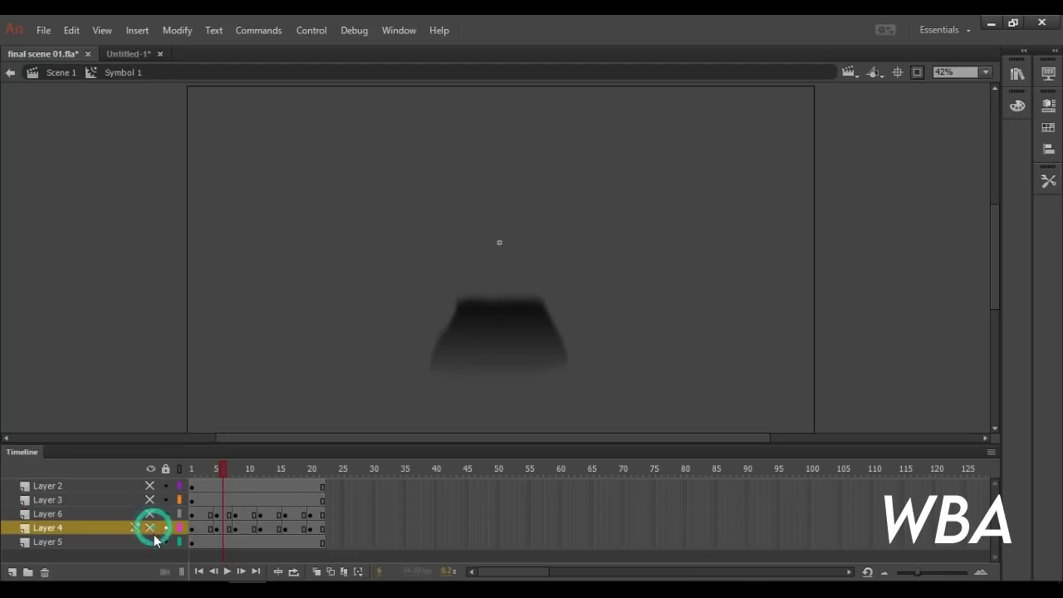
pyautogui.click(150, 542)
pyautogui.moveTo(151, 542); pyautogui.dragTo(155, 487)
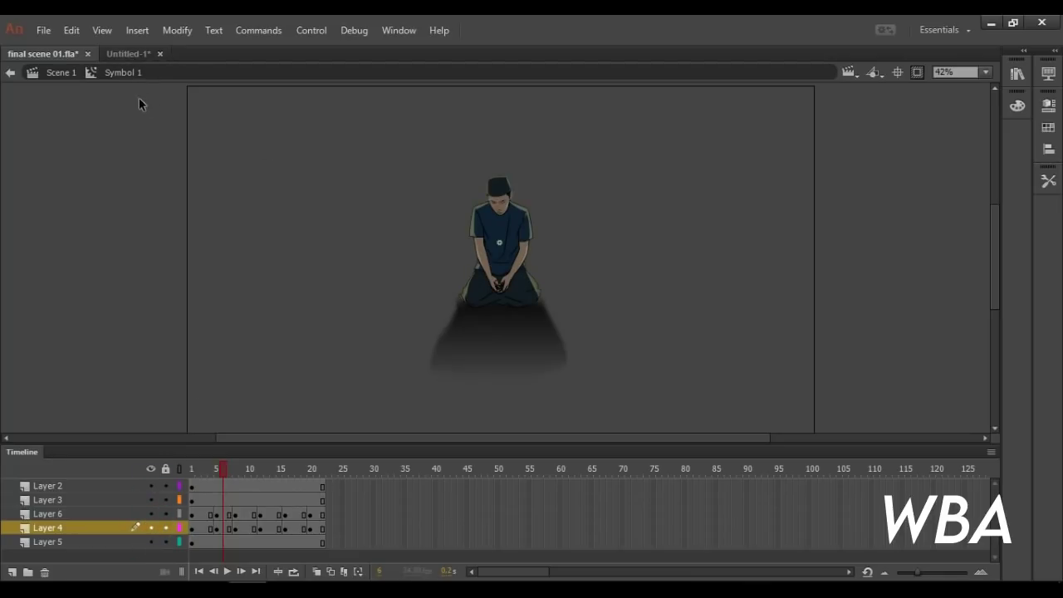
# - Switch to the Untitled-1 document and paint a brown brush blob on frame 1 of Layer1
pyautogui.click(142, 52)
pyautogui.click(193, 487)
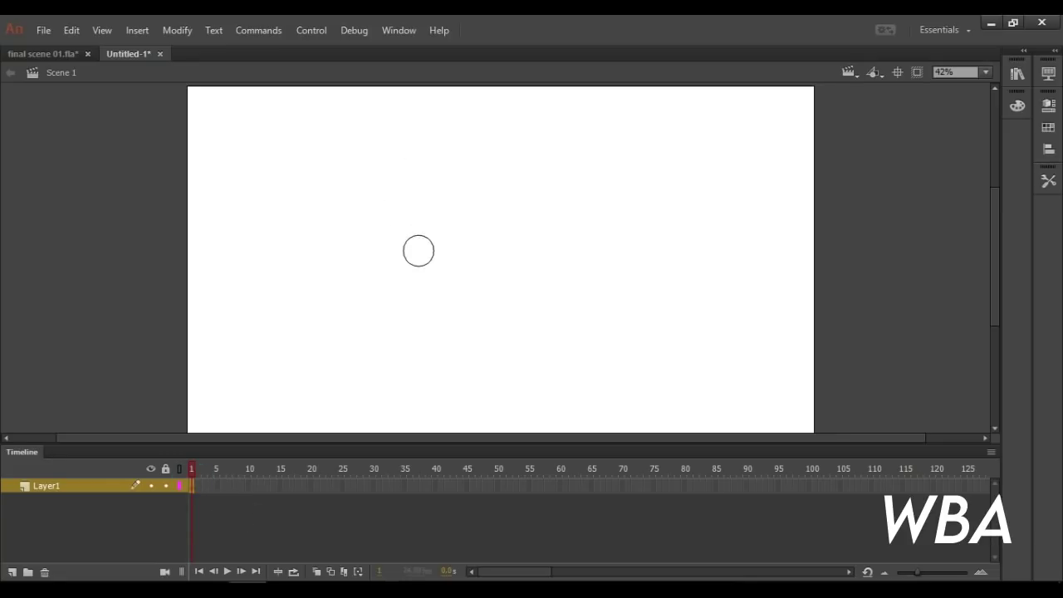
pyautogui.moveTo(388, 254); pyautogui.dragTo(446, 228)
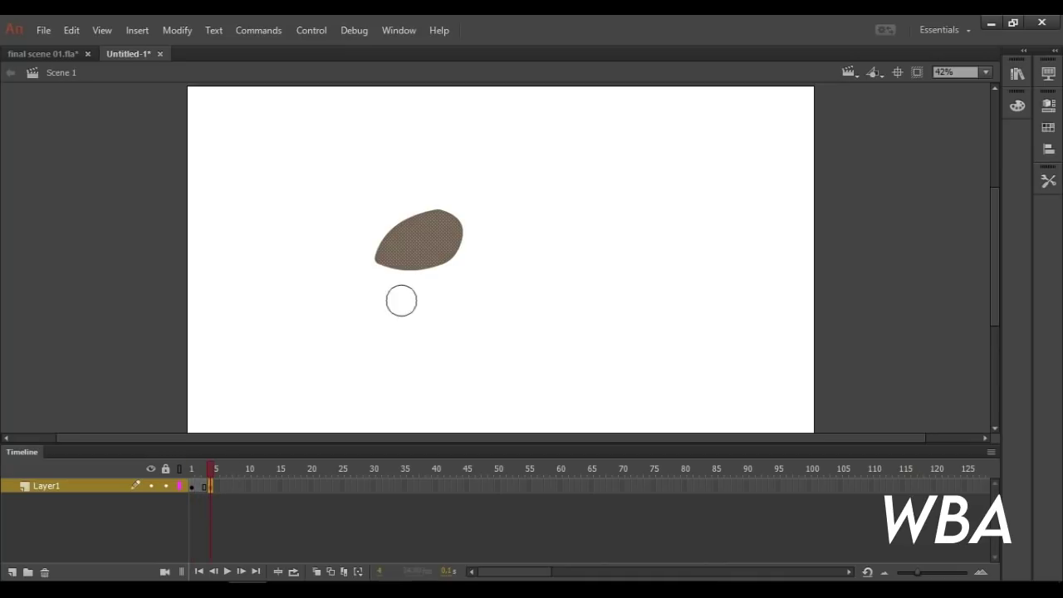
# - Turn on onion skinning and paint a second brown blob beside the first on a blank keyframe at frame 4
pyautogui.press('F7')
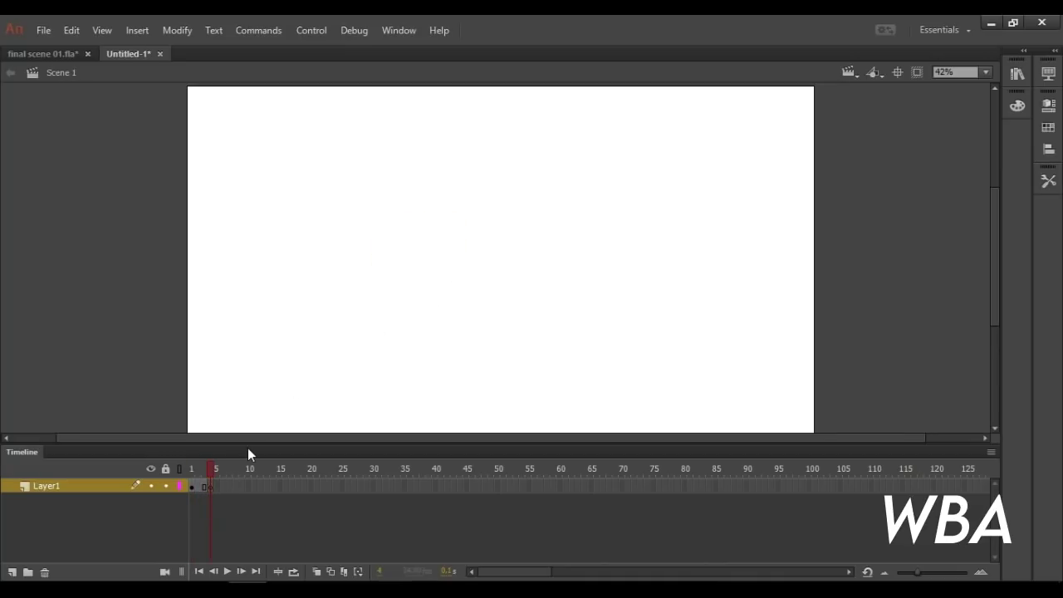
pyautogui.click(317, 572)
pyautogui.click(330, 571)
pyautogui.click(330, 571)
pyautogui.click(330, 572)
pyautogui.click(331, 571)
pyautogui.moveTo(479, 237)
pyautogui.mouseDown()
pyautogui.moveTo(541, 227)
pyautogui.moveTo(420, 242)
pyautogui.mouseUp()
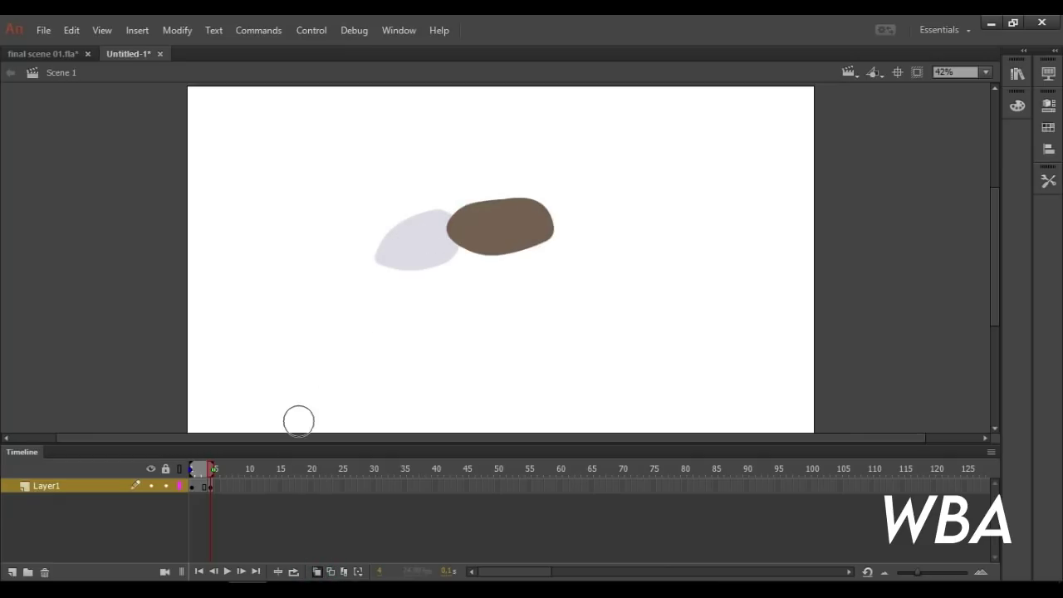
# - Insert blank keyframes at frames 7, 10, 13 and 16 and paint a blob on each, continuing clockwise in a loop
pyautogui.click(229, 487)
pyautogui.press('F7')
pyautogui.moveTo(575, 219)
pyautogui.mouseDown()
pyautogui.moveTo(590, 251)
pyautogui.moveTo(527, 257)
pyautogui.mouseUp()
pyautogui.click(247, 487)
pyautogui.press('F7')
pyautogui.moveTo(632, 274)
pyautogui.mouseDown()
pyautogui.moveTo(549, 299)
pyautogui.moveTo(432, 312)
pyautogui.mouseUp()
pyautogui.click(265, 486)
pyautogui.press('F7')
pyautogui.click(285, 487)
pyautogui.press('F7')
pyautogui.moveTo(415, 274); pyautogui.dragTo(357, 312)
# - Extend Layer1 to frame 19, turn off onion skinning and preview the blob animation in looped playback
pyautogui.moveTo(213, 469); pyautogui.dragTo(192, 470)
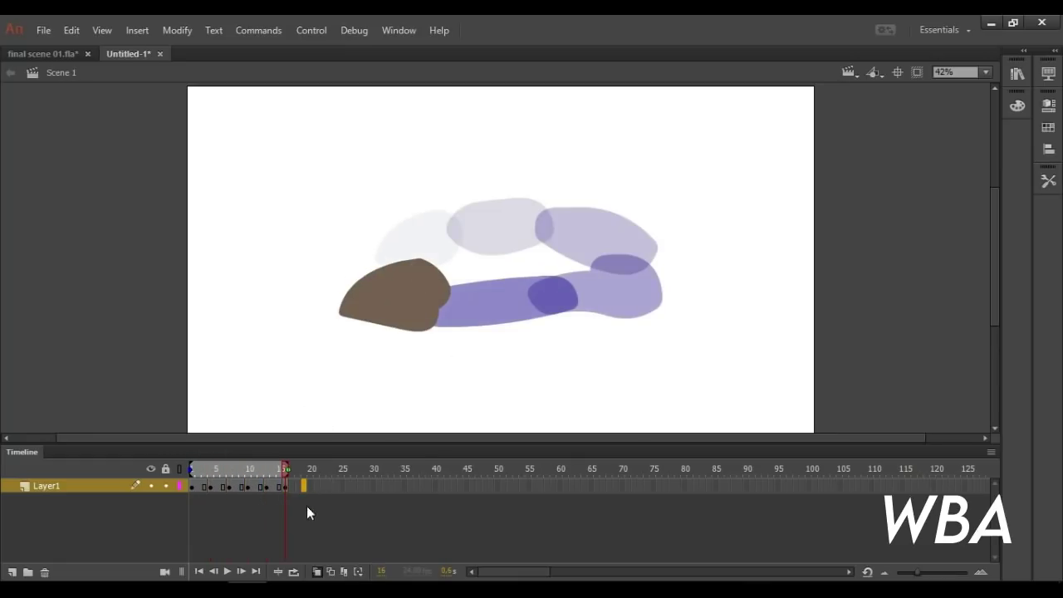
pyautogui.click(293, 571)
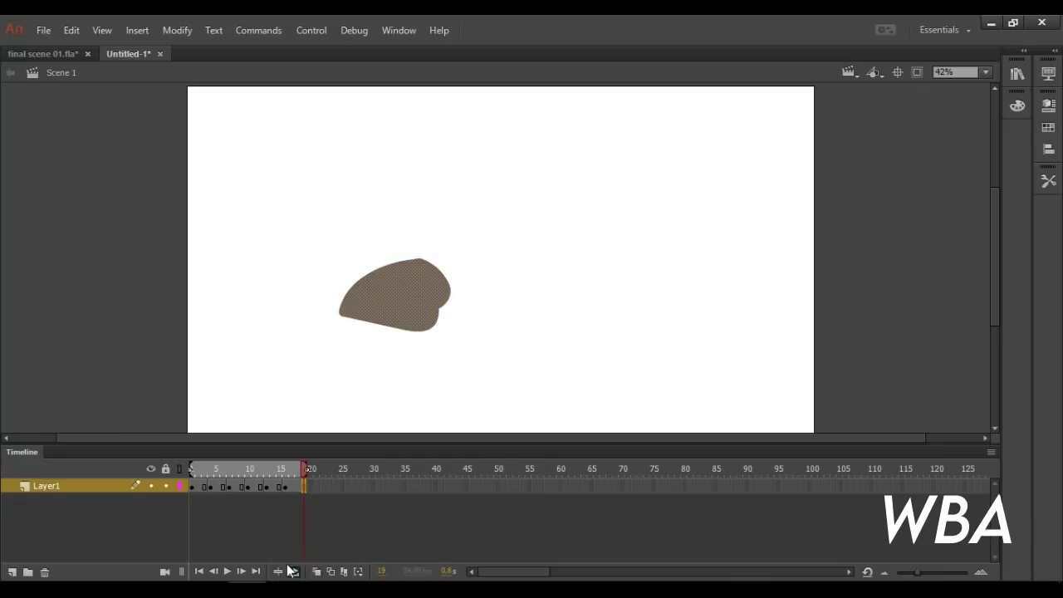
pyautogui.press('Return')
pyautogui.press('Return')
pyautogui.click(295, 572)
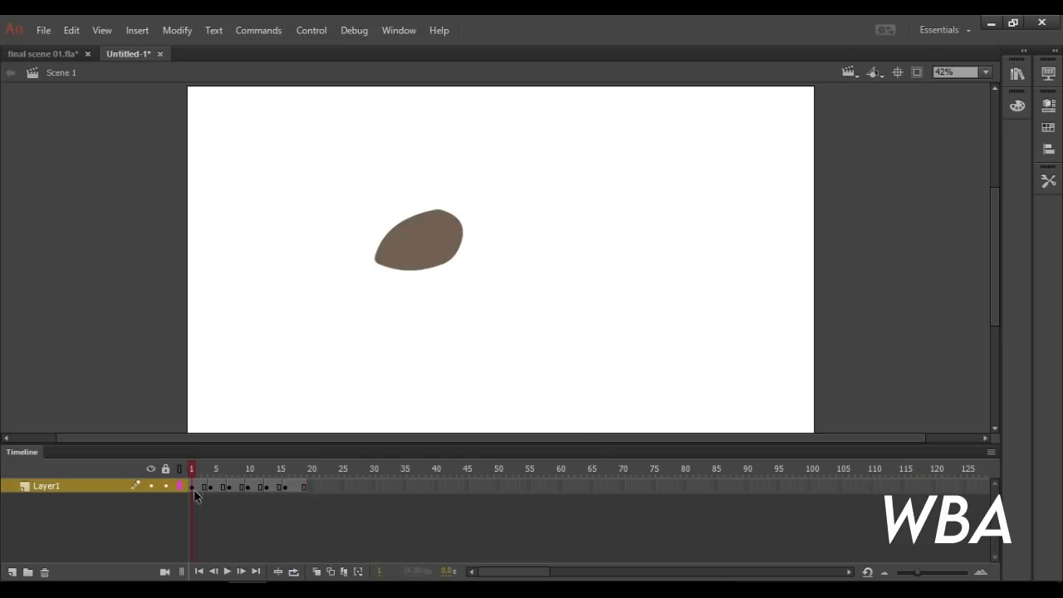
# - Copy all of Layer1's frames and cut them out of the main timeline
pyautogui.click(78, 486)
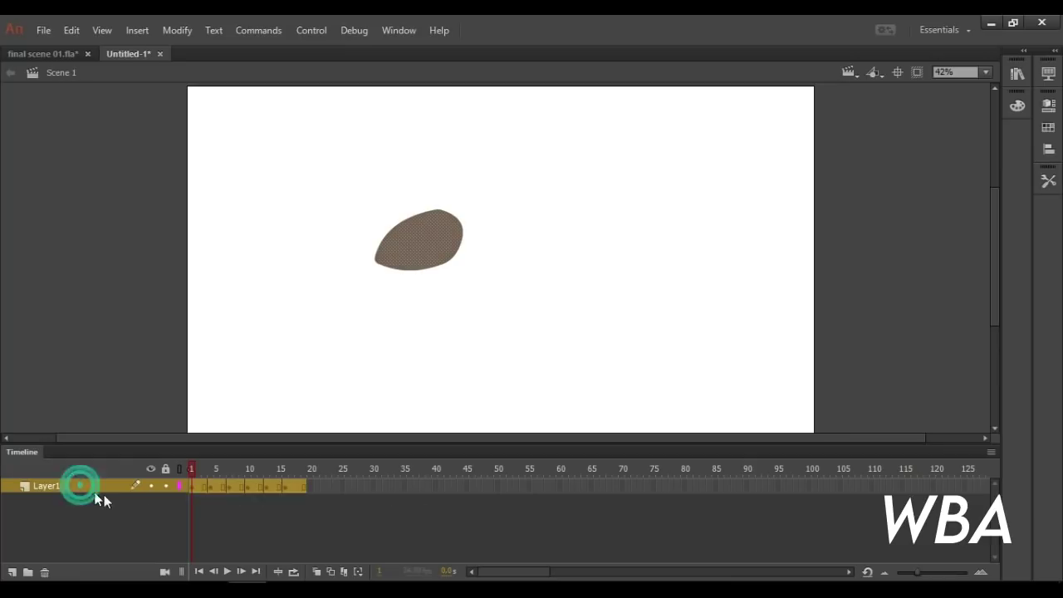
pyautogui.rightClick(247, 490)
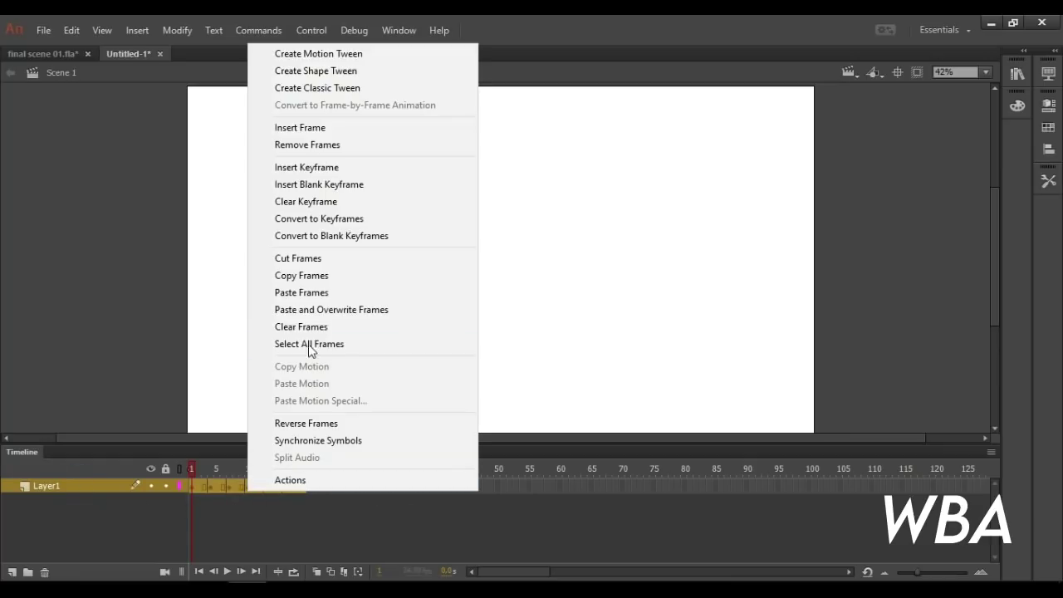
pyautogui.click(322, 277)
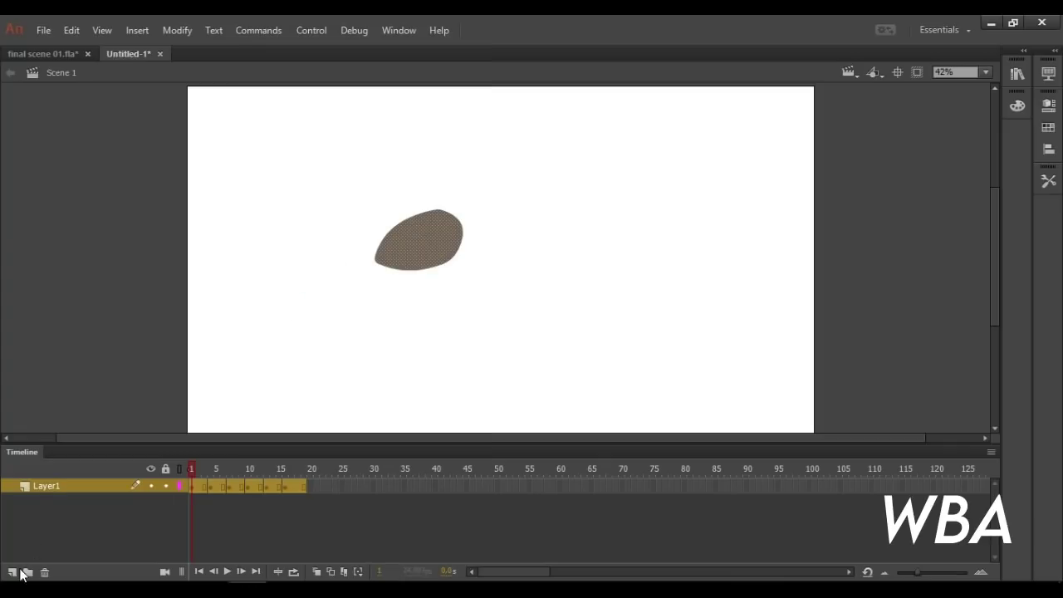
pyautogui.rightClick(221, 488)
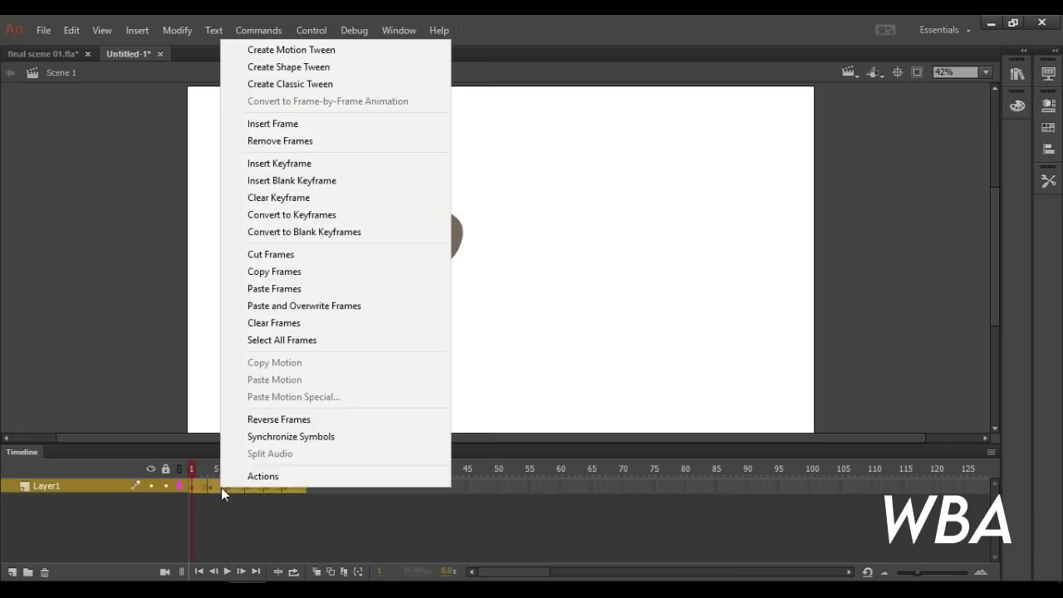
pyautogui.click(287, 254)
# - Paint a long brown placeholder stroke across the stage on Layer1 and convert it to a Graphic symbol
pyautogui.click(197, 488)
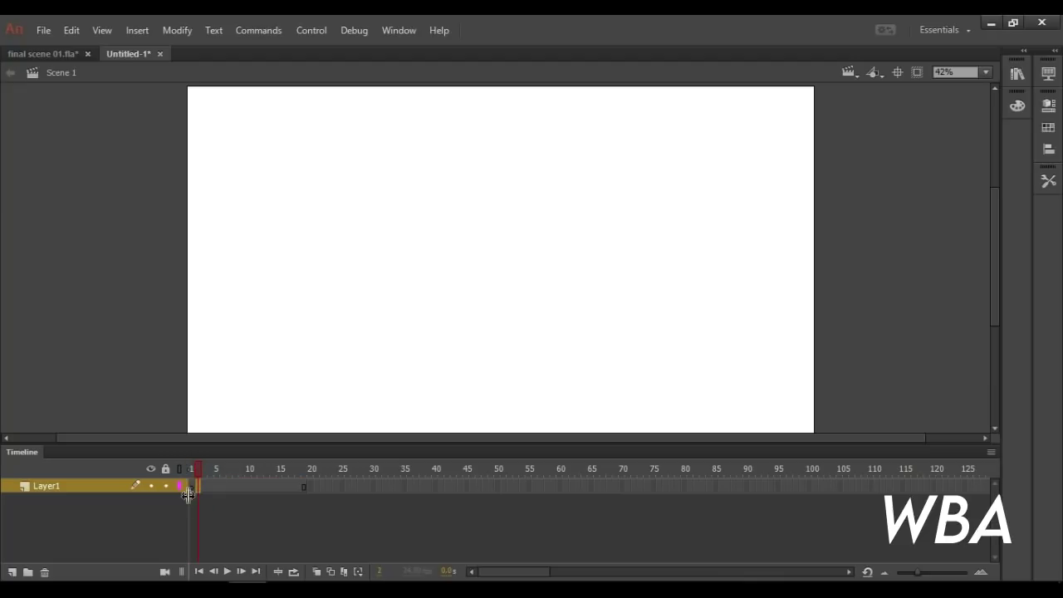
pyautogui.moveTo(633, 221); pyautogui.dragTo(340, 278)
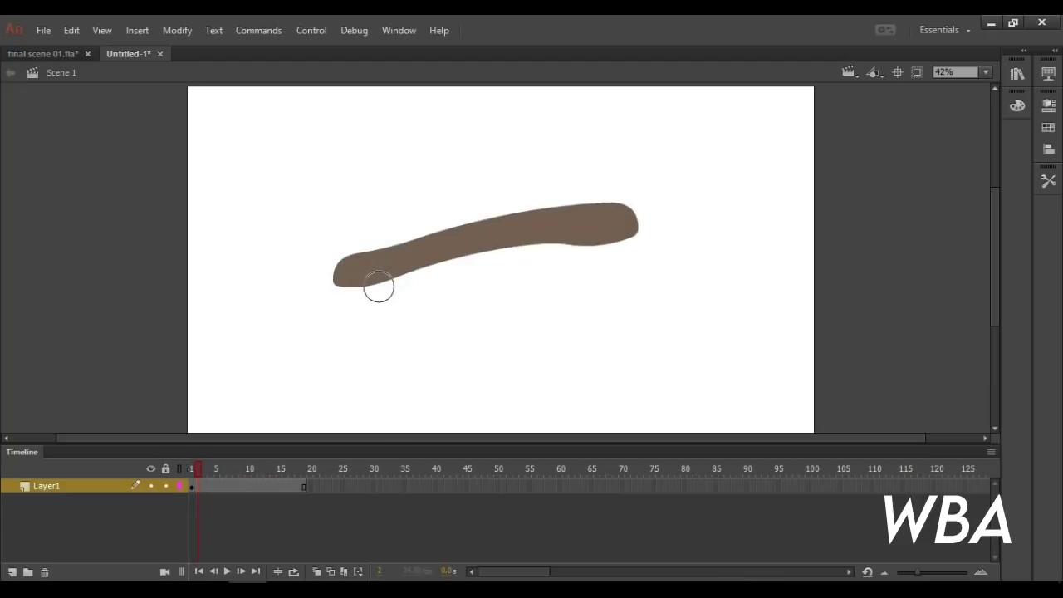
pyautogui.click(443, 260)
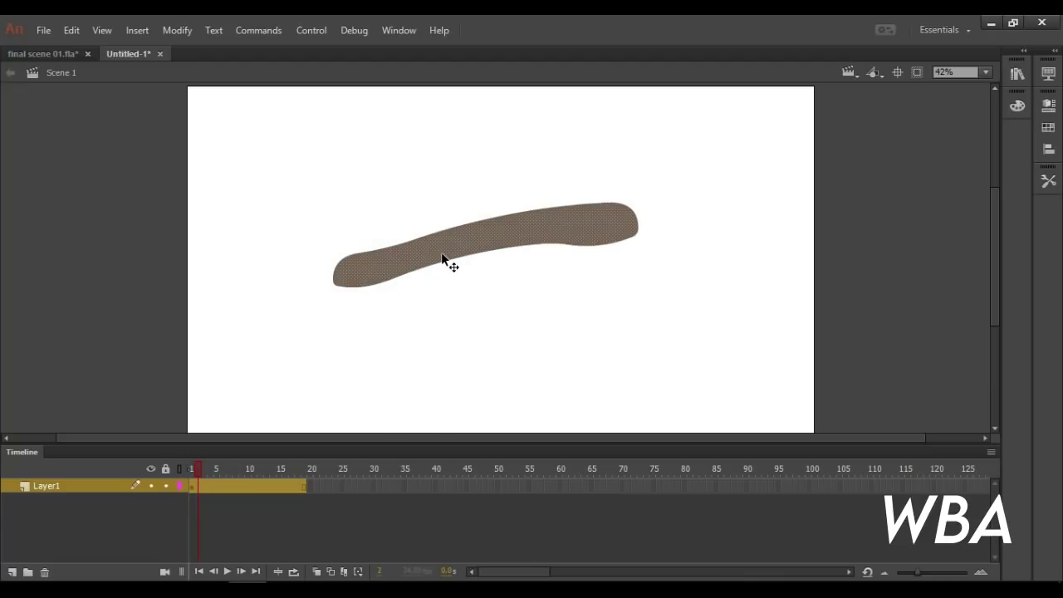
pyautogui.press('F8')
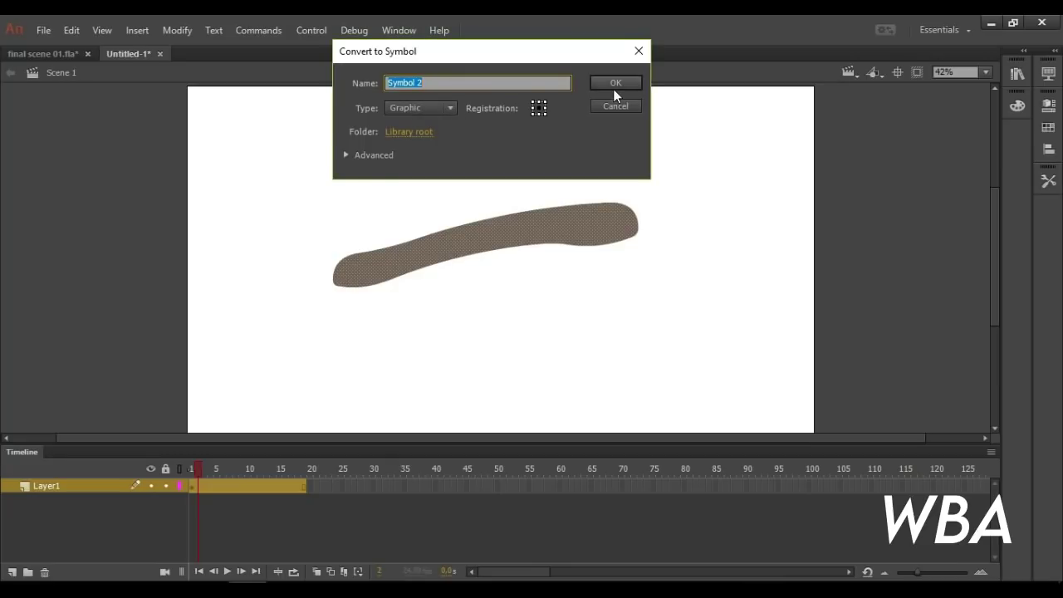
pyautogui.click(452, 109)
pyautogui.click(424, 158)
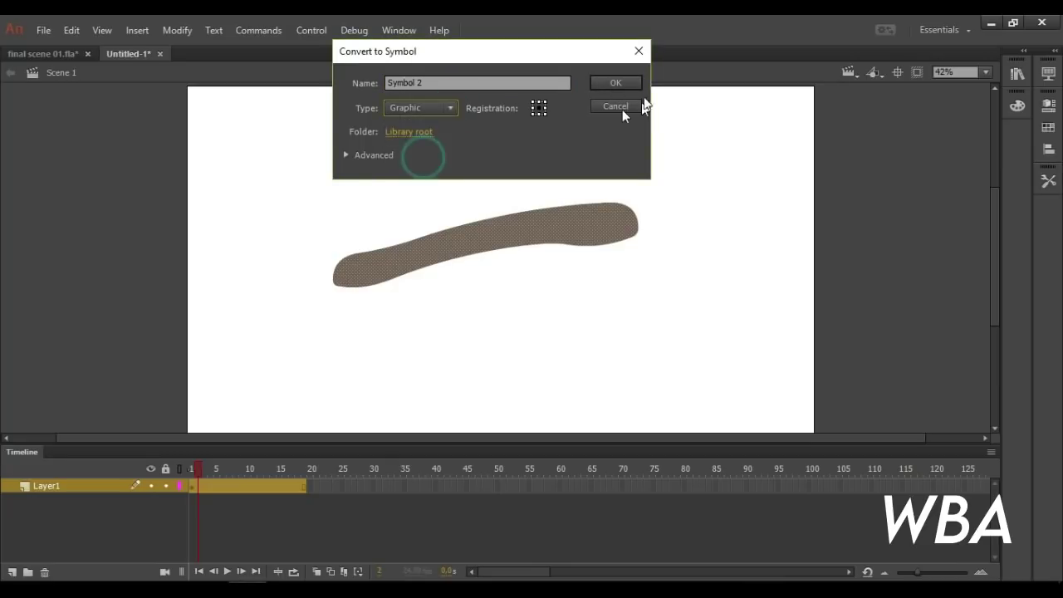
pyautogui.click(615, 83)
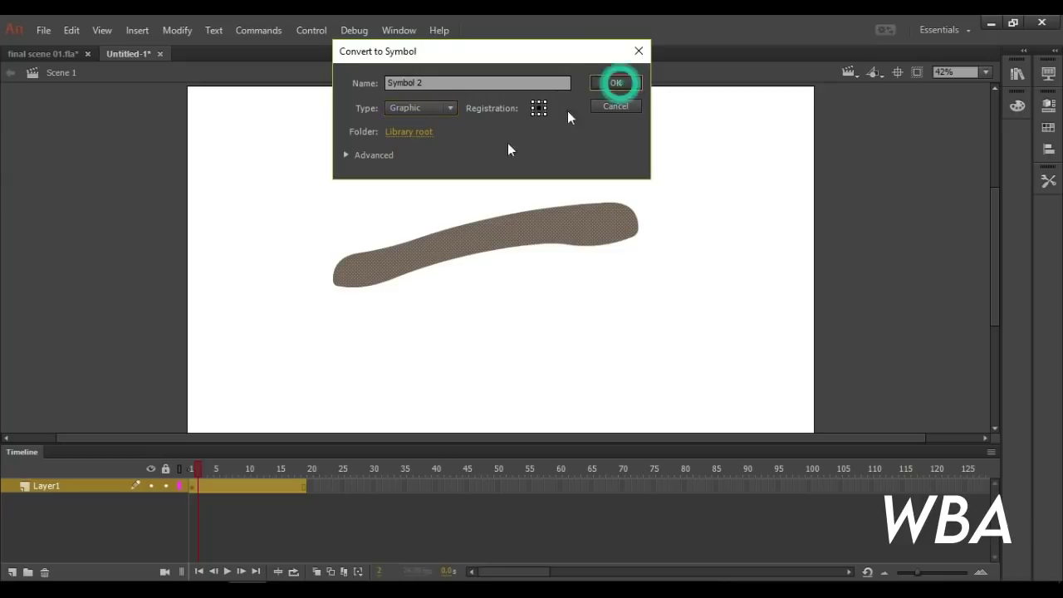
# - Inside the new symbol, delete the placeholder stroke and paste the blob animation frames at frame 1
pyautogui.doubleClick(452, 247)
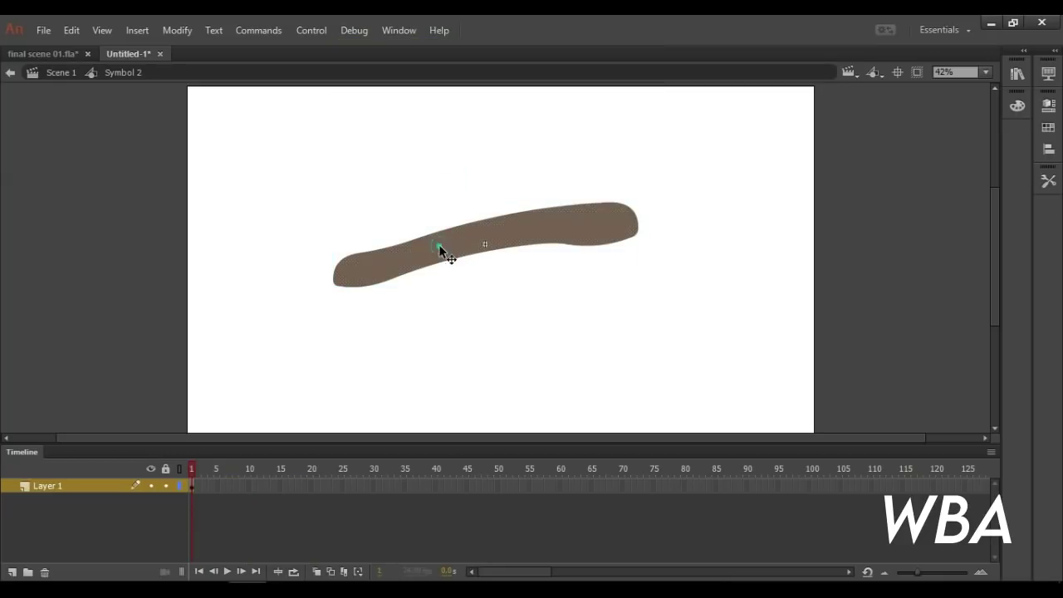
pyautogui.press('Delete')
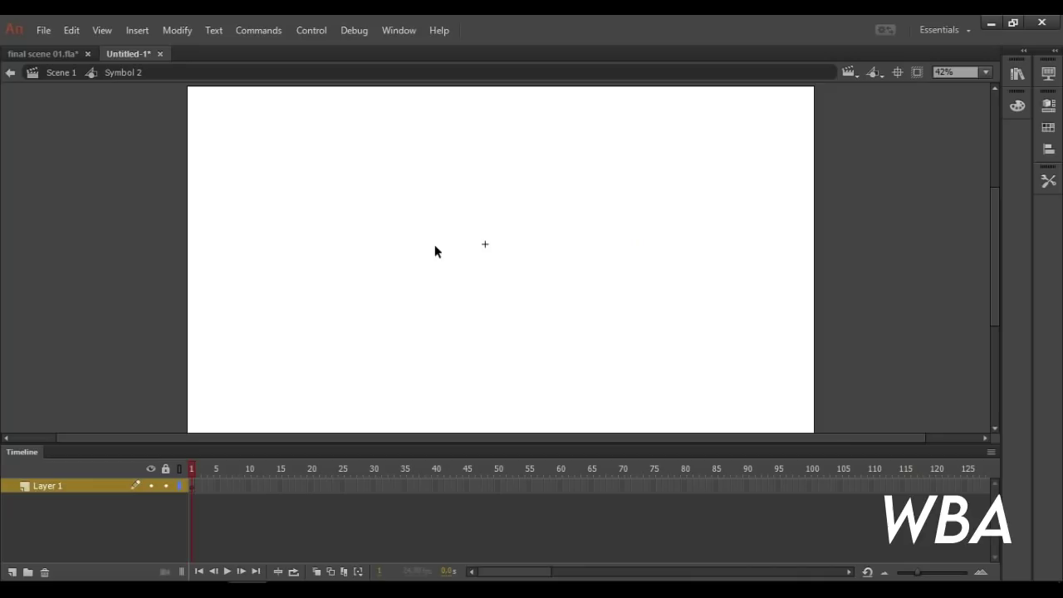
pyautogui.rightClick(193, 488)
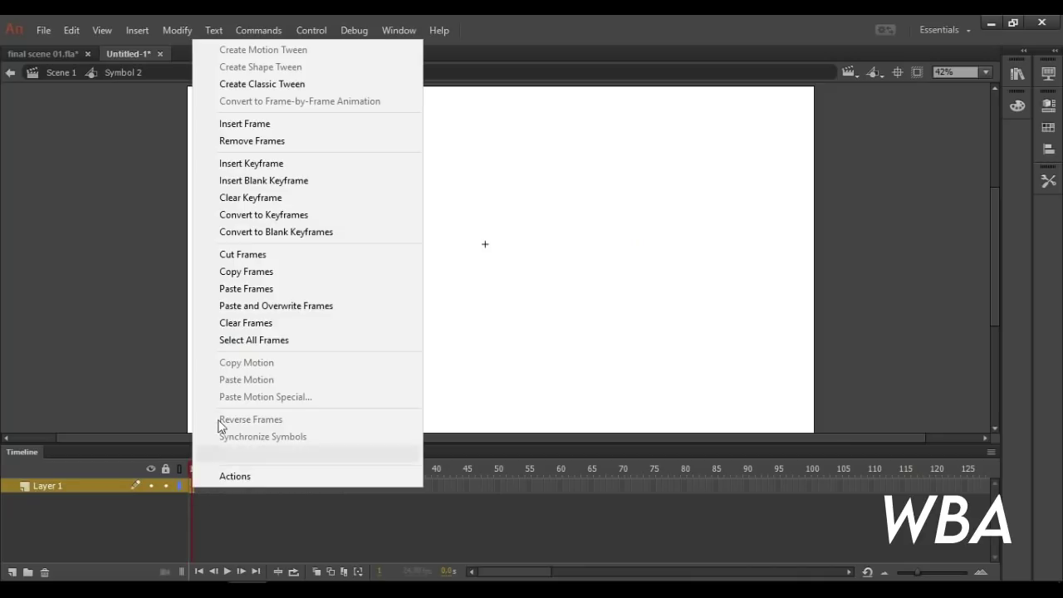
pyautogui.click(261, 289)
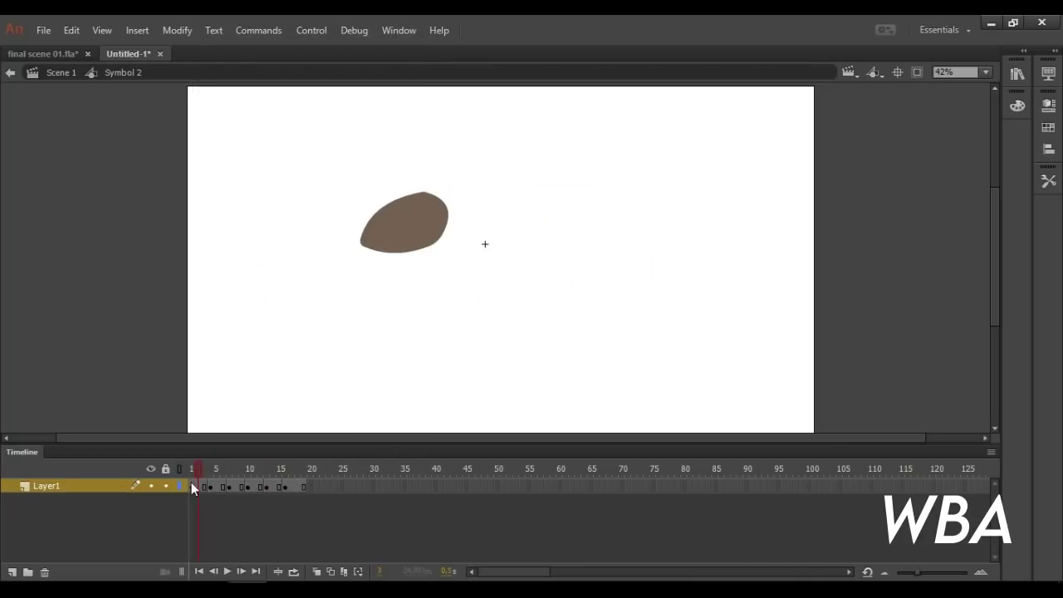
# - Return to Scene 1, extend Layer1 to frame 95 and scrub the timeline to check the symbol's animation
pyautogui.click(60, 74)
pyautogui.moveTo(200, 467); pyautogui.dragTo(287, 476)
pyautogui.click(298, 487)
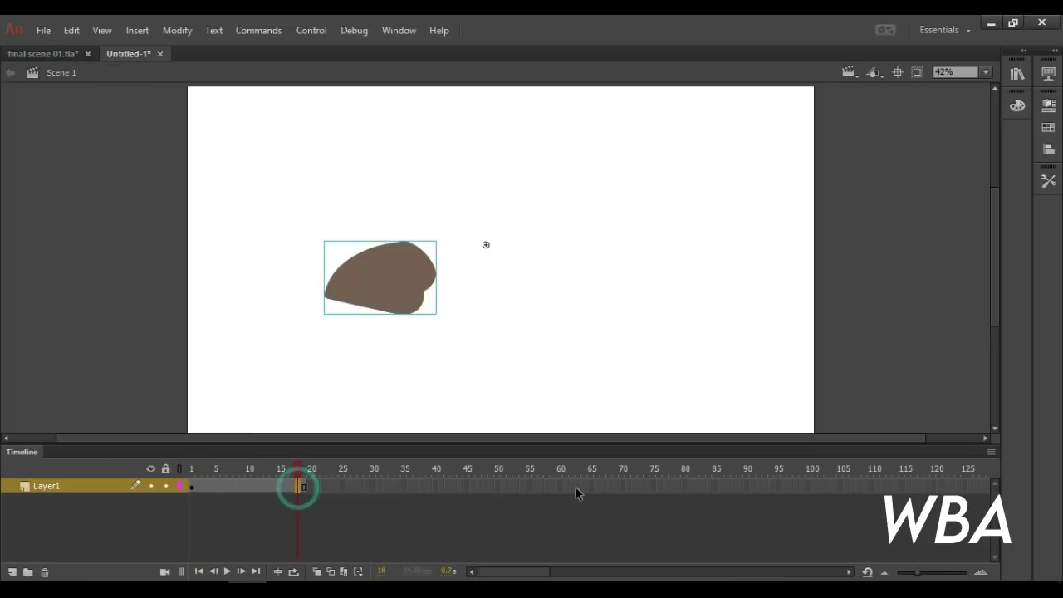
pyautogui.click(777, 486)
pyautogui.press('F5')
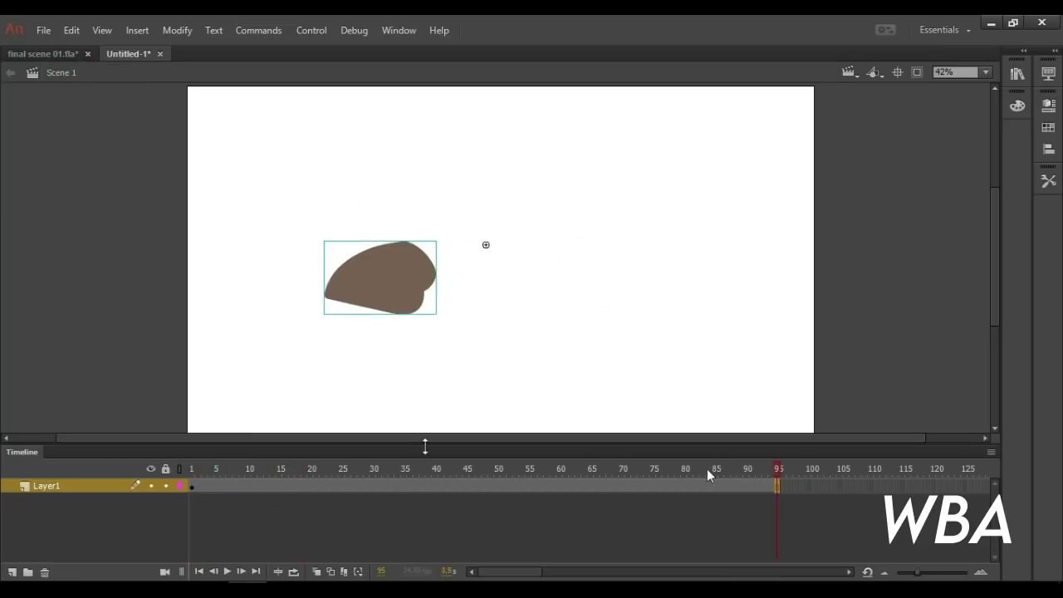
pyautogui.moveTo(214, 478)
pyautogui.mouseDown()
pyautogui.moveTo(737, 512)
pyautogui.moveTo(216, 499)
pyautogui.mouseUp()
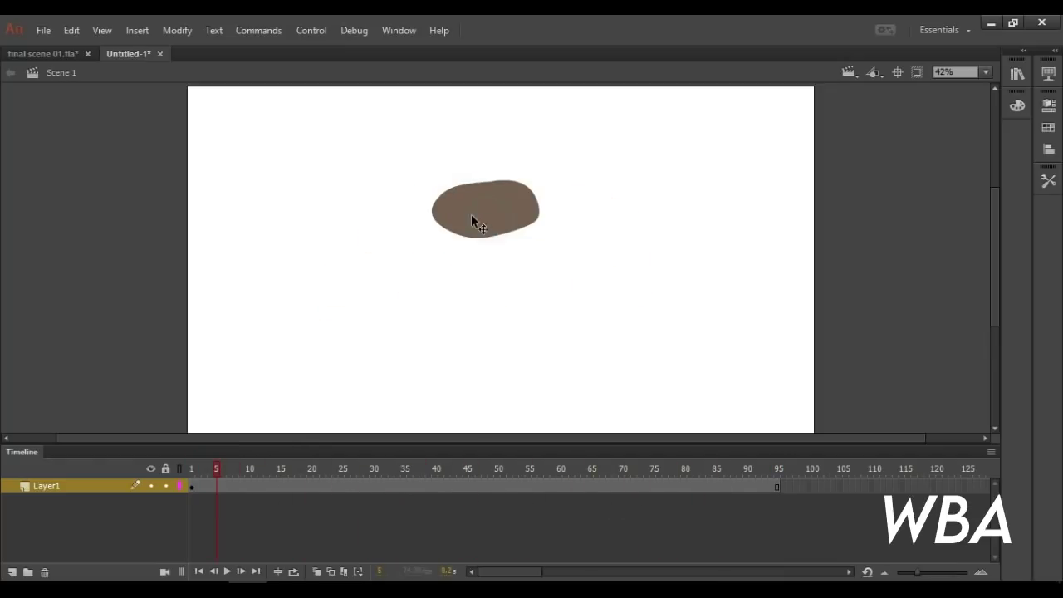
# - With the playhead at frame 5, move the symbol lower on the stage and enlarge it with Free Transform, mainly in height
pyautogui.click(476, 226)
pyautogui.press('q')
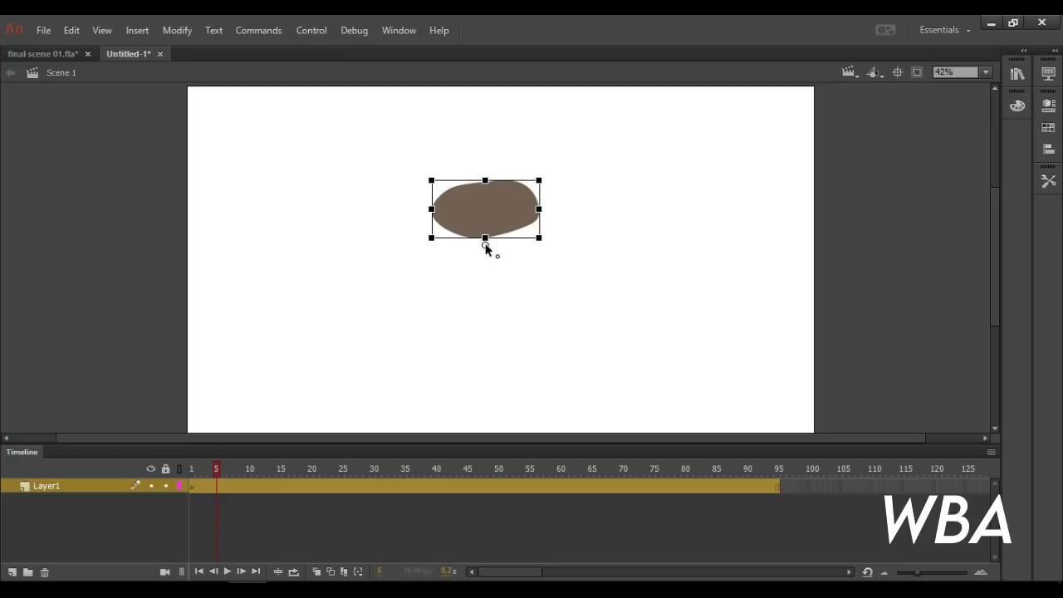
pyautogui.moveTo(505, 206); pyautogui.dragTo(494, 285)
pyautogui.moveTo(473, 254); pyautogui.dragTo(475, 226)
pyautogui.moveTo(526, 284); pyautogui.dragTo(551, 284)
pyautogui.hotkey('ctrl', 'z')
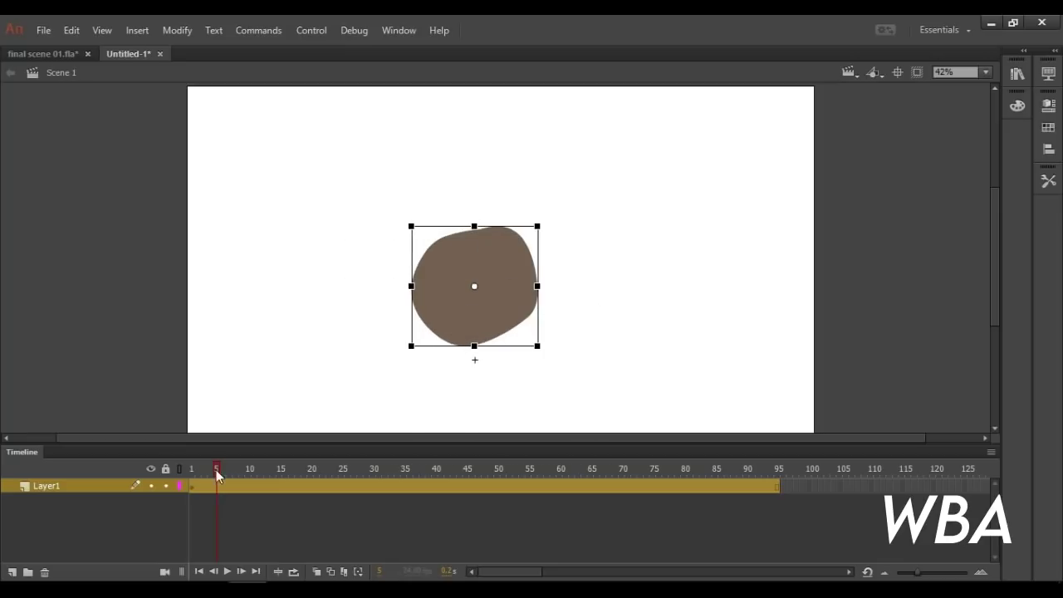
# - Scrub the main timeline to frame 53 and move the symbol higher on the stage
pyautogui.moveTo(216, 474); pyautogui.dragTo(516, 475)
pyautogui.moveTo(506, 413); pyautogui.dragTo(506, 285)
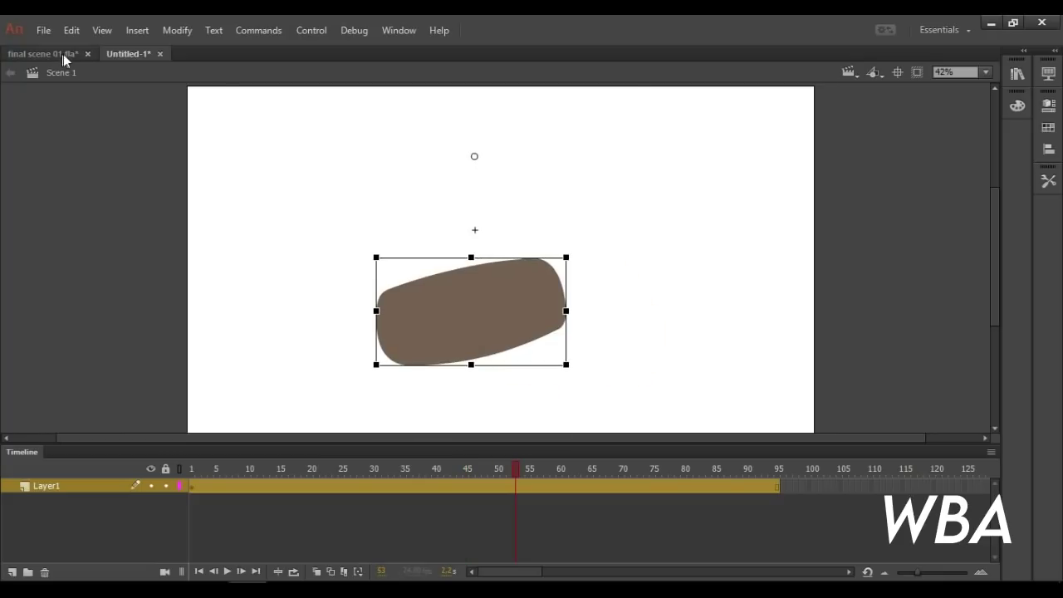
# - Switch to final scene 01.fla, scrub through the kneeling character's animation inside Symbol 1 and return to Scene 1
pyautogui.click(65, 55)
pyautogui.moveTo(222, 470); pyautogui.dragTo(283, 474)
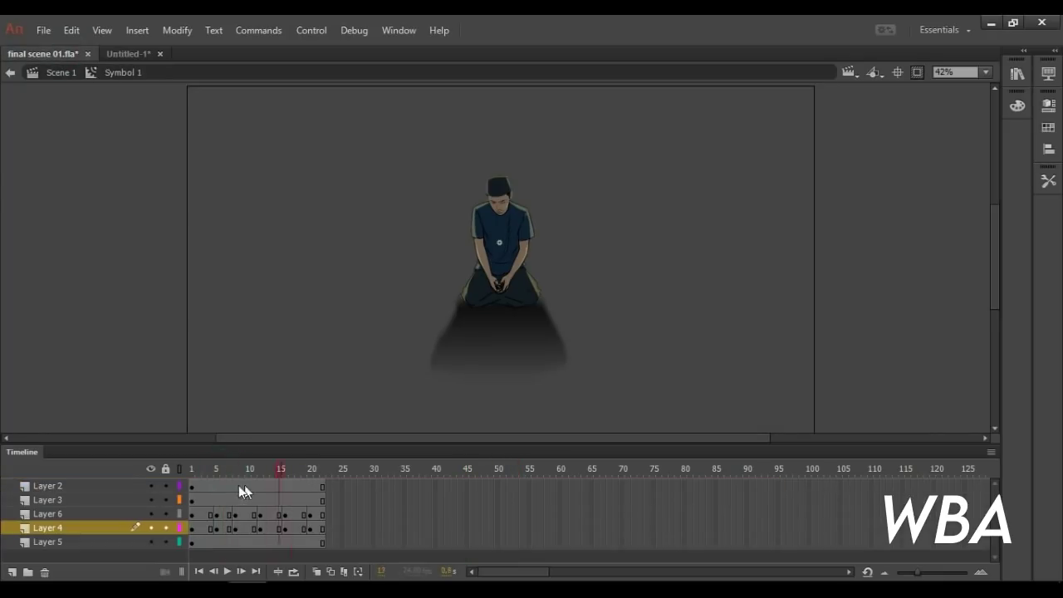
pyautogui.click(60, 73)
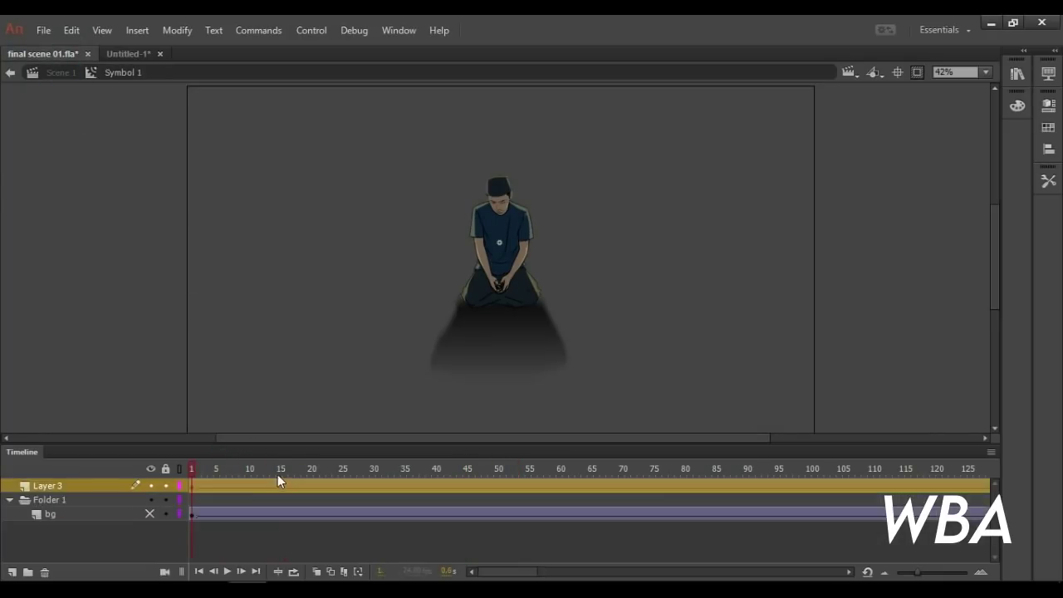
# - Preview Scene 1 with the camera enabled, the bg layer shown and outline view tried, and turn the camera off again
pyautogui.click(193, 492)
pyautogui.click(164, 572)
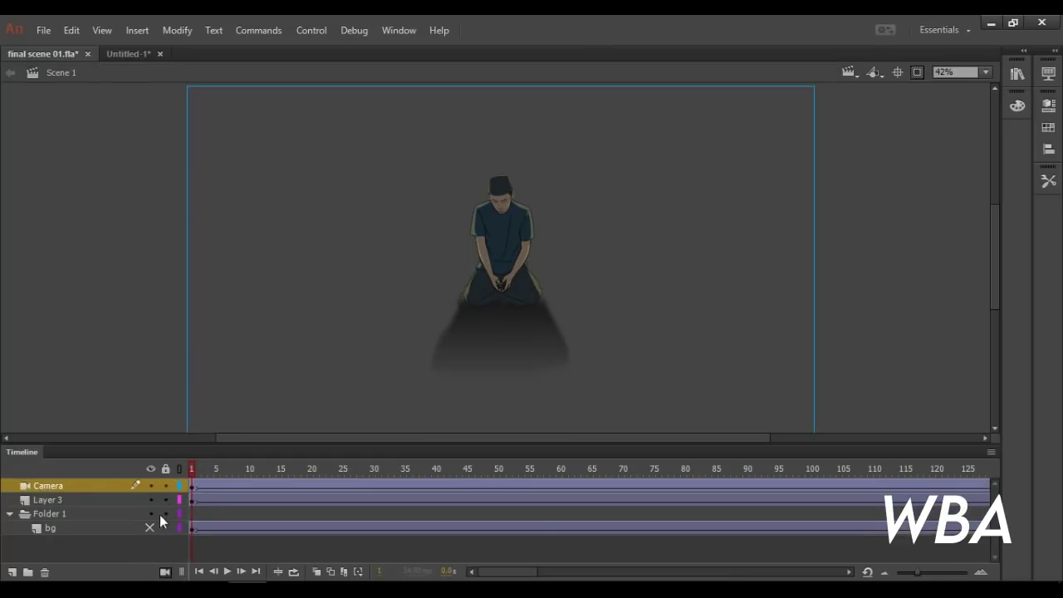
pyautogui.click(190, 467)
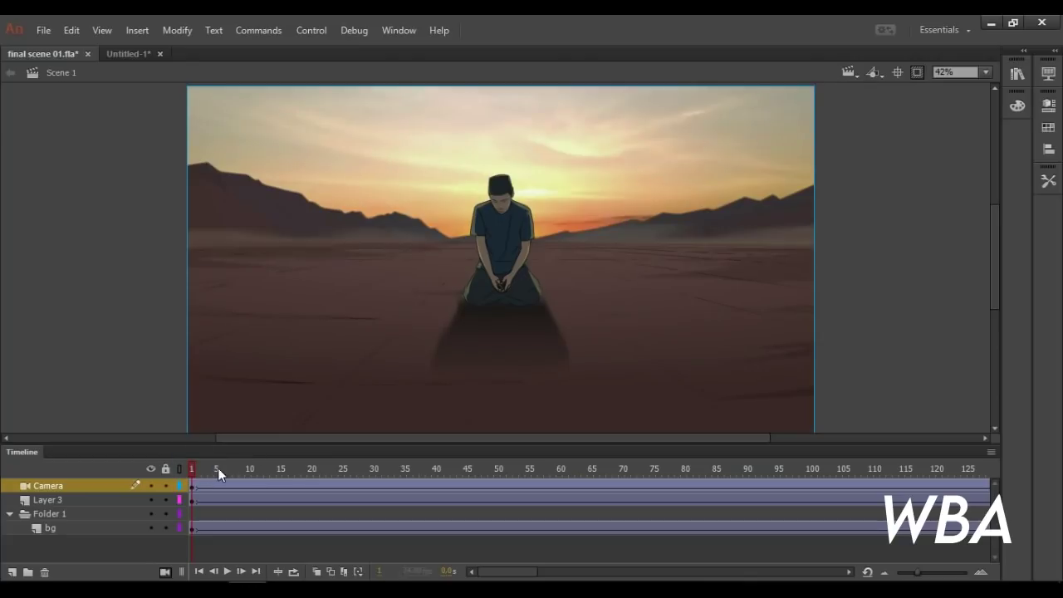
pyautogui.click(181, 467)
pyautogui.press('Return')
pyautogui.click(191, 469)
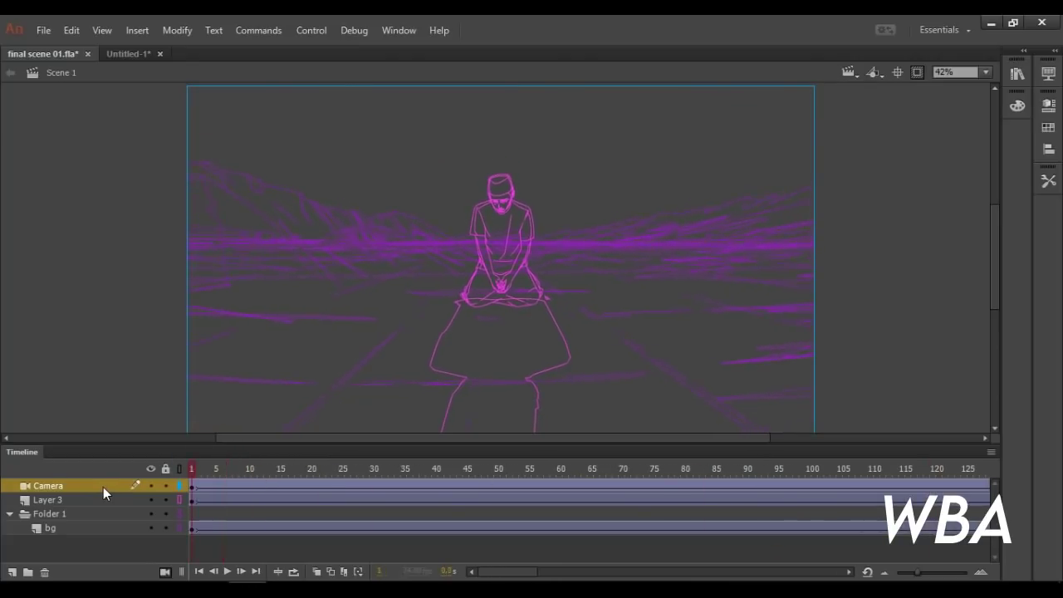
pyautogui.click(165, 572)
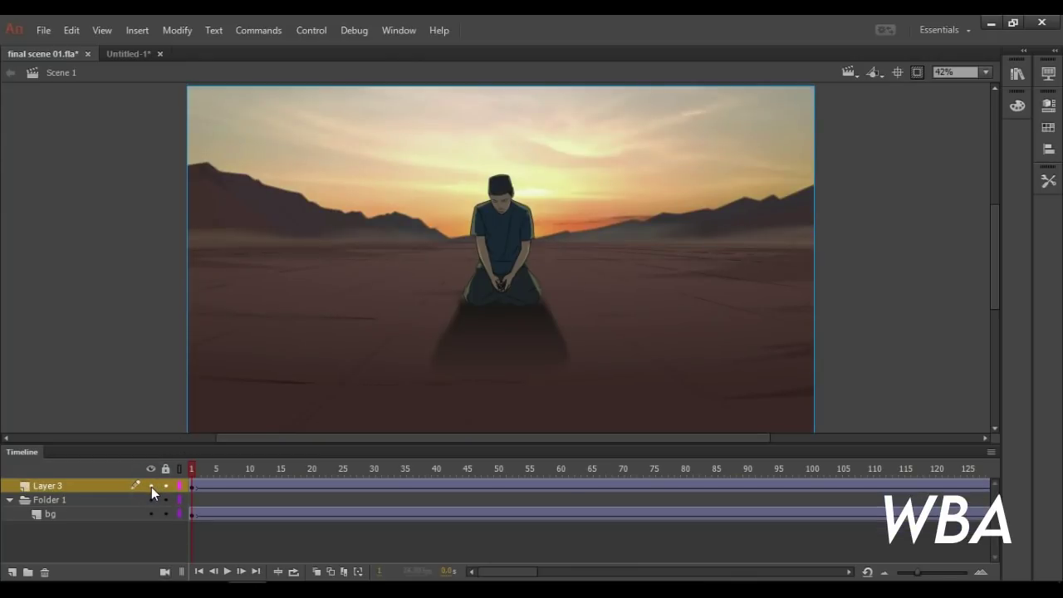
# - Hide Layer 3 with the character and open the background symbol Tween 1
pyautogui.click(151, 487)
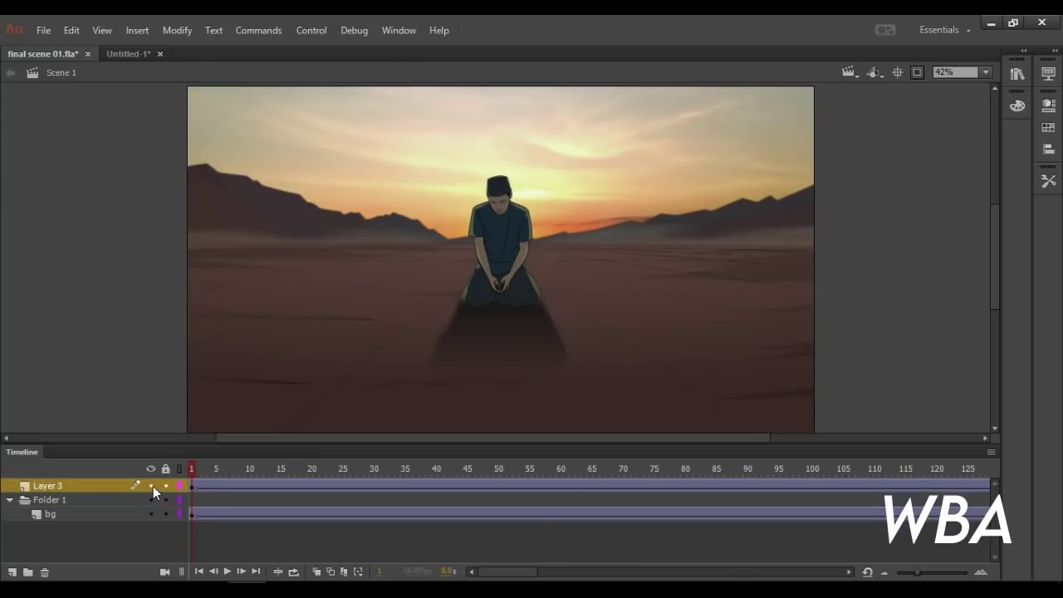
pyautogui.click(151, 486)
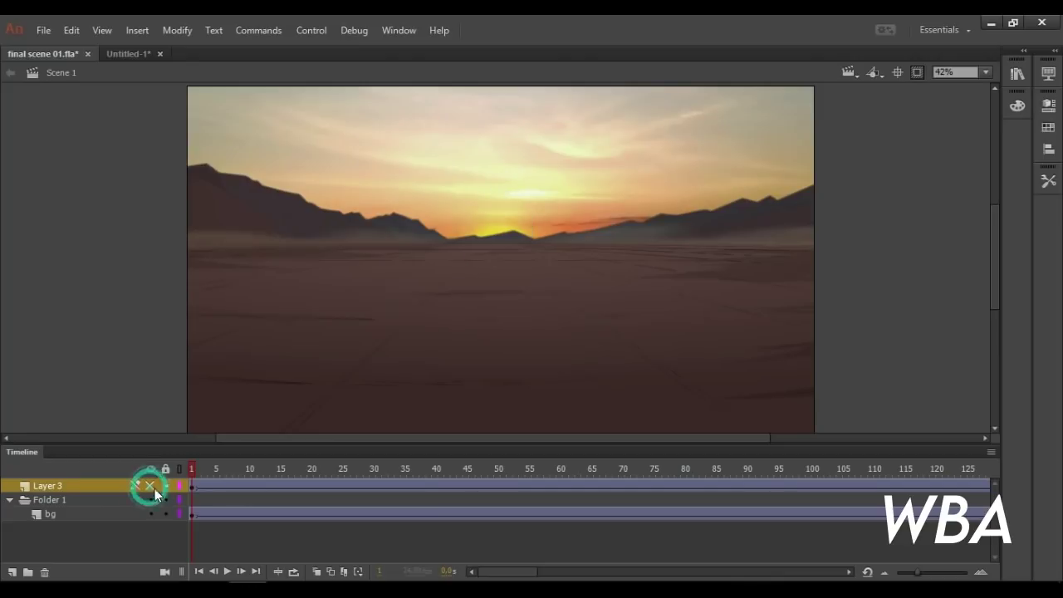
pyautogui.click(456, 332)
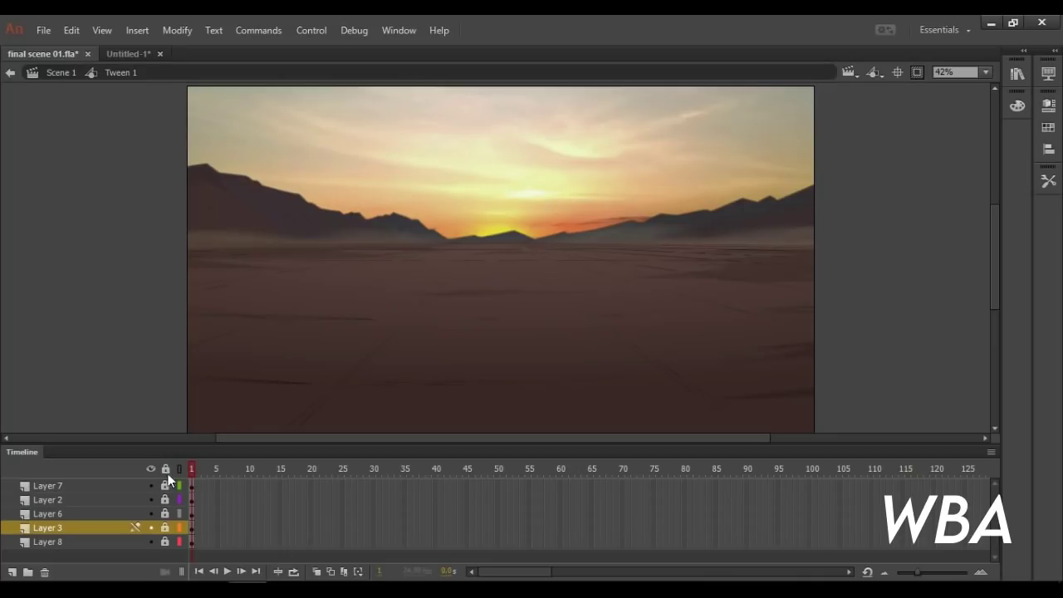
# - Hide Layer 7, Layer 2, Layer 6 and Layer 3 one after another to examine how the background is layered
pyautogui.click(151, 486)
pyautogui.click(151, 499)
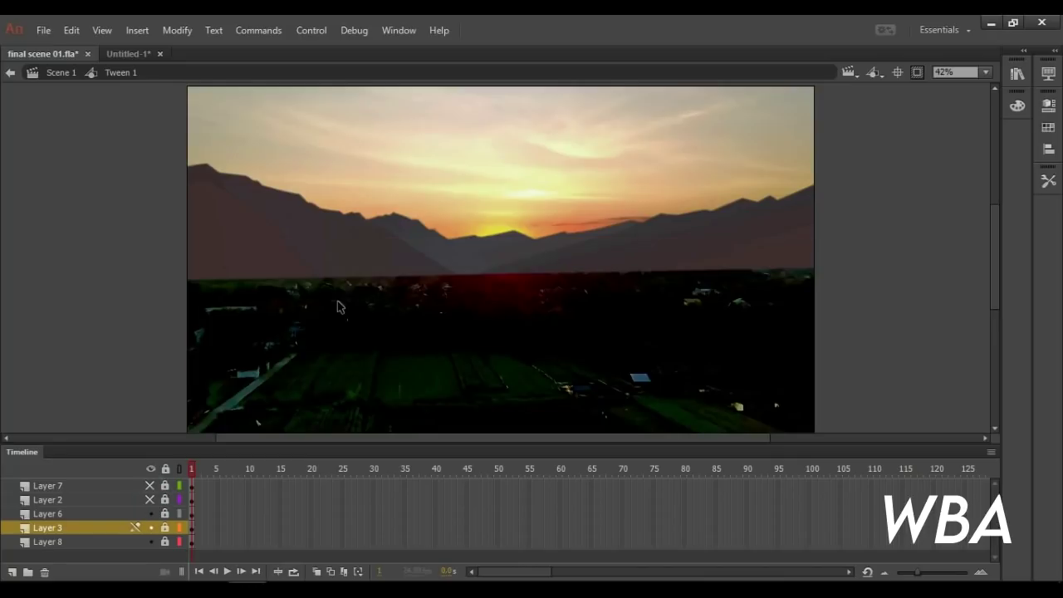
pyautogui.click(150, 513)
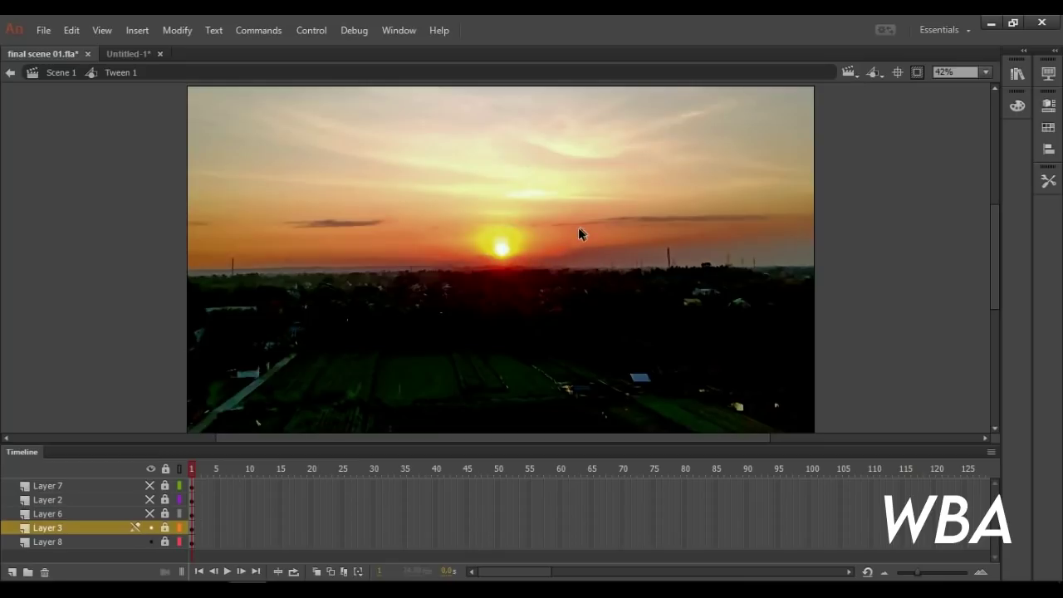
pyautogui.click(150, 527)
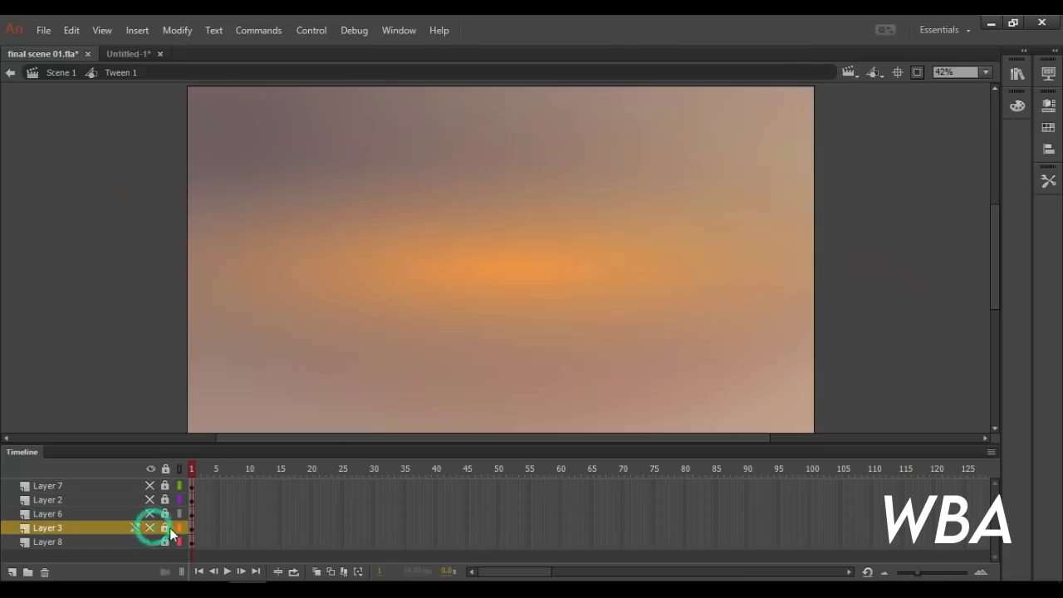
# - Turn off stage clipping to view the full extent of the gradient sky at 17% zoom
pyautogui.click(986, 73)
pyautogui.click(981, 106)
pyautogui.click(917, 72)
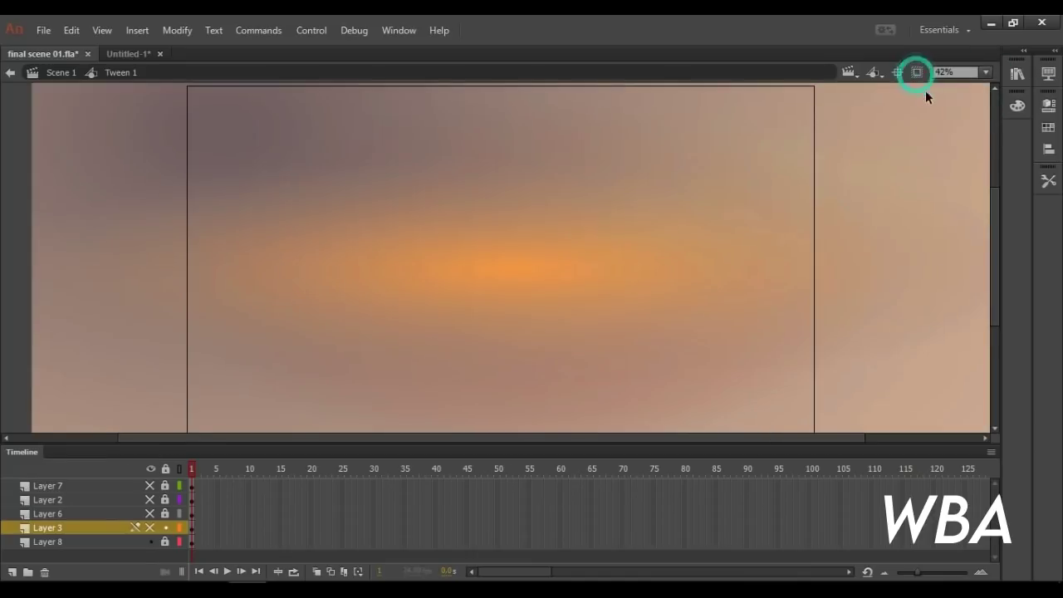
pyautogui.click(982, 72)
pyautogui.click(978, 125)
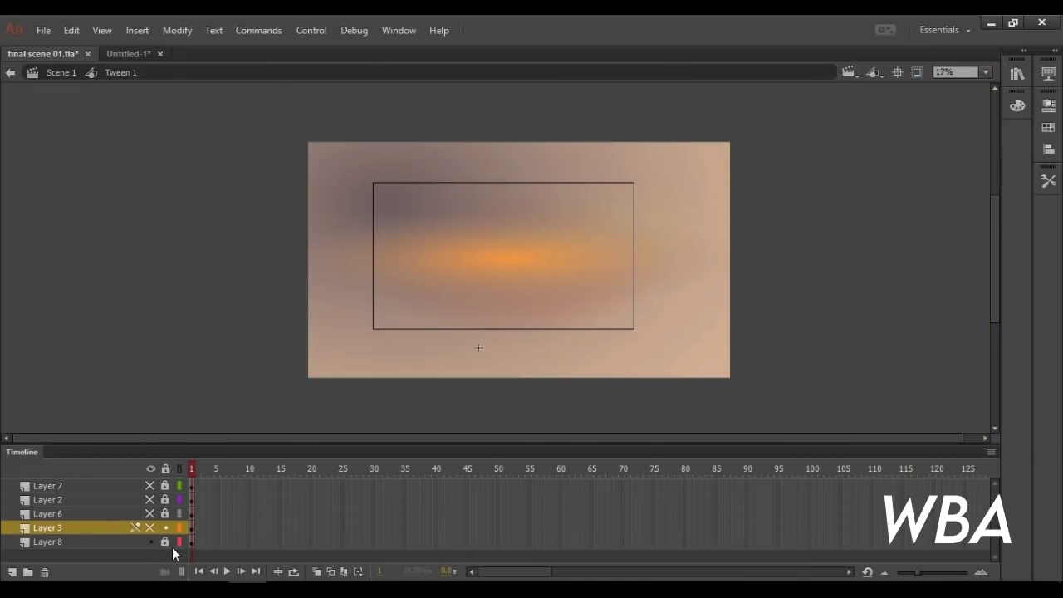
# - Open the gradient symbol on Layer 8, turn off outlines, toggle its upper layers to inspect them, and return to Tween 1
pyautogui.doubleClick(540, 252)
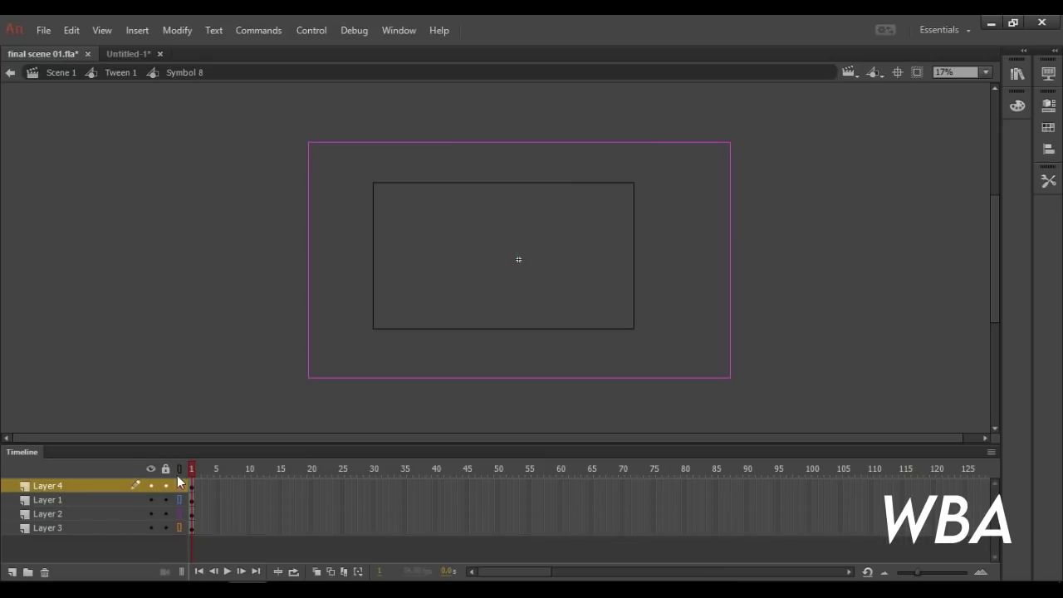
pyautogui.click(179, 470)
pyautogui.click(150, 486)
pyautogui.moveTo(157, 502)
pyautogui.mouseDown()
pyautogui.moveTo(150, 531)
pyautogui.moveTo(150, 487)
pyautogui.moveTo(150, 514)
pyautogui.mouseUp()
pyautogui.click(129, 72)
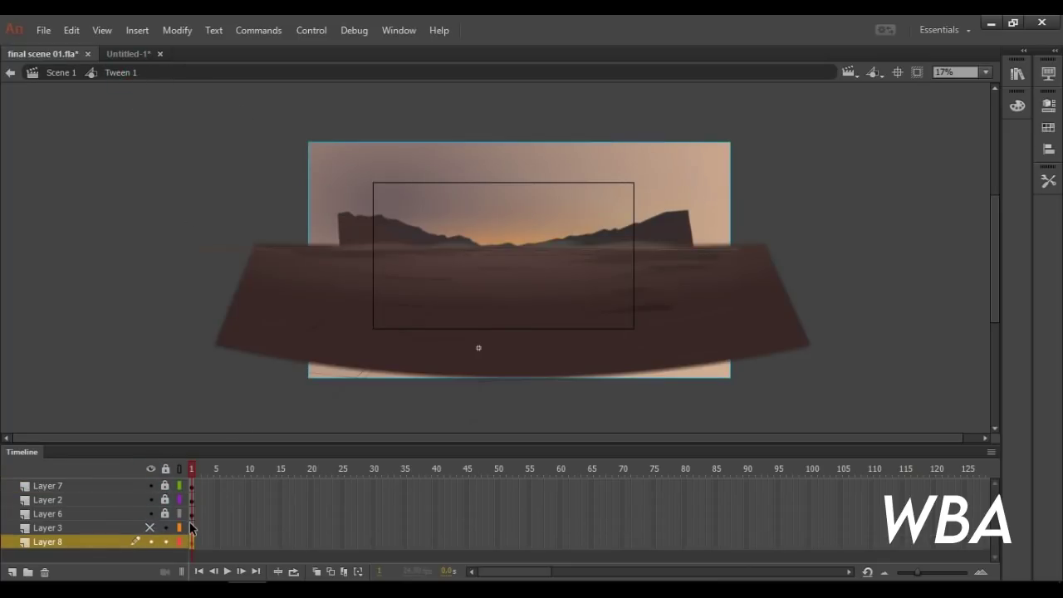
# - Clip the background to the stage and show Layer 3 again to view the complete composition
pyautogui.click(918, 73)
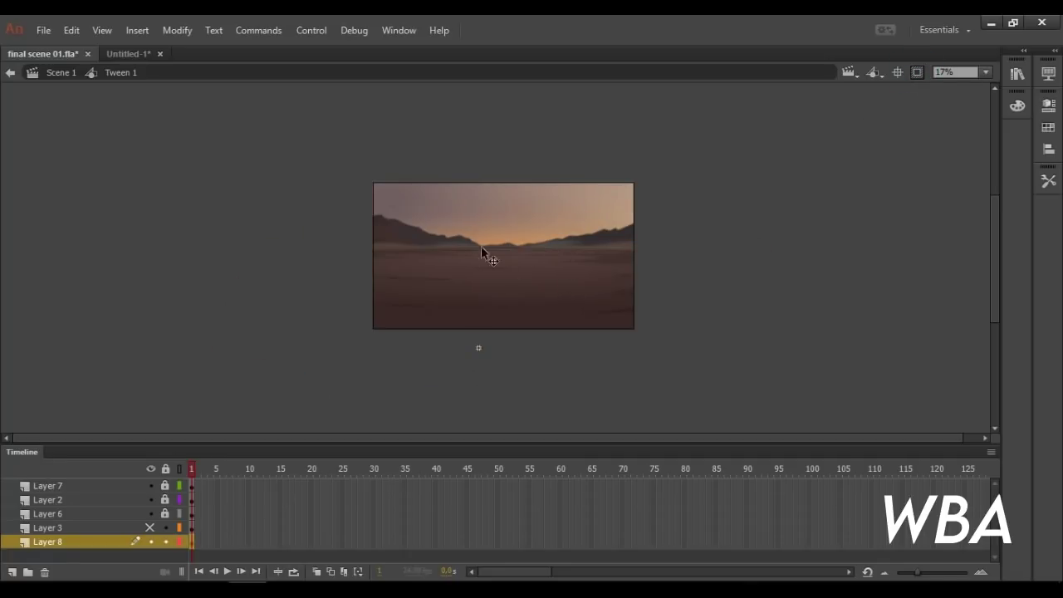
pyautogui.click(150, 528)
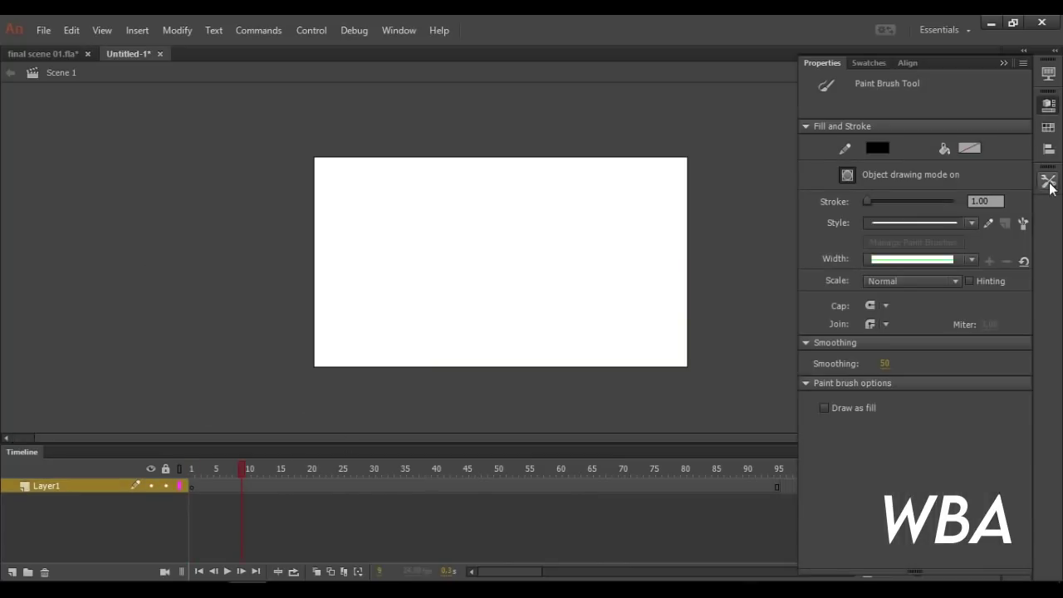
# - In Untitled-1, draw a horizontal line across the stage centre and a vertical line running down from its middle with the Line Tool
pyautogui.click(1049, 181)
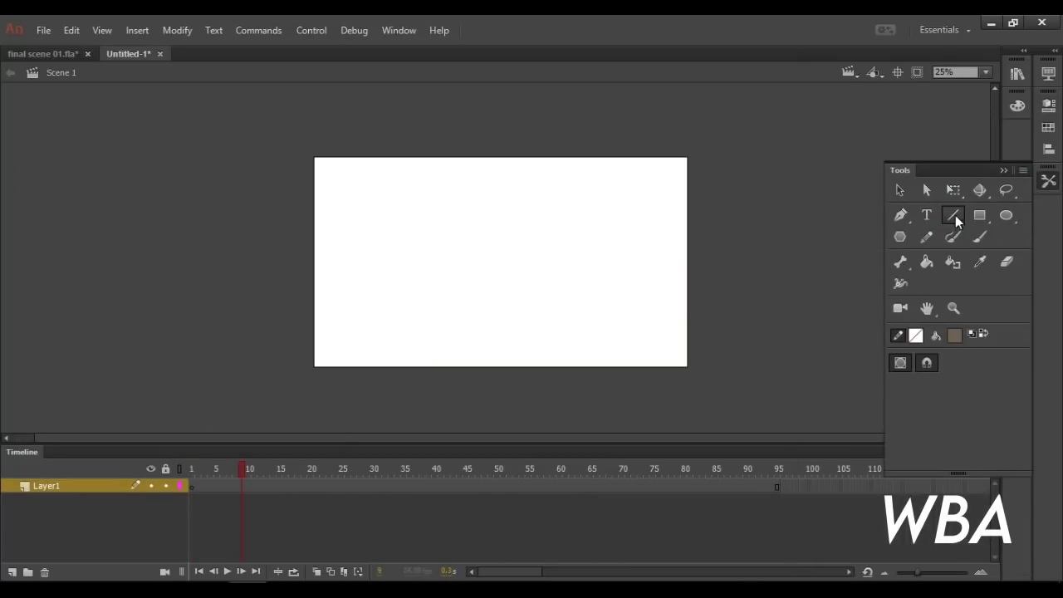
pyautogui.click(1048, 106)
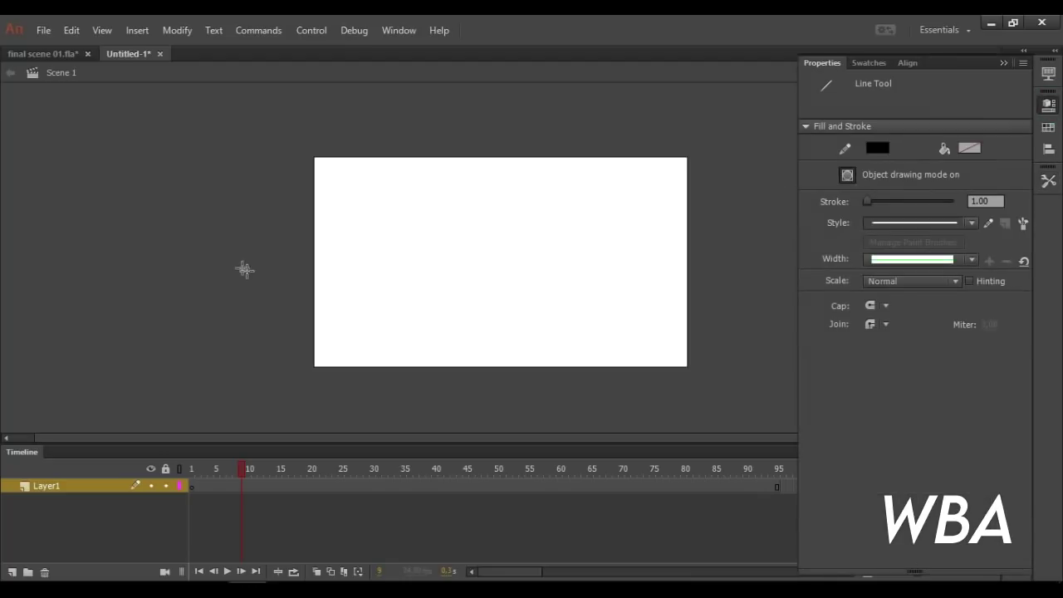
pyautogui.moveTo(244, 269); pyautogui.dragTo(822, 264)
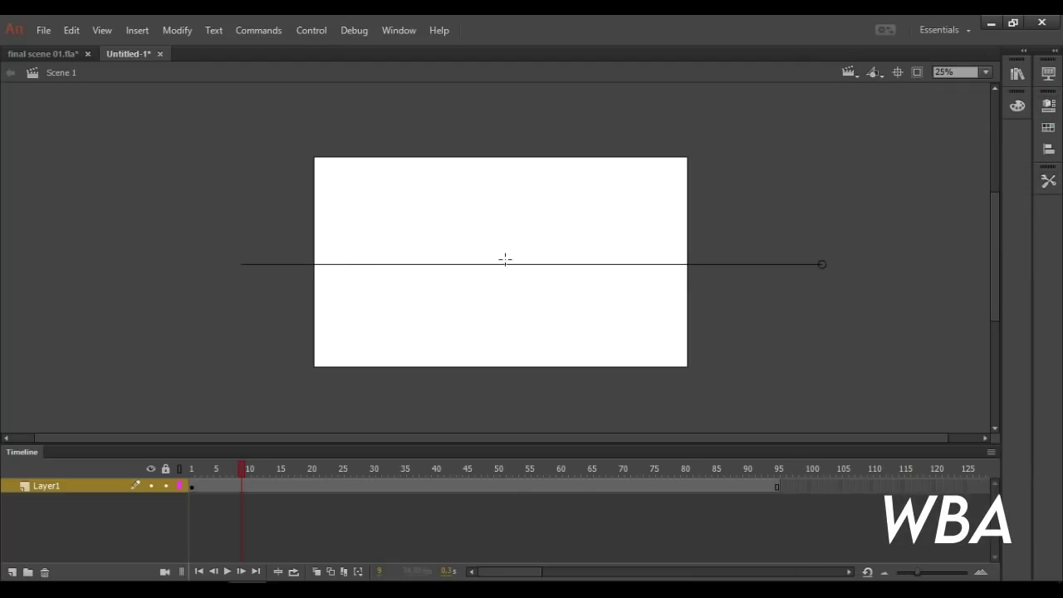
pyautogui.moveTo(495, 252); pyautogui.dragTo(494, 444)
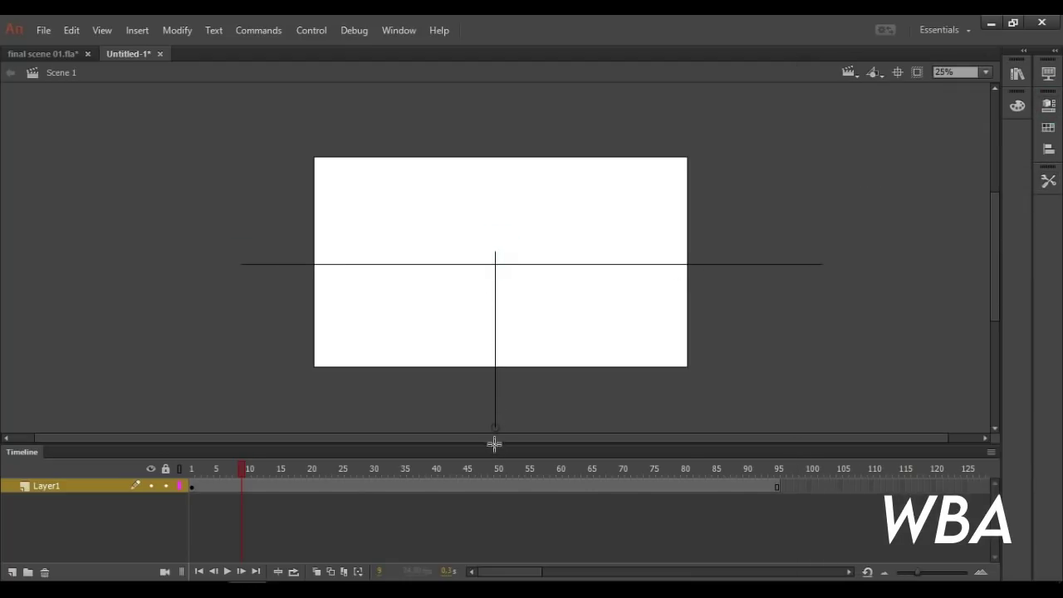
# - Copy the vertical line and swing the copies out to the left as perspective lines, aligning their meeting point with the horizon
pyautogui.click(496, 368)
pyautogui.click(510, 356)
pyautogui.scroll(-3, 524, 329)
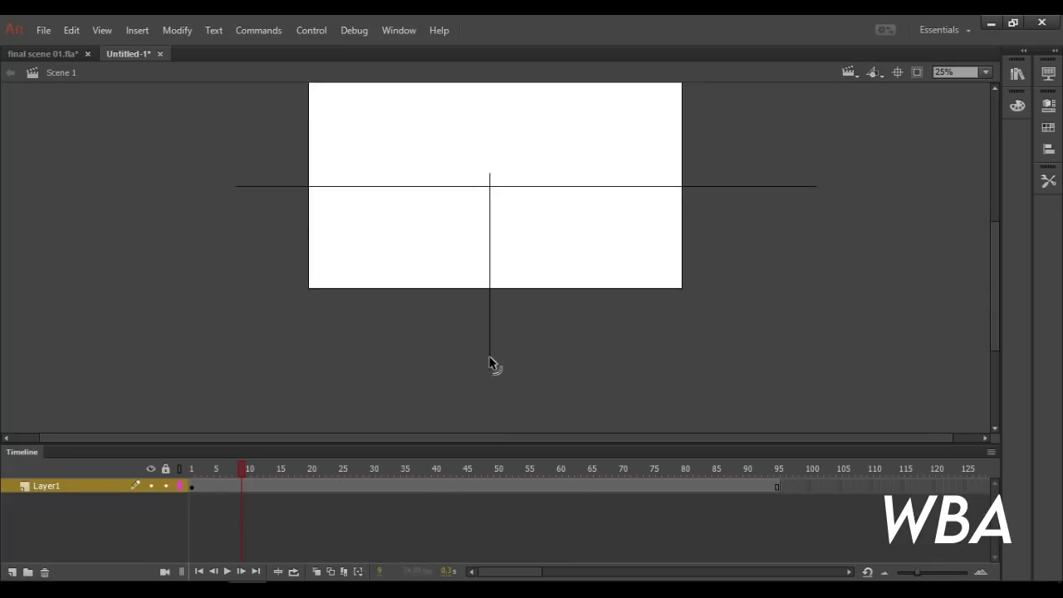
pyautogui.click(491, 368)
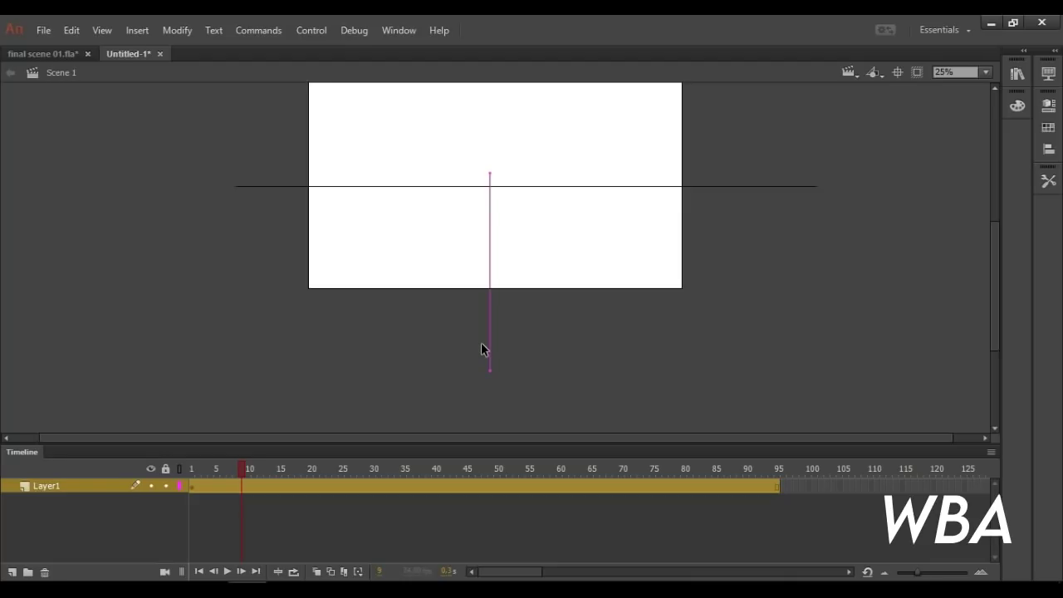
pyautogui.click(511, 358)
pyautogui.moveTo(490, 370); pyautogui.dragTo(402, 349)
pyautogui.moveTo(490, 174); pyautogui.dragTo(212, 173)
pyautogui.moveTo(309, 210); pyautogui.dragTo(309, 224)
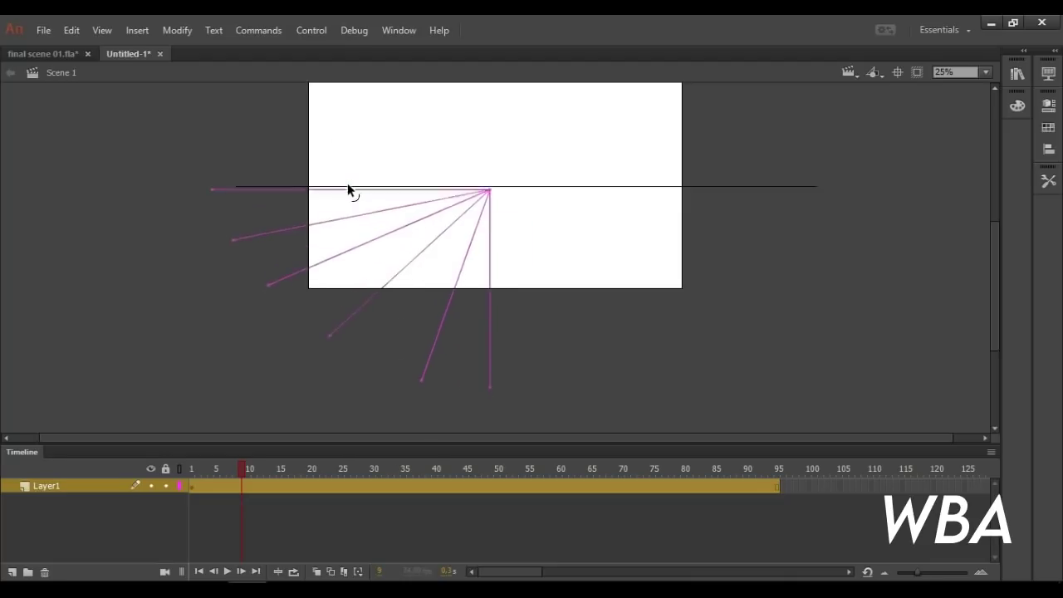
# - Add matching perspective lines fanning out to the right from the vanishing point
pyautogui.click(524, 349)
pyautogui.moveTo(492, 378); pyautogui.dragTo(654, 324)
pyautogui.moveTo(654, 324); pyautogui.dragTo(755, 233)
# - Paste eight copies of the horizon line in place and nudge each one down with steadily wider spacing to below the stage
pyautogui.click(569, 187)
pyautogui.hotkey('ctrl', 'shift', 'v')
pyautogui.hotkey('shift', 'Down')
pyautogui.hotkey('shift', 'Down')
pyautogui.hotkey('ctrl', 'shift', 'v')
pyautogui.hotkey('shift', 'Down')
pyautogui.hotkey('shift', 'Down')
pyautogui.hotkey('shift', 'Down')
pyautogui.hotkey('shift', 'Down')
pyautogui.hotkey('shift', 'Down')
pyautogui.hotkey('shift', 'Down')
pyautogui.hotkey('ctrl', 'shift', 'v')
pyautogui.hotkey('shift', 'Down')
pyautogui.hotkey('shift', 'Down')
pyautogui.hotkey('shift', 'Down')
pyautogui.hotkey('shift', 'Down')
pyautogui.hotkey('shift', 'Down')
pyautogui.hotkey('shift', 'Down')
pyautogui.hotkey('shift', 'Down')
pyautogui.hotkey('shift', 'Down')
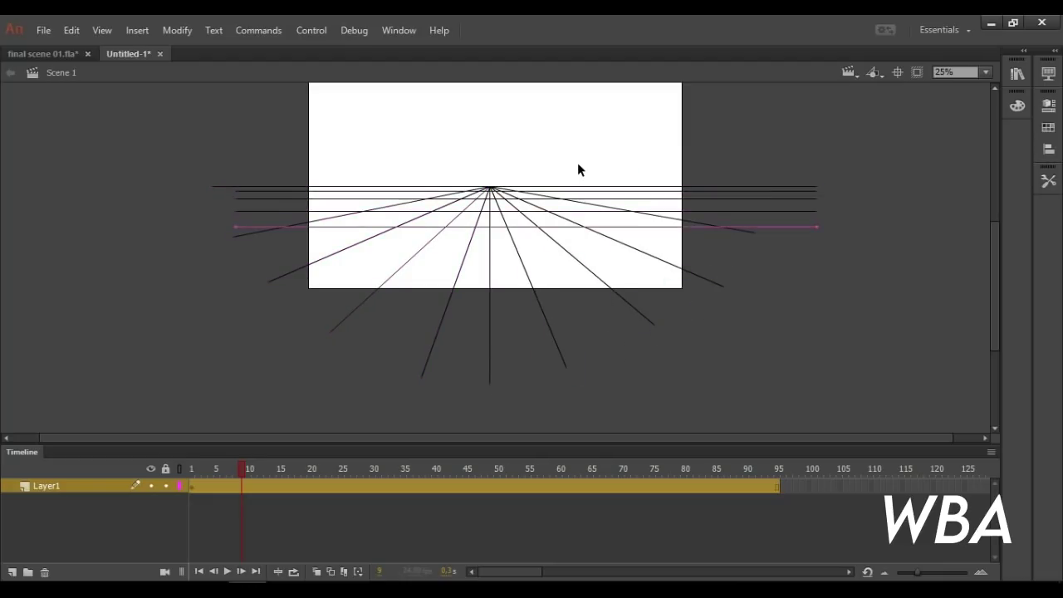
pyautogui.hotkey('ctrl', 'shift', 'v')
pyautogui.hotkey('shift', 'Down')
pyautogui.hotkey('shift', 'Down')
pyautogui.hotkey('shift', 'Down')
pyautogui.hotkey('shift', 'Down')
pyautogui.hotkey('shift', 'Down')
pyautogui.hotkey('shift', 'Down')
pyautogui.hotkey('shift', 'Down')
pyautogui.hotkey('shift', 'Down')
pyautogui.hotkey('shift', 'Down')
pyautogui.hotkey('shift', 'Down')
pyautogui.hotkey('shift', 'Down')
pyautogui.hotkey('shift', 'Down')
pyautogui.hotkey('ctrl', 'shift', 'v')
pyautogui.hotkey('shift', 'Down')
pyautogui.hotkey('shift', 'Down')
pyautogui.hotkey('shift', 'Down')
pyautogui.hotkey('shift', 'Down')
pyautogui.hotkey('shift', 'Down')
pyautogui.hotkey('shift', 'Down')
pyautogui.hotkey('shift', 'Down')
pyautogui.hotkey('shift', 'Down')
pyautogui.hotkey('shift', 'Down')
pyautogui.hotkey('shift', 'Down')
pyautogui.hotkey('shift', 'Down')
pyautogui.hotkey('shift', 'Down')
pyautogui.hotkey('shift', 'Down')
pyautogui.hotkey('shift', 'Down')
pyautogui.hotkey('shift', 'Down')
pyautogui.hotkey('ctrl', 'shift', 'v')
pyautogui.hotkey('shift', 'Down')
pyautogui.hotkey('shift', 'Down')
pyautogui.hotkey('shift', 'Down')
pyautogui.hotkey('shift', 'Down')
pyautogui.hotkey('shift', 'Down')
pyautogui.hotkey('shift', 'Down')
pyautogui.hotkey('shift', 'Down')
pyautogui.hotkey('shift', 'Down')
pyautogui.hotkey('shift', 'Down')
pyautogui.hotkey('shift', 'Down')
pyautogui.hotkey('shift', 'Down')
pyautogui.hotkey('shift', 'Down')
pyautogui.hotkey('shift', 'Down')
pyautogui.hotkey('shift', 'Down')
pyautogui.hotkey('shift', 'Down')
pyautogui.hotkey('shift', 'Down')
pyautogui.hotkey('shift', 'Down')
pyautogui.hotkey('shift', 'Down')
pyautogui.hotkey('shift', 'Down')
pyautogui.hotkey('ctrl', 'shift', 'v')
pyautogui.hotkey('shift', 'Down')
pyautogui.hotkey('shift', 'Down')
pyautogui.hotkey('shift', 'Down')
pyautogui.hotkey('shift', 'Down')
pyautogui.hotkey('shift', 'Down')
pyautogui.hotkey('shift', 'Down')
pyautogui.hotkey('shift', 'Down')
pyautogui.hotkey('shift', 'Down')
pyautogui.hotkey('shift', 'Down')
pyautogui.hotkey('shift', 'Down')
pyautogui.hotkey('shift', 'Down')
pyautogui.hotkey('shift', 'Down')
pyautogui.hotkey('shift', 'Down')
pyautogui.hotkey('shift', 'Down')
pyautogui.hotkey('shift', 'Down')
pyautogui.hotkey('shift', 'Down')
pyautogui.hotkey('shift', 'Down')
pyautogui.hotkey('shift', 'Down')
pyautogui.hotkey('shift', 'Down')
pyautogui.hotkey('shift', 'Down')
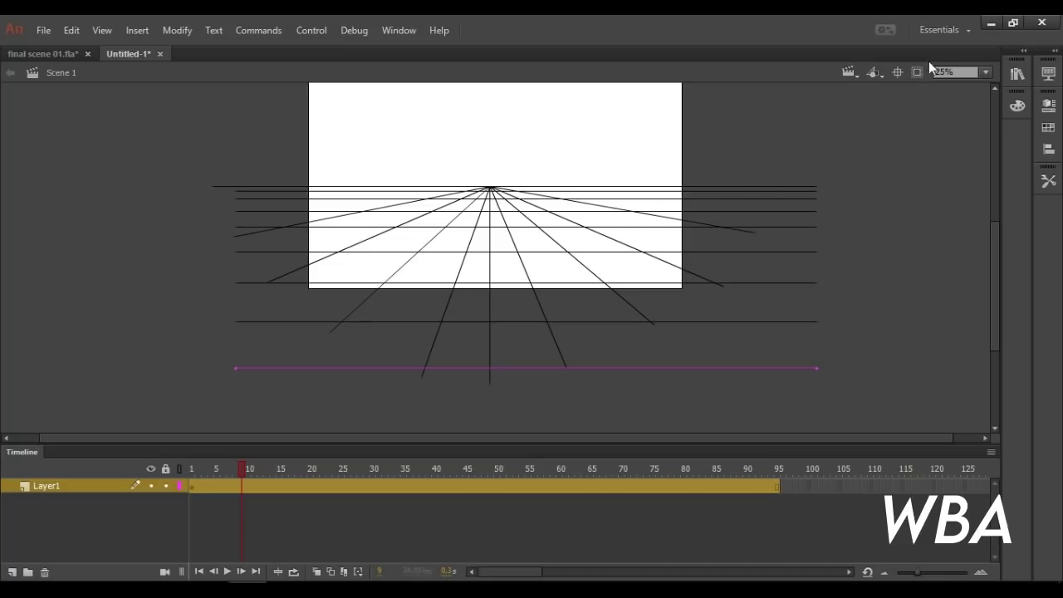
# - Clip the view to the stage and bend the grid's horizontal lines below the horizon into slight downward curves
pyautogui.click(917, 73)
pyautogui.click(561, 132)
pyautogui.moveTo(504, 288); pyautogui.dragTo(507, 296)
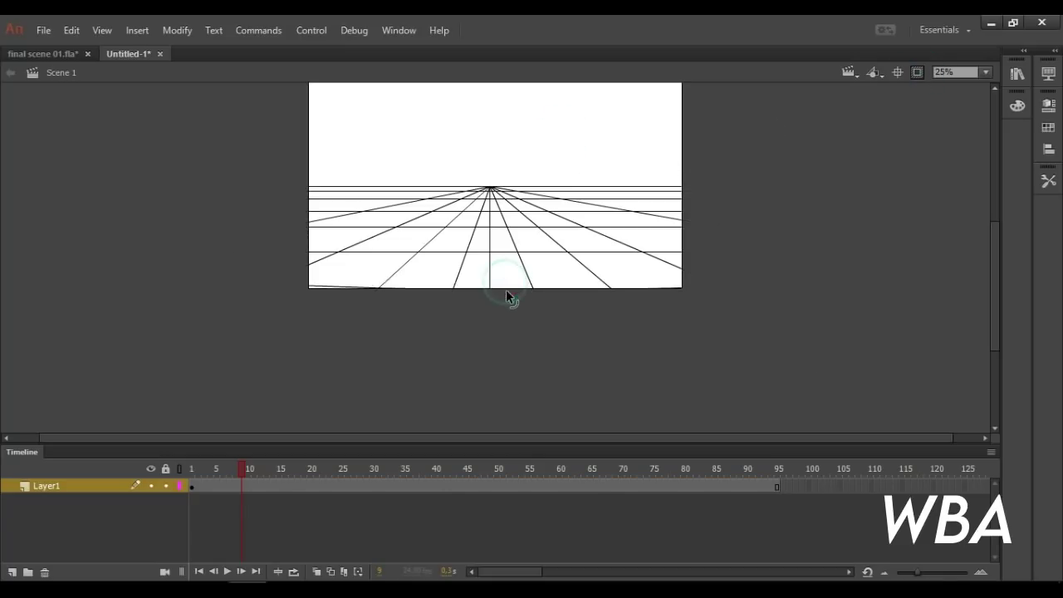
pyautogui.moveTo(506, 252); pyautogui.dragTo(503, 264)
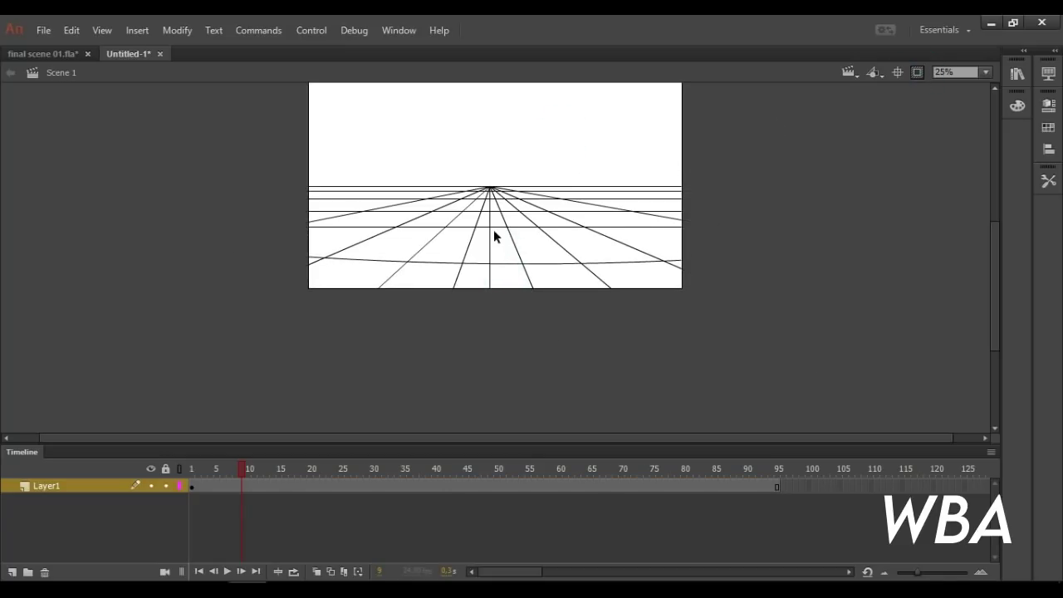
pyautogui.moveTo(494, 228)
pyautogui.mouseDown()
pyautogui.moveTo(498, 236)
pyautogui.moveTo(496, 211)
pyautogui.mouseUp()
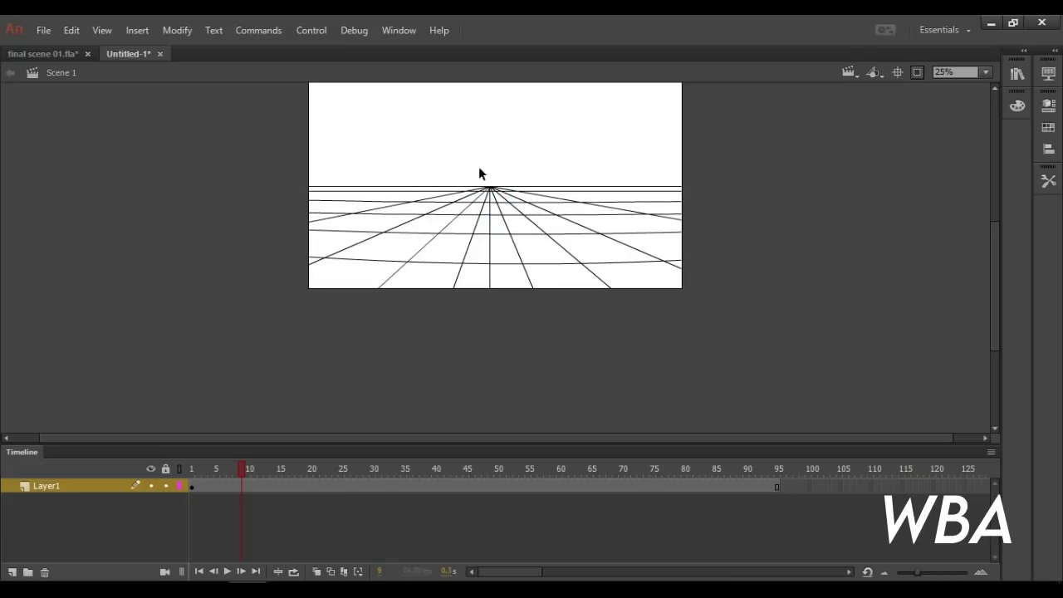
# - Sketch a row of overlapping mountain ridges along the right half of the horizon with the Paint Brush Tool, redoing the first strokes
pyautogui.click(1048, 181)
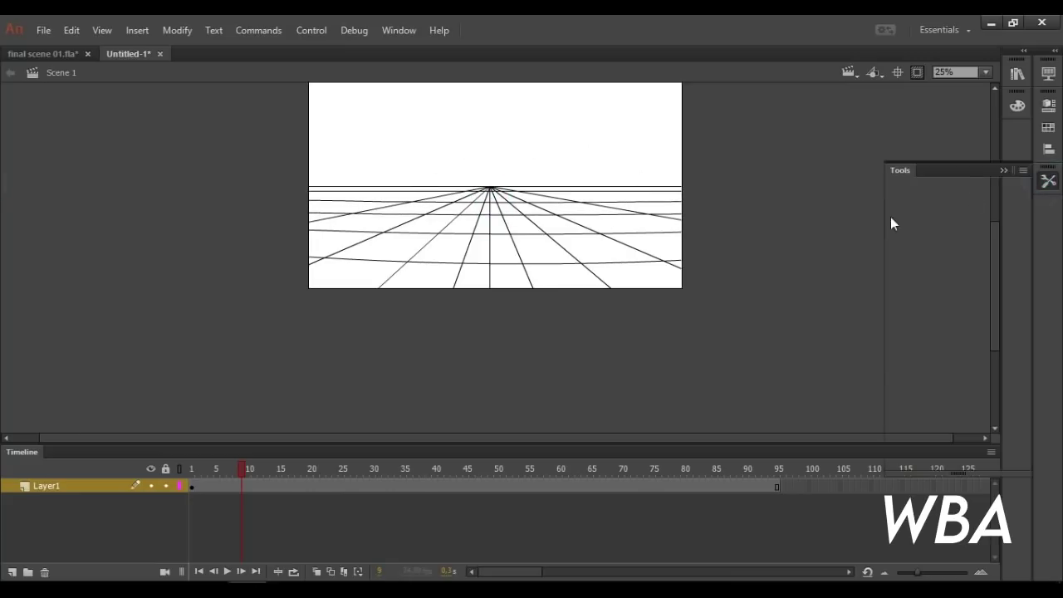
pyautogui.click(952, 236)
pyautogui.moveTo(537, 177); pyautogui.dragTo(667, 162)
pyautogui.hotkey('ctrl', 'z')
pyautogui.hotkey('ctrl', 'z')
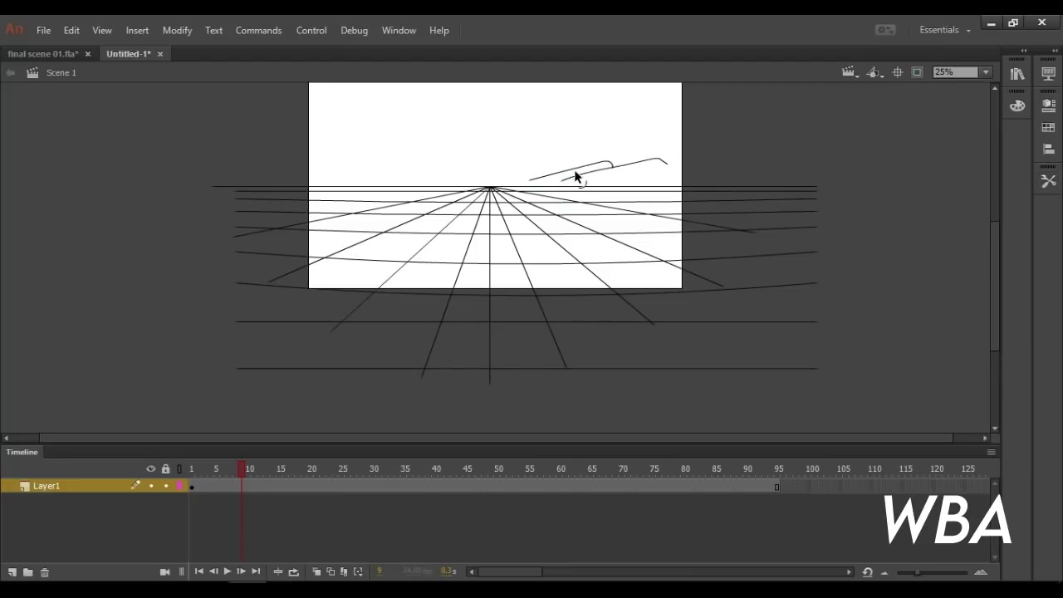
pyautogui.moveTo(517, 185); pyautogui.dragTo(648, 164)
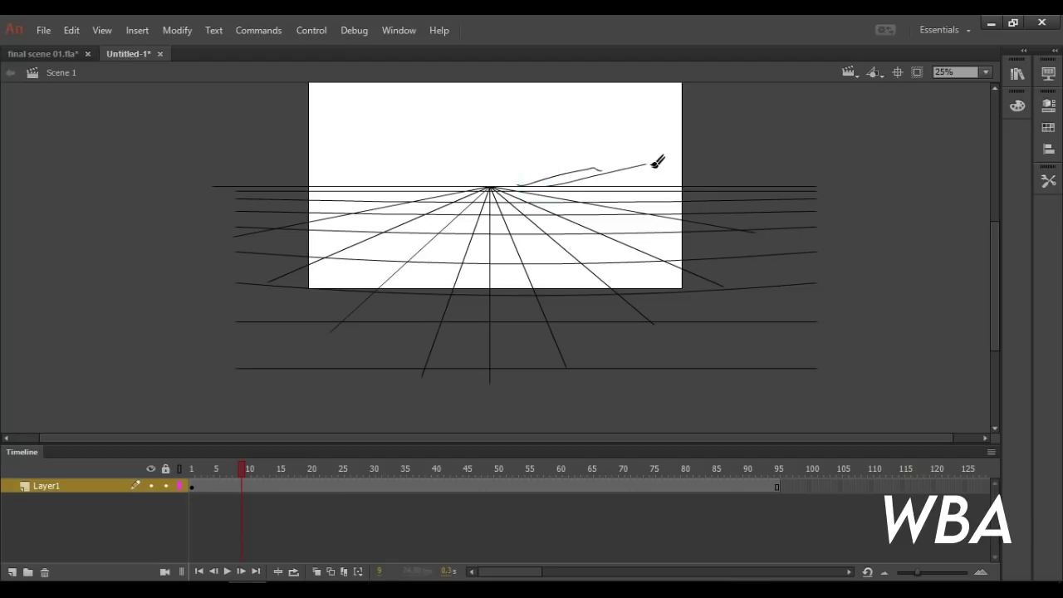
pyautogui.press('v')
pyautogui.moveTo(615, 185)
pyautogui.mouseDown()
pyautogui.moveTo(661, 176)
pyautogui.moveTo(833, 189)
pyautogui.mouseUp()
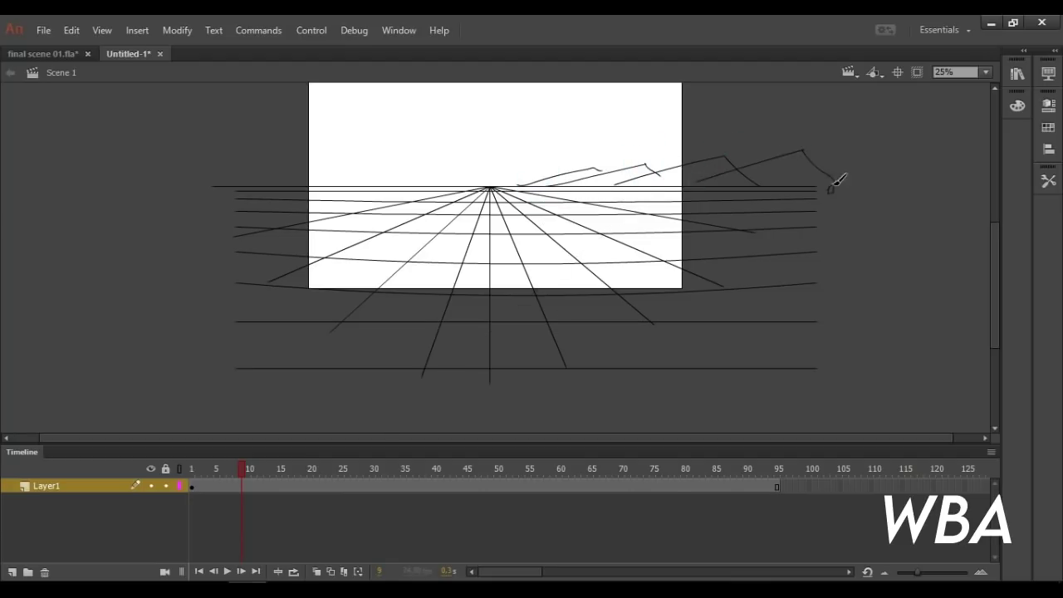
# - Sketch overlapping mountain ridges along the centre and left half of the horizon, and undo the stray final stroke
pyautogui.moveTo(457, 181); pyautogui.dragTo(519, 183)
pyautogui.moveTo(367, 179); pyautogui.dragTo(467, 183)
pyautogui.moveTo(309, 182); pyautogui.dragTo(420, 188)
pyautogui.moveTo(343, 189); pyautogui.dragTo(181, 261)
pyautogui.moveTo(158, 304); pyautogui.dragTo(628, 143)
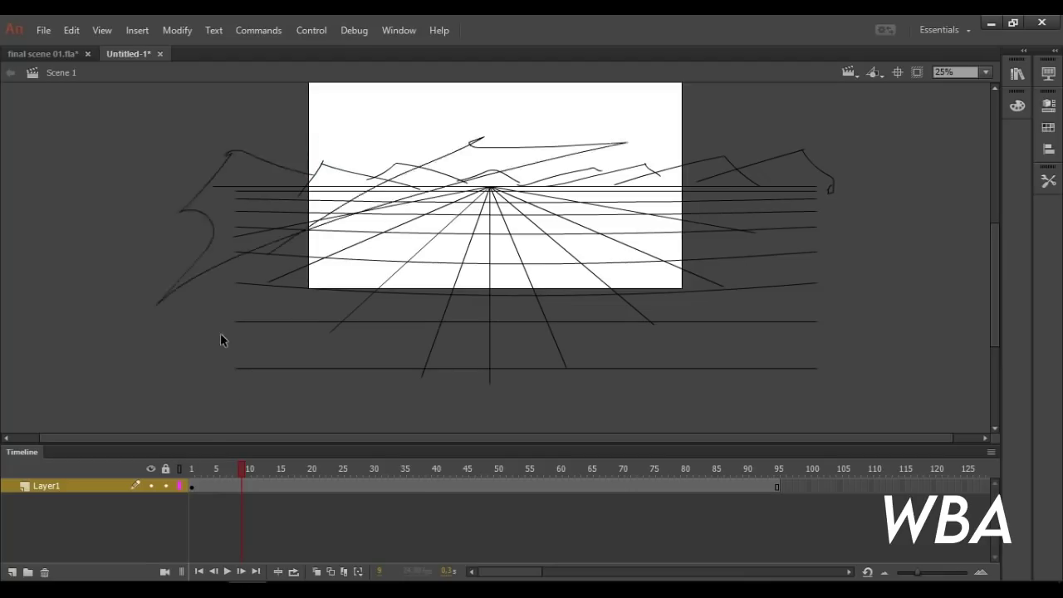
pyautogui.hotkey('ctrl', 'z')
# - Clip the view to the stage and extend the lower end of the ridge just left of centre down to the horizon
pyautogui.click(917, 72)
pyautogui.press('v')
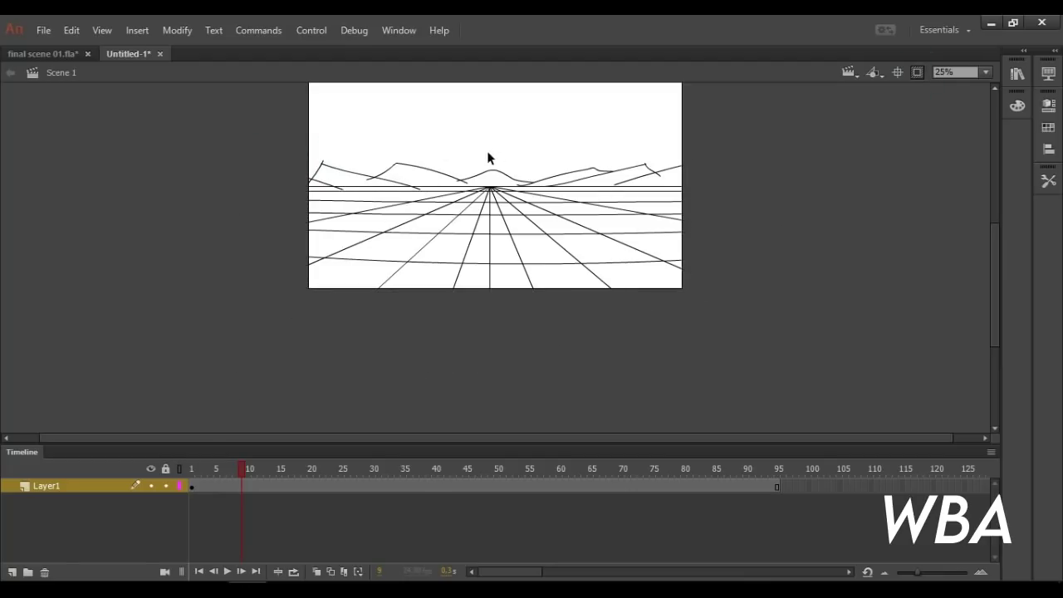
pyautogui.moveTo(466, 183); pyautogui.dragTo(477, 190)
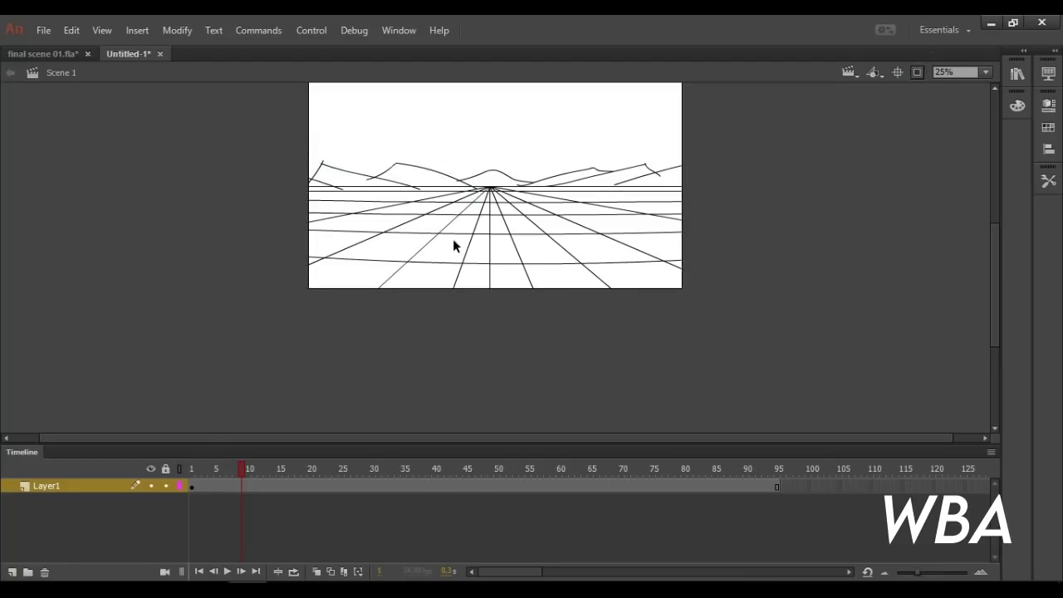
# - Draw a wide brown ground rectangle from the horizon to below the stage on a new layer, and lock Layer1
pyautogui.click(198, 487)
pyautogui.click(12, 572)
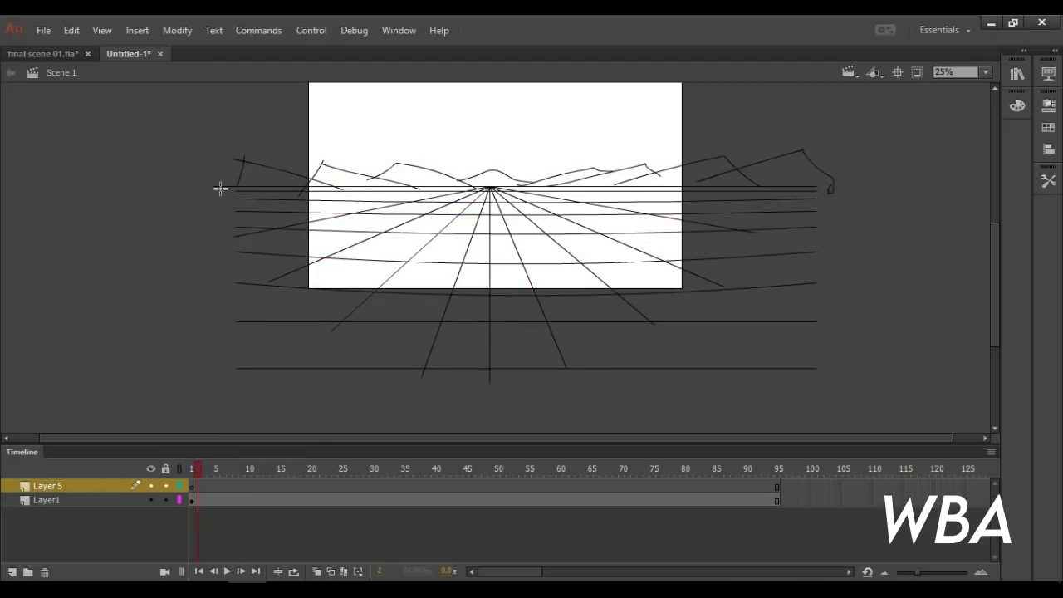
pyautogui.moveTo(222, 190); pyautogui.dragTo(843, 369)
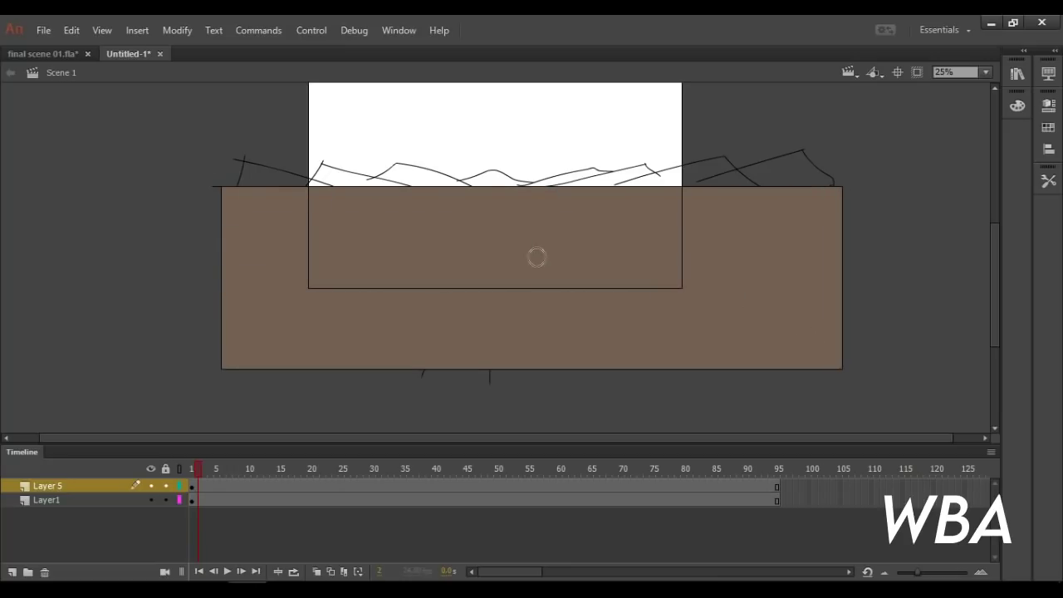
pyautogui.click(166, 501)
# - Change the ground rectangle's fill to a radial gradient with a saturated brown at both ends
pyautogui.click(545, 256)
pyautogui.click(1017, 105)
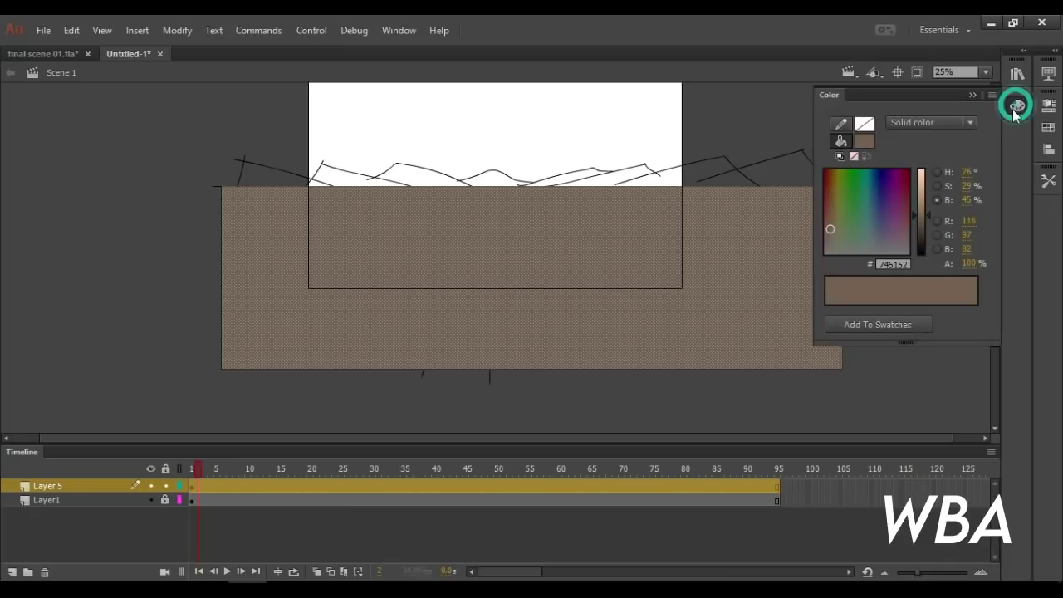
pyautogui.click(912, 123)
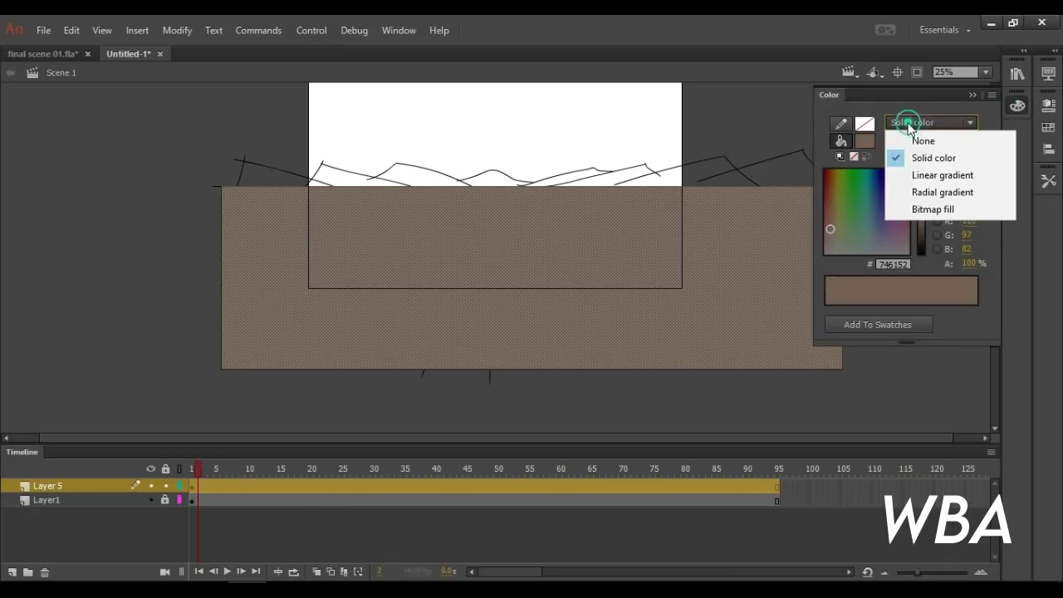
pyautogui.click(934, 193)
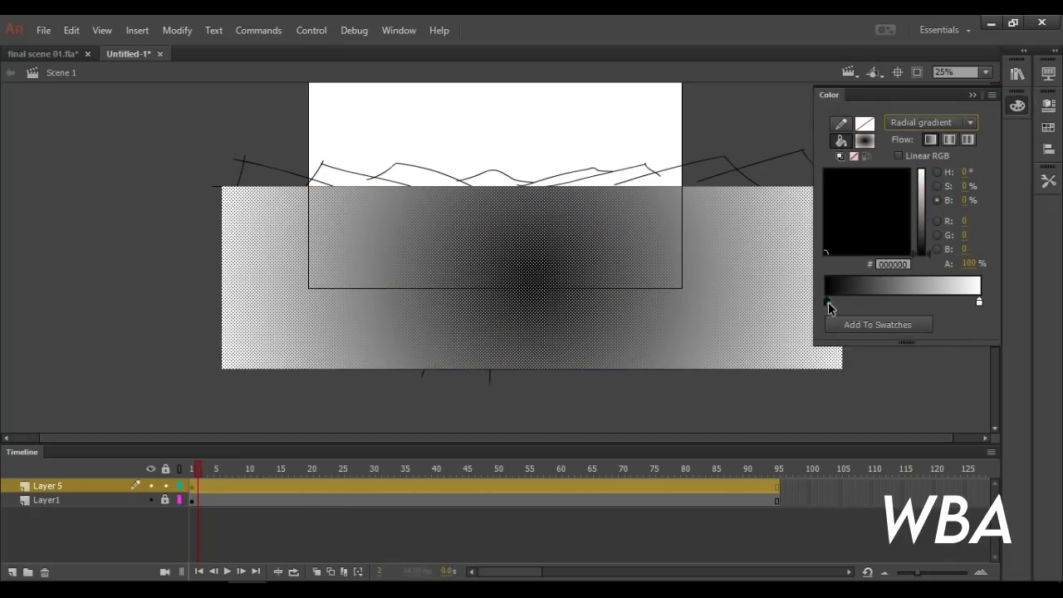
pyautogui.doubleClick(827, 302)
pyautogui.click(770, 350)
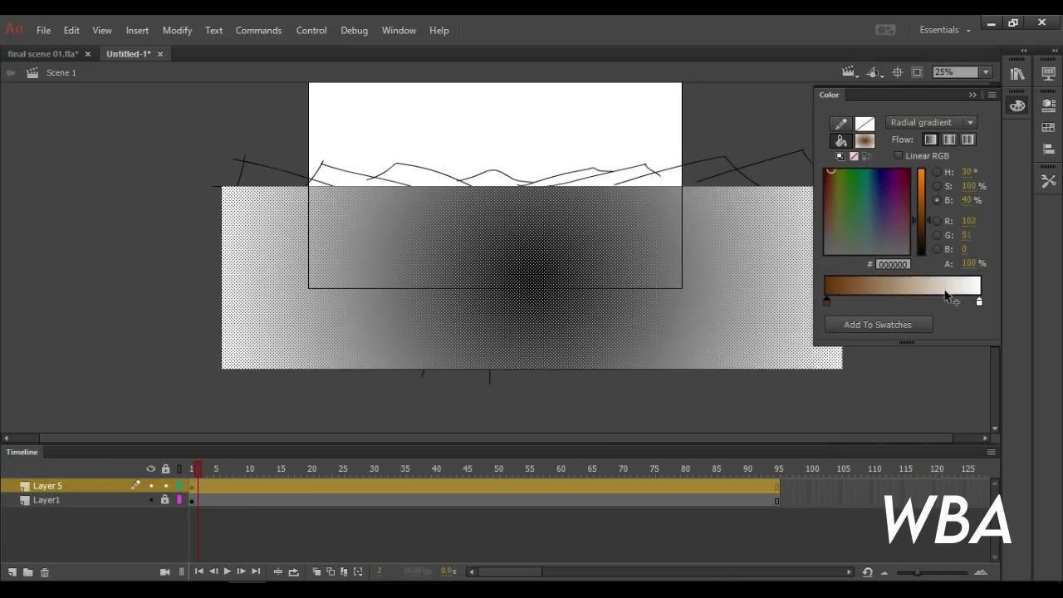
pyautogui.doubleClick(979, 301)
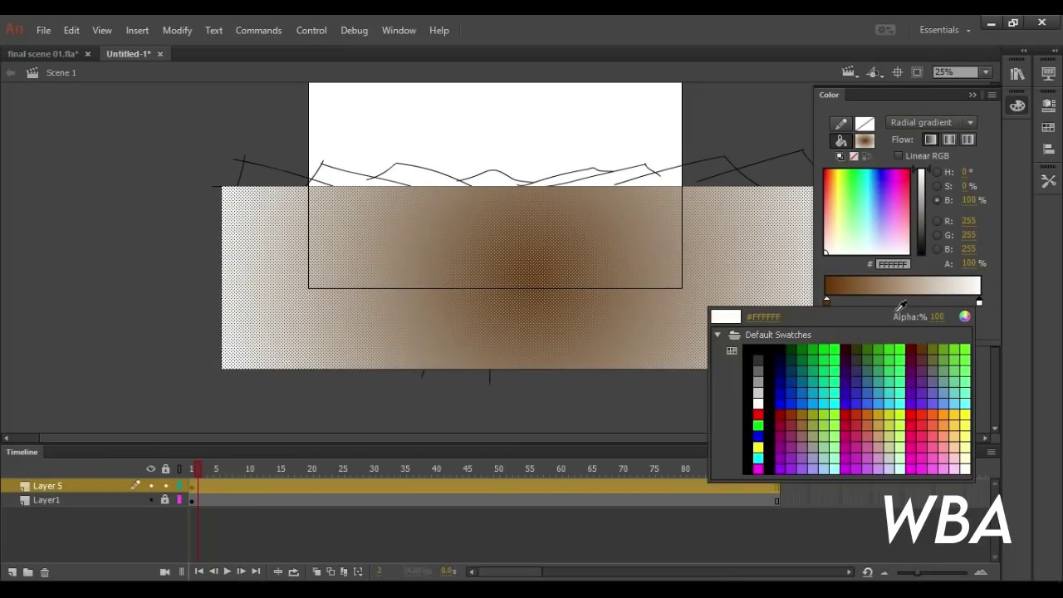
pyautogui.click(922, 351)
# - Mute the gradient colours to dark brown #463632 at the outer end and lighter brown #9D795E at the centre
pyautogui.click(922, 231)
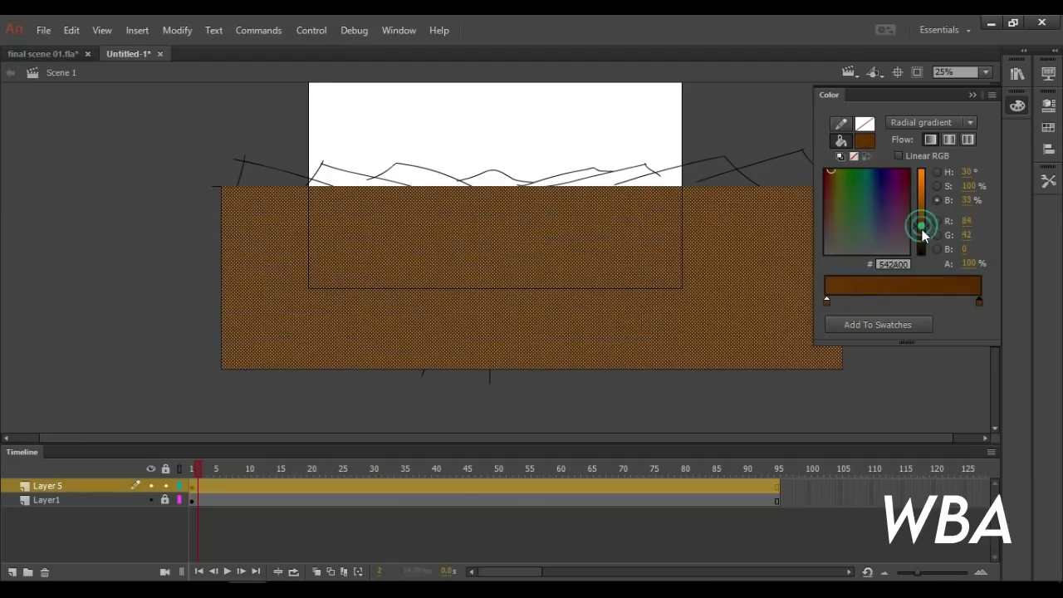
pyautogui.moveTo(828, 214); pyautogui.dragTo(842, 230)
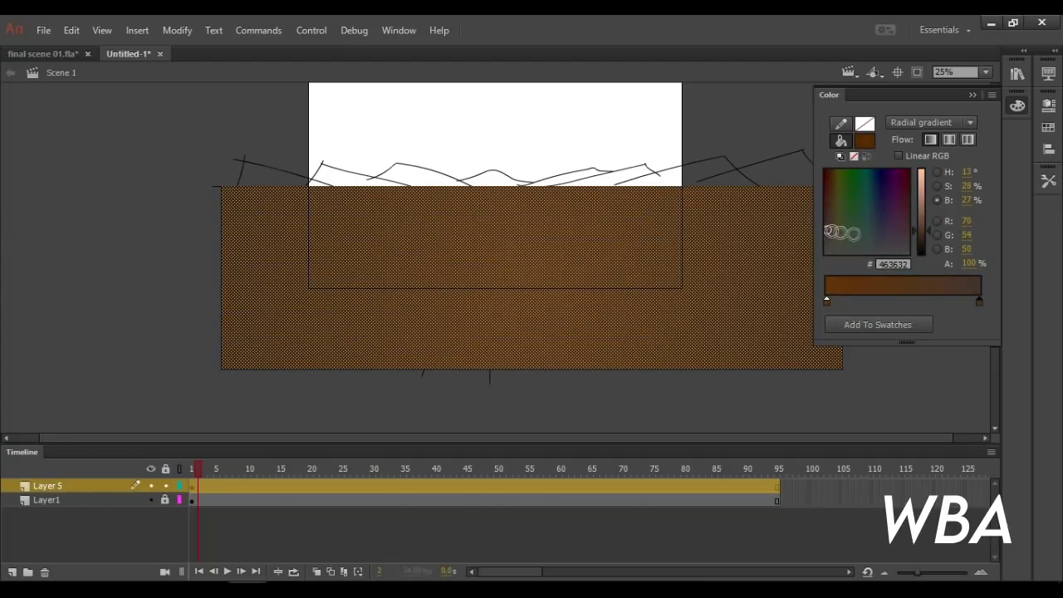
pyautogui.click(826, 301)
pyautogui.click(830, 219)
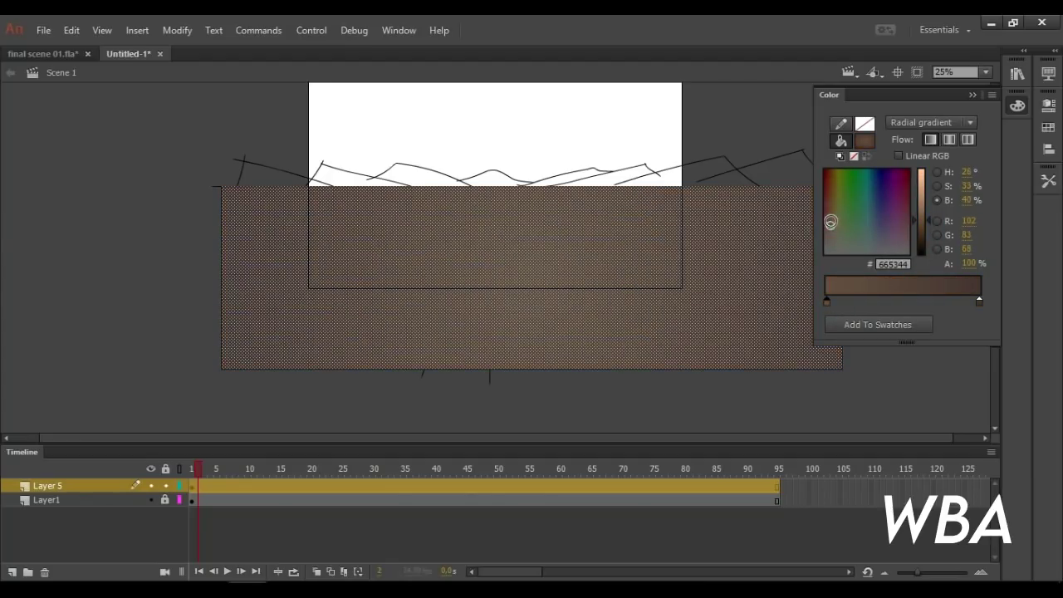
pyautogui.moveTo(920, 224); pyautogui.dragTo(920, 201)
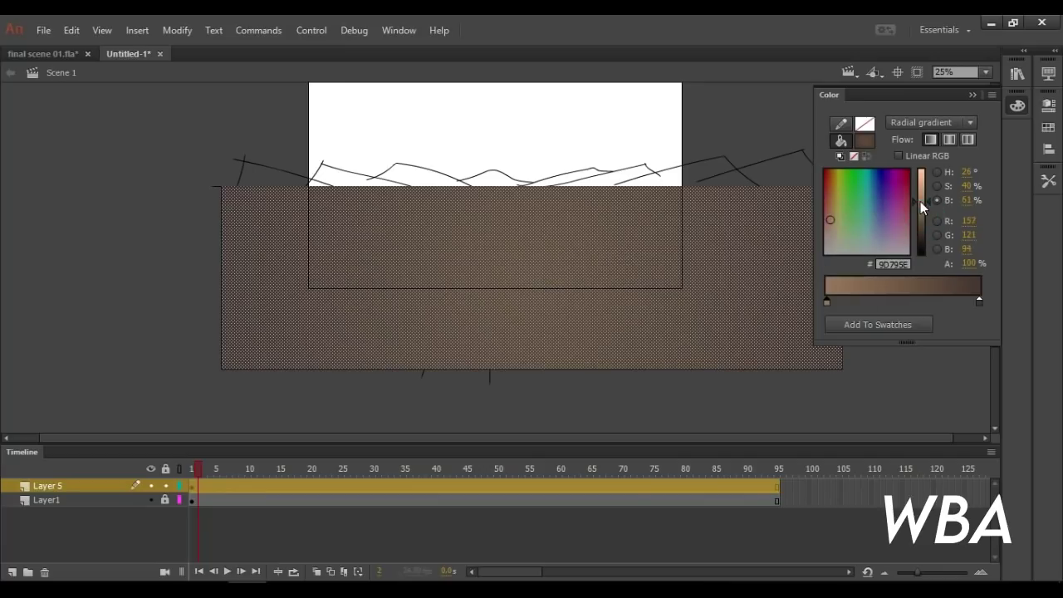
pyautogui.click(573, 143)
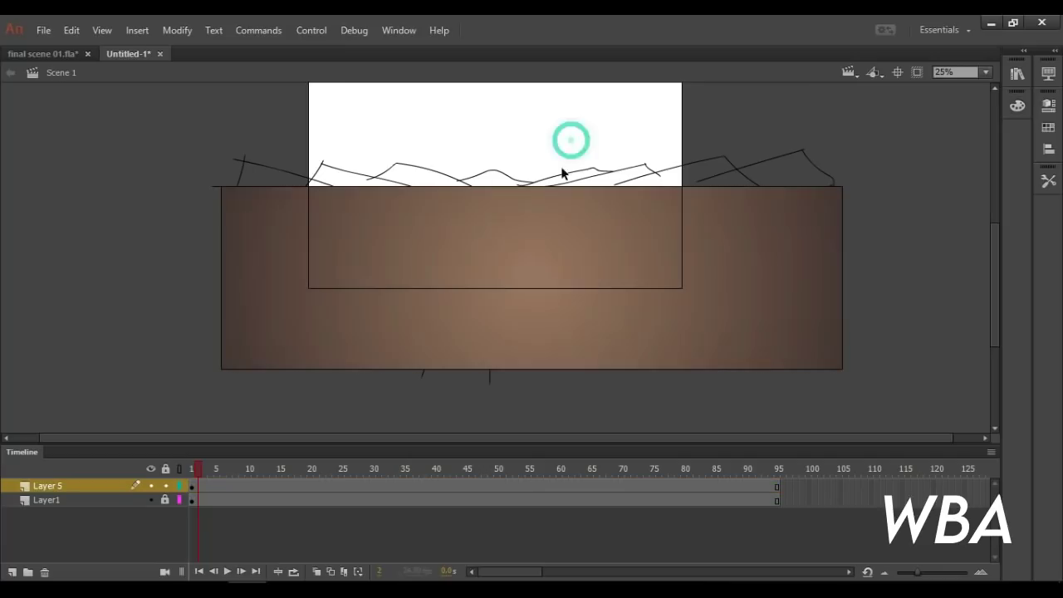
# - Move the ground gradient's centre up near the horizon, widen it and flatten it into an ellipse with Gradient Transform
pyautogui.click(520, 264)
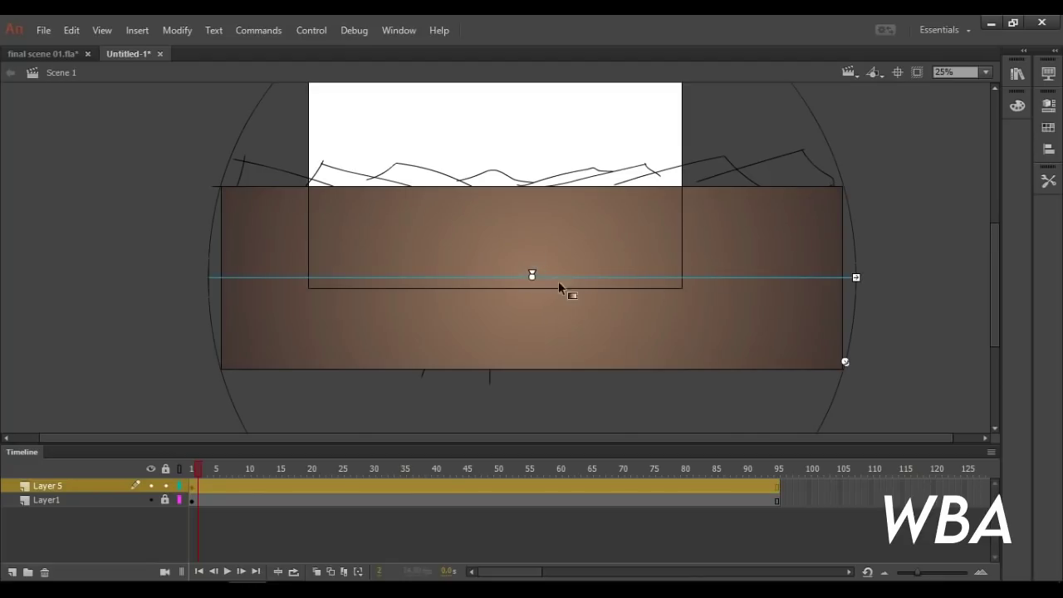
pyautogui.moveTo(532, 275); pyautogui.dragTo(521, 198)
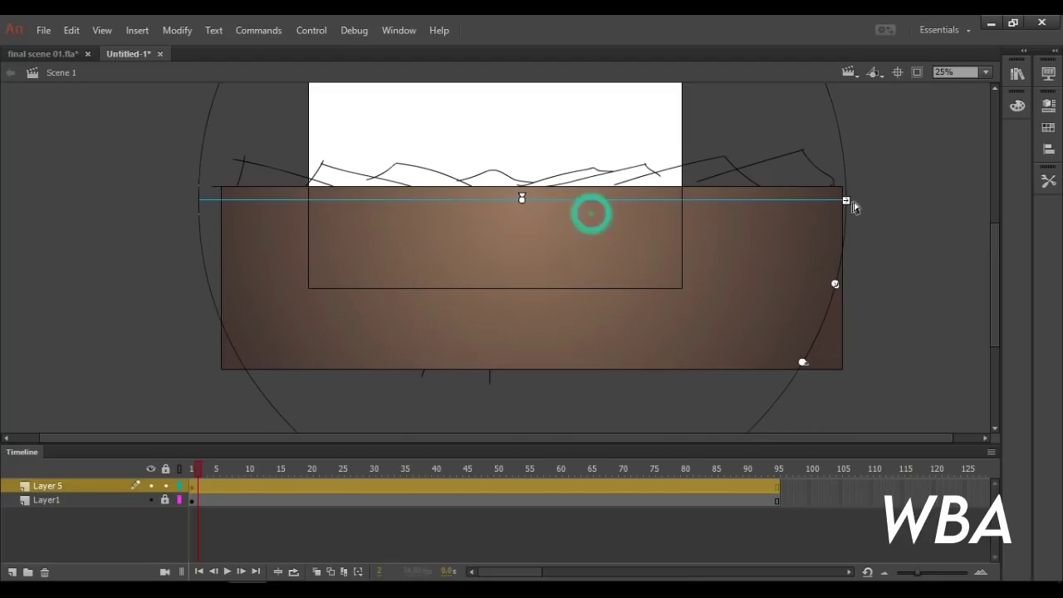
pyautogui.moveTo(848, 201); pyautogui.dragTo(928, 200)
pyautogui.moveTo(916, 287); pyautogui.dragTo(873, 200)
# - Make the ground layer semi-transparent, shift the gradient's centre near the vanishing point, shrink the ellipse and restore the layer's opacity
pyautogui.keyDown('shift'); pyautogui.click(149, 485); pyautogui.keyUp('shift')
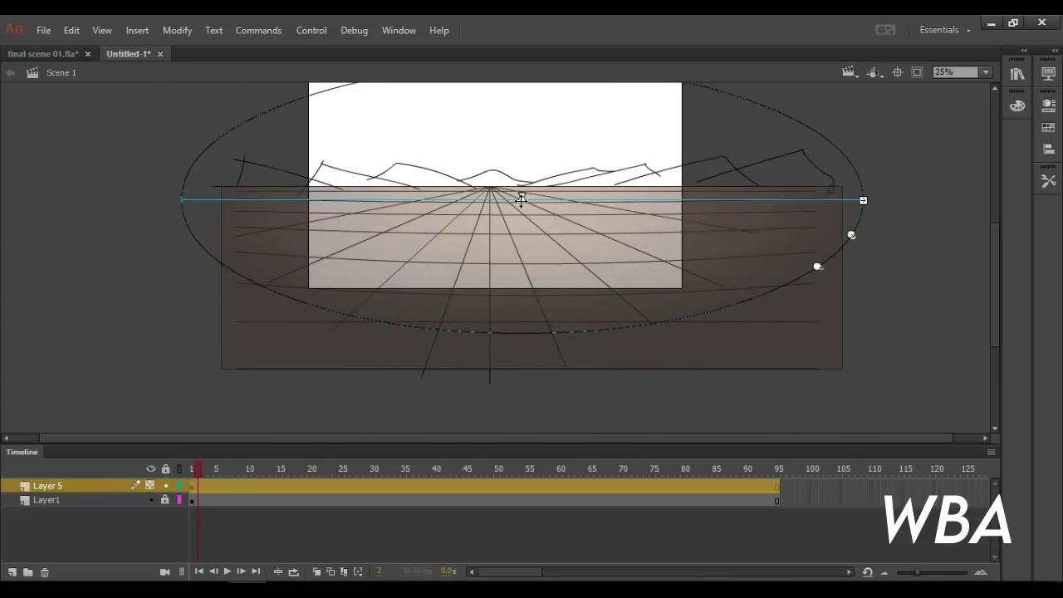
pyautogui.moveTo(518, 200); pyautogui.dragTo(487, 193)
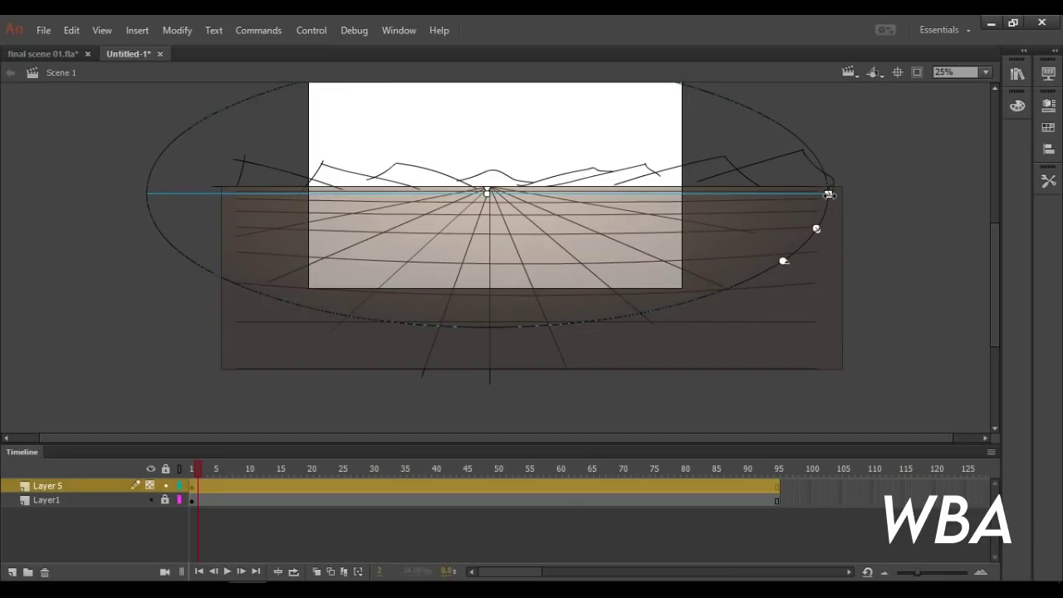
pyautogui.moveTo(829, 194); pyautogui.dragTo(751, 217)
pyautogui.click(150, 485)
# - Move Layer1 above the ground layer, centre the gradient on the vanishing point, shrink it slightly and clip the view to the stage
pyautogui.click(110, 502)
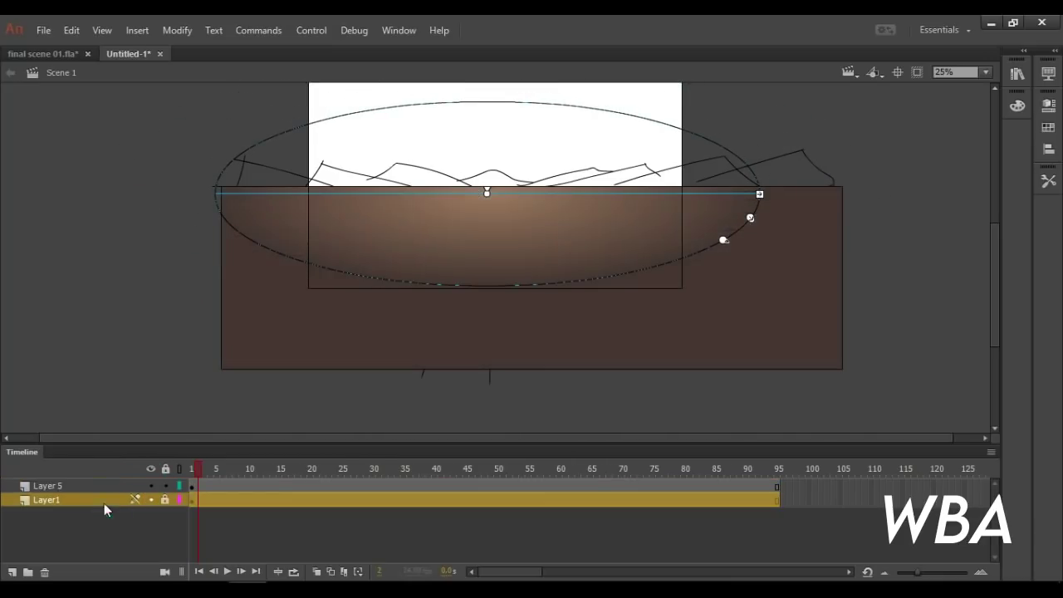
pyautogui.moveTo(104, 504); pyautogui.dragTo(111, 489)
pyautogui.moveTo(487, 192); pyautogui.dragTo(490, 182)
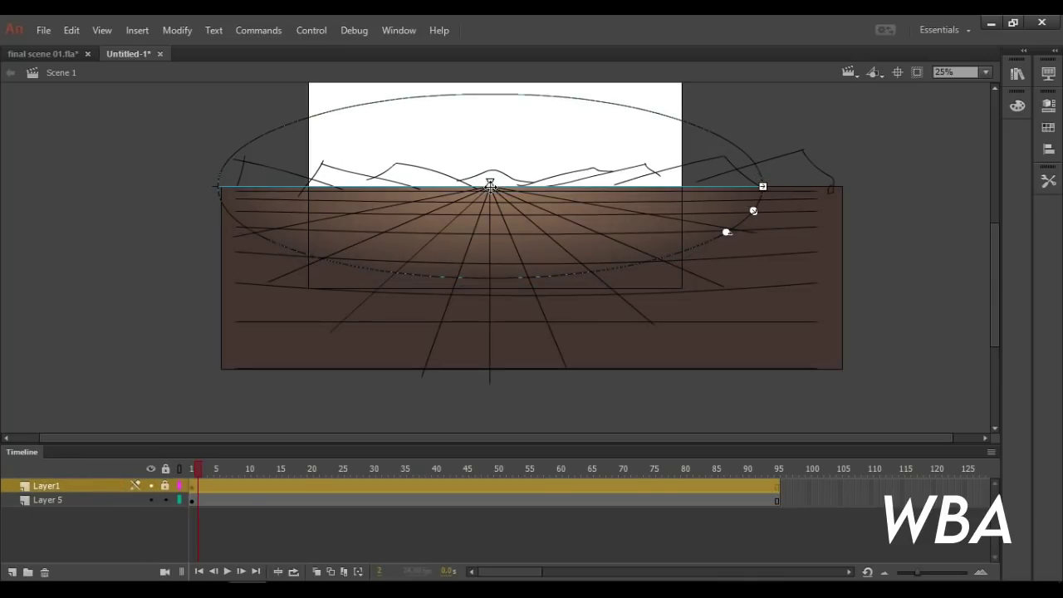
pyautogui.click(760, 186)
pyautogui.moveTo(760, 186); pyautogui.dragTo(735, 186)
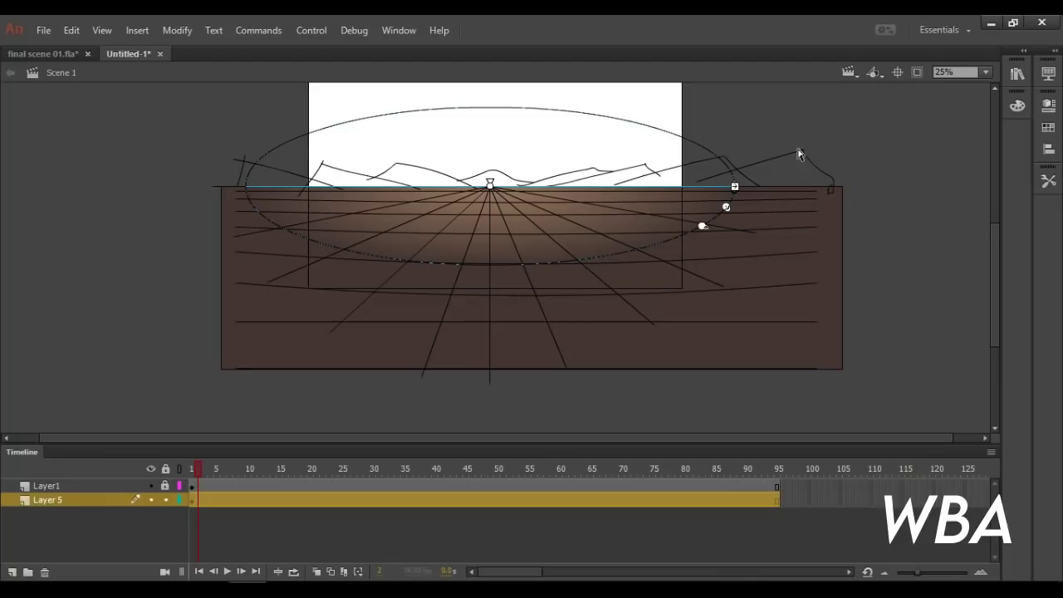
pyautogui.click(918, 73)
pyautogui.press('v')
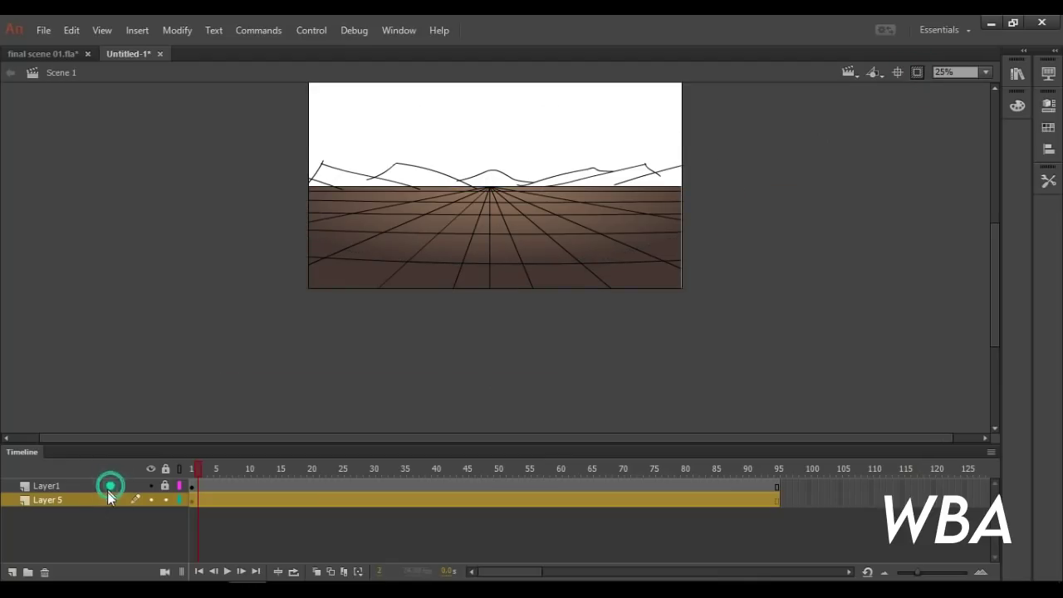
# - Add a new layer above Layer1 and set up the Brush Tool with a dark brown fill
pyautogui.click(110, 486)
pyautogui.click(12, 572)
pyautogui.click(1018, 106)
pyautogui.click(867, 143)
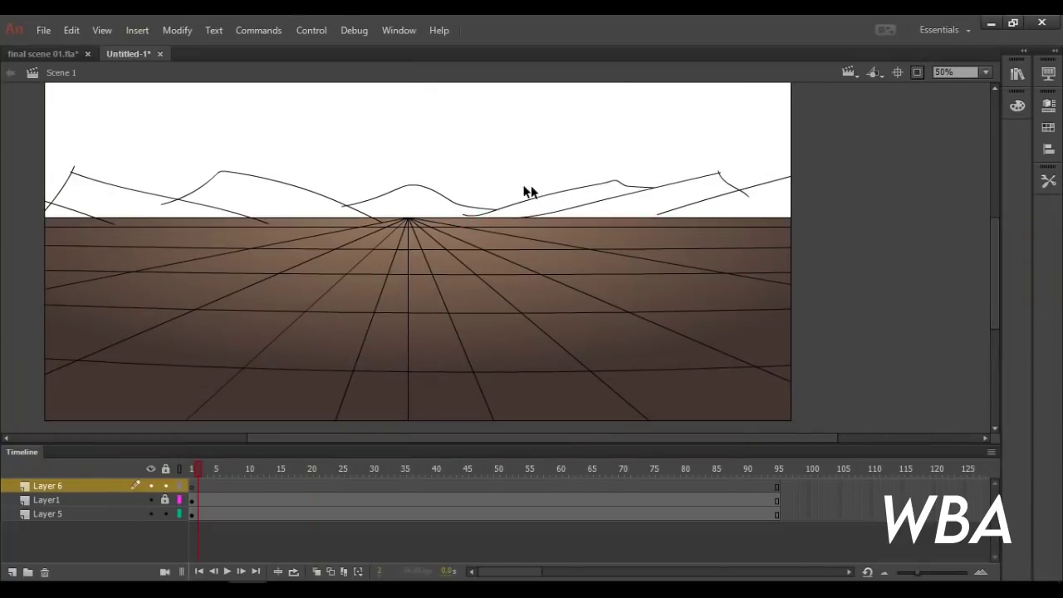
pyautogui.click(1048, 180)
pyautogui.click(980, 238)
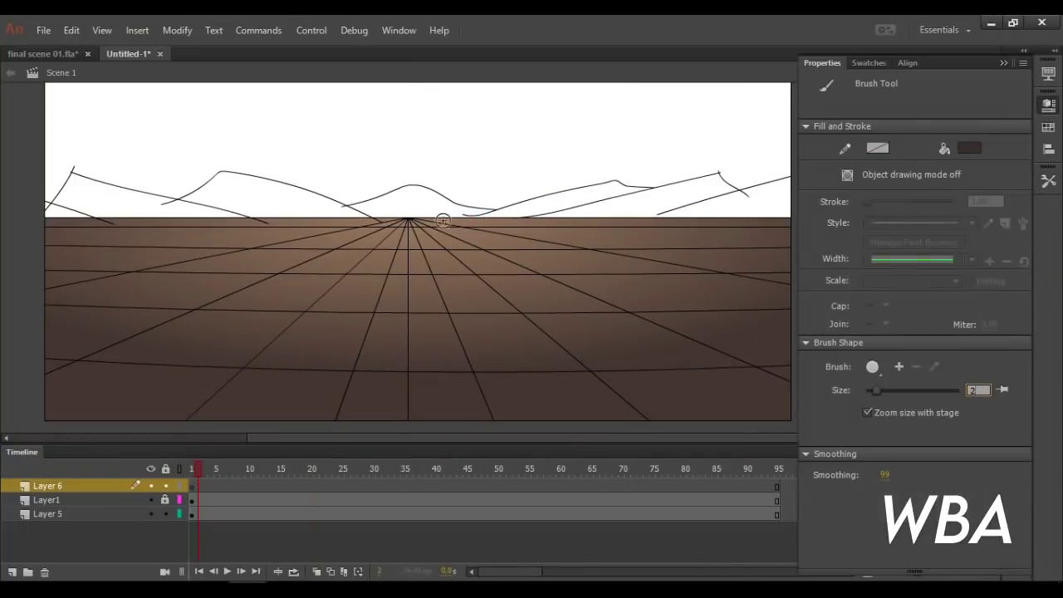
# - Unclip the view and paint irregular dark patches across the ground, following the perspective grid
pyautogui.moveTo(444, 221)
pyautogui.mouseDown()
pyautogui.moveTo(517, 247)
pyautogui.moveTo(719, 247)
pyautogui.mouseUp()
pyautogui.click(914, 73)
pyautogui.click(598, 229)
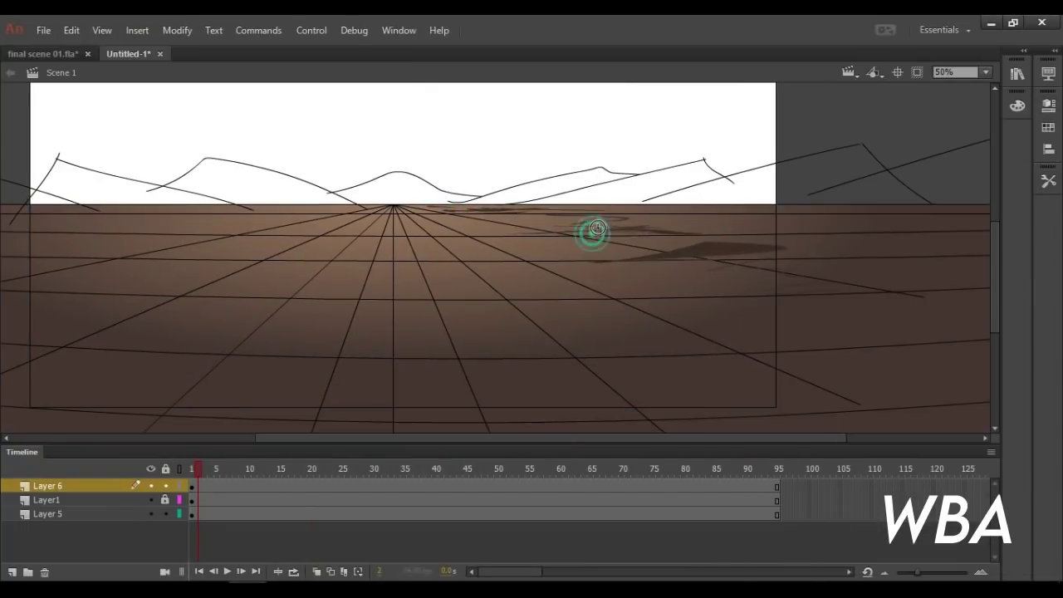
pyautogui.moveTo(520, 358); pyautogui.dragTo(834, 393)
pyautogui.moveTo(395, 240)
pyautogui.mouseDown()
pyautogui.moveTo(490, 262)
pyautogui.moveTo(481, 290)
pyautogui.moveTo(407, 287)
pyautogui.mouseUp()
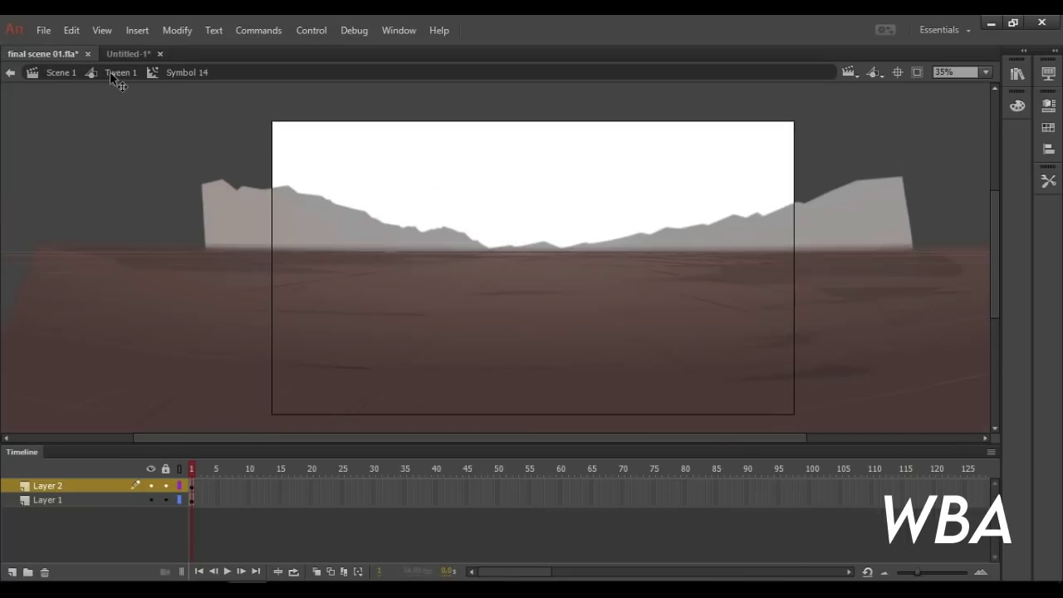
# - In final scene 01.fla, go back from Symbol 14 to Tween 1 and toggle the visibility of Layer 7
pyautogui.click(115, 73)
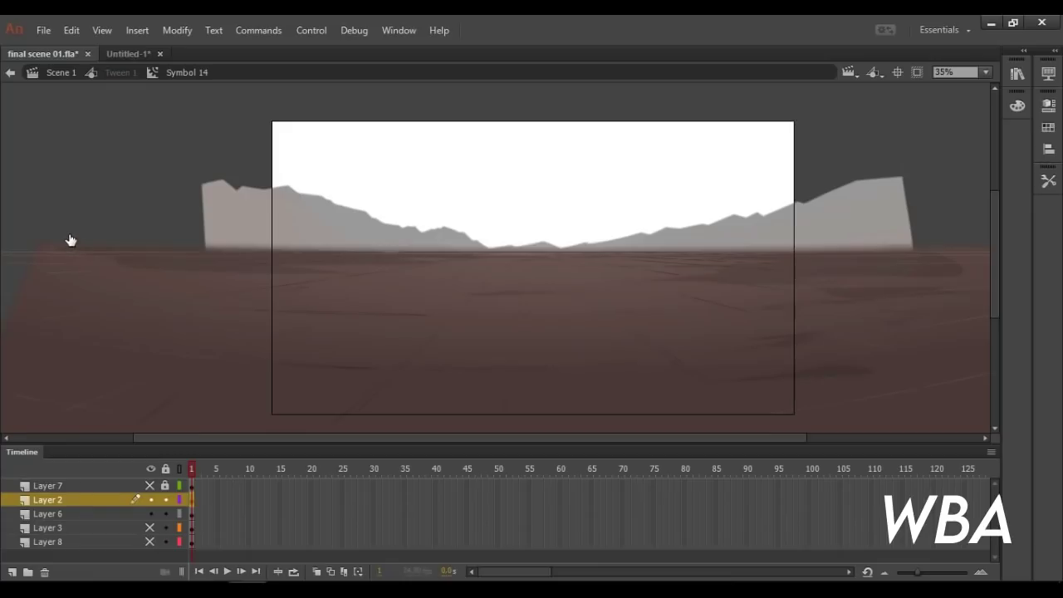
pyautogui.doubleClick(79, 218)
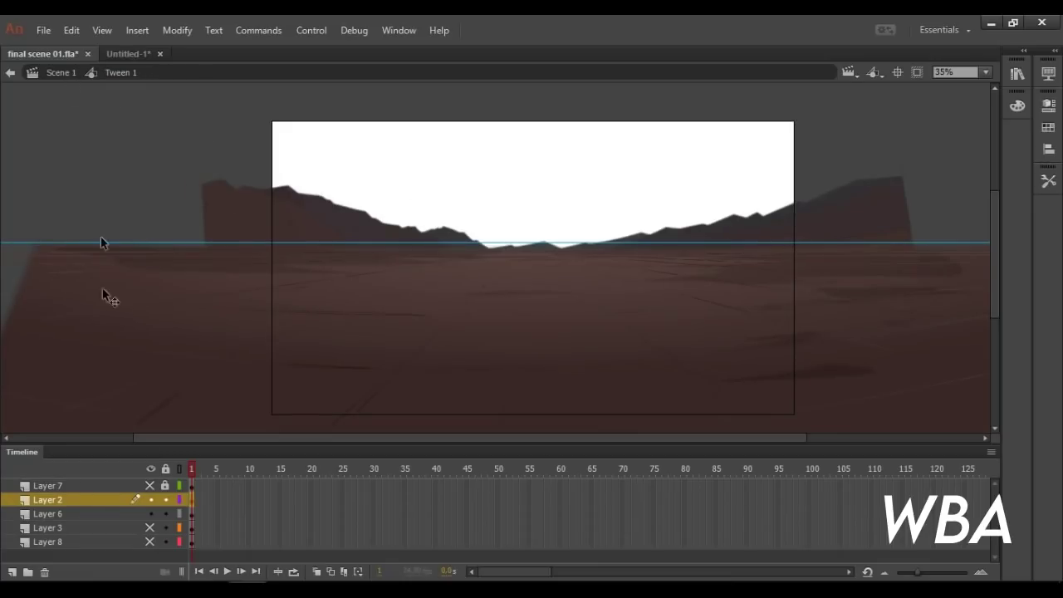
pyautogui.click(149, 485)
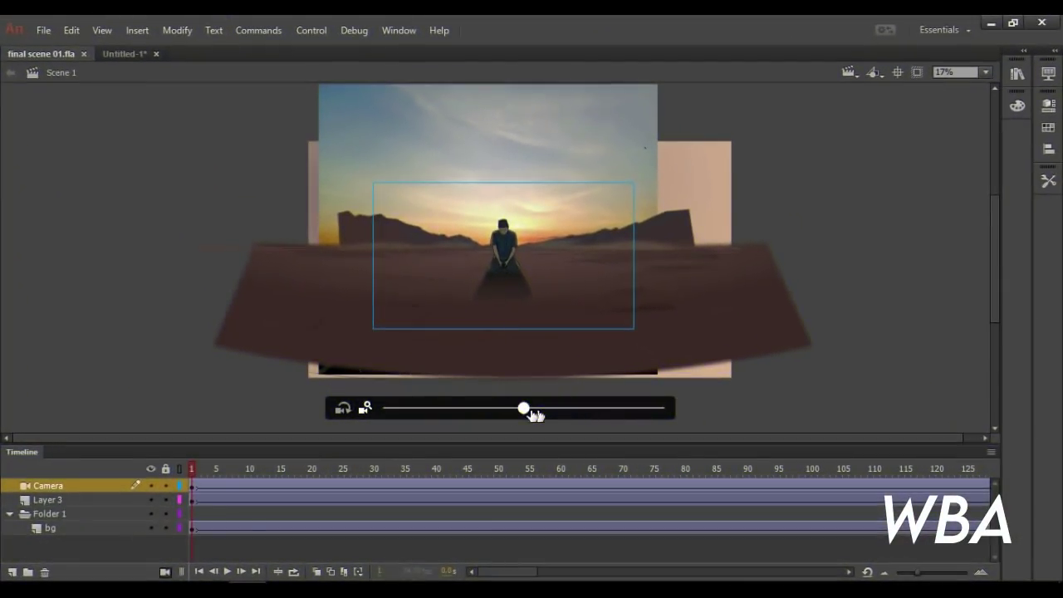
# - Try different camera zoom levels in Scene 1, with all layers displayed as outlines
pyautogui.click(463, 409)
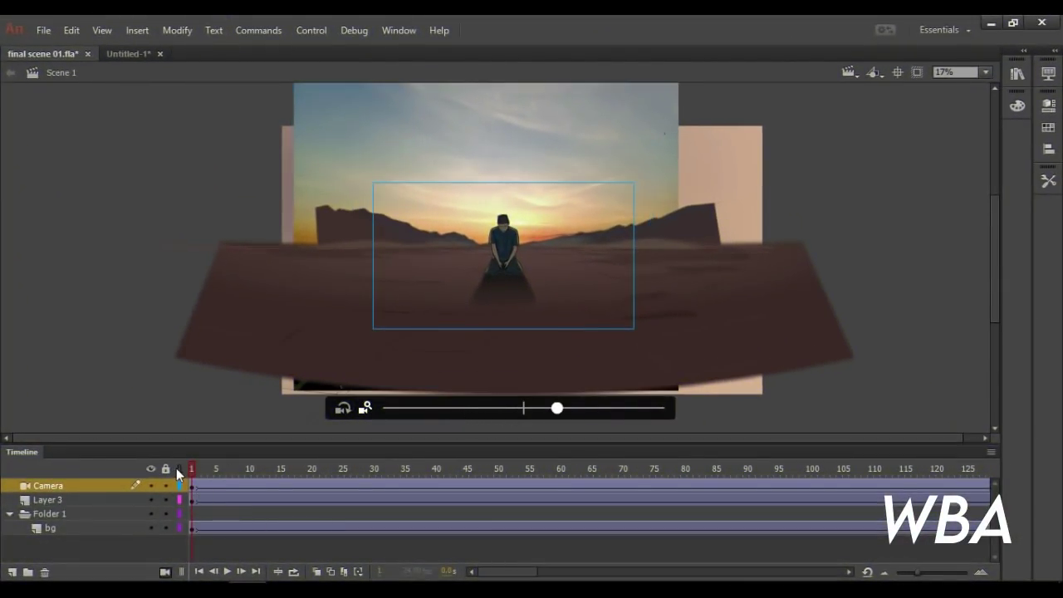
pyautogui.click(180, 470)
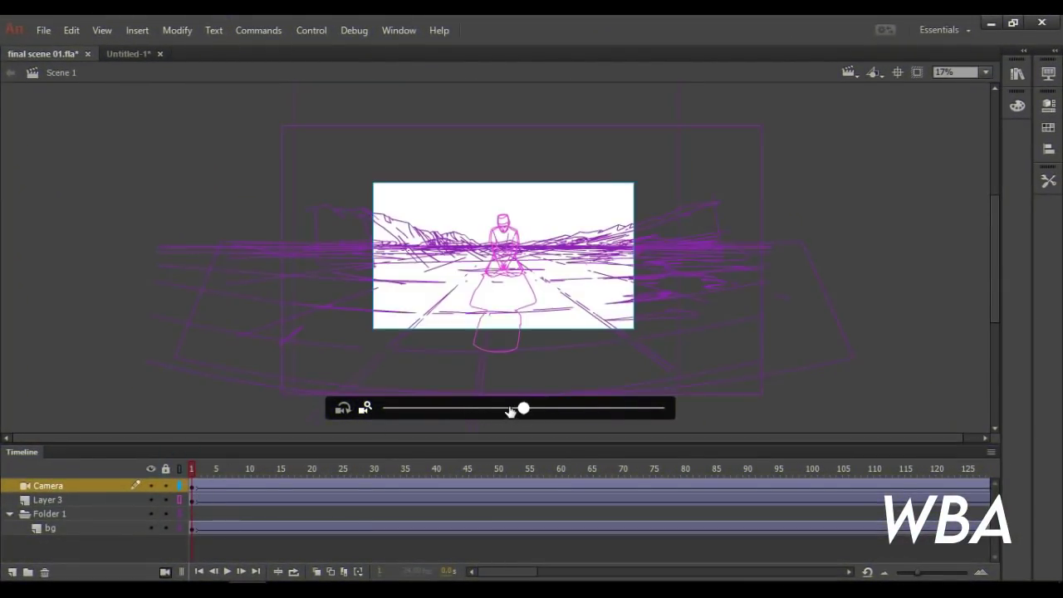
pyautogui.moveTo(522, 408); pyautogui.dragTo(318, 395)
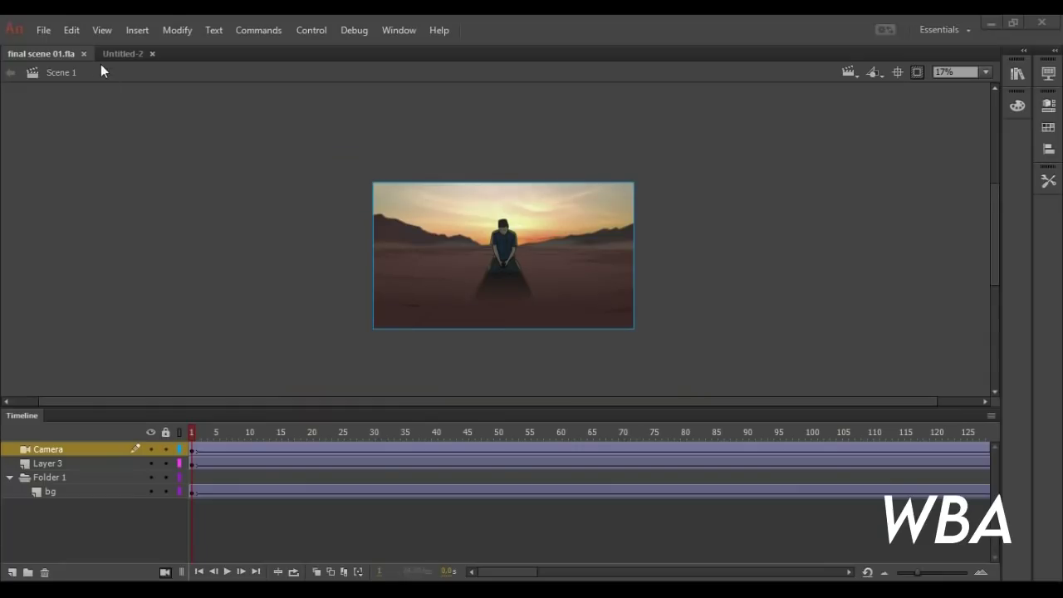
# - Switch to File Explorer and open final scene 02 .fla from the final folder
pyautogui.click(136, 580)
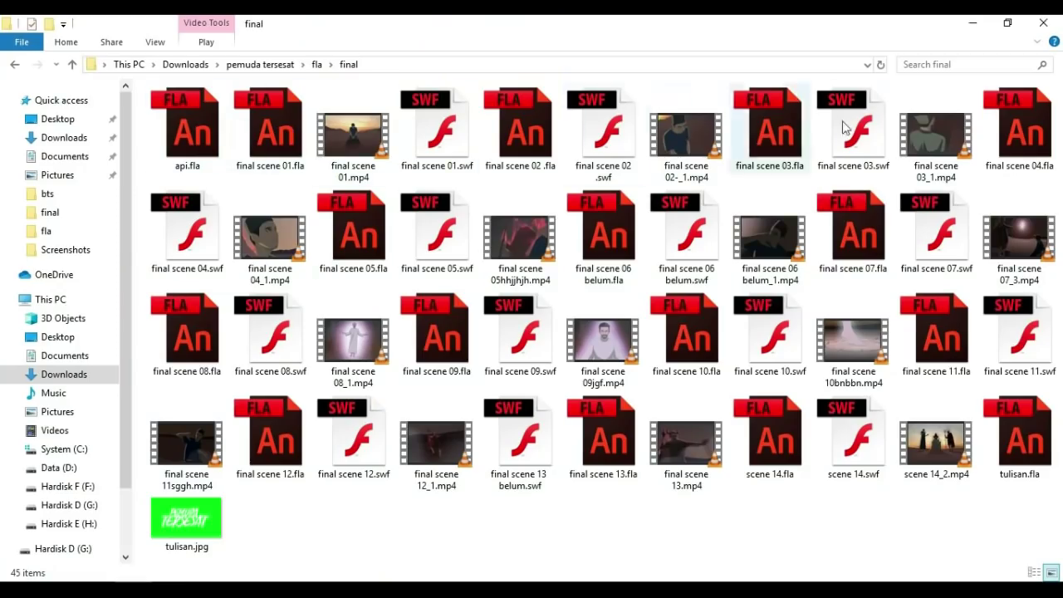
pyautogui.doubleClick(508, 167)
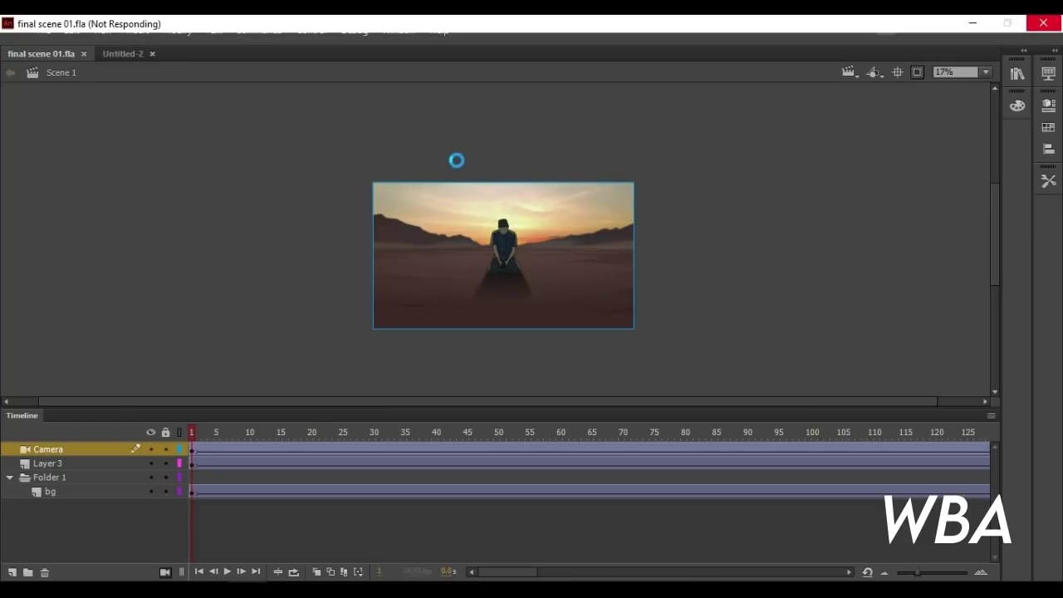
# - Fit the frame of scene 02, clip it to the stage, hide all layers, turn off the camera and display only the garis layer
pyautogui.hotkey('ctrl', '1')
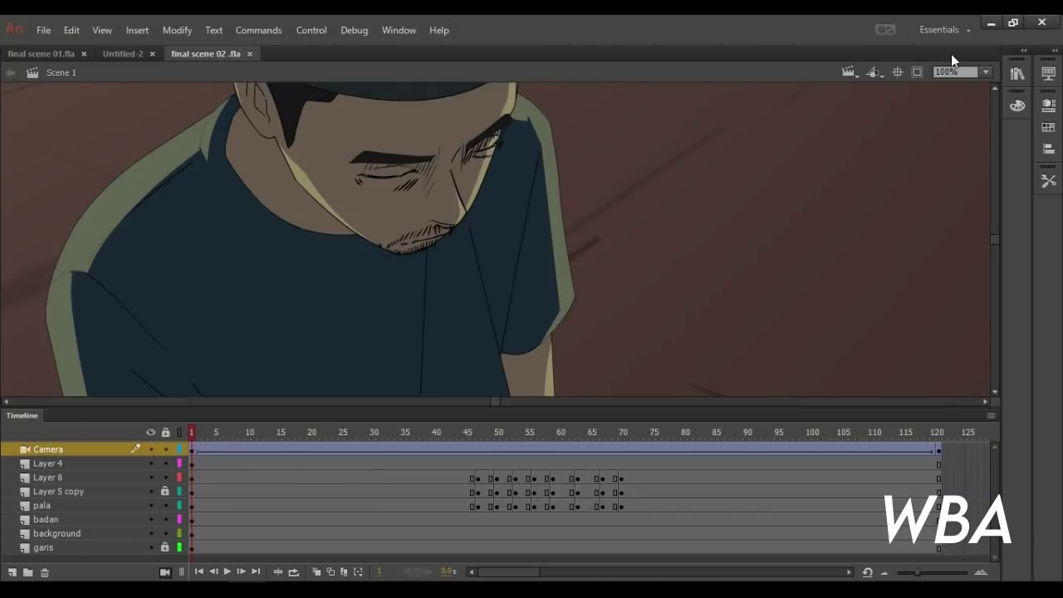
pyautogui.click(986, 72)
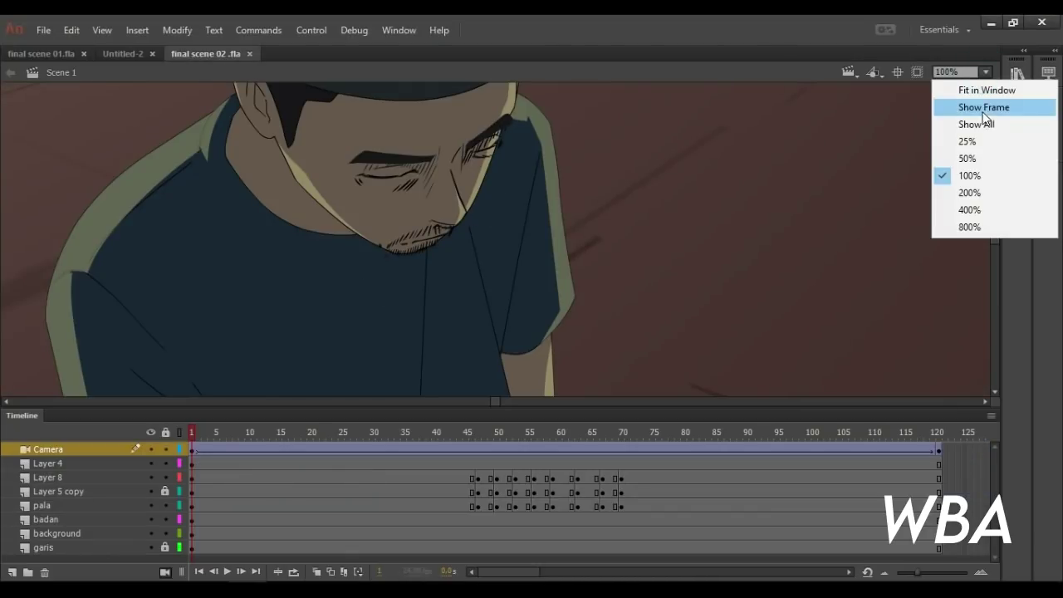
pyautogui.click(984, 111)
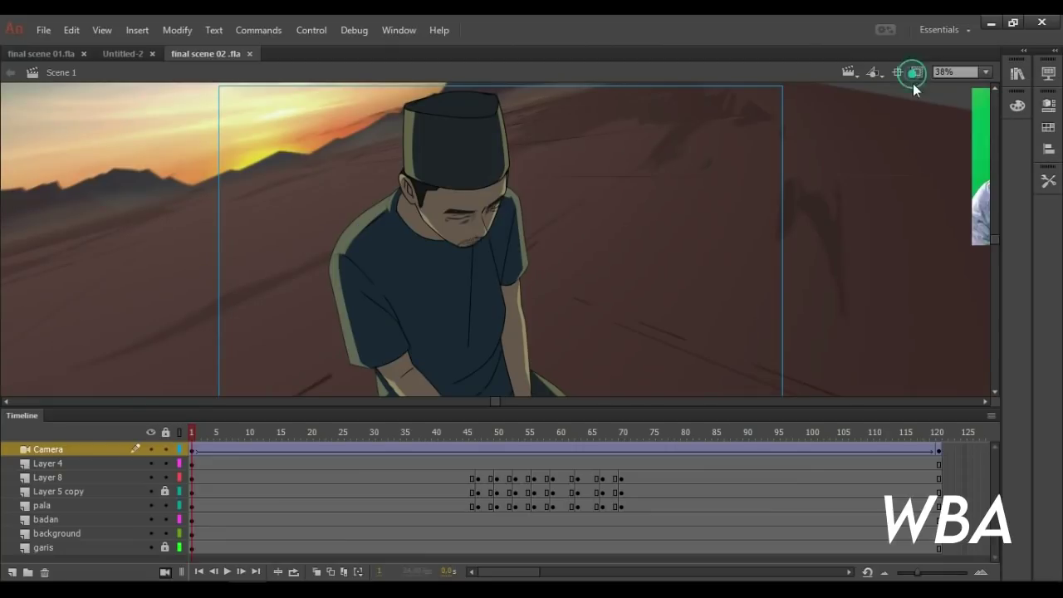
pyautogui.click(150, 431)
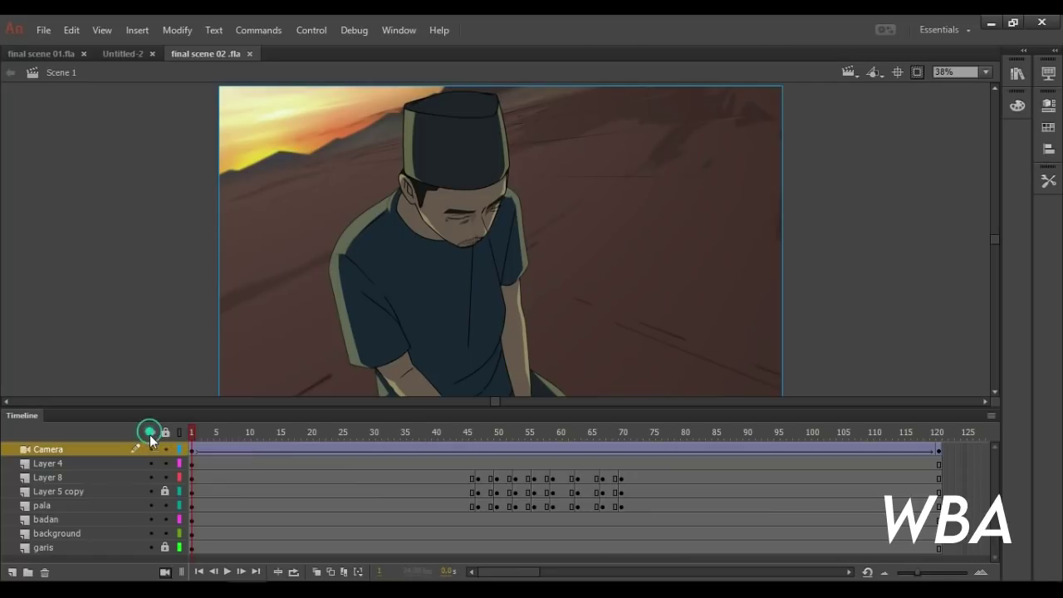
pyautogui.click(165, 573)
pyautogui.click(151, 533)
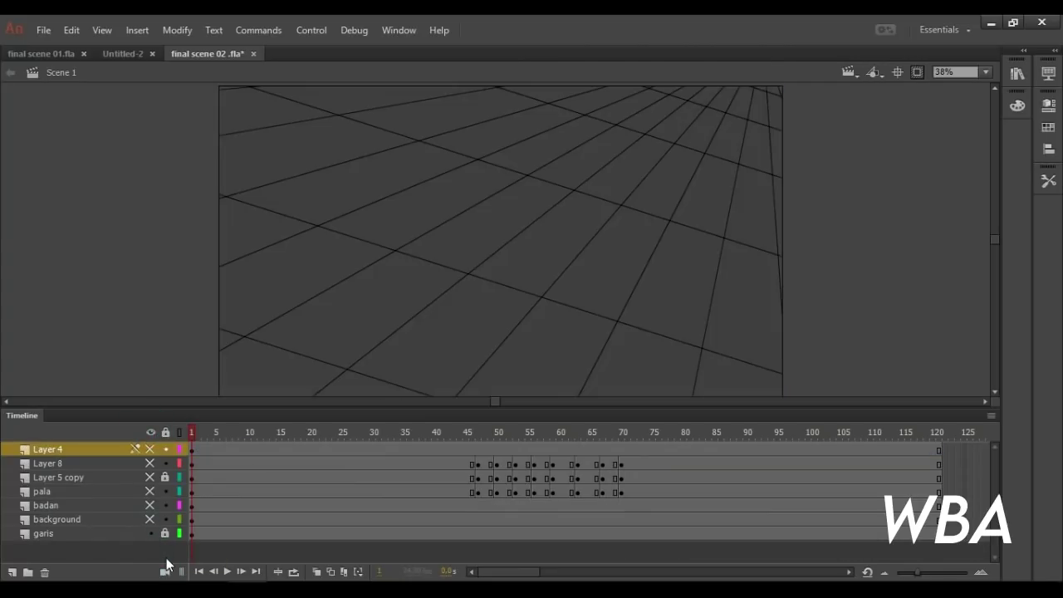
# - Examine the full extent of the tilted perspective grid and display the background layer over it
pyautogui.click(986, 72)
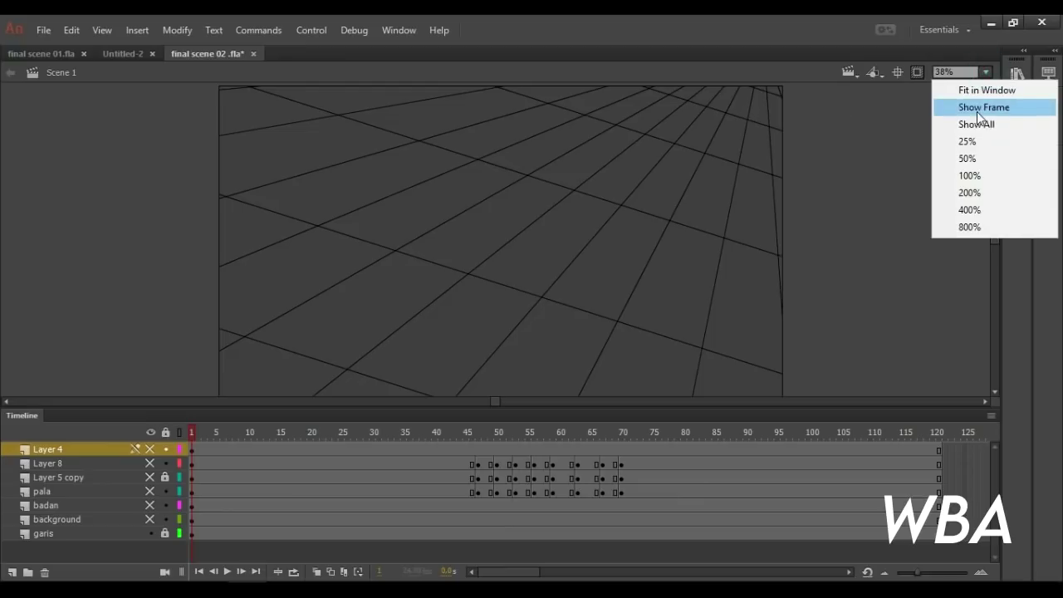
pyautogui.click(977, 122)
pyautogui.moveTo(510, 368); pyautogui.dragTo(517, 304)
pyautogui.click(514, 291)
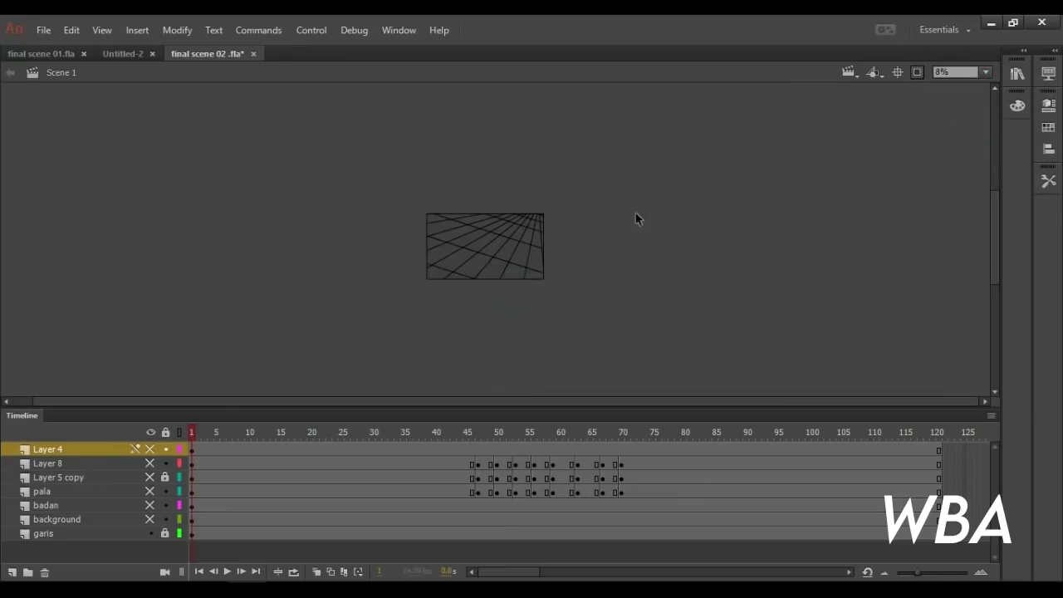
pyautogui.click(478, 228)
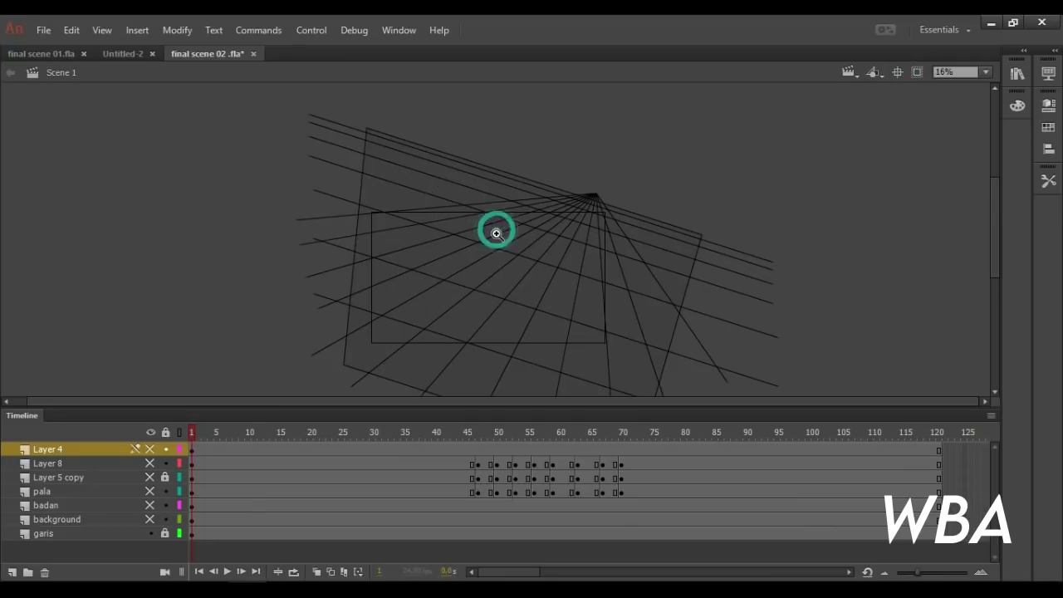
pyautogui.moveTo(496, 239); pyautogui.dragTo(482, 223)
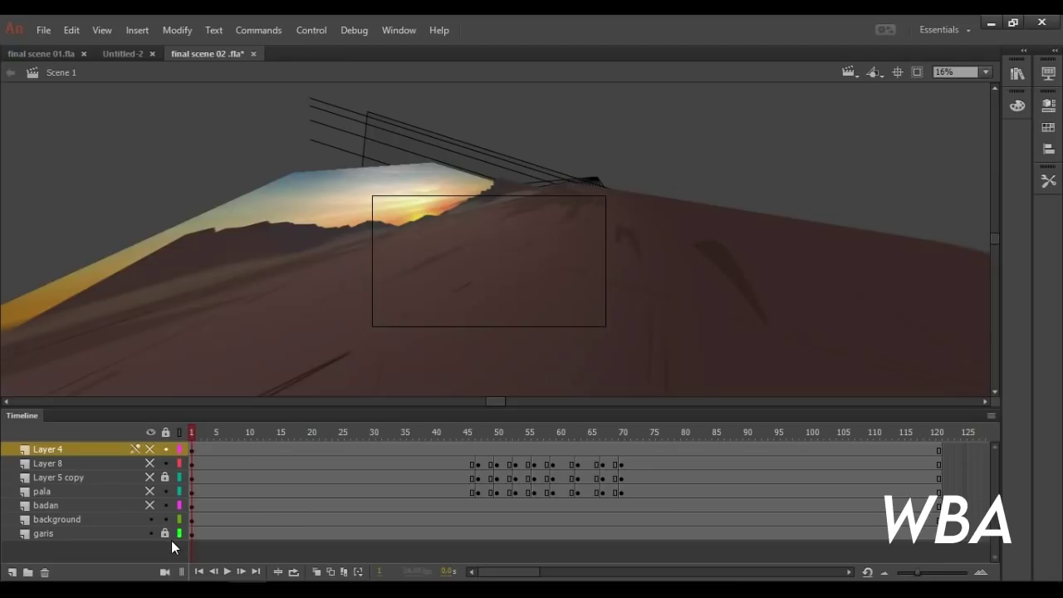
# - Open the background symbol, turn on the visibility of its Layer 3, and return to Scene 1
pyautogui.click(54, 63)
pyautogui.hotkey('ctrl', 'Tab')
pyautogui.doubleClick(453, 338)
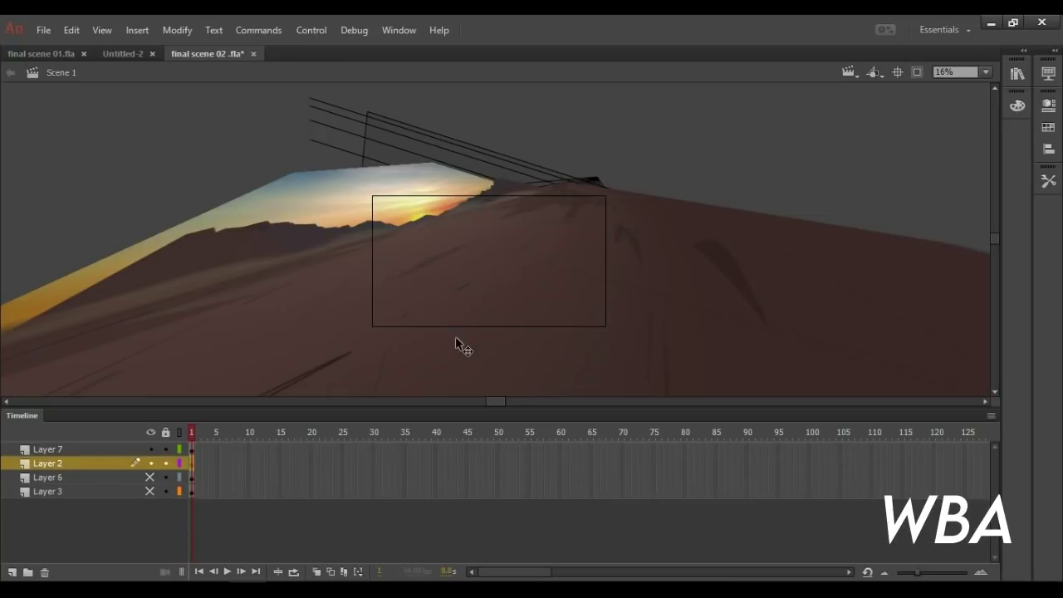
pyautogui.click(150, 492)
pyautogui.click(59, 72)
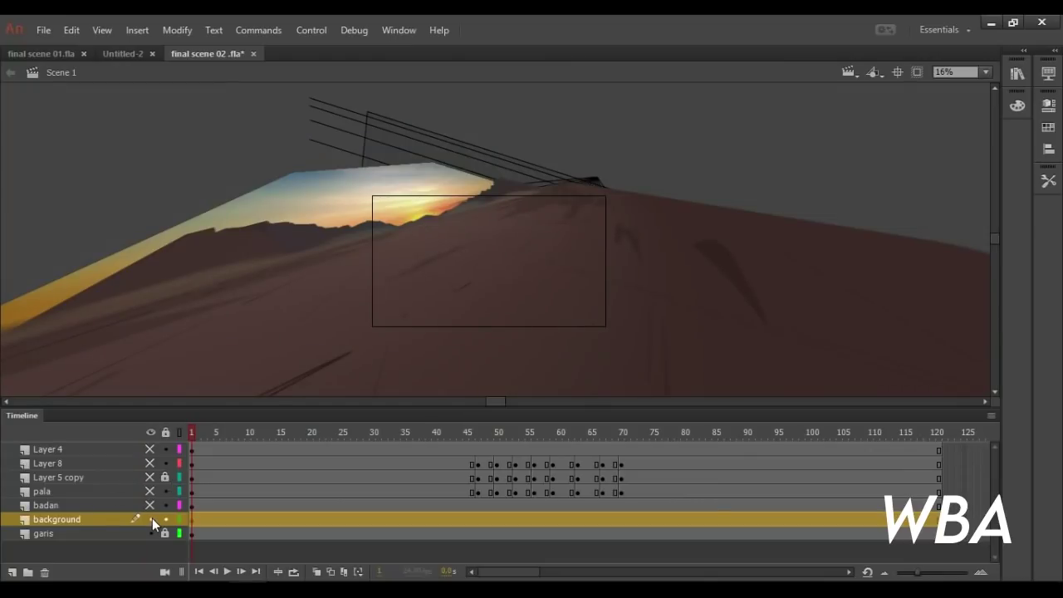
# - Hide the background layer, display the badan, pala, Layer 5 copy, Layer 8 and Layer 4 layers, and unlock Layer 5 copy
pyautogui.click(150, 519)
pyautogui.click(151, 505)
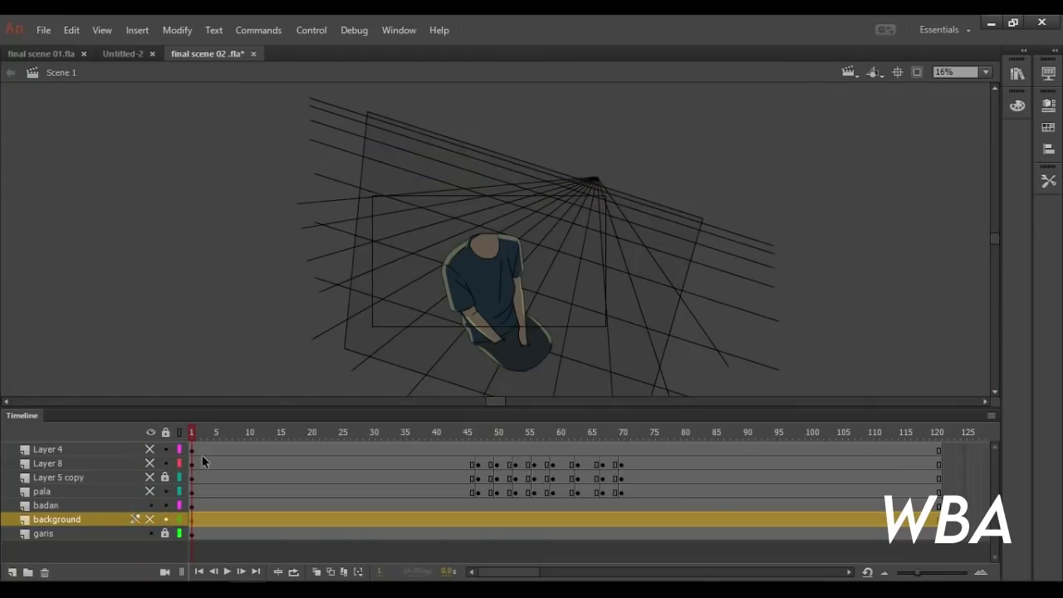
pyautogui.click(150, 491)
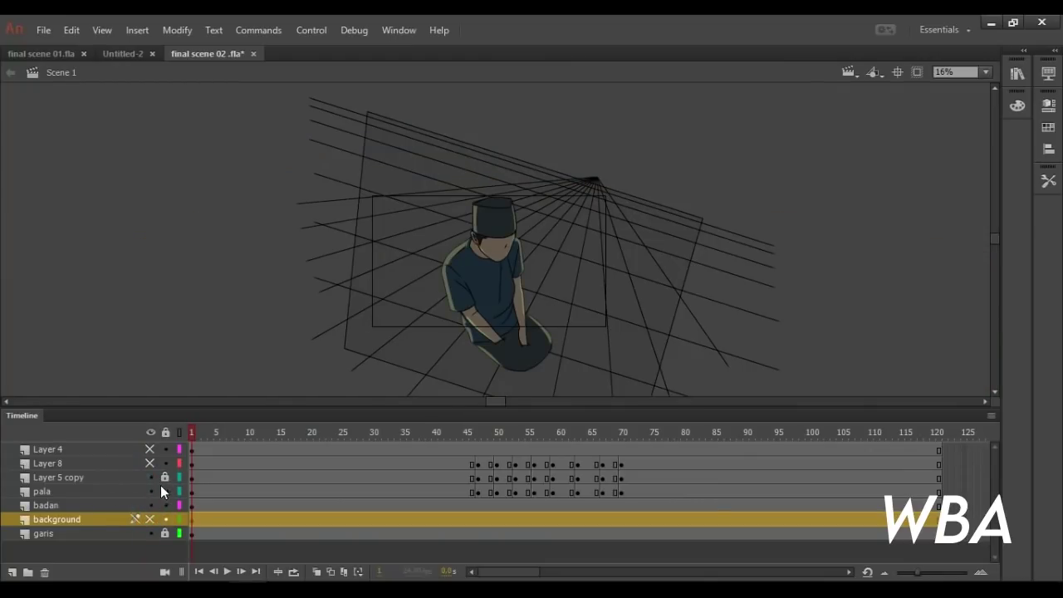
pyautogui.click(165, 478)
pyautogui.click(150, 463)
pyautogui.click(150, 450)
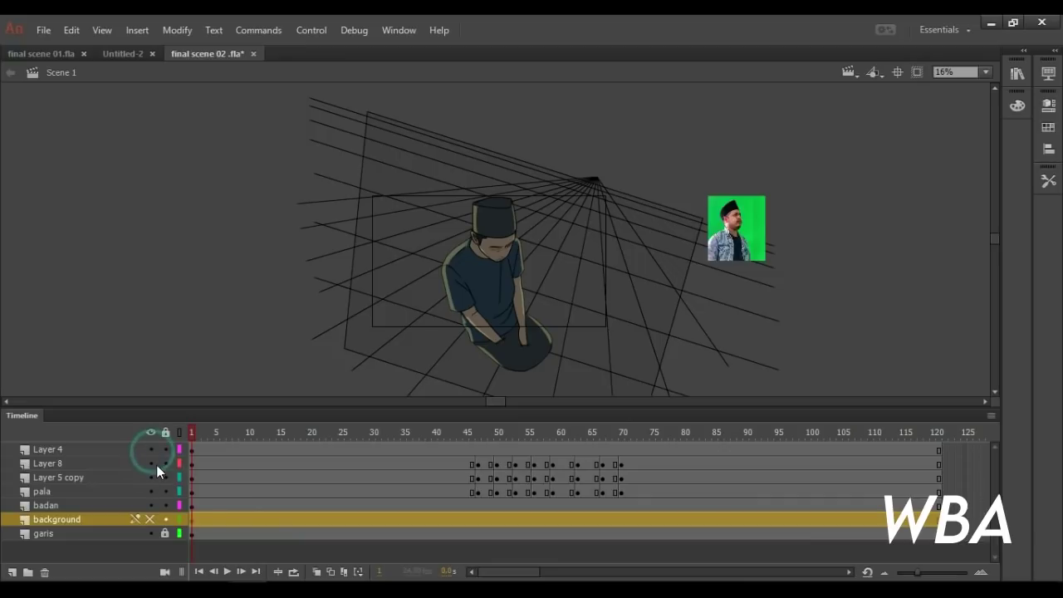
# - Examine the reference photo beside the character and scrub through the head-turn animation up to frame 71
pyautogui.click(726, 270)
pyautogui.moveTo(814, 219); pyautogui.dragTo(807, 230)
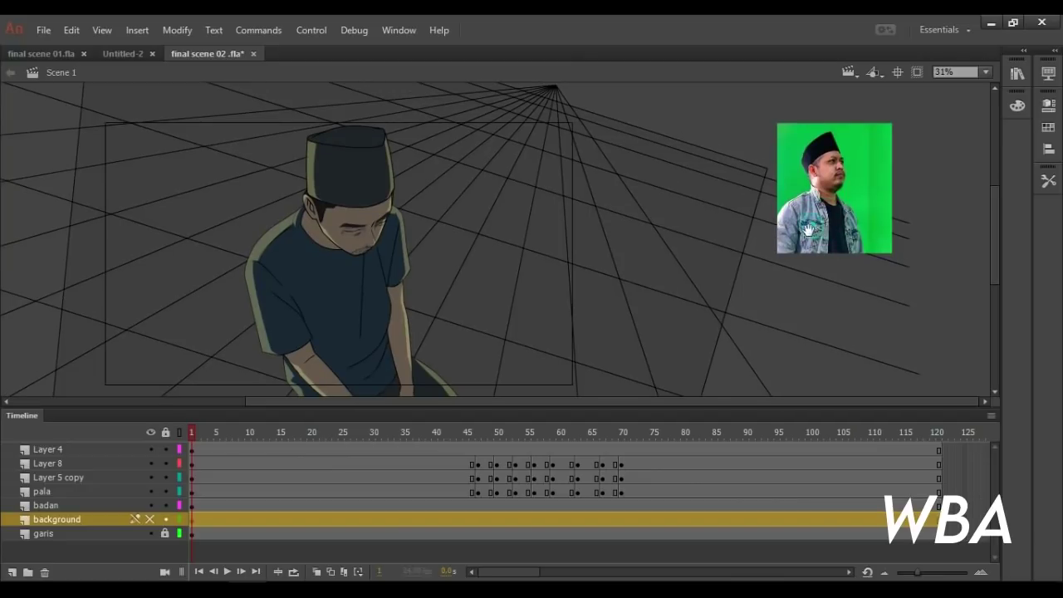
pyautogui.click(781, 252)
pyautogui.moveTo(196, 432); pyautogui.dragTo(463, 449)
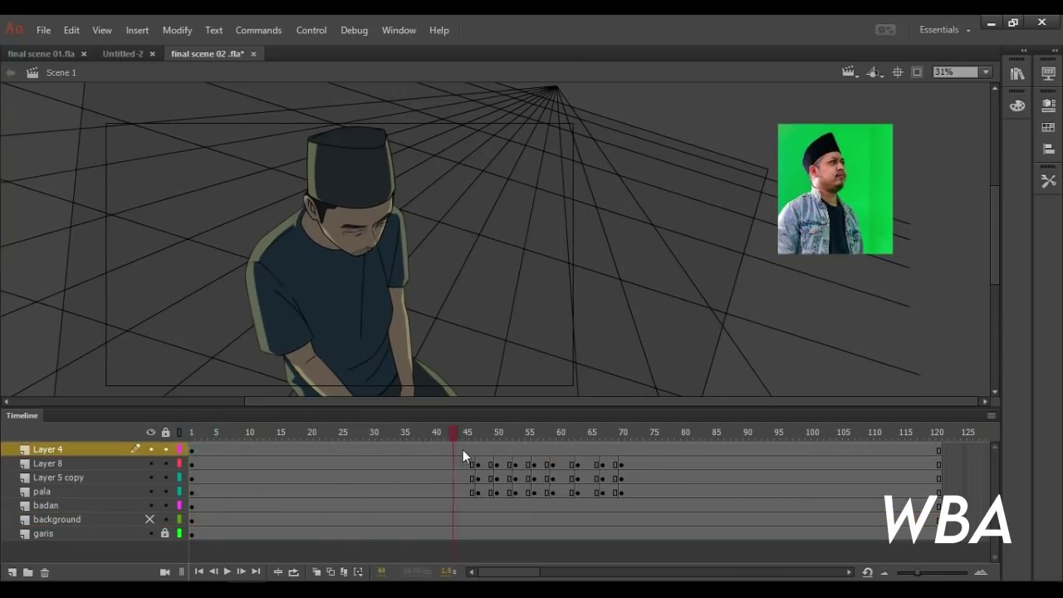
pyautogui.press('.')
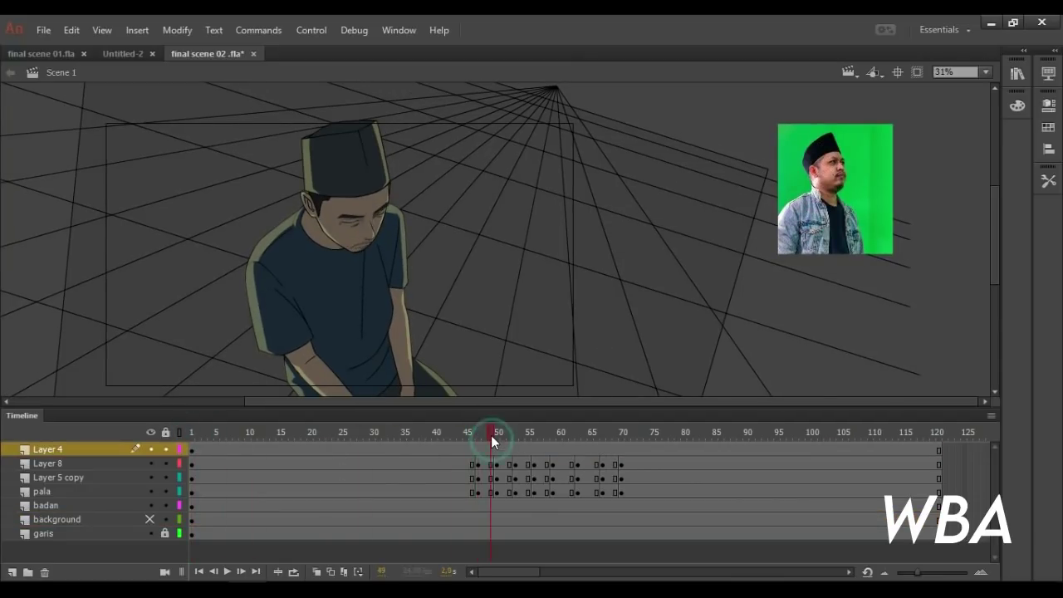
pyautogui.press('.')
pyautogui.press('.')
pyautogui.press('.')
pyautogui.press('.')
pyautogui.press('.')
pyautogui.press('.')
pyautogui.press('.')
pyautogui.press('.')
pyautogui.press('.')
pyautogui.press('.')
pyautogui.press('.')
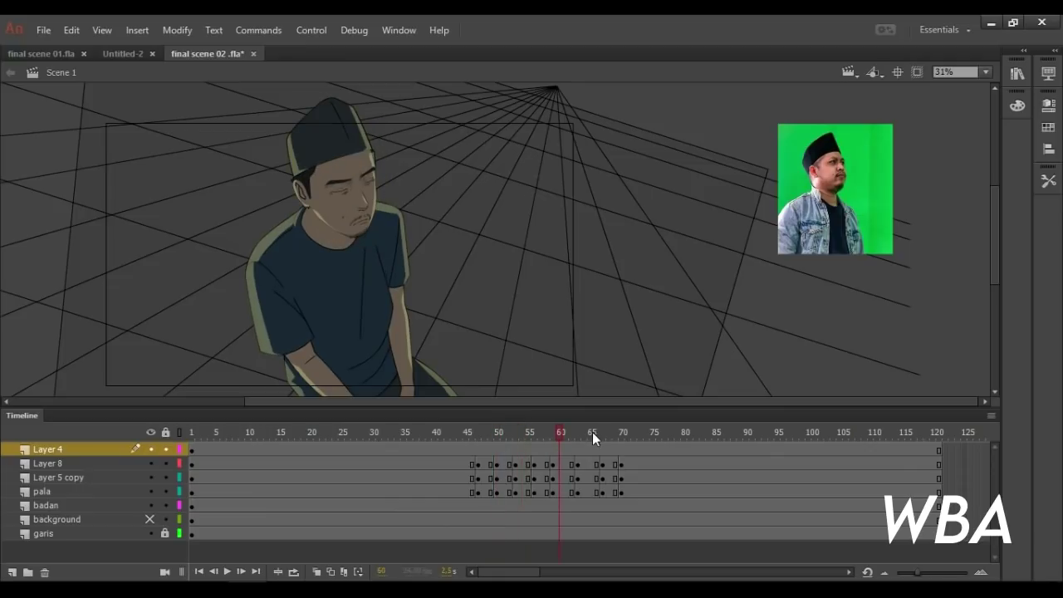
pyautogui.click(592, 432)
pyautogui.moveTo(609, 431); pyautogui.dragTo(629, 432)
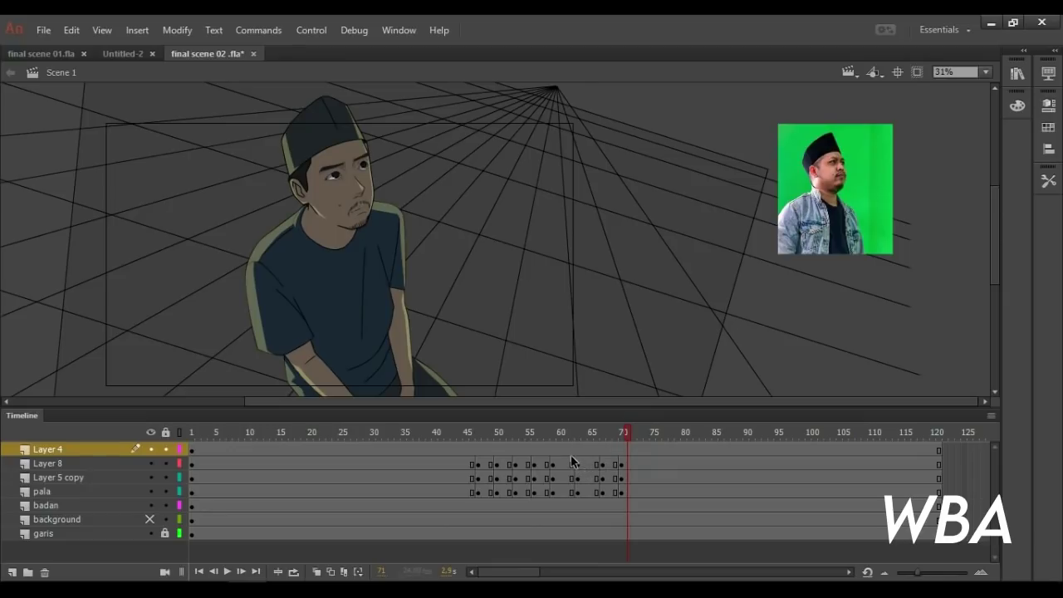
# - Hide Layer 4, Layer 8, Layer 5 copy and pala so only the character's body stays displayed over the grid
pyautogui.click(151, 449)
pyautogui.click(150, 464)
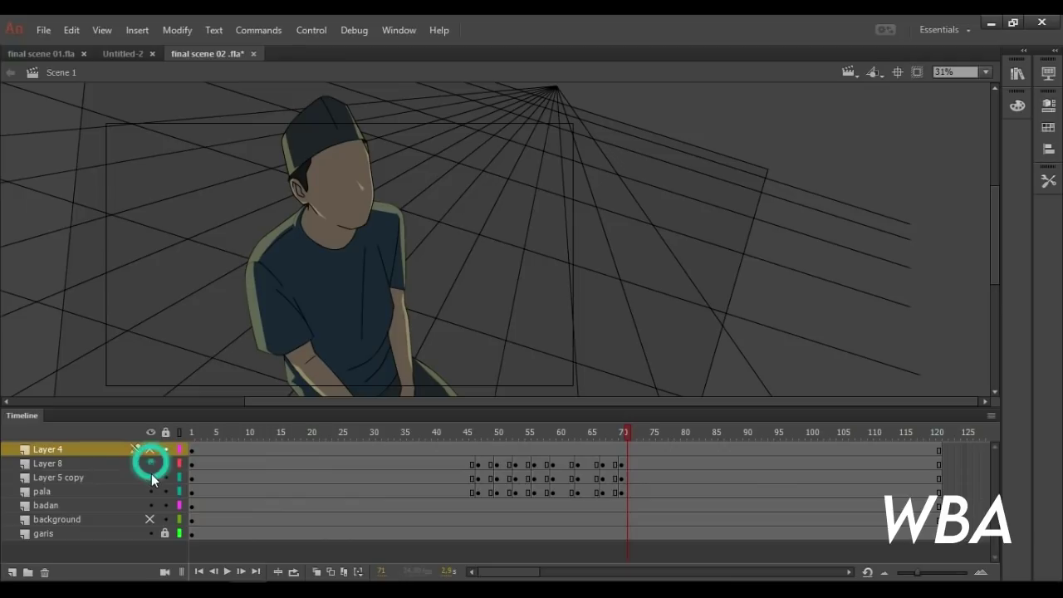
pyautogui.click(151, 463)
pyautogui.click(150, 464)
pyautogui.click(150, 477)
pyautogui.click(149, 491)
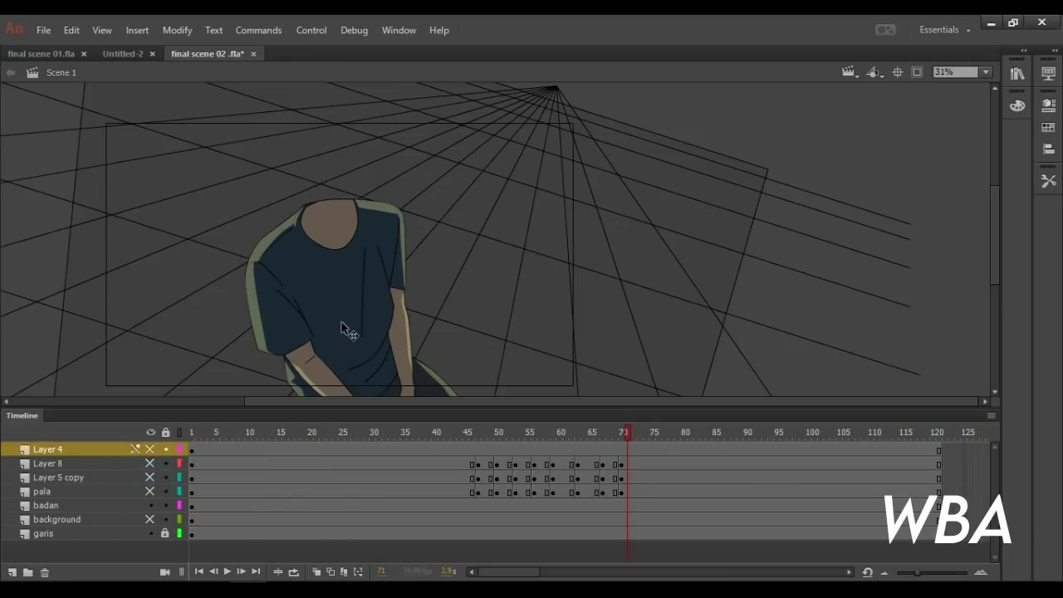
# - Open Symbol 1 of the body, display its Layer 3, scrub through its frames, and return to Scene 1
pyautogui.click(333, 370)
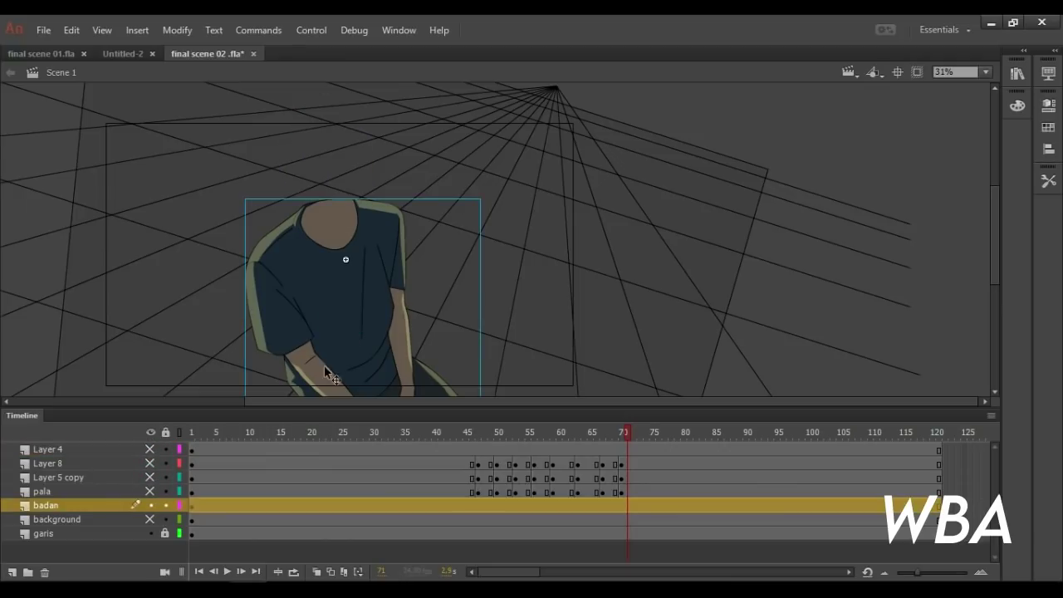
pyautogui.doubleClick(330, 310)
pyautogui.click(253, 434)
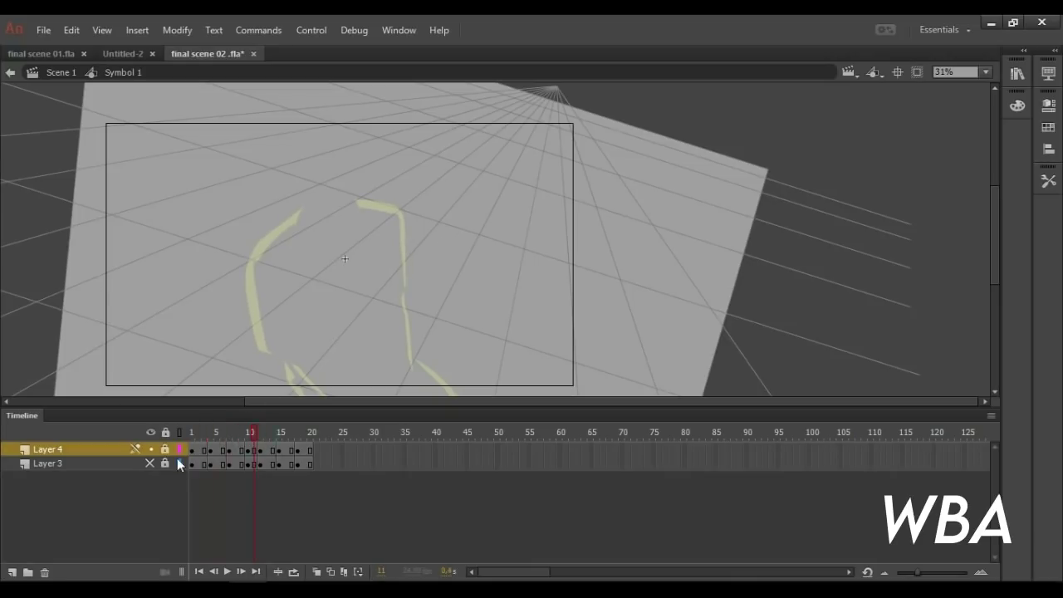
pyautogui.click(149, 463)
pyautogui.click(239, 434)
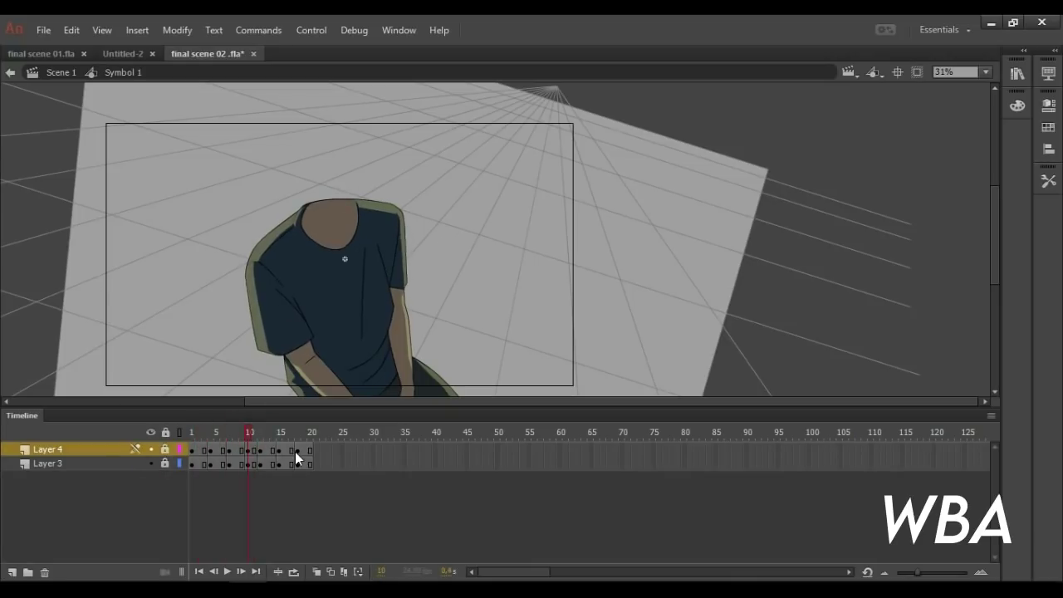
pyautogui.moveTo(295, 452); pyautogui.dragTo(209, 429)
pyautogui.click(63, 74)
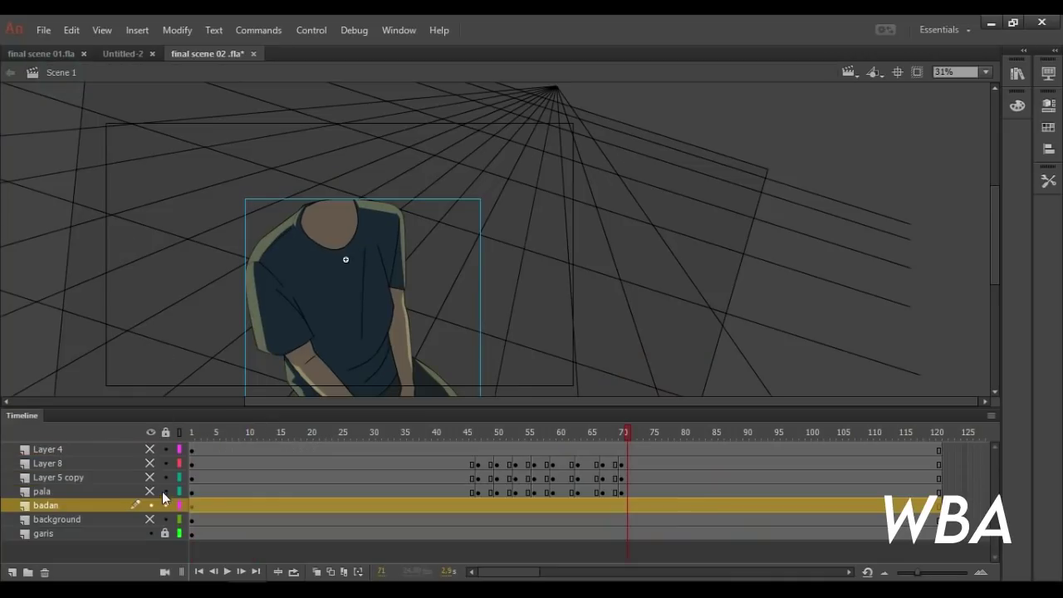
# - Hide badan, display pala and Layer 5 copy as outlines, and scrub the head animation to frame 31
pyautogui.click(153, 506)
pyautogui.click(152, 492)
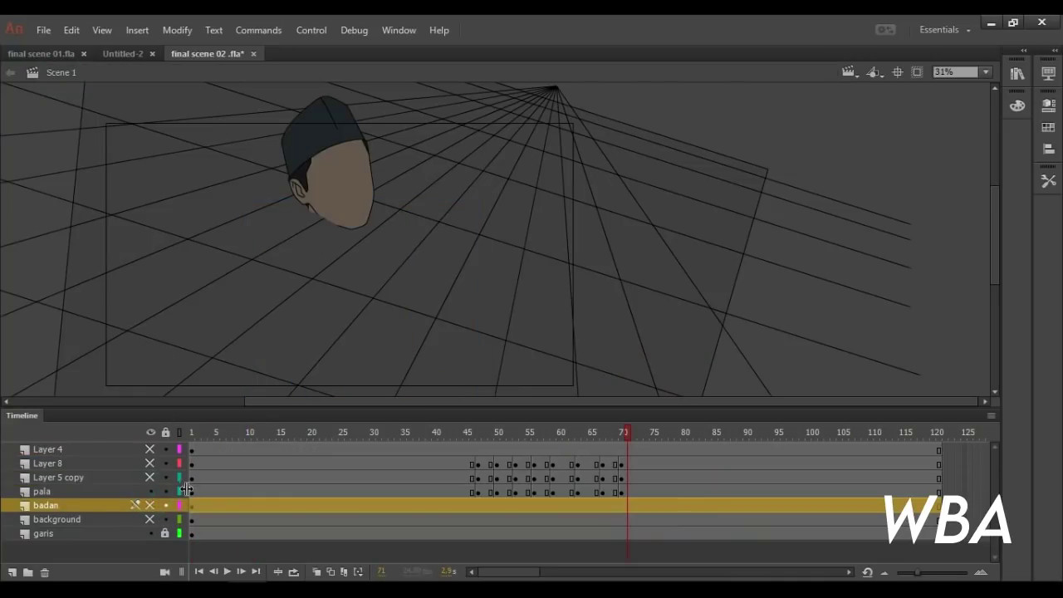
pyautogui.click(180, 492)
pyautogui.click(179, 478)
pyautogui.click(153, 476)
pyautogui.click(321, 433)
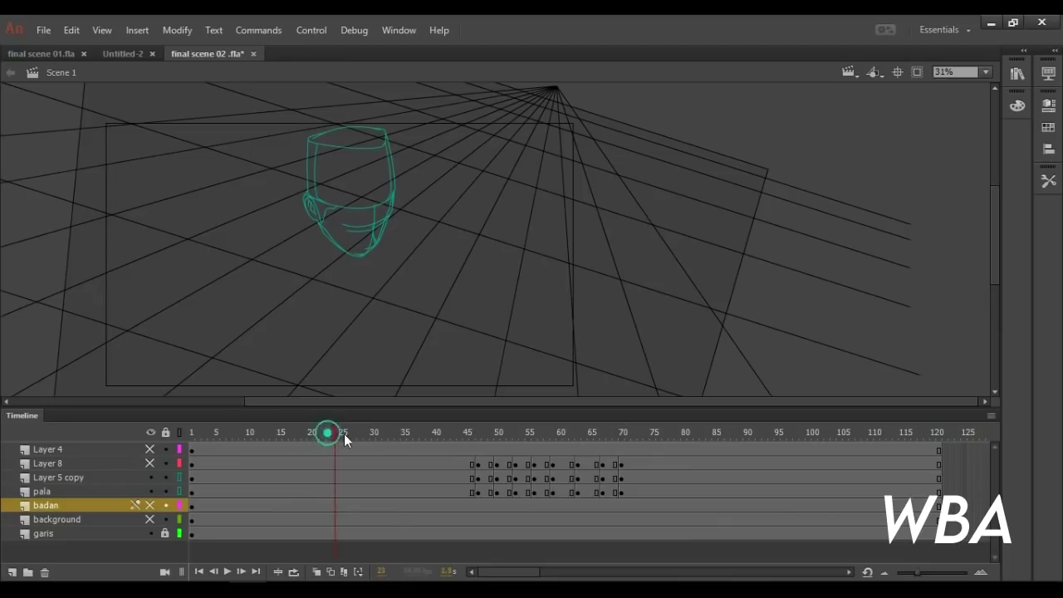
pyautogui.moveTo(344, 434)
pyautogui.mouseDown()
pyautogui.moveTo(616, 439)
pyautogui.moveTo(384, 464)
pyautogui.moveTo(618, 451)
pyautogui.moveTo(389, 473)
pyautogui.moveTo(636, 463)
pyautogui.moveTo(369, 472)
pyautogui.moveTo(462, 436)
pyautogui.moveTo(639, 431)
pyautogui.moveTo(495, 441)
pyautogui.moveTo(503, 455)
pyautogui.moveTo(611, 453)
pyautogui.moveTo(378, 449)
pyautogui.mouseUp()
# - Display the badan layer, switch the head layers from outlines back to full colour, and save the file
pyautogui.click(151, 505)
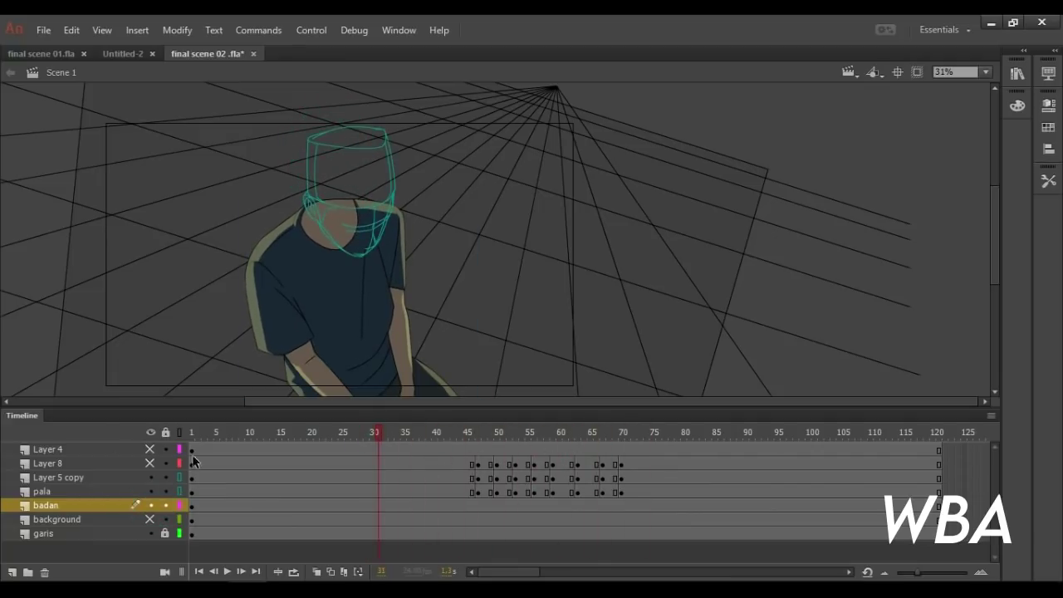
pyautogui.click(178, 479)
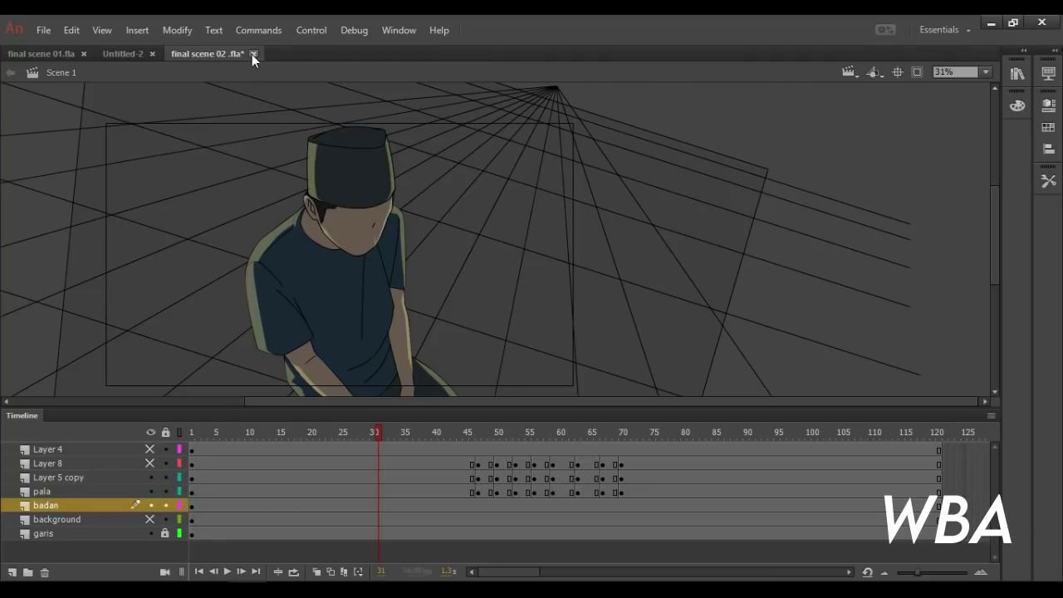
pyautogui.hotkey('ctrl', 's')
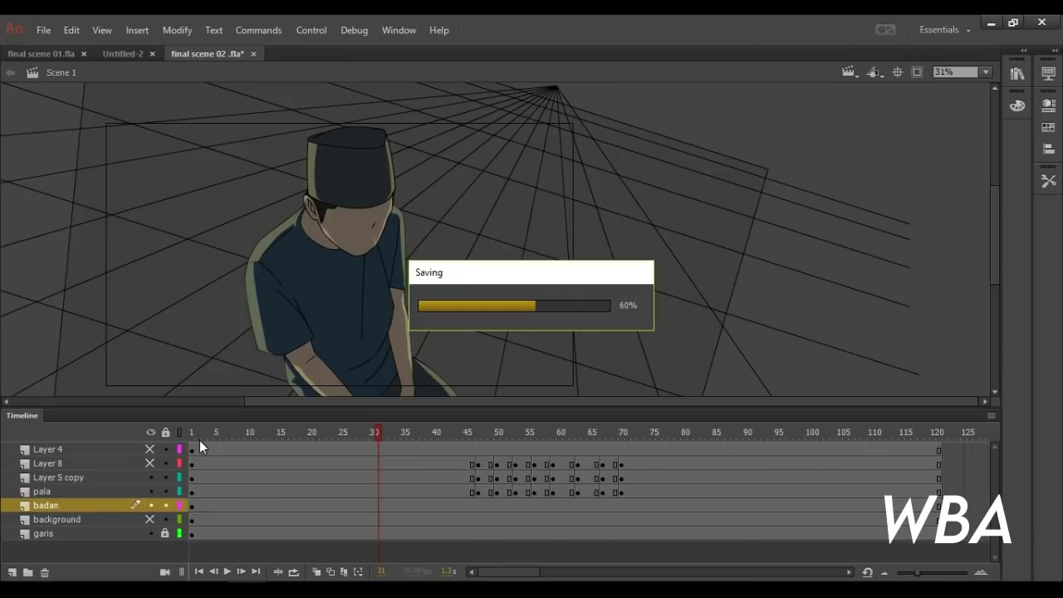
# - Go to frame 2, make all layers visible and save final scene 02 .fla
pyautogui.click(197, 434)
pyautogui.click(152, 433)
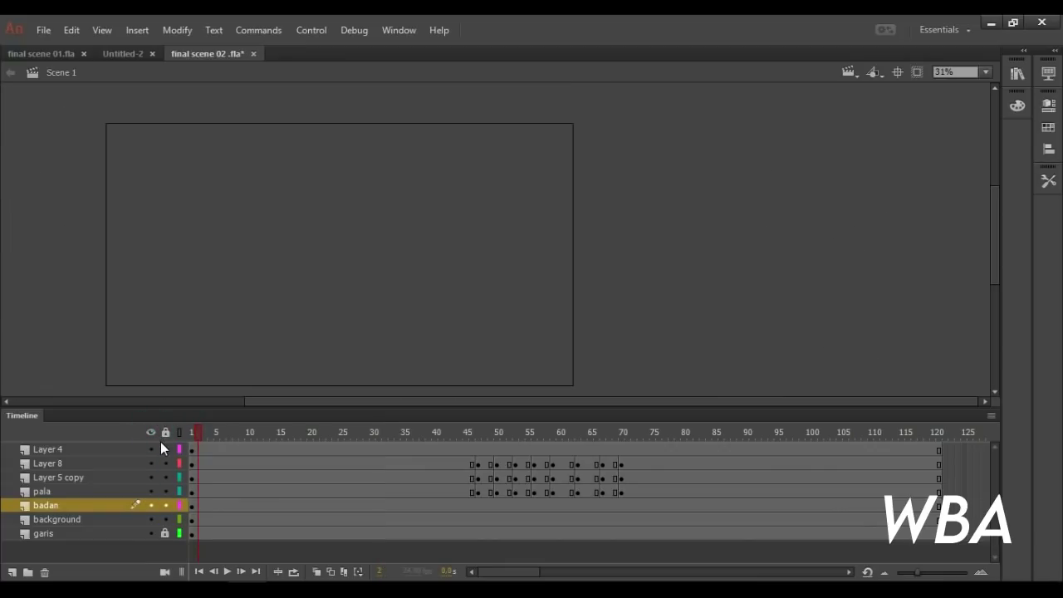
pyautogui.hotkey('ctrl', 's')
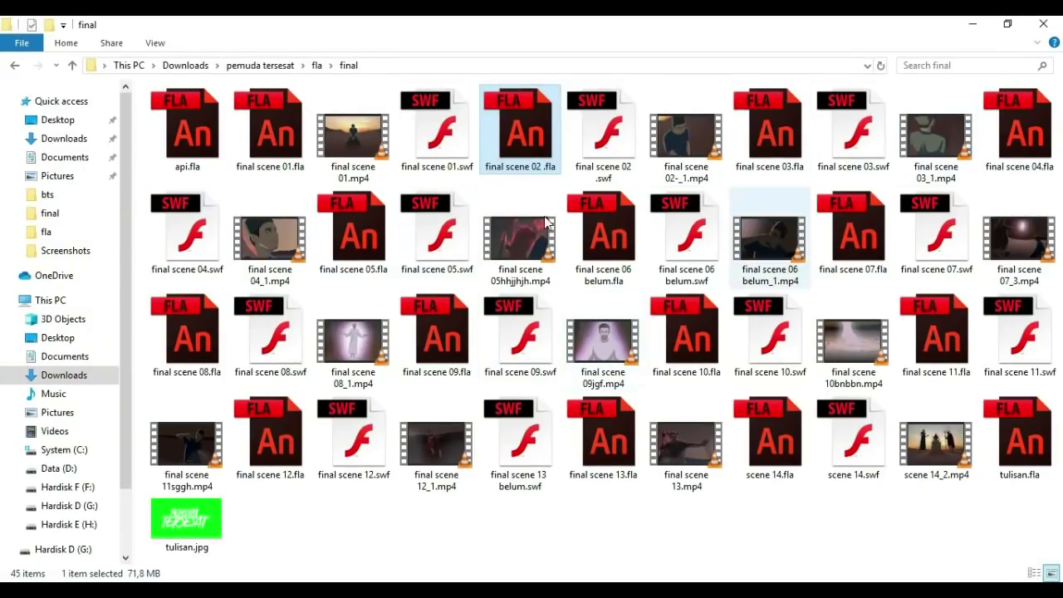
# - Open final scene 05.fla, turn off its camera and display only the bg layer with the whole background in view
pyautogui.doubleClick(363, 252)
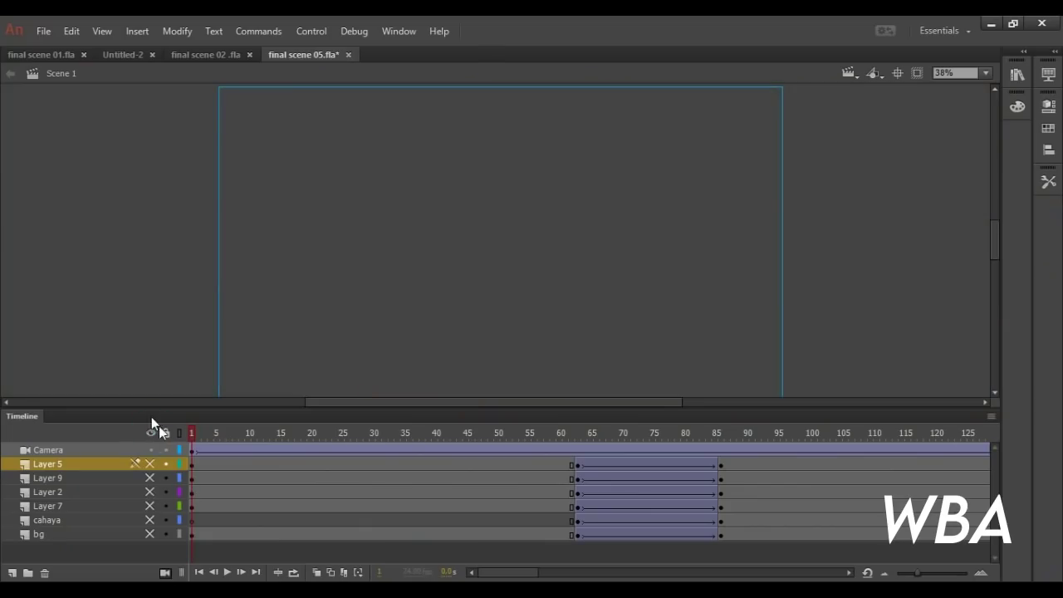
pyautogui.click(165, 574)
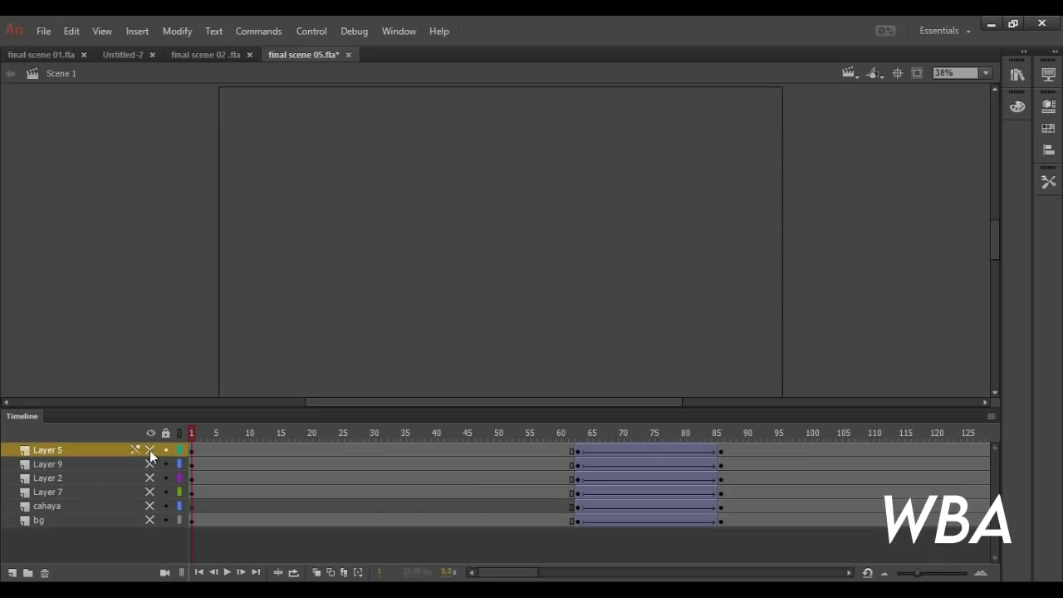
pyautogui.click(149, 451)
pyautogui.click(150, 451)
pyautogui.click(149, 520)
pyautogui.click(986, 73)
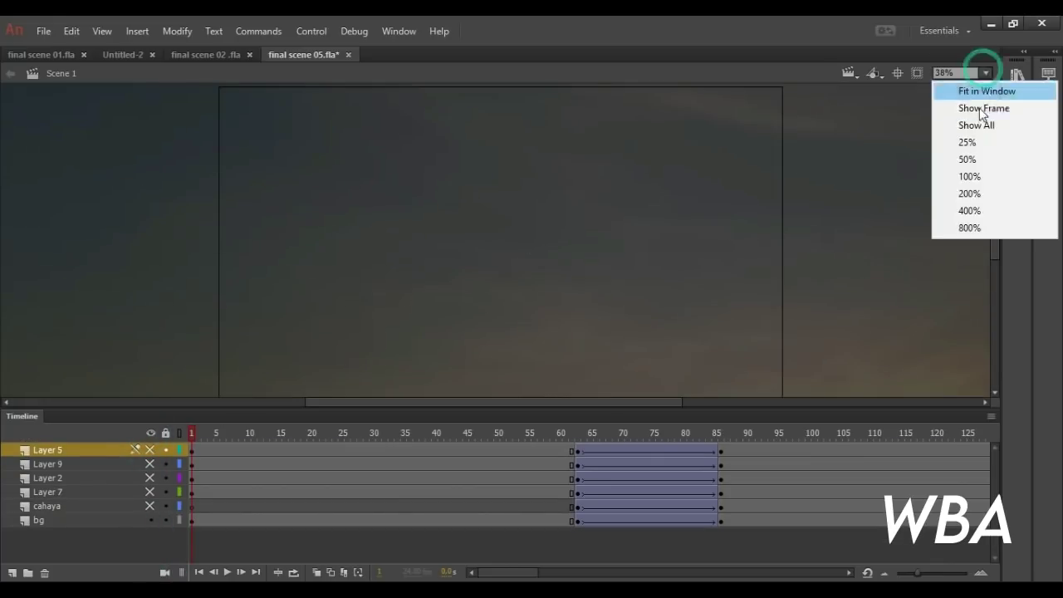
pyautogui.click(975, 107)
pyautogui.click(985, 73)
pyautogui.click(975, 123)
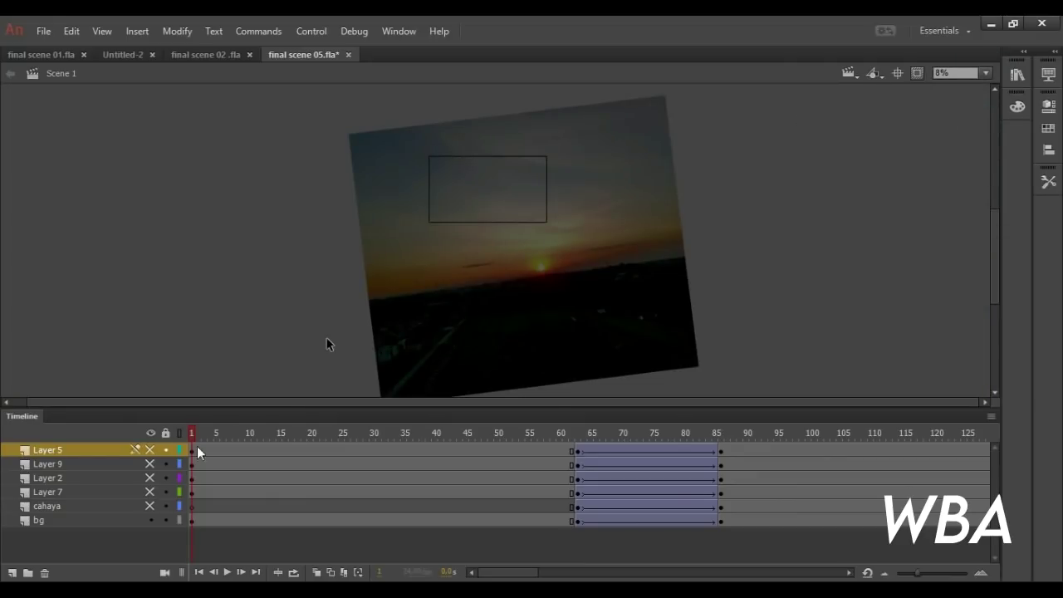
# - Hide the bg layer, display cahaya, and scrub its light animation between frames 87 and 1
pyautogui.click(149, 521)
pyautogui.click(148, 505)
pyautogui.click(725, 433)
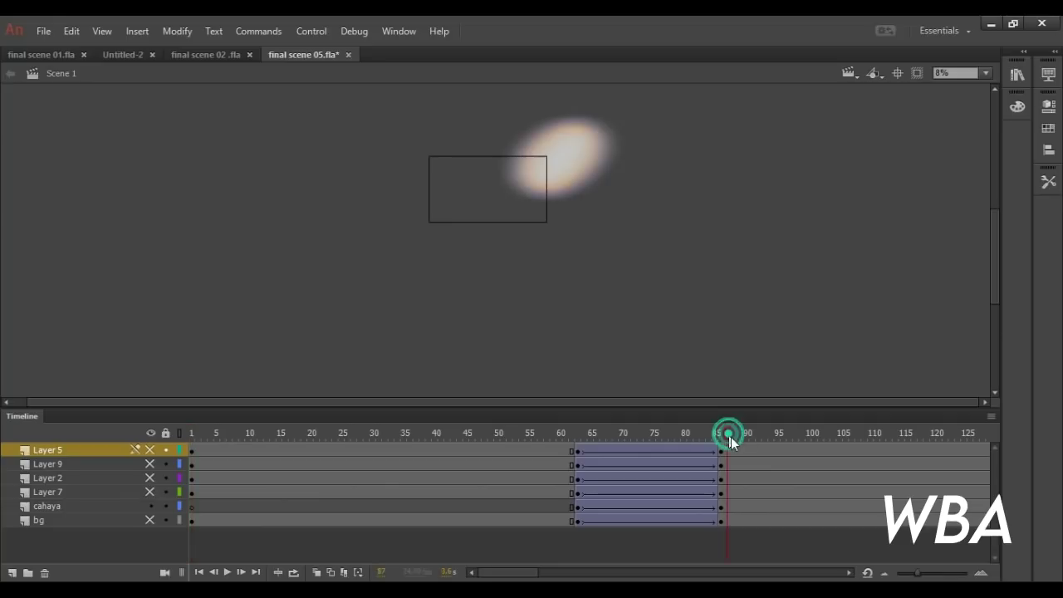
pyautogui.moveTo(699, 437); pyautogui.dragTo(170, 481)
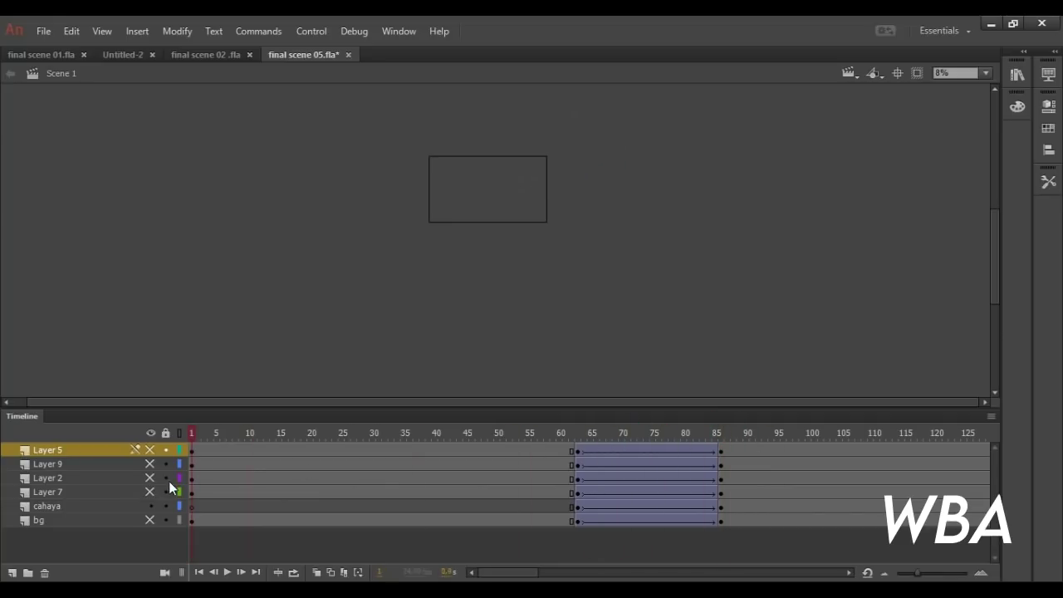
# - Display Layer 7, Layer 2, Layer 9 and Layer 5 in turn, and clip the content outside the stage
pyautogui.click(150, 491)
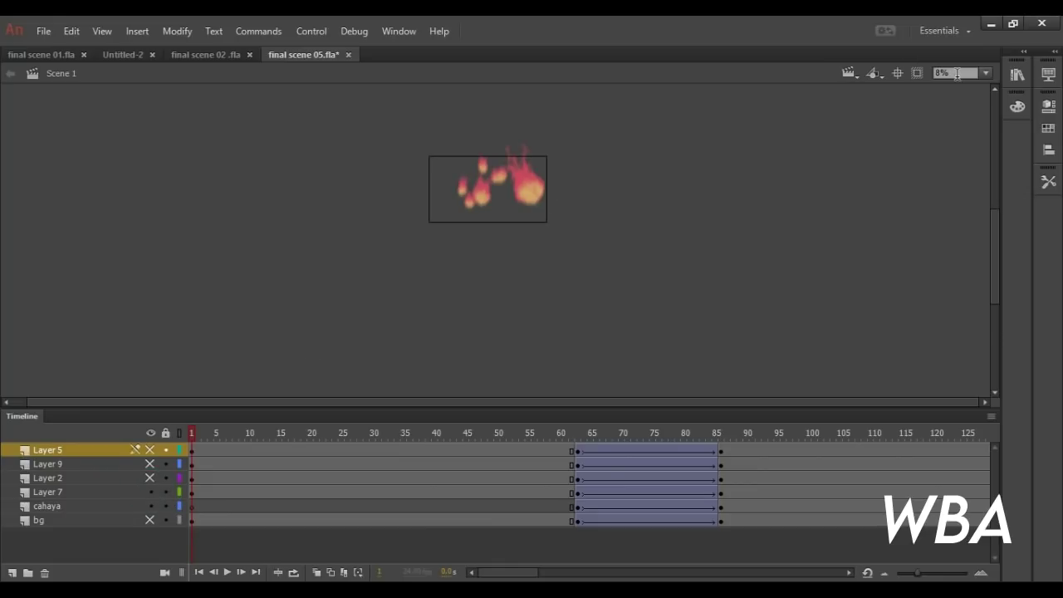
pyautogui.click(986, 74)
pyautogui.click(980, 111)
pyautogui.click(149, 478)
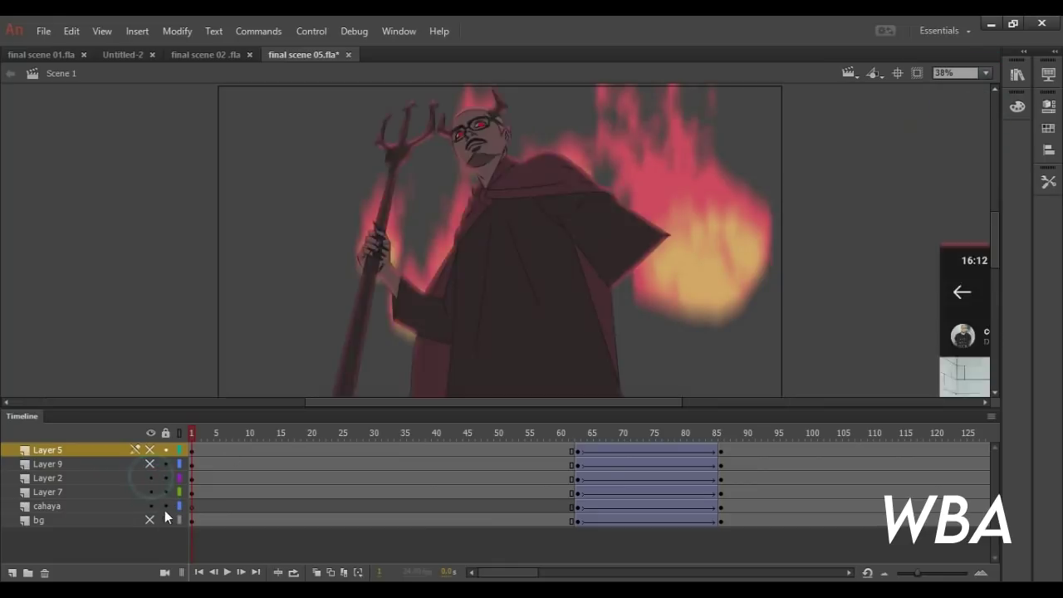
pyautogui.click(151, 464)
pyautogui.click(917, 73)
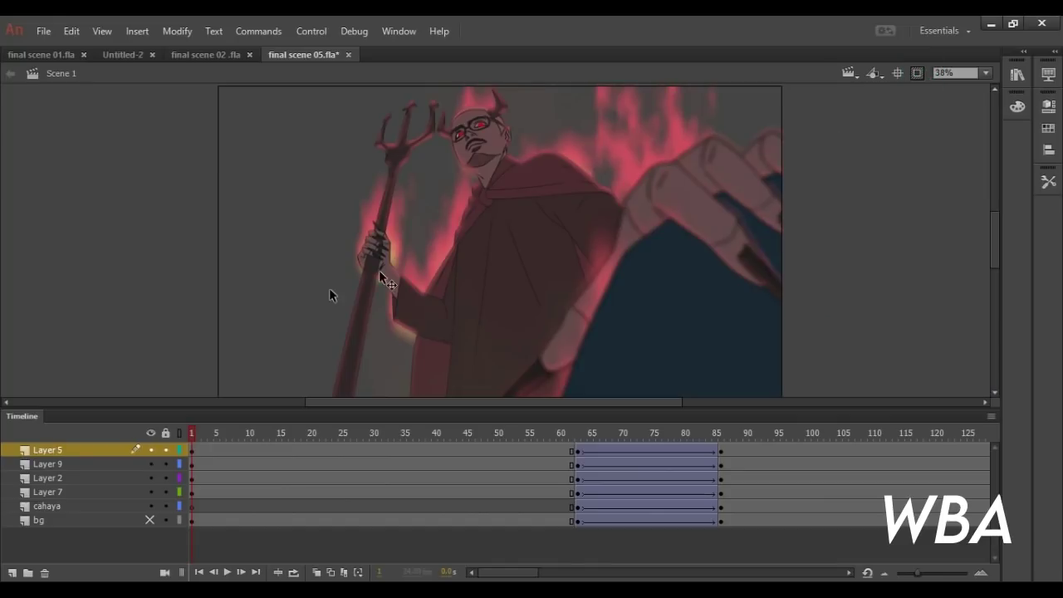
# - Show only Layer 5, open its clawed hand symbol for editing, and turn off clipping outside the stage
pyautogui.click(151, 434)
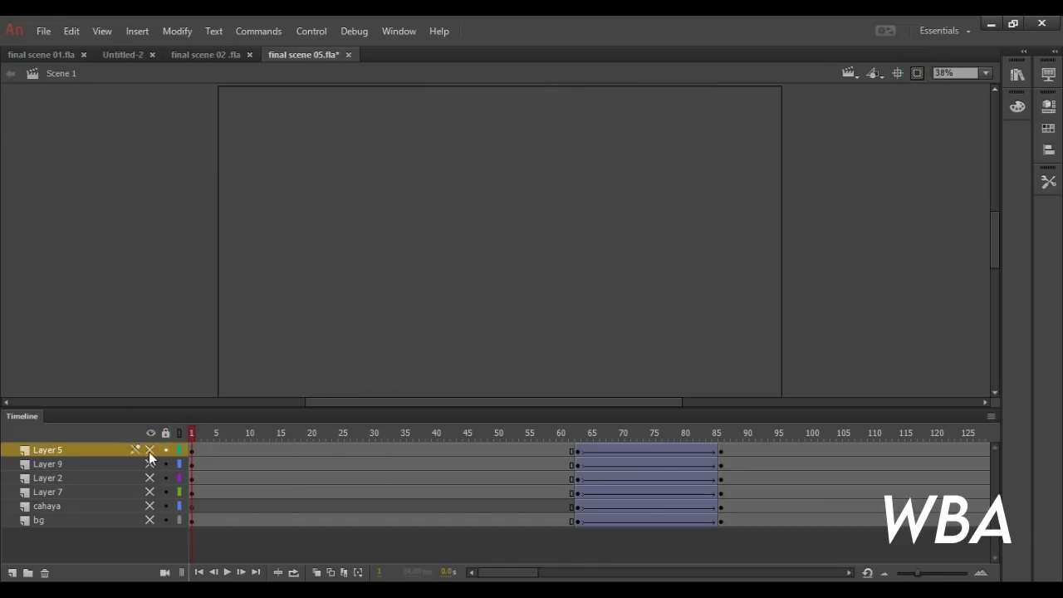
pyautogui.click(150, 450)
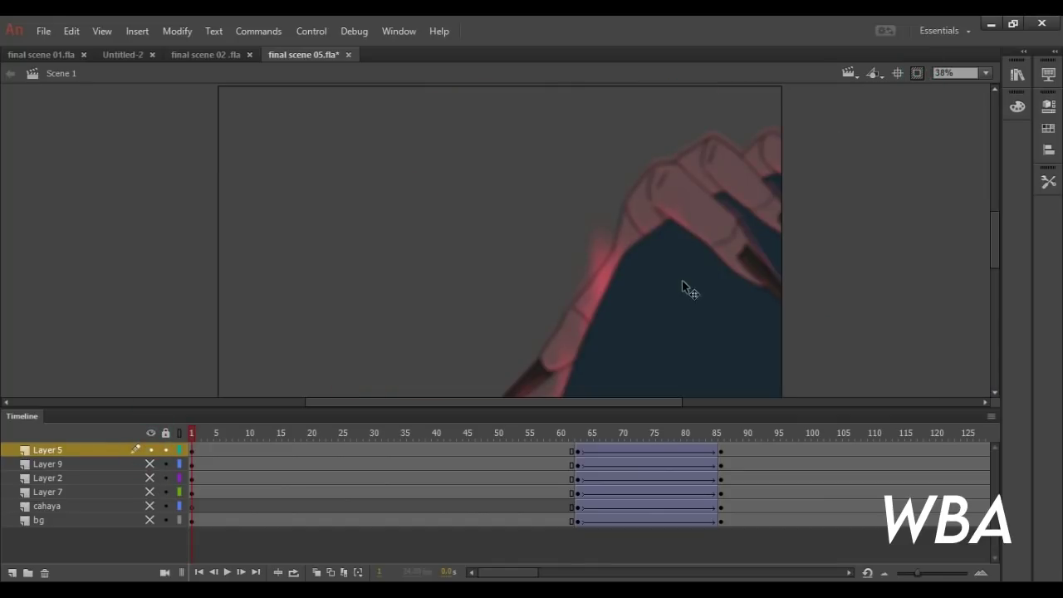
pyautogui.doubleClick(681, 286)
pyautogui.click(185, 432)
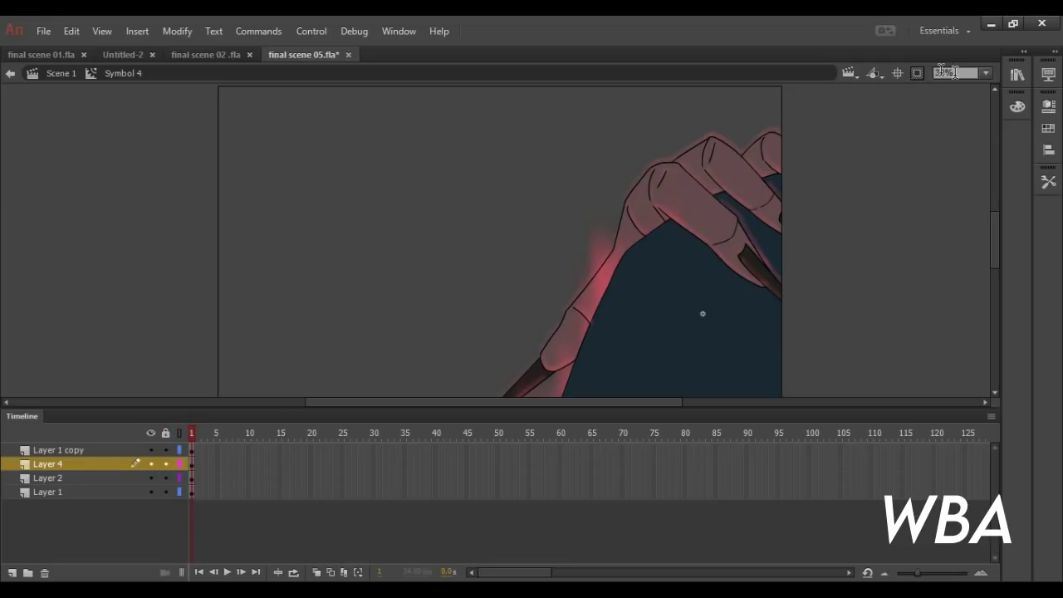
pyautogui.click(918, 73)
pyautogui.click(194, 434)
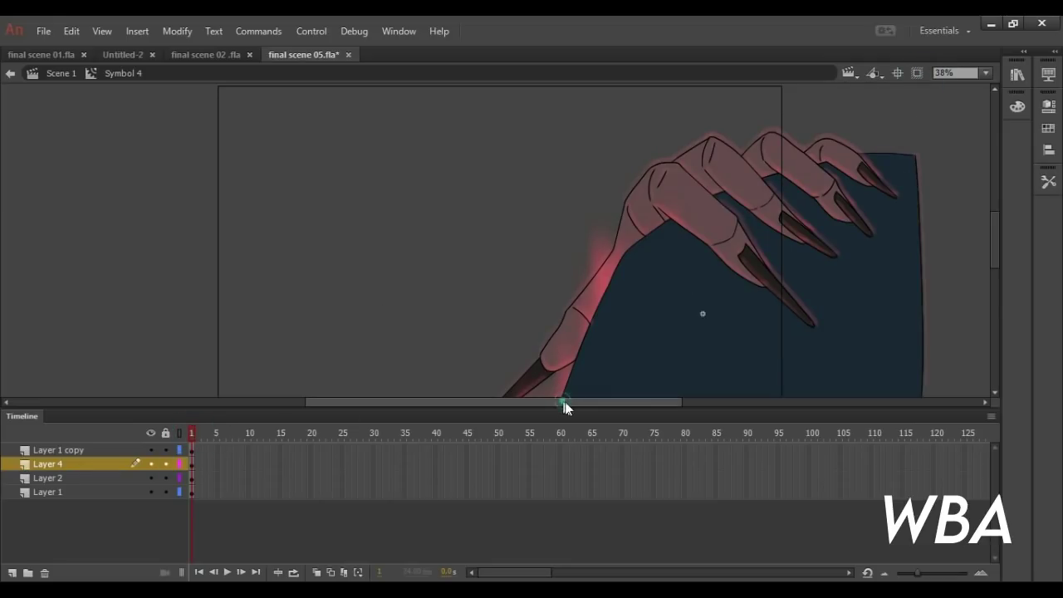
pyautogui.moveTo(565, 402)
pyautogui.mouseDown()
pyautogui.moveTo(673, 403)
pyautogui.moveTo(583, 408)
pyautogui.mouseUp()
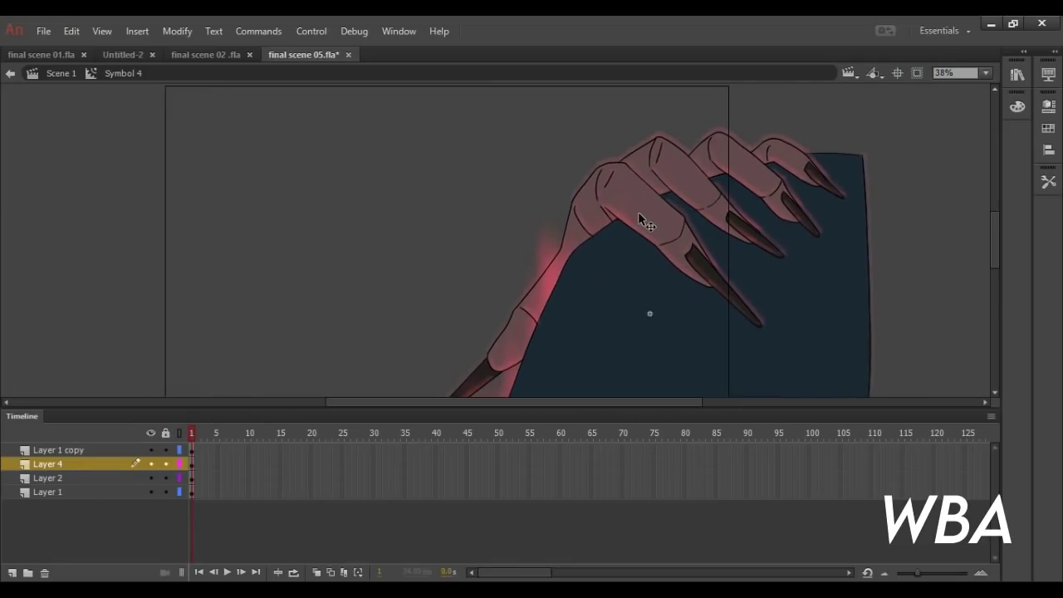
# - Reveal the hand symbol's layers one by one from Layer 1 upward, and leave only Layer 1 copy visible
pyautogui.click(664, 251)
pyautogui.click(689, 190)
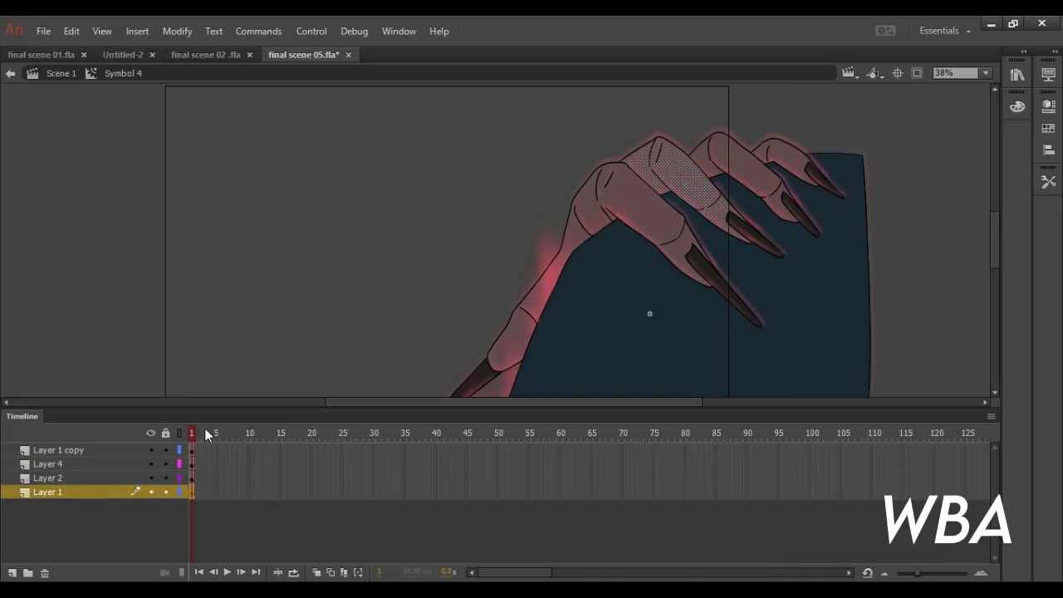
pyautogui.click(150, 433)
pyautogui.click(151, 492)
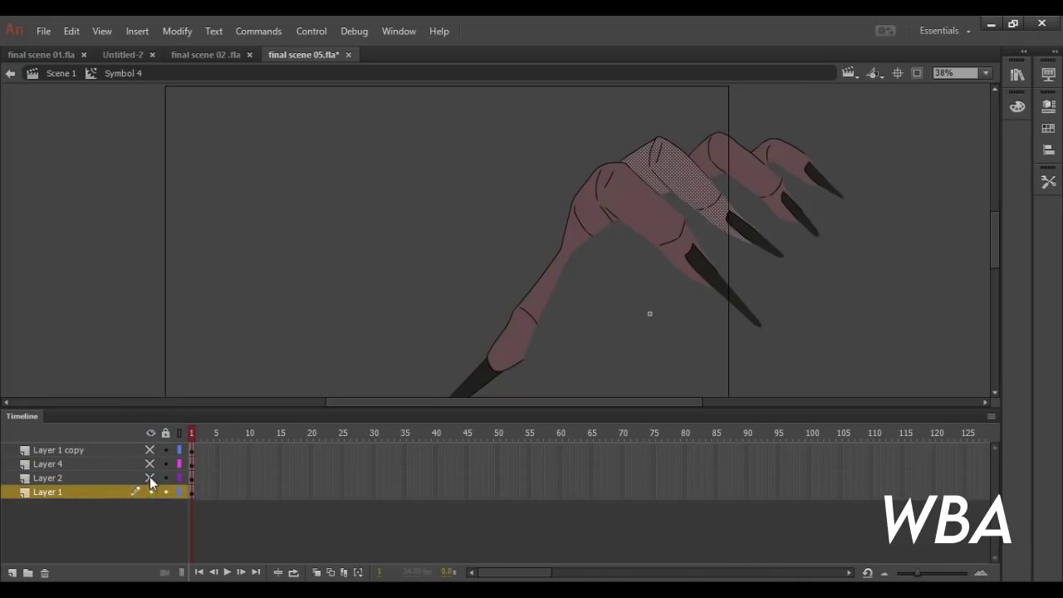
pyautogui.click(150, 478)
pyautogui.click(151, 464)
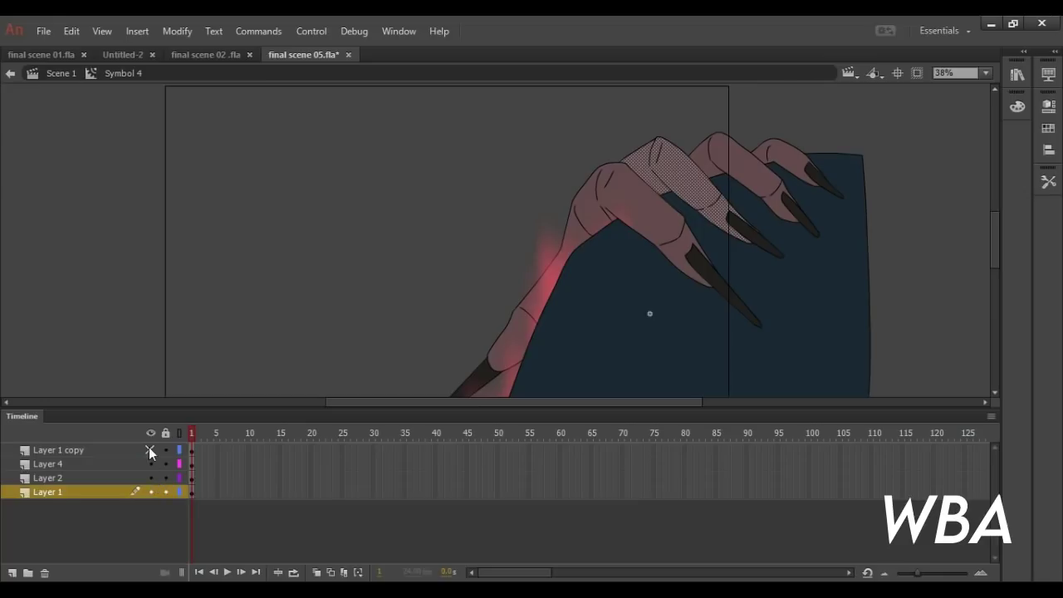
pyautogui.click(151, 450)
pyautogui.moveTo(151, 492); pyautogui.dragTo(150, 464)
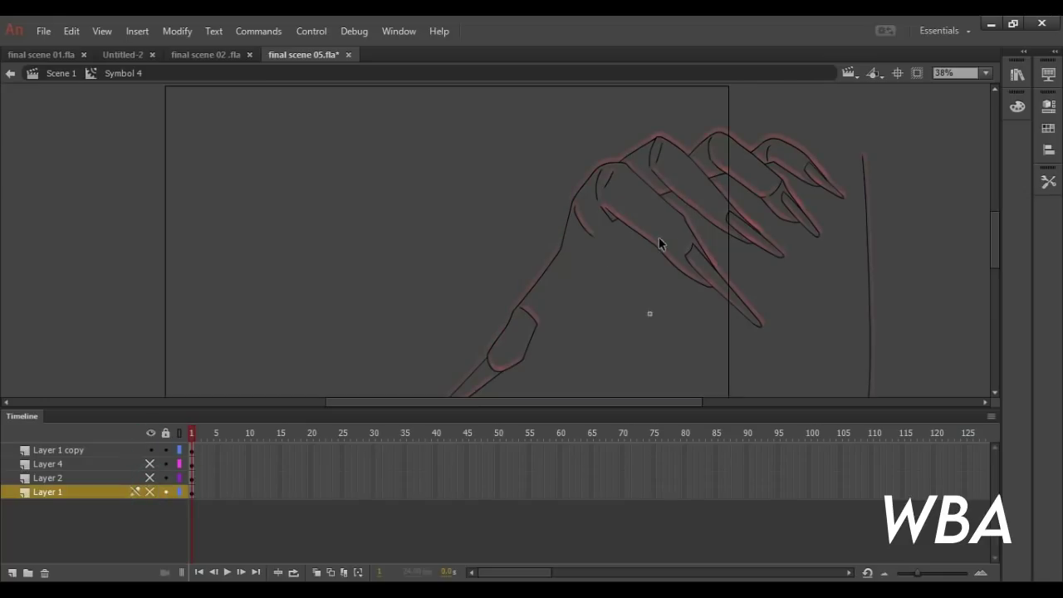
# - Try a Bevel strength of 240% on the hand outline, restore it to 181%, and list the available filters
pyautogui.click(657, 242)
pyautogui.click(1048, 106)
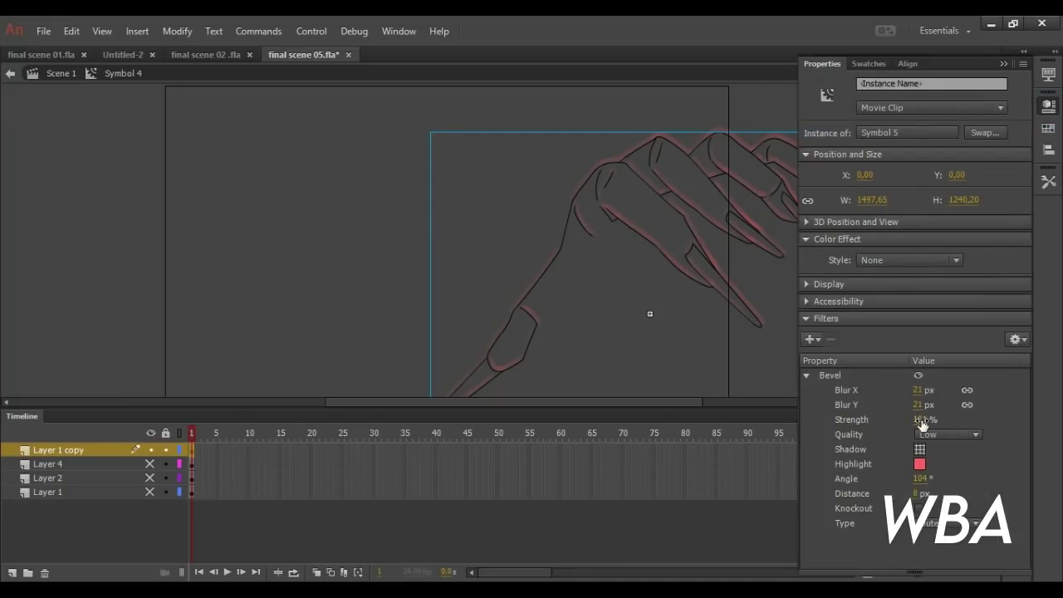
pyautogui.moveTo(922, 424); pyautogui.dragTo(916, 368)
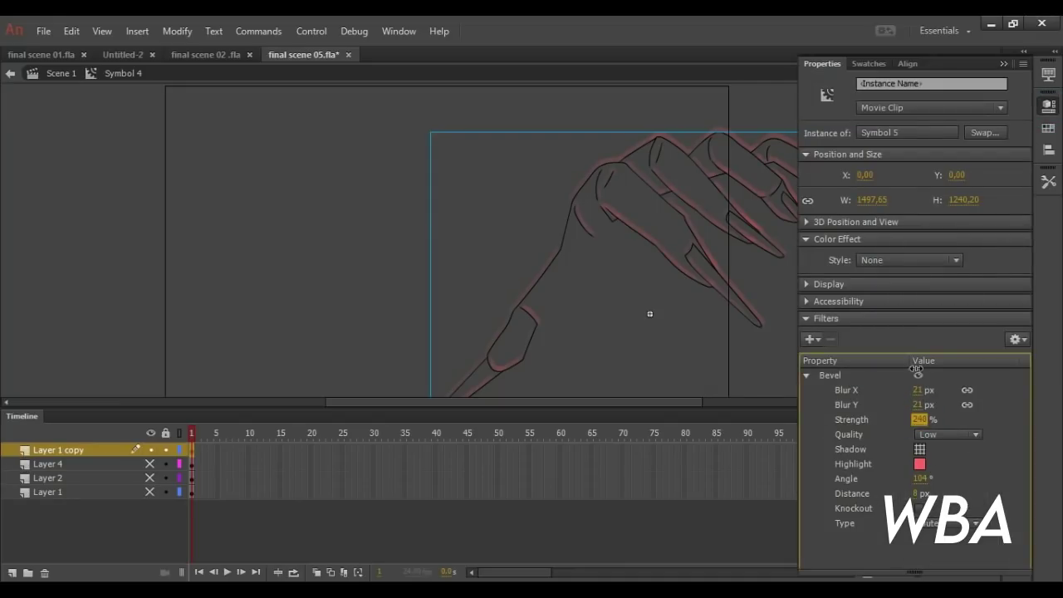
pyautogui.moveTo(920, 420)
pyautogui.mouseDown()
pyautogui.moveTo(921, 378)
pyautogui.moveTo(925, 434)
pyautogui.moveTo(938, 430)
pyautogui.mouseUp()
pyautogui.click(815, 339)
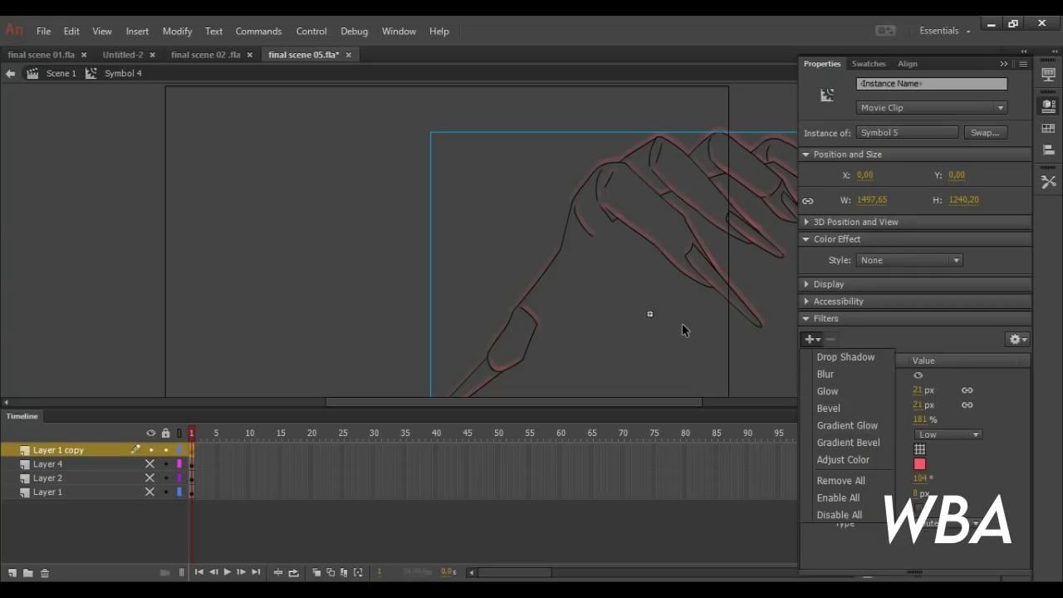
# - Try changing the hand outline instance's type to Graphic, and undo the type change
pyautogui.click(905, 112)
pyautogui.click(921, 108)
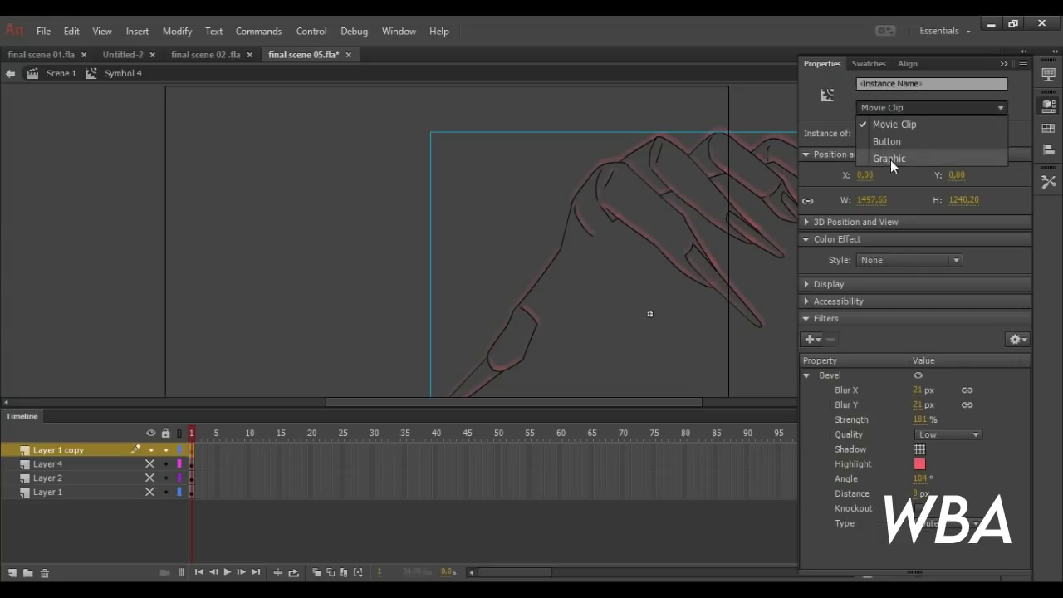
pyautogui.click(891, 159)
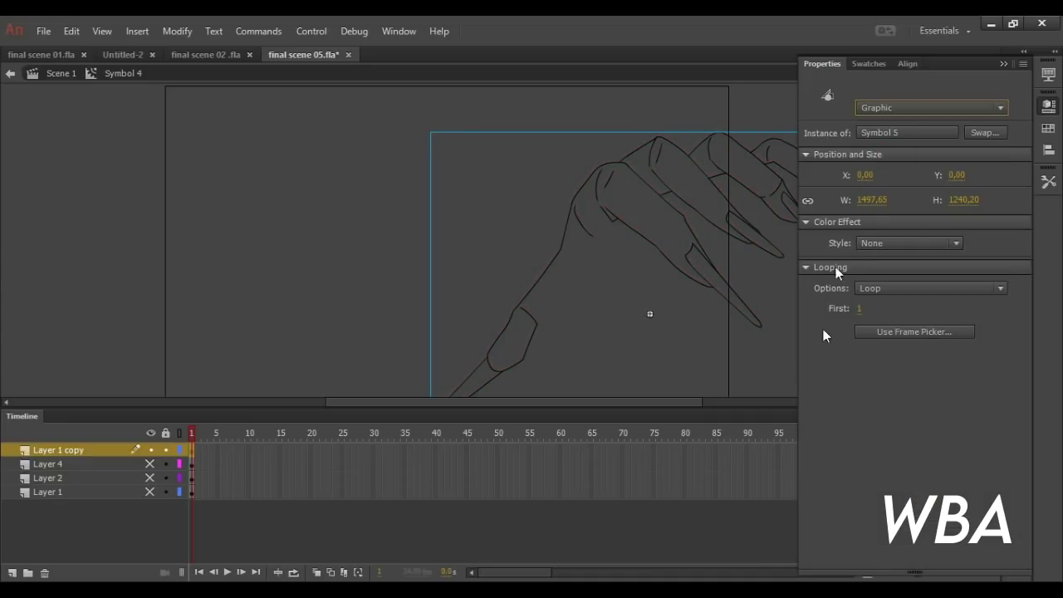
pyautogui.hotkey('ctrl', 'z')
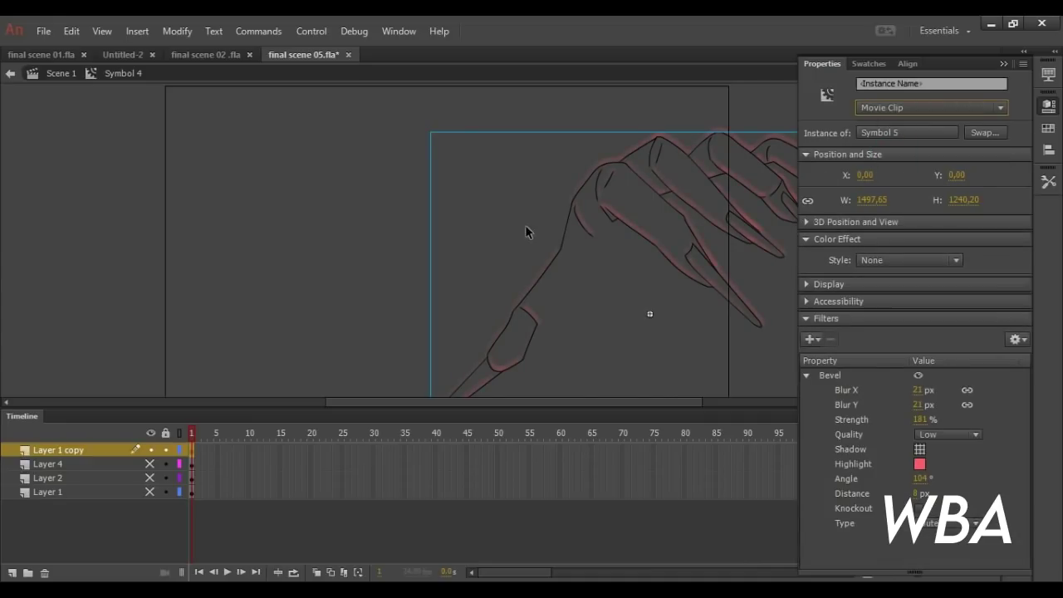
pyautogui.hotkey('ctrl', 'F3')
# - Add a layer above Layer 1 copy and paint a short diagonal stroke beside the hand with a larger brush
pyautogui.click(17, 572)
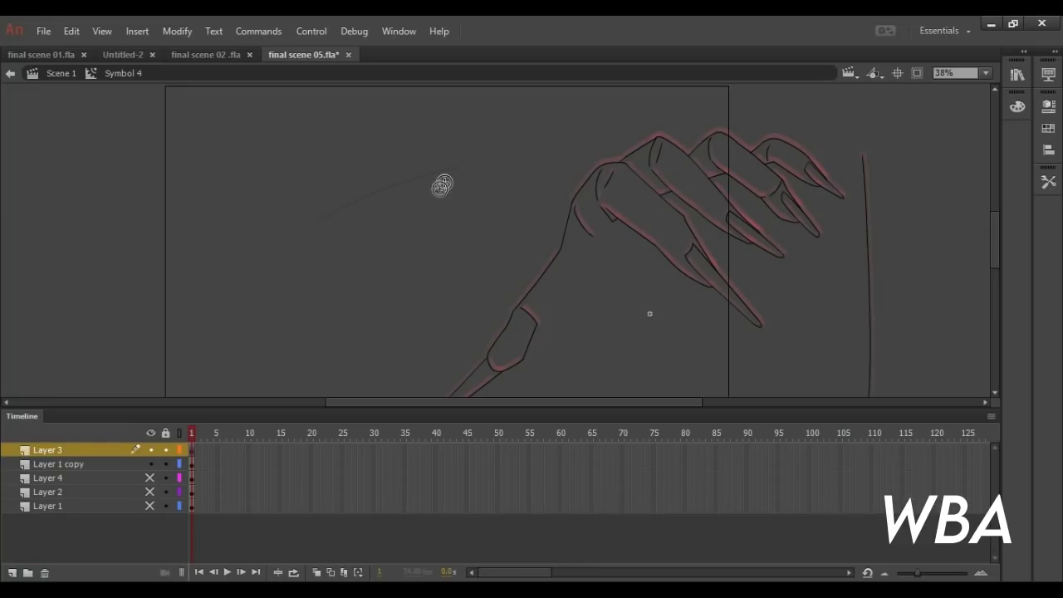
pyautogui.click(1048, 106)
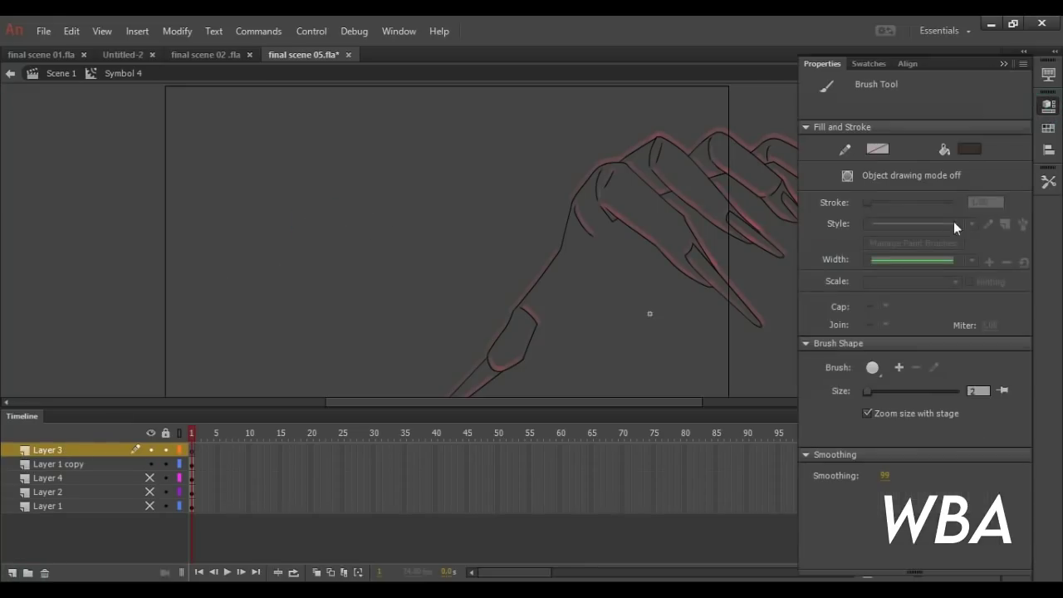
pyautogui.moveTo(873, 399); pyautogui.dragTo(902, 395)
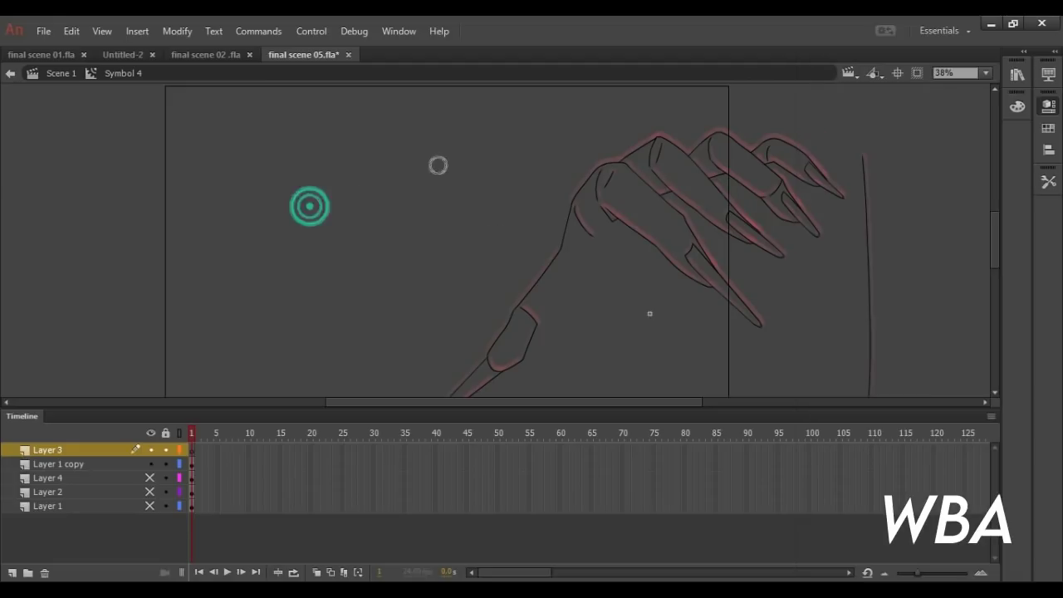
pyautogui.moveTo(307, 207); pyautogui.dragTo(447, 165)
# - Convert the painted brush stroke into a Movie Clip symbol
pyautogui.press('v')
pyautogui.click(397, 178)
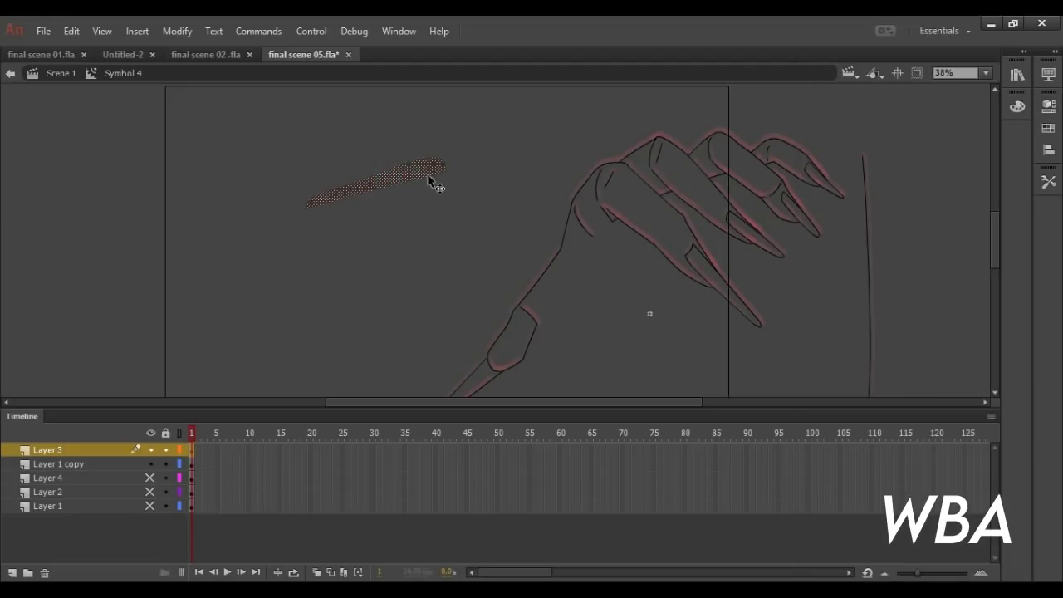
pyautogui.press('F8')
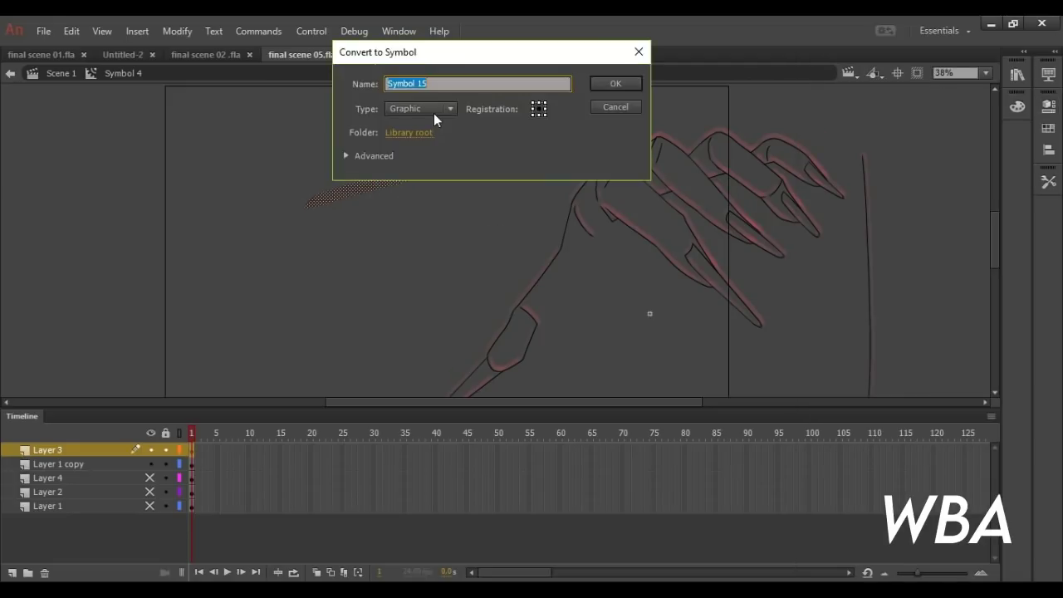
pyautogui.click(451, 108)
pyautogui.click(430, 125)
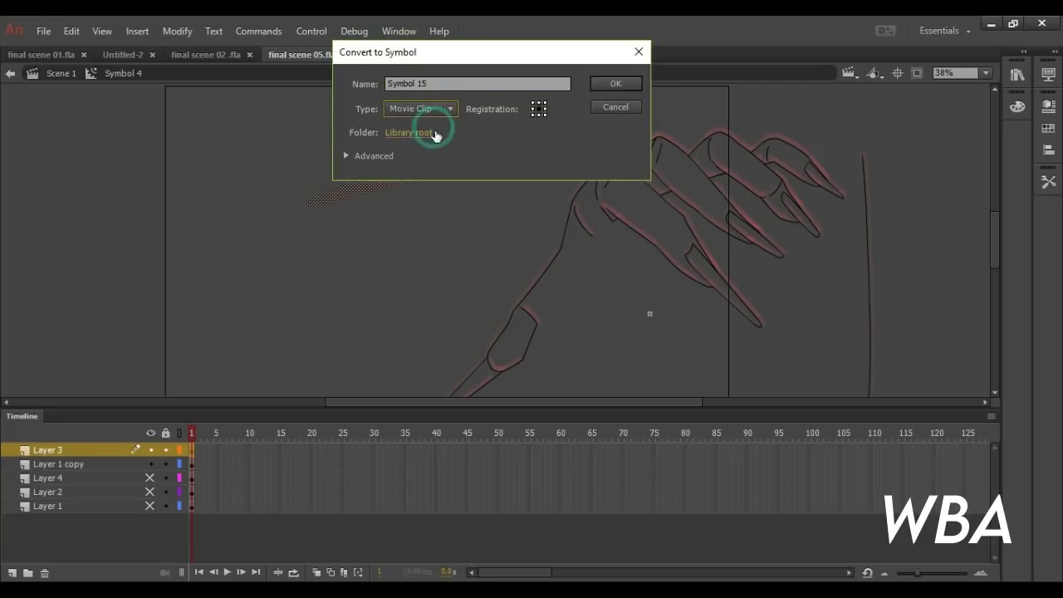
pyautogui.click(620, 86)
pyautogui.click(429, 240)
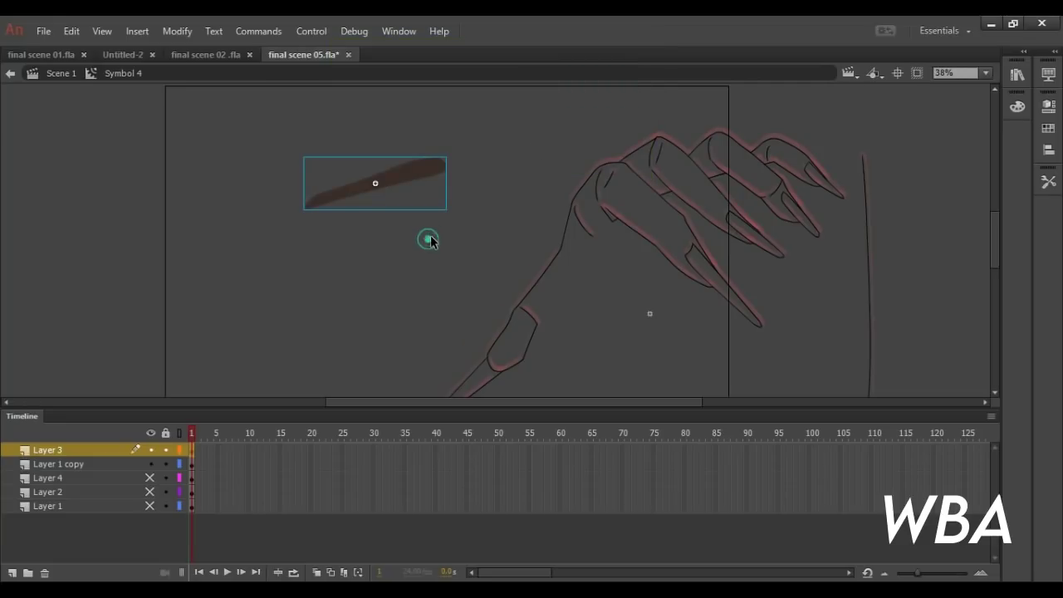
# - Set the stroke clip's color effect style to Advanced
pyautogui.click(418, 181)
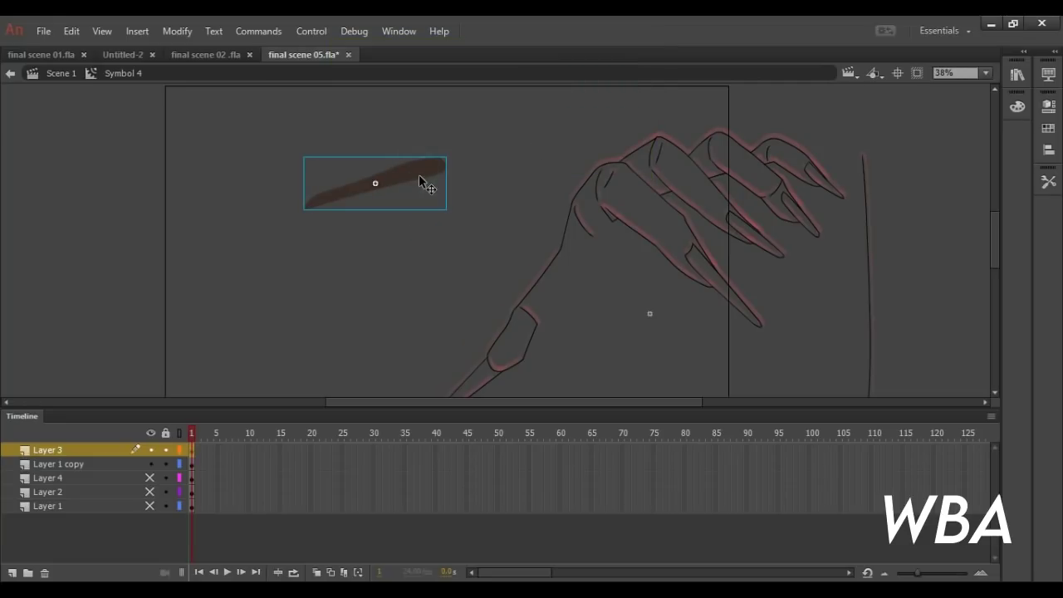
pyautogui.click(1048, 106)
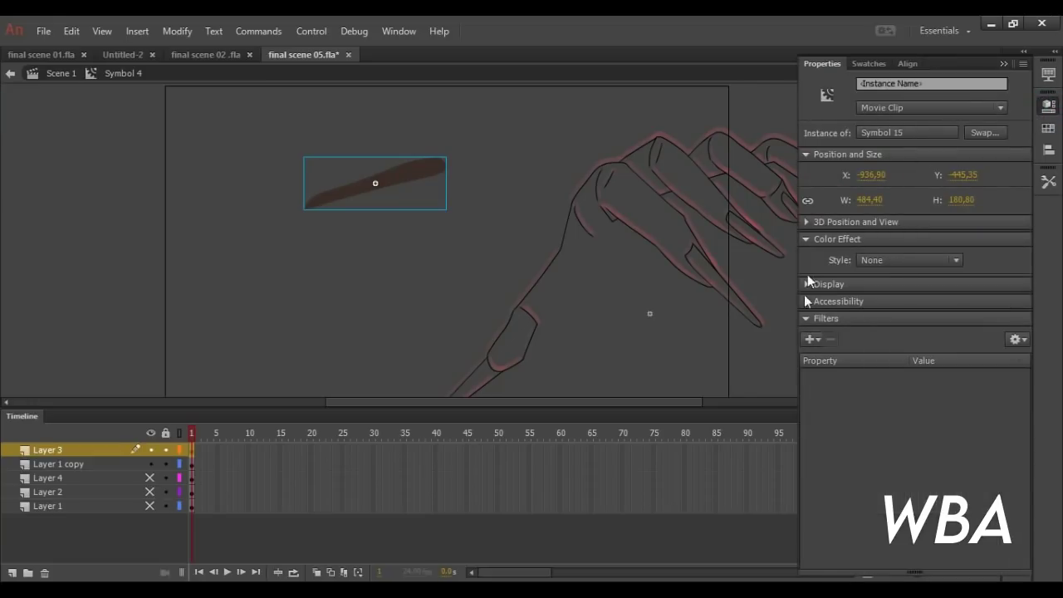
pyautogui.click(874, 264)
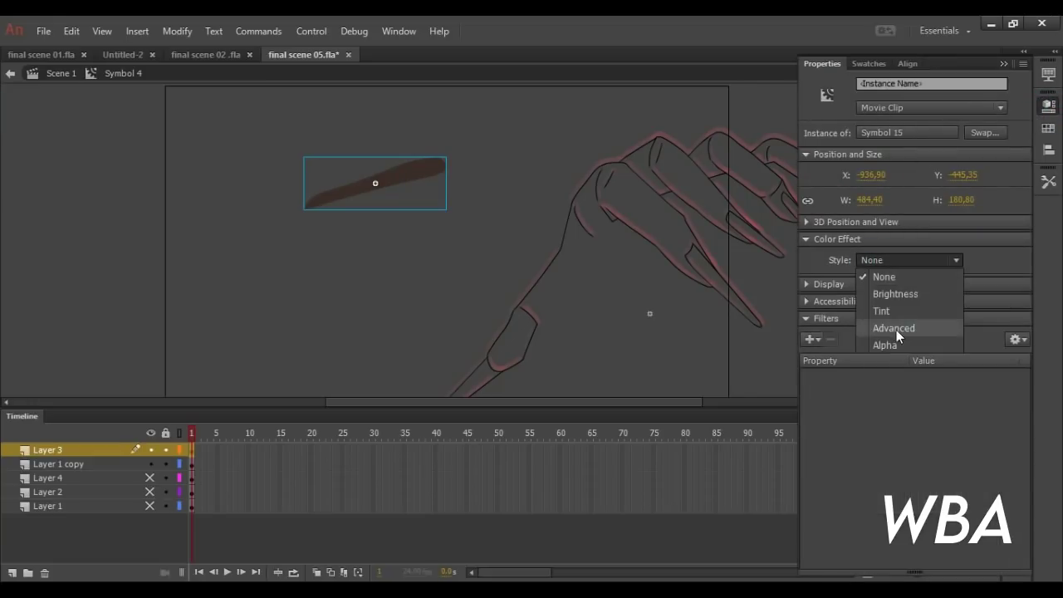
pyautogui.click(898, 328)
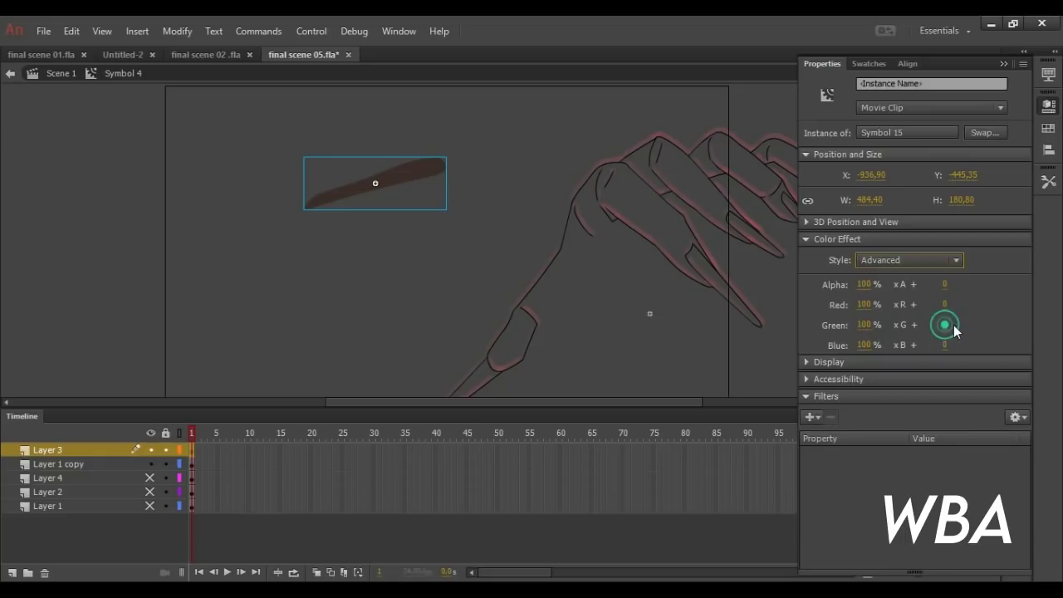
# - Try Advanced color offsets of -92 red and 71 green on the stroke clip, and reset its color effect style to None
pyautogui.moveTo(945, 324)
pyautogui.mouseDown()
pyautogui.moveTo(988, 320)
pyautogui.moveTo(945, 316)
pyautogui.moveTo(929, 329)
pyautogui.mouseUp()
pyautogui.click(893, 261)
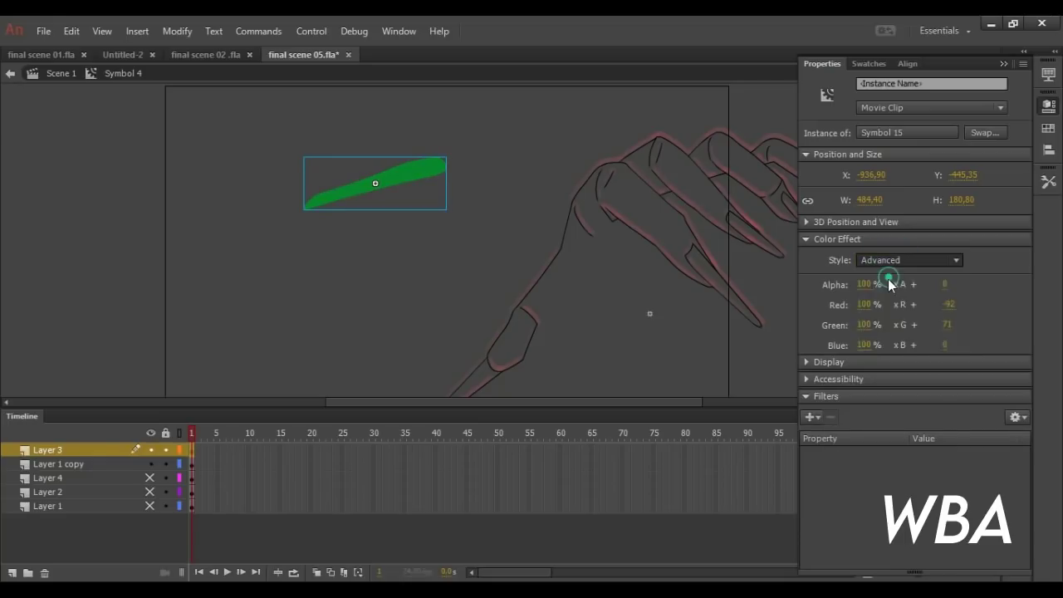
pyautogui.click(889, 277)
# - Try a Bevel filter on the stroke clip with a 330° angle and 66 px distance, adjusting its strength and blur
pyautogui.click(816, 341)
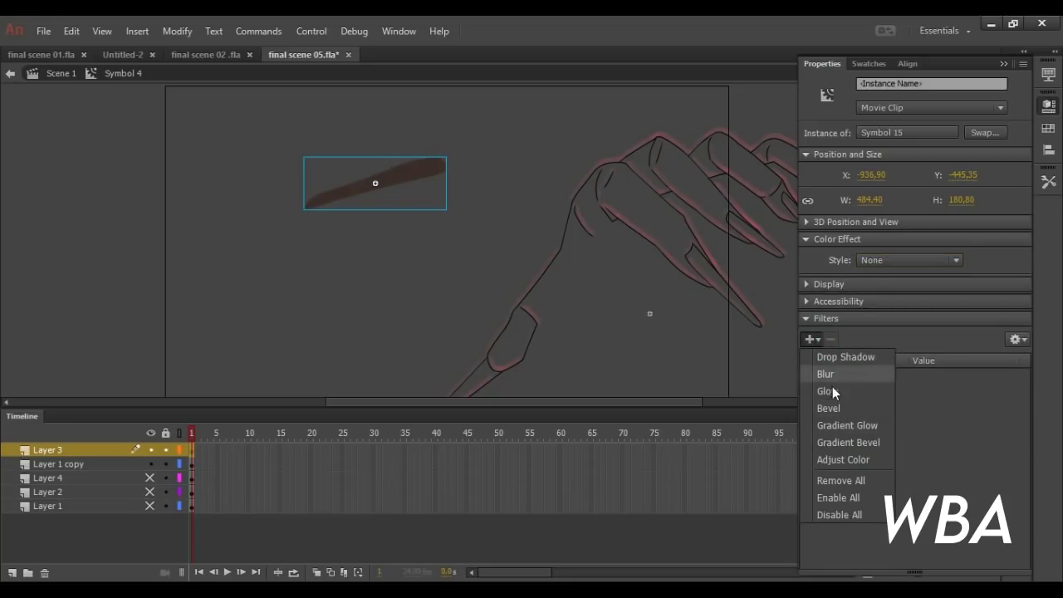
pyautogui.click(834, 409)
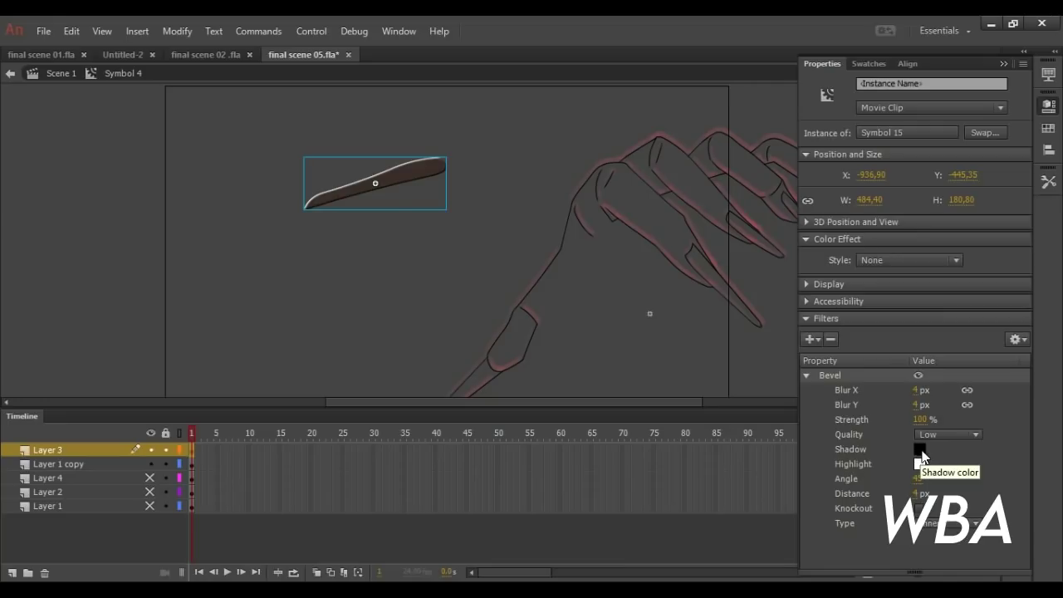
pyautogui.moveTo(918, 479); pyautogui.dragTo(919, 429)
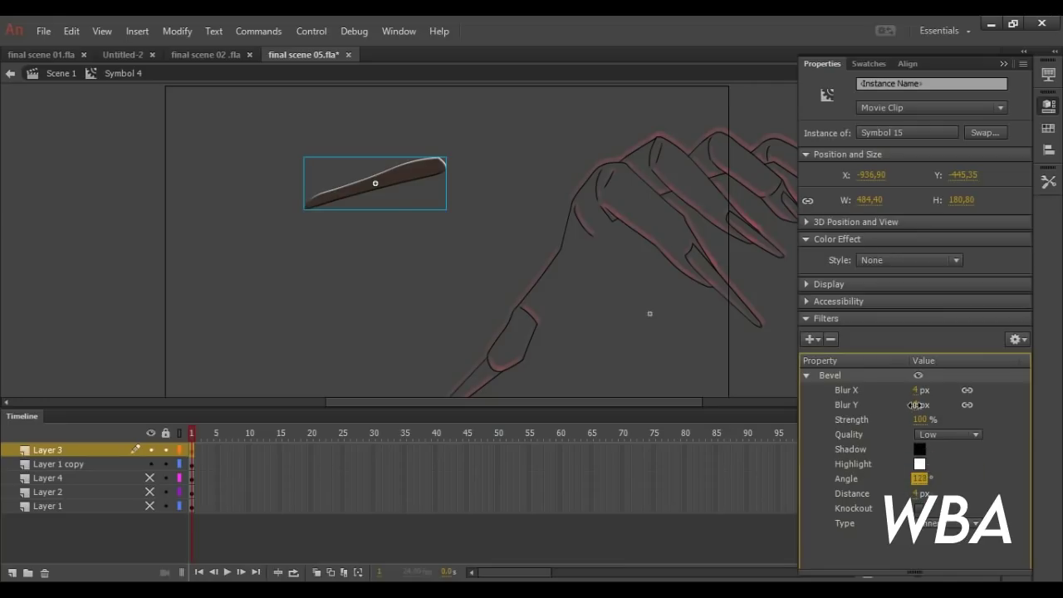
pyautogui.moveTo(919, 479); pyautogui.dragTo(922, 456)
pyautogui.moveTo(916, 494); pyautogui.dragTo(924, 466)
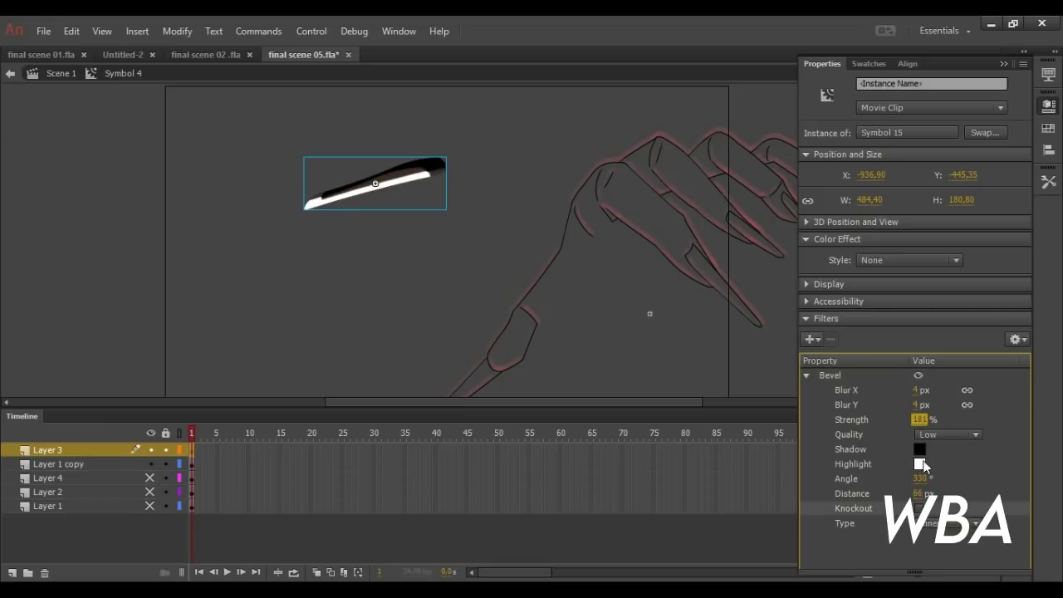
pyautogui.moveTo(920, 420); pyautogui.dragTo(921, 432)
pyautogui.moveTo(917, 391); pyautogui.dragTo(929, 472)
pyautogui.click(862, 314)
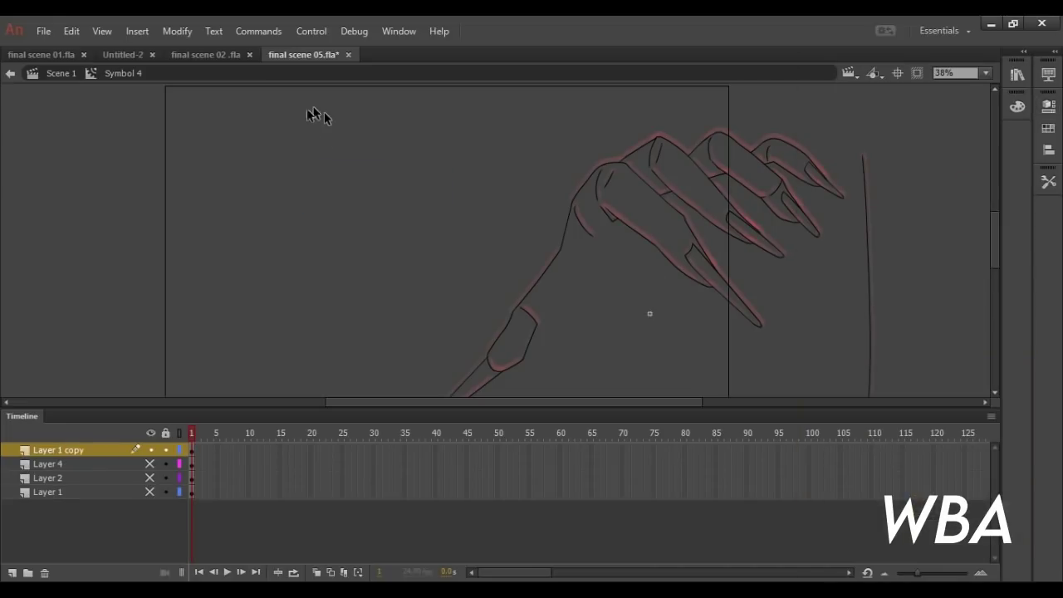
# - Save the document and, back in Scene 1, hide Layer 5 and show Layer 9
pyautogui.hotkey('ctrl', 's')
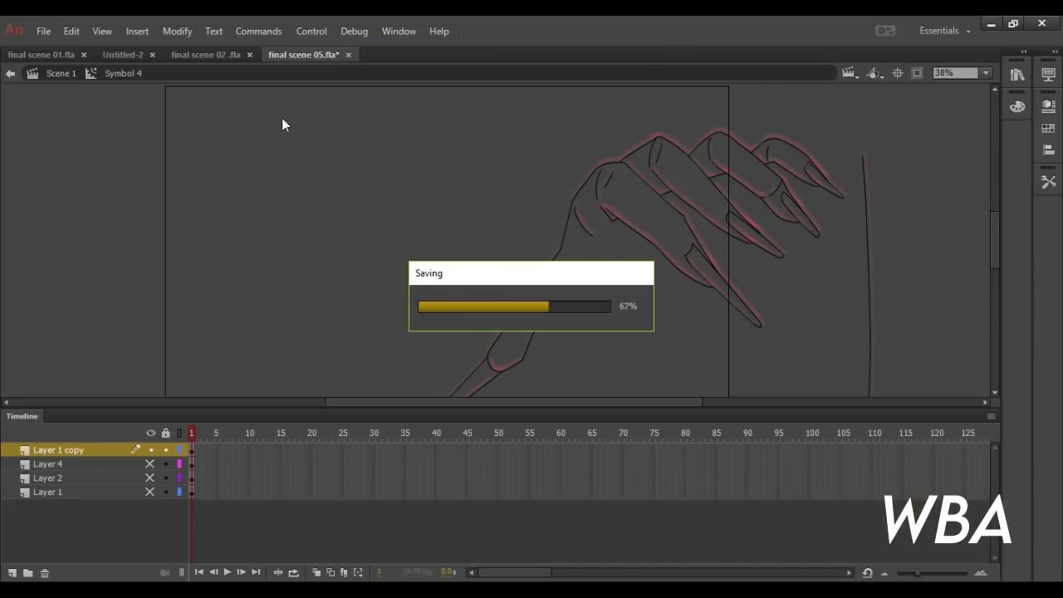
pyautogui.doubleClick(317, 133)
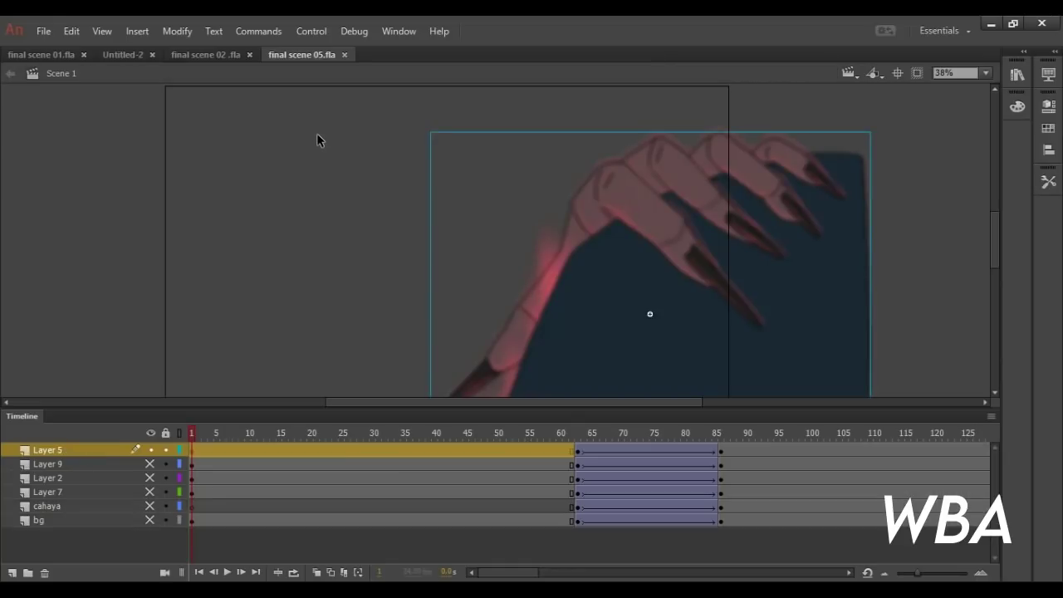
pyautogui.click(151, 450)
pyautogui.click(150, 464)
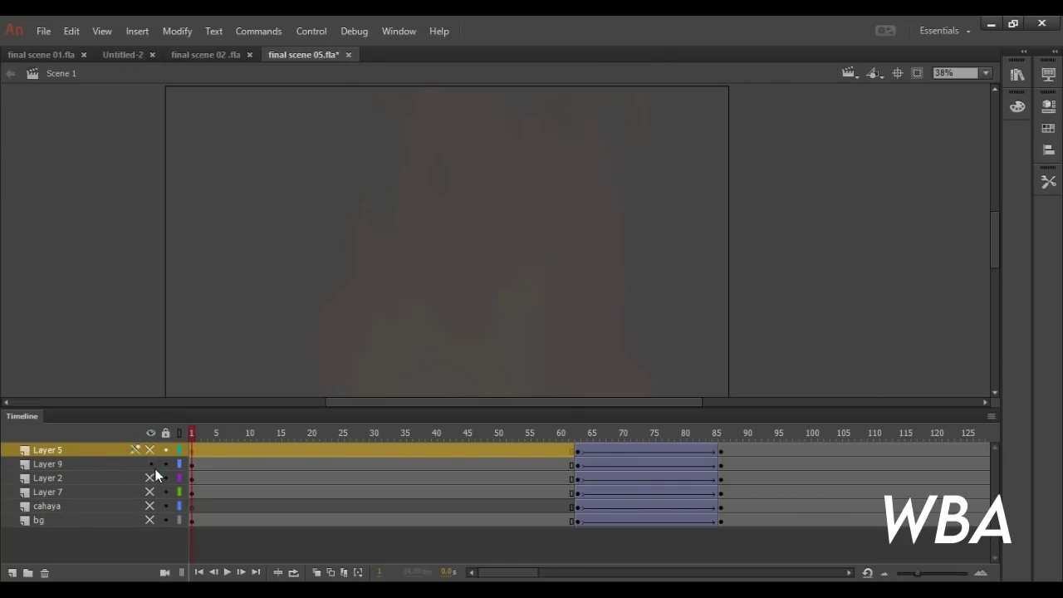
# - Open the flame clip on Layer 9 and scrub through the start of its timeline
pyautogui.doubleClick(471, 262)
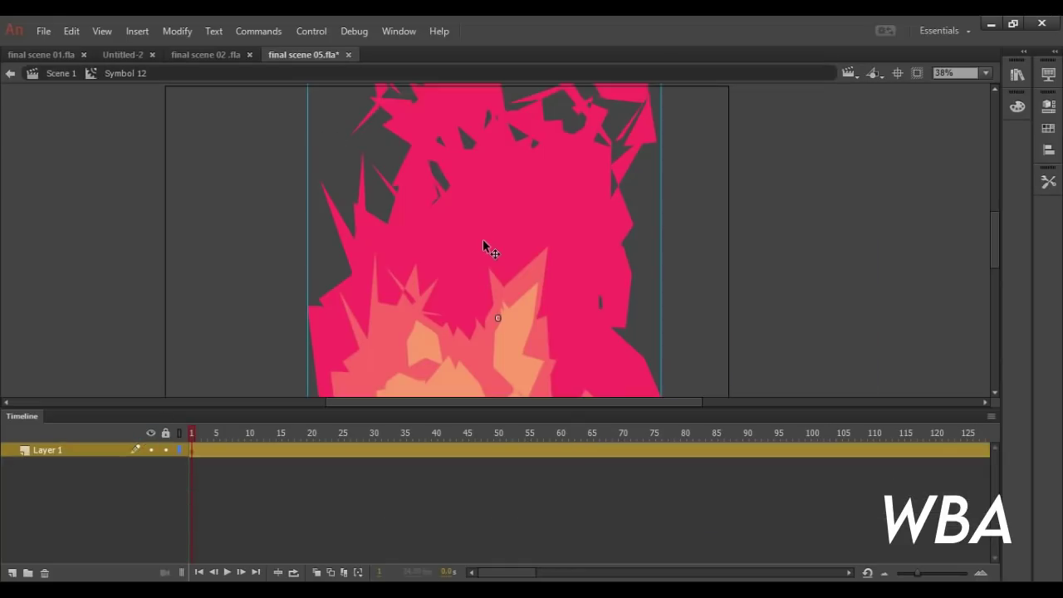
pyautogui.click(986, 73)
pyautogui.click(977, 126)
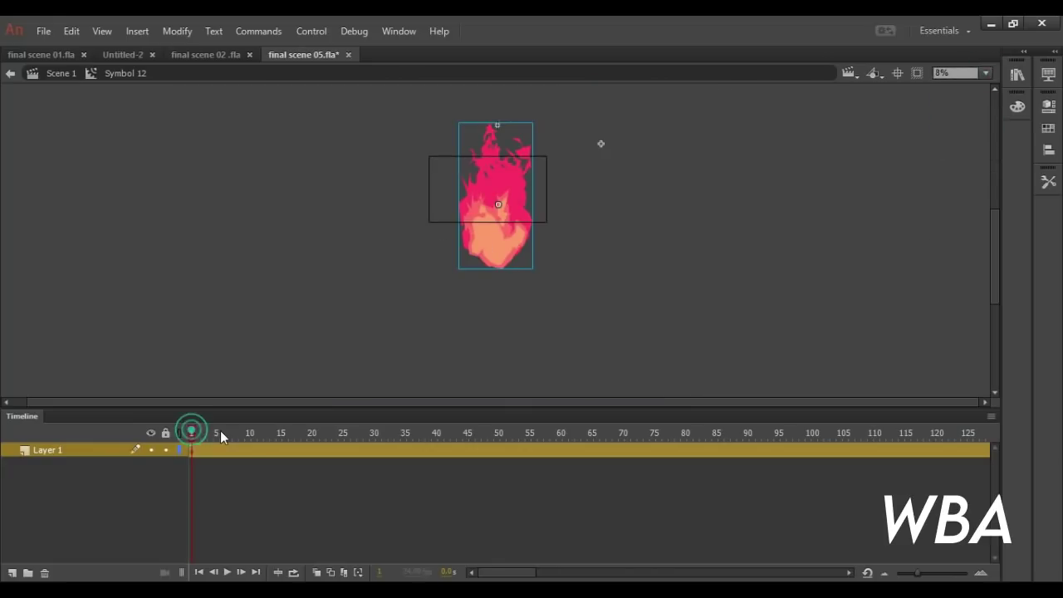
pyautogui.moveTo(191, 431); pyautogui.dragTo(311, 481)
# - Open the nested flame graphic, scrub and play its frame-by-frame animation, and return to Scene 1
pyautogui.doubleClick(437, 277)
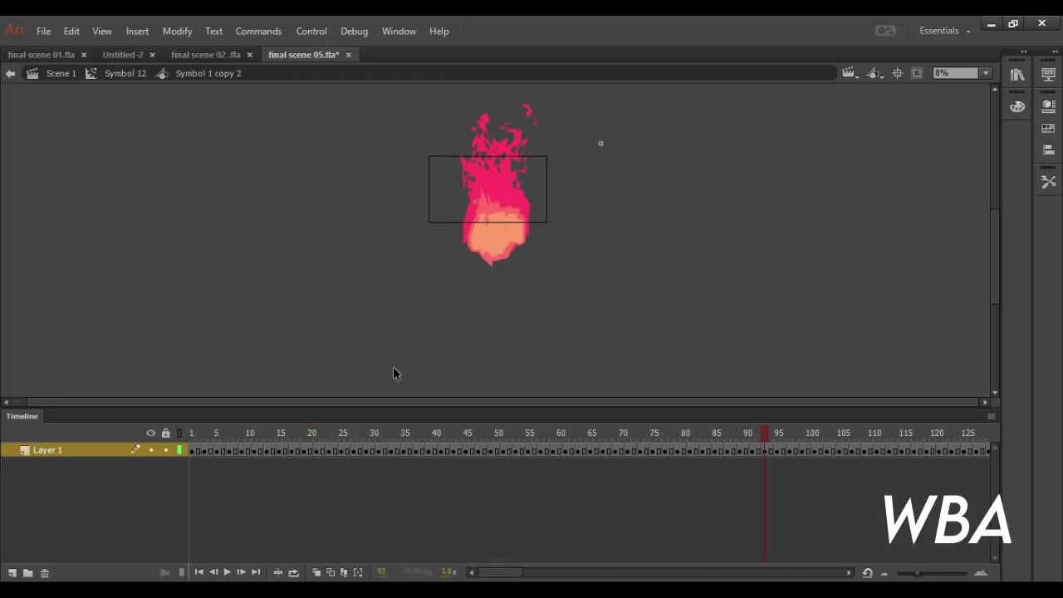
pyautogui.moveTo(762, 436); pyautogui.dragTo(349, 469)
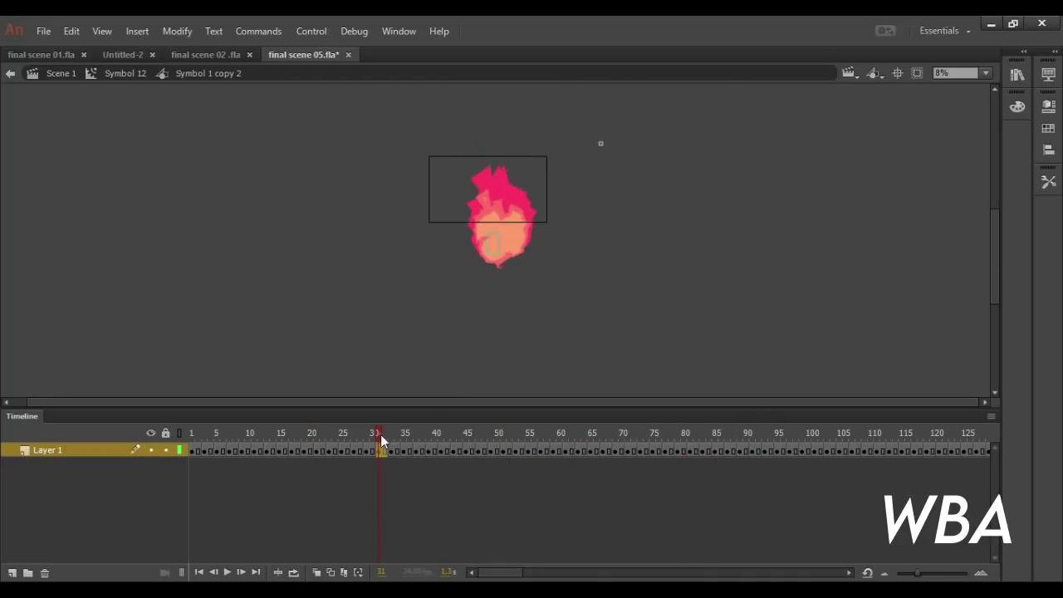
pyautogui.moveTo(381, 435); pyautogui.dragTo(499, 436)
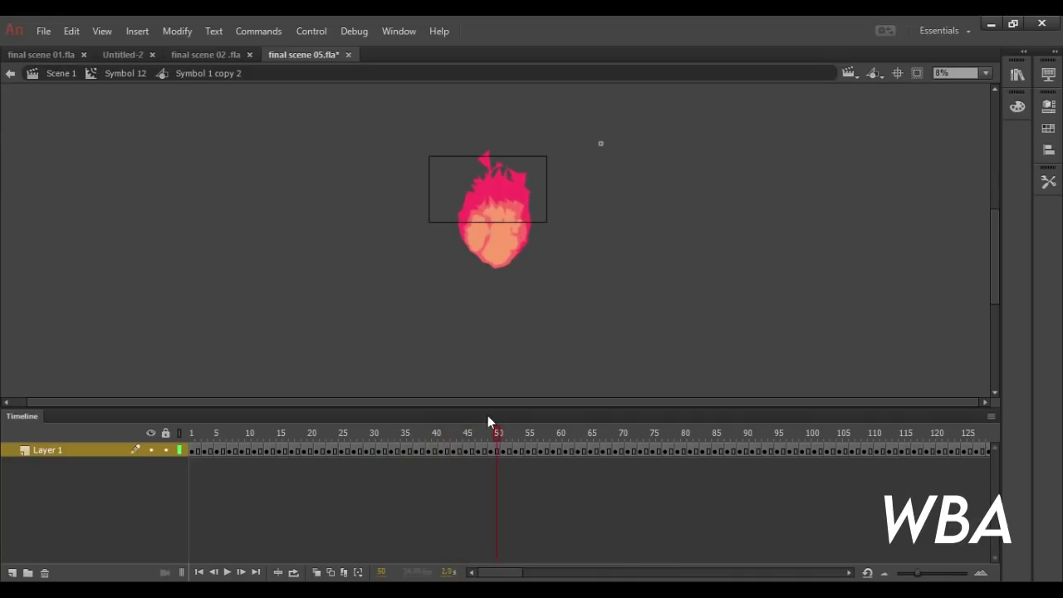
pyautogui.press('Return')
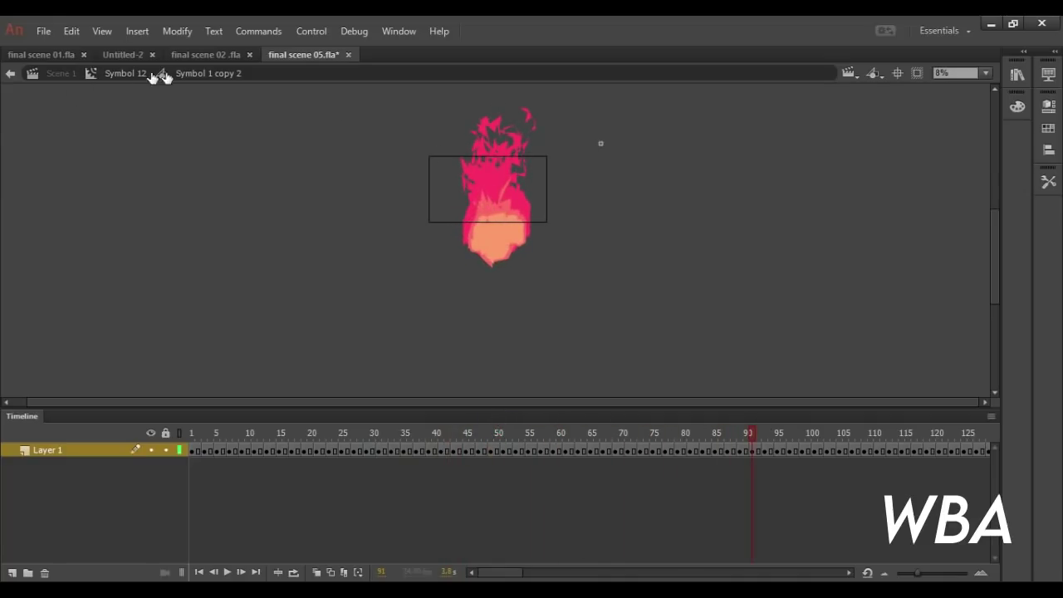
pyautogui.click(121, 73)
pyautogui.click(63, 73)
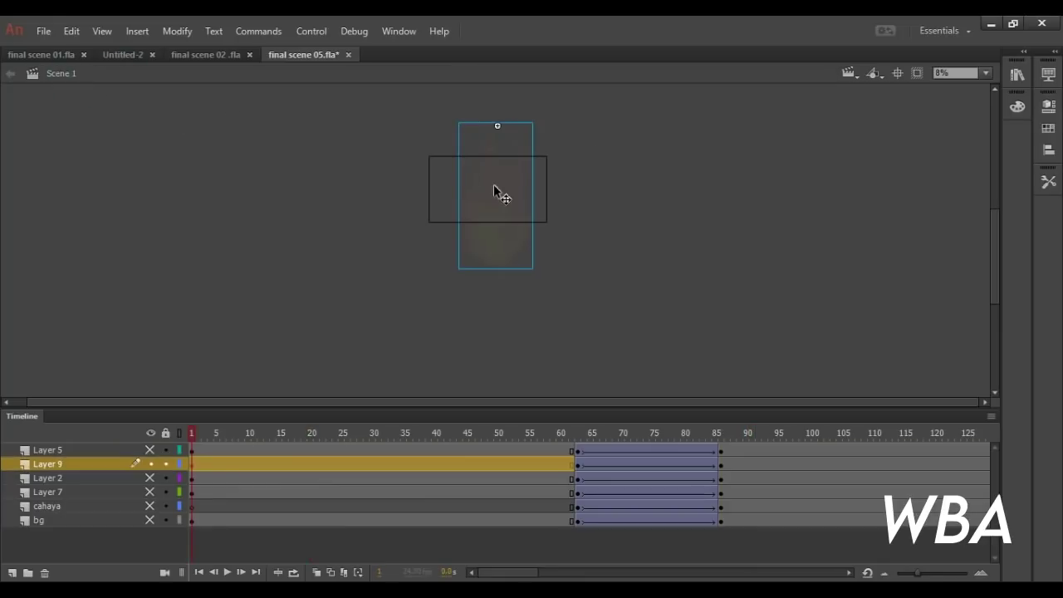
# - Set the flame clip's Advanced color effect alpha to 70%
pyautogui.click(500, 187)
pyautogui.click(1049, 106)
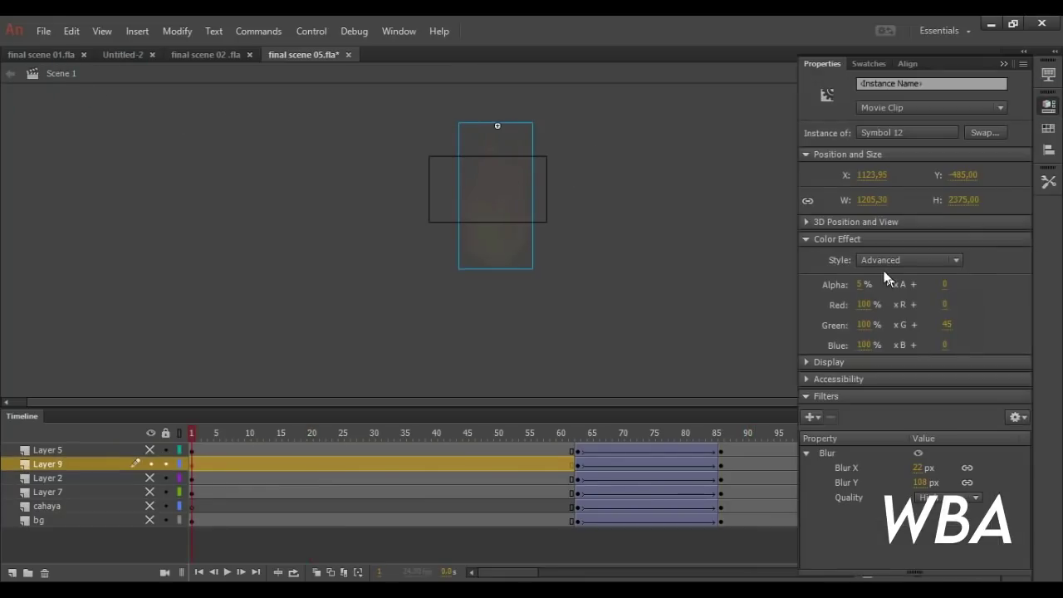
pyautogui.click(863, 287)
pyautogui.write('100')
pyautogui.press('Return')
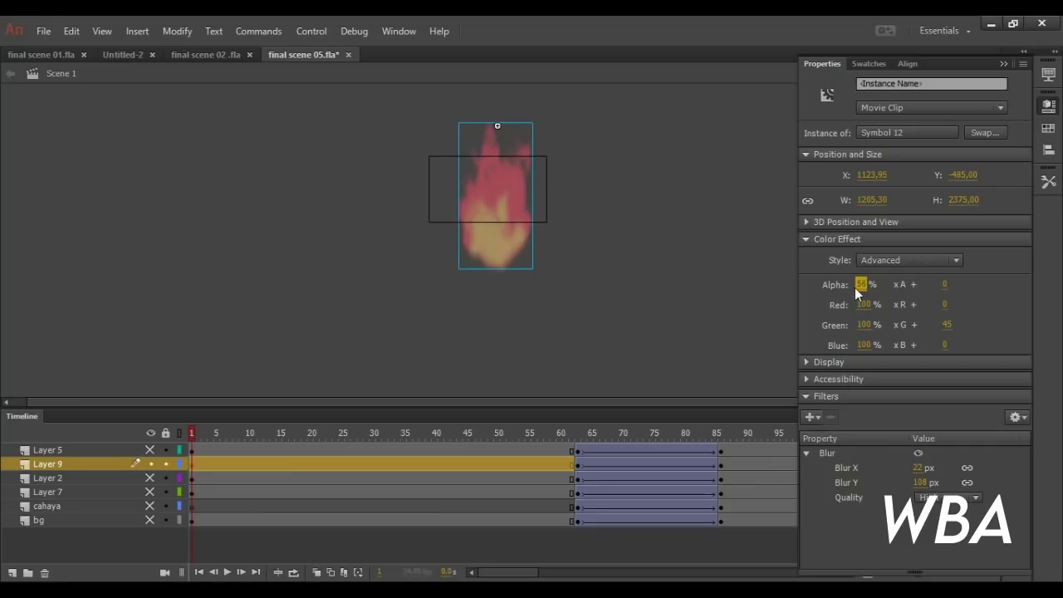
pyautogui.click(859, 285)
pyautogui.moveTo(847, 288); pyautogui.dragTo(890, 288)
# - Remove the flame clip's existing Blur filter and add a new Blur filter
pyautogui.click(826, 451)
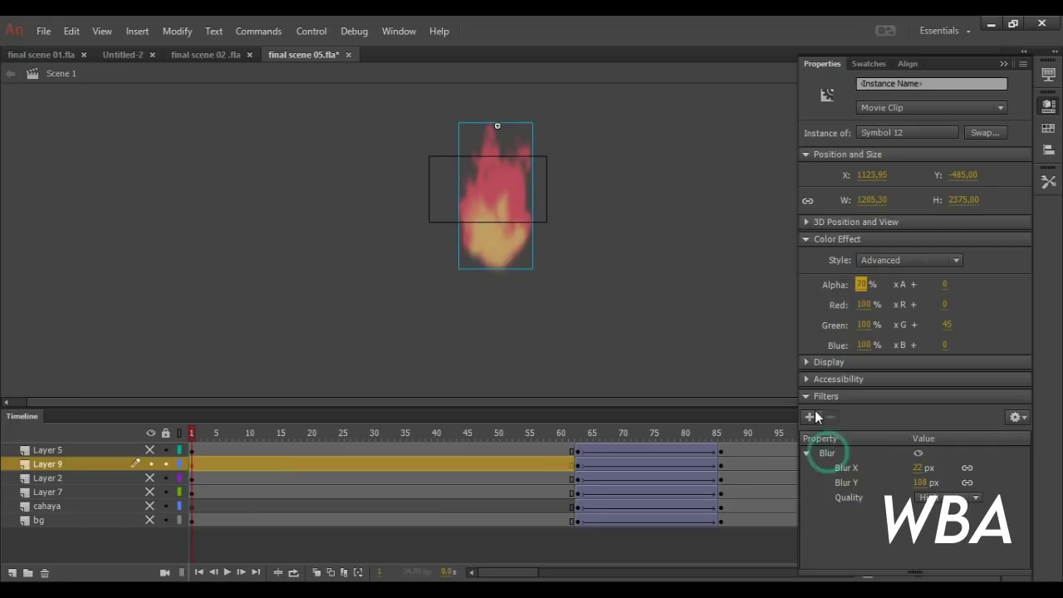
pyautogui.click(830, 417)
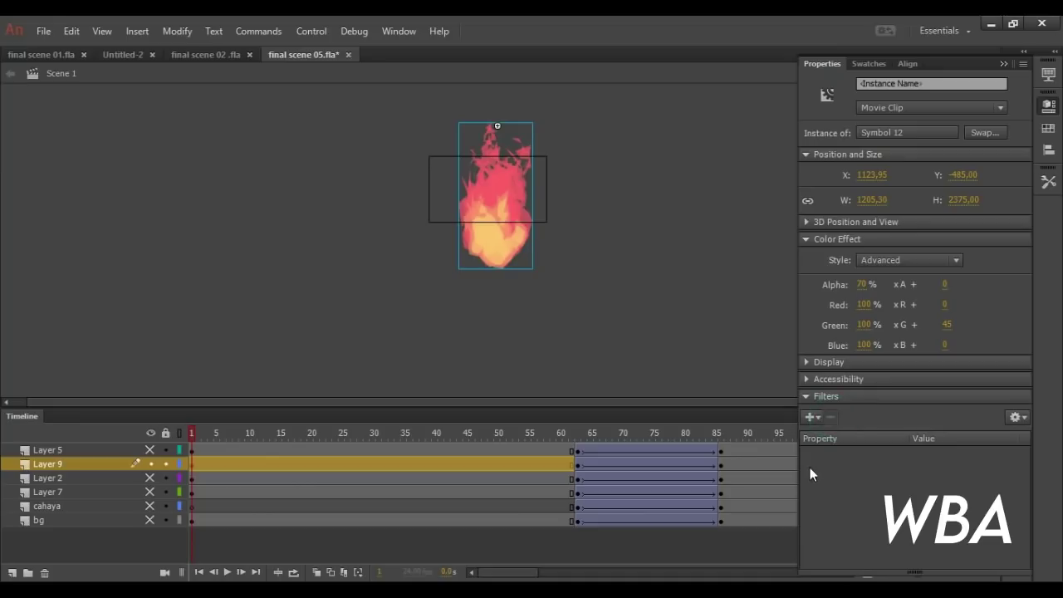
pyautogui.click(819, 419)
pyautogui.click(824, 260)
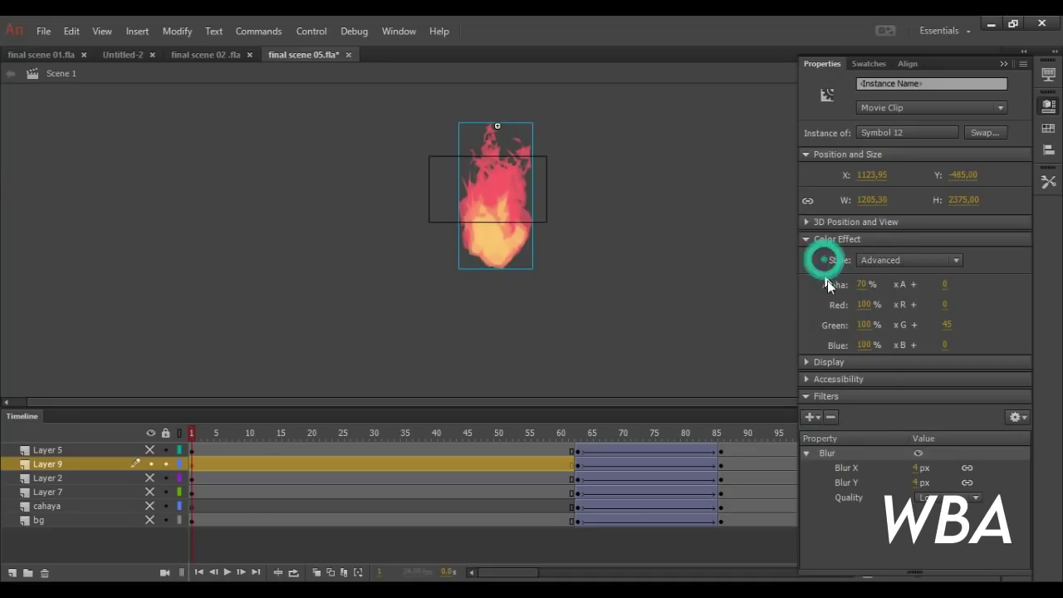
# - Unlink the flame's blur axes and set Blur X to 63 px, Blur Y to 255 px and quality to Medium
pyautogui.click(969, 482)
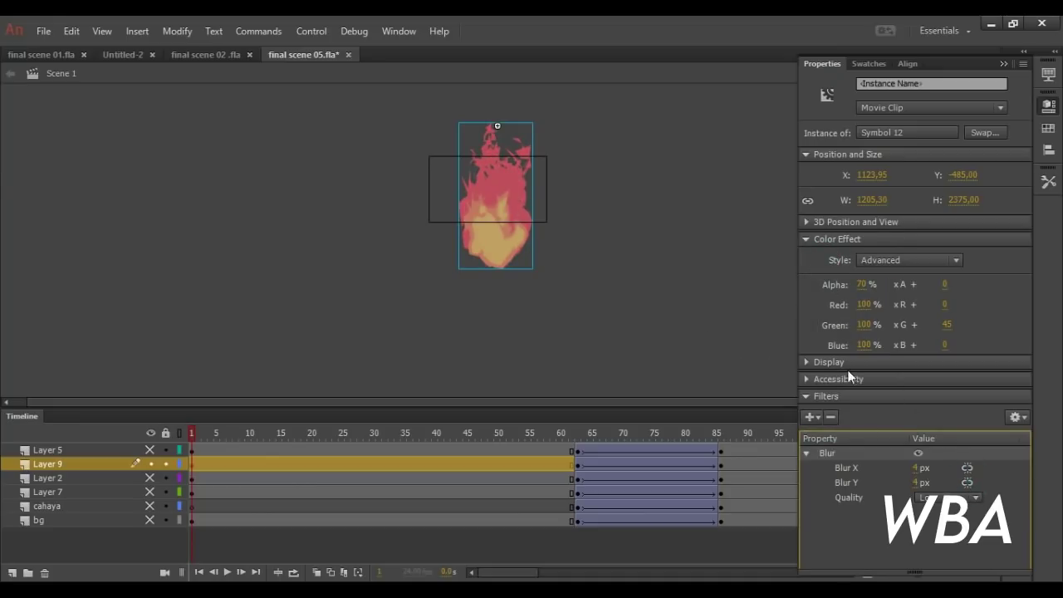
pyautogui.moveTo(914, 467); pyautogui.dragTo(912, 437)
pyautogui.moveTo(928, 475); pyautogui.dragTo(921, 411)
pyautogui.moveTo(930, 476); pyautogui.dragTo(910, 410)
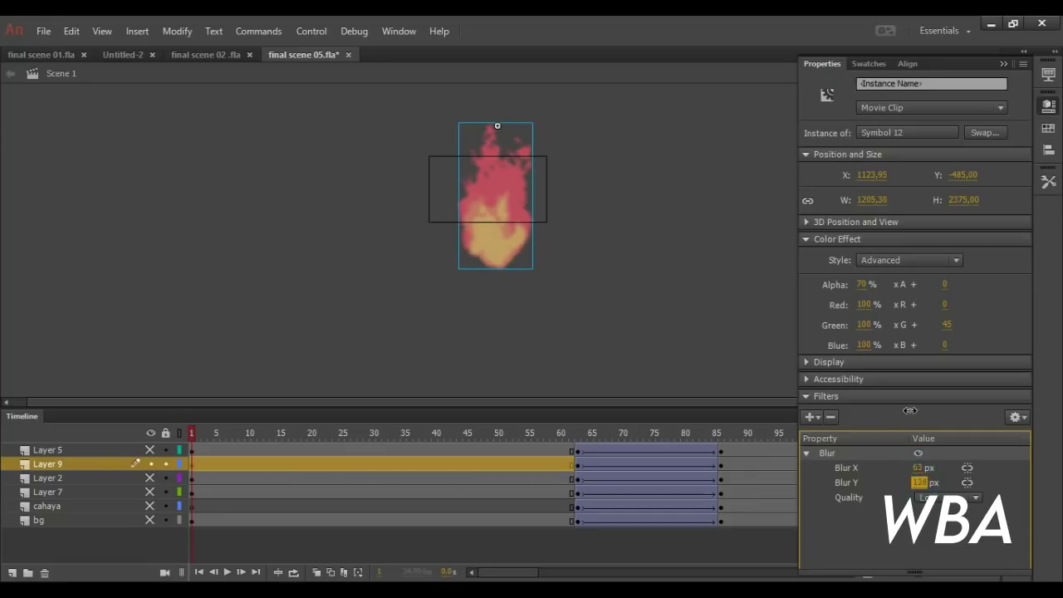
pyautogui.moveTo(931, 482); pyautogui.dragTo(922, 465)
pyautogui.click(947, 497)
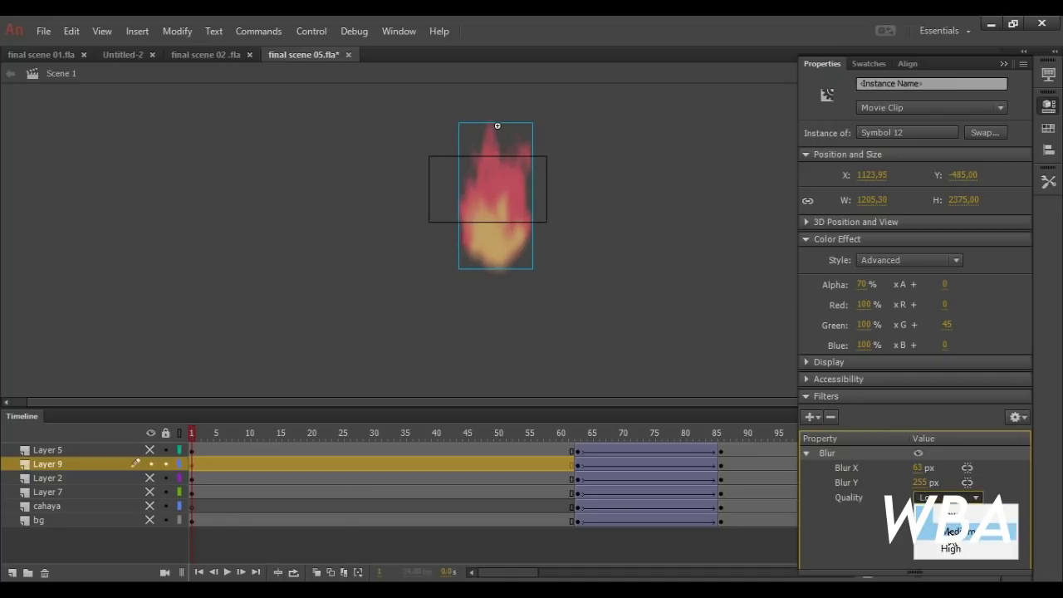
pyautogui.click(951, 534)
pyautogui.click(590, 299)
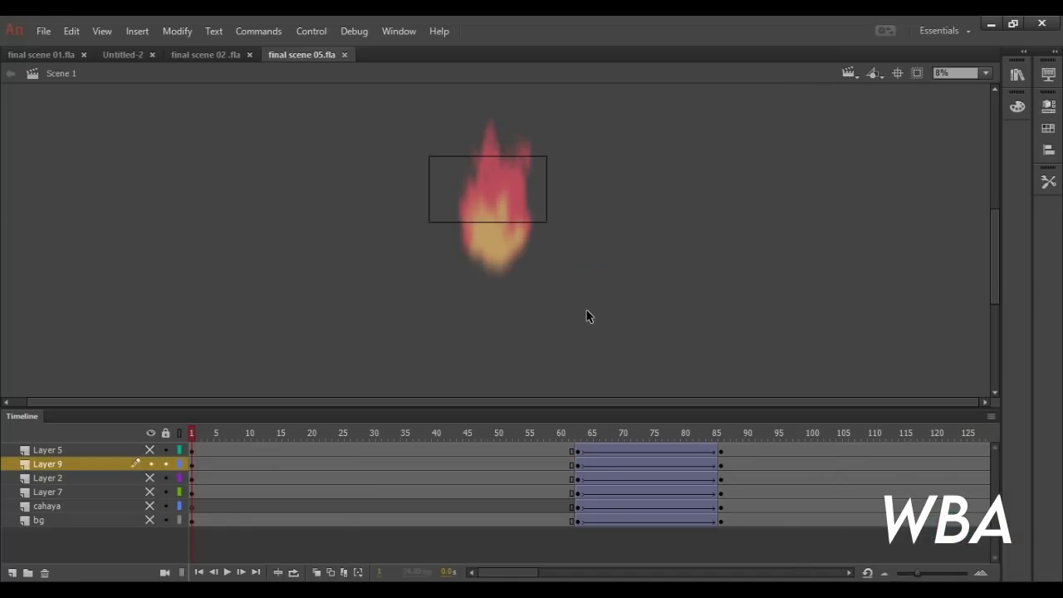
# - Show Layer 2 in place of Layer 9 and open the devil character's symbol for editing
pyautogui.click(150, 463)
pyautogui.click(150, 477)
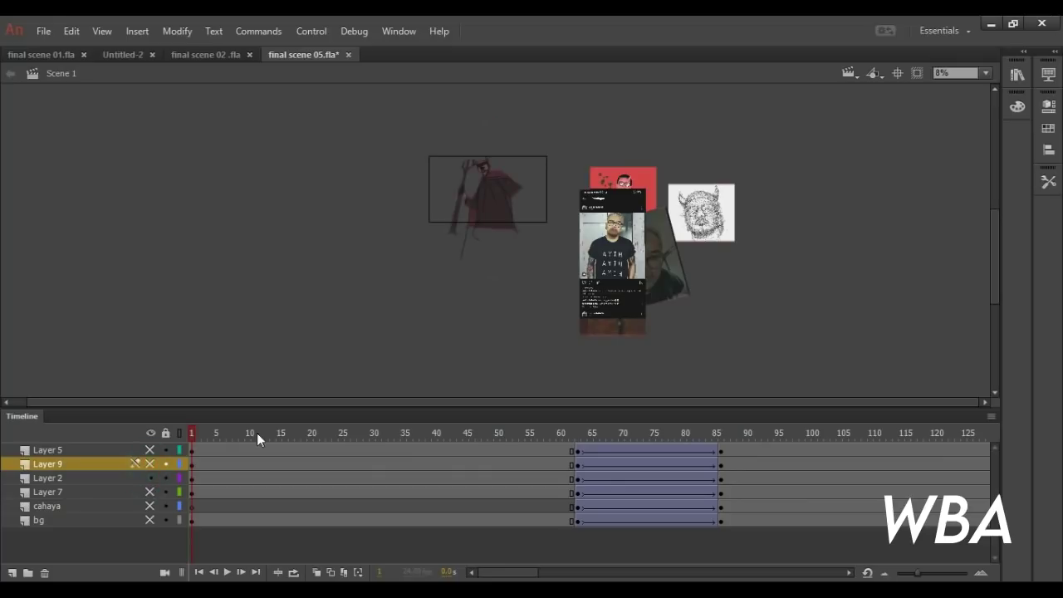
pyautogui.doubleClick(506, 175)
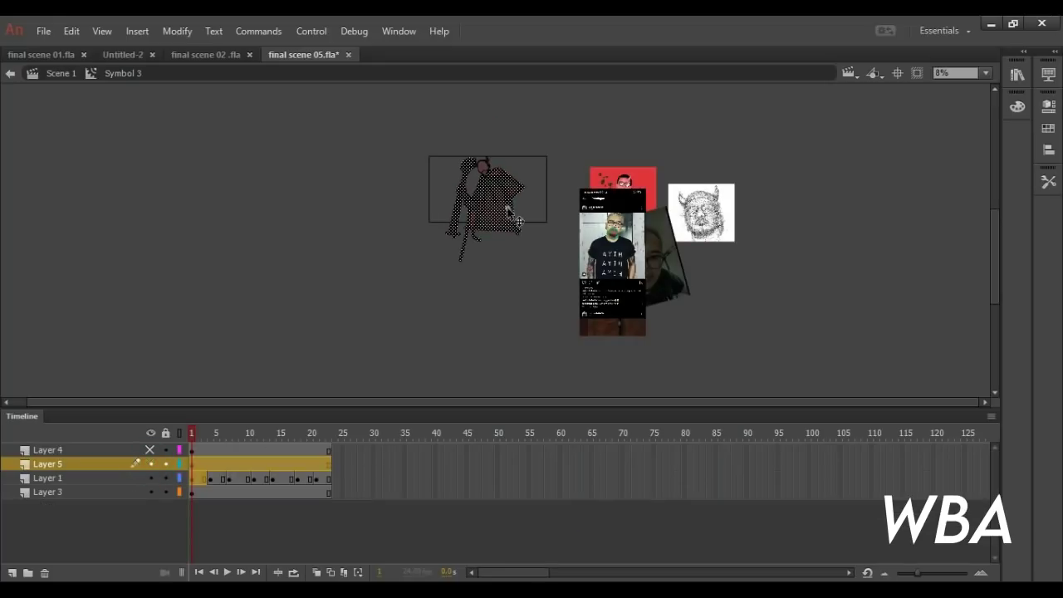
# - Make Layer 4 visible inside the devil character's symbol
pyautogui.hotkey('ctrl', '=')
pyautogui.click(160, 450)
pyautogui.click(151, 450)
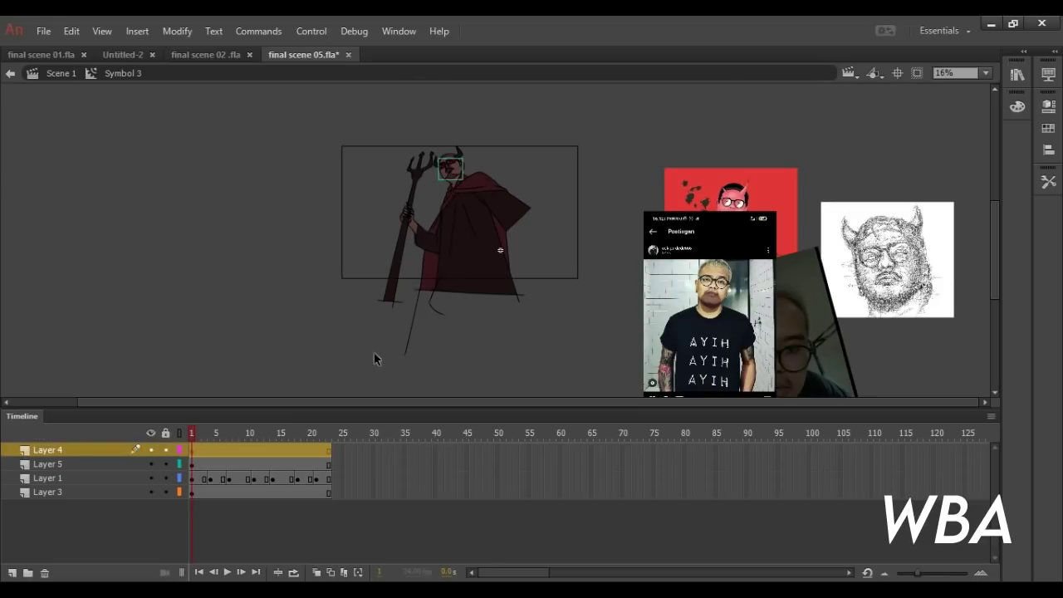
# - Spread the overlapping reference images apart beside the devil character
pyautogui.moveTo(683, 270); pyautogui.dragTo(615, 177)
pyautogui.moveTo(792, 308); pyautogui.dragTo(831, 316)
pyautogui.moveTo(768, 220); pyautogui.dragTo(792, 209)
pyautogui.click(837, 140)
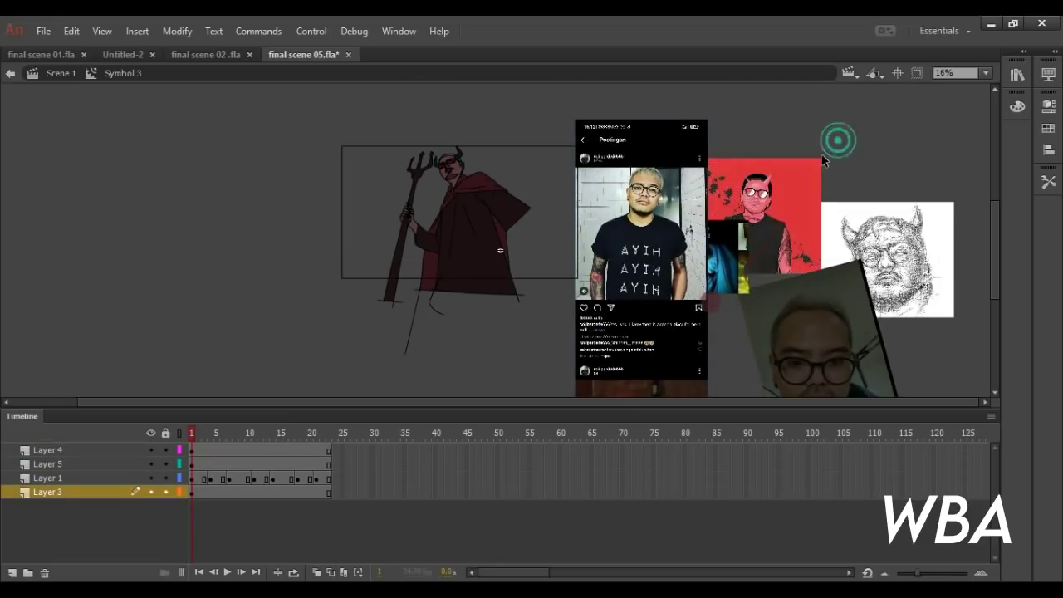
# - Hide Layer 3 with the reference images and play the devil character's animation
pyautogui.click(151, 491)
pyautogui.press('z')
pyautogui.click(460, 202)
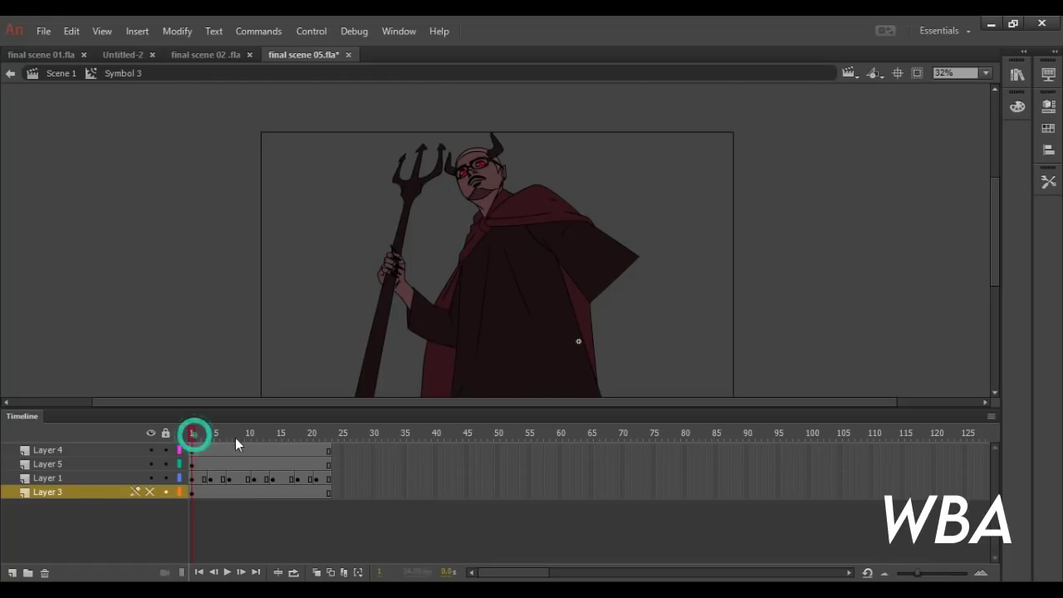
pyautogui.press('Return')
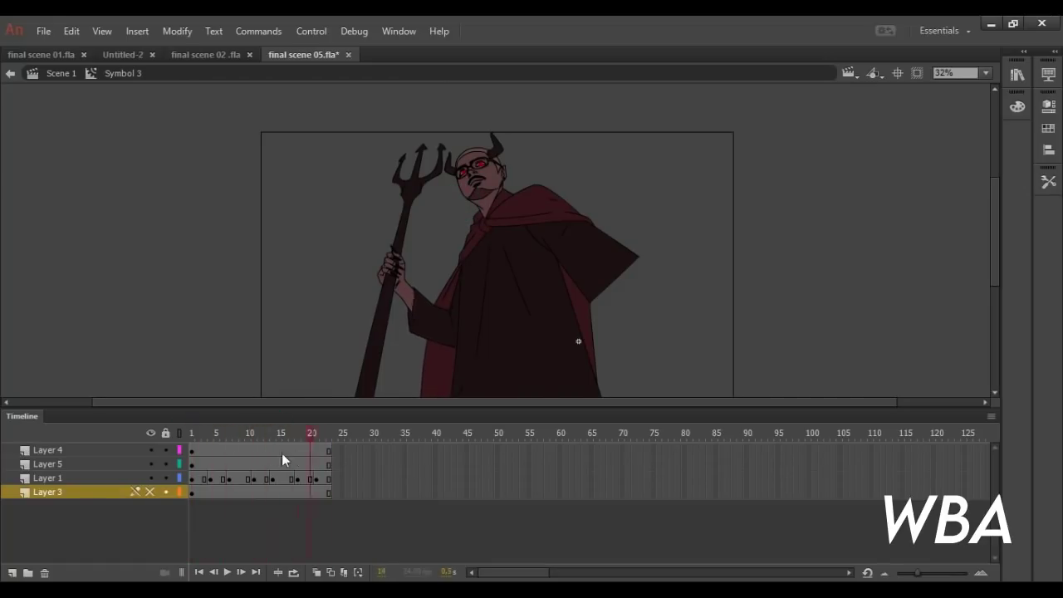
# - Toggle the visibility of Layers 4, 5 and 1 and scrub the timeline to examine the character's separate parts
pyautogui.click(150, 449)
pyautogui.click(151, 463)
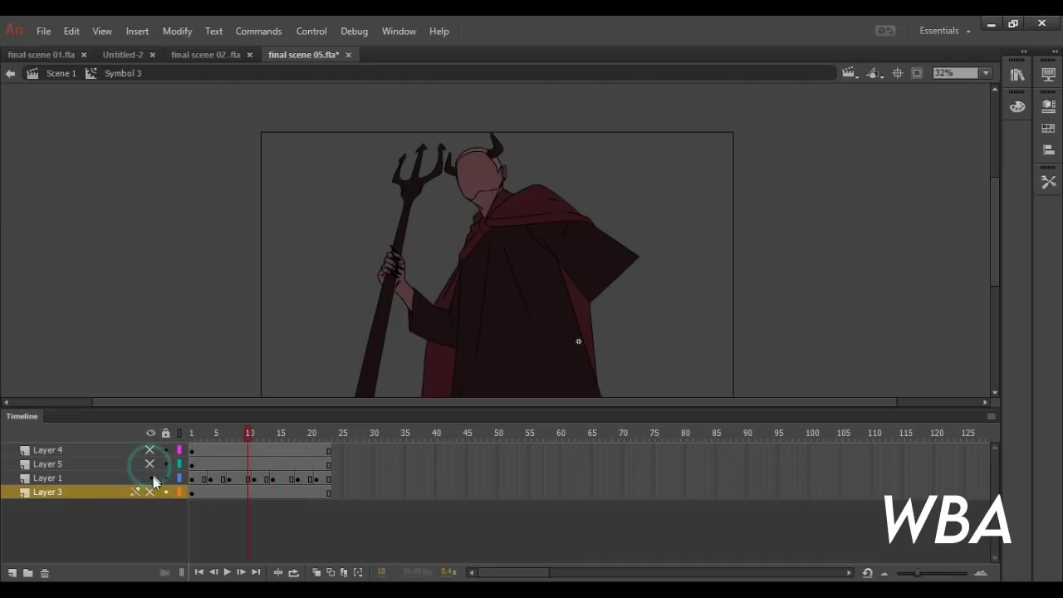
pyautogui.click(150, 478)
pyautogui.click(151, 479)
pyautogui.moveTo(249, 432); pyautogui.dragTo(199, 461)
pyautogui.click(151, 463)
pyautogui.click(149, 477)
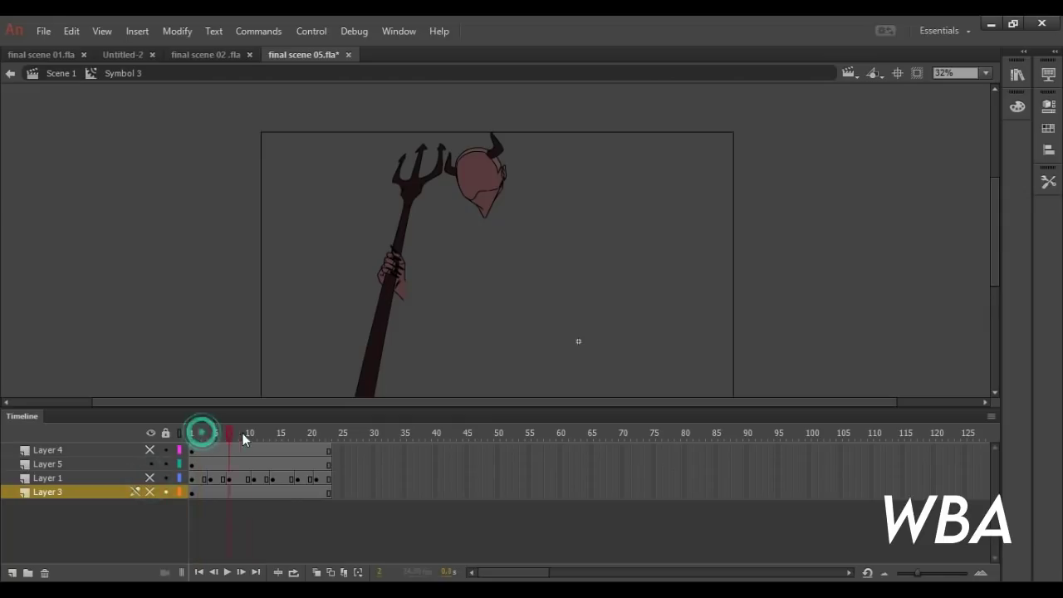
pyautogui.click(150, 478)
# - Return to Scene 1 and inspect the filters applied to the devil character's instance on Layer 2
pyautogui.click(61, 73)
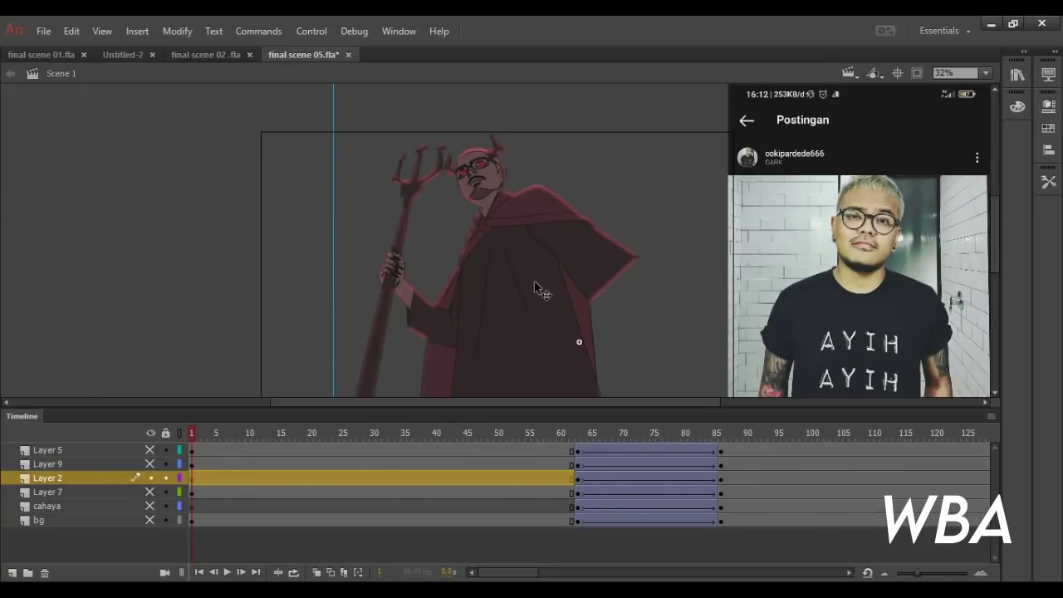
pyautogui.click(598, 191)
pyautogui.click(541, 280)
pyautogui.click(1051, 105)
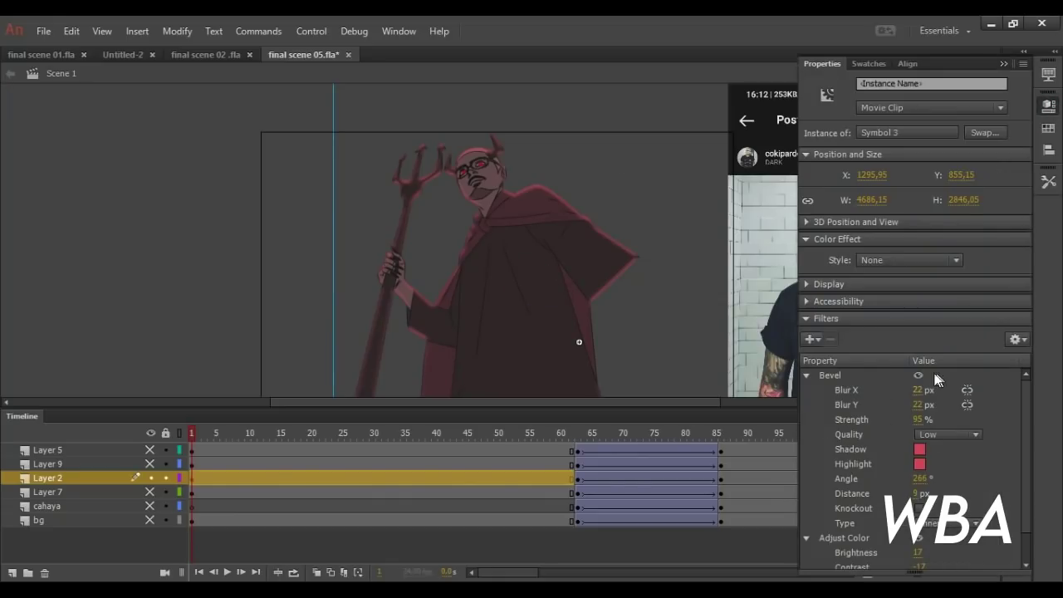
# - Remove the Bevel and Adjust Color filters from the devil character's instance on Layer 2
pyautogui.click(837, 375)
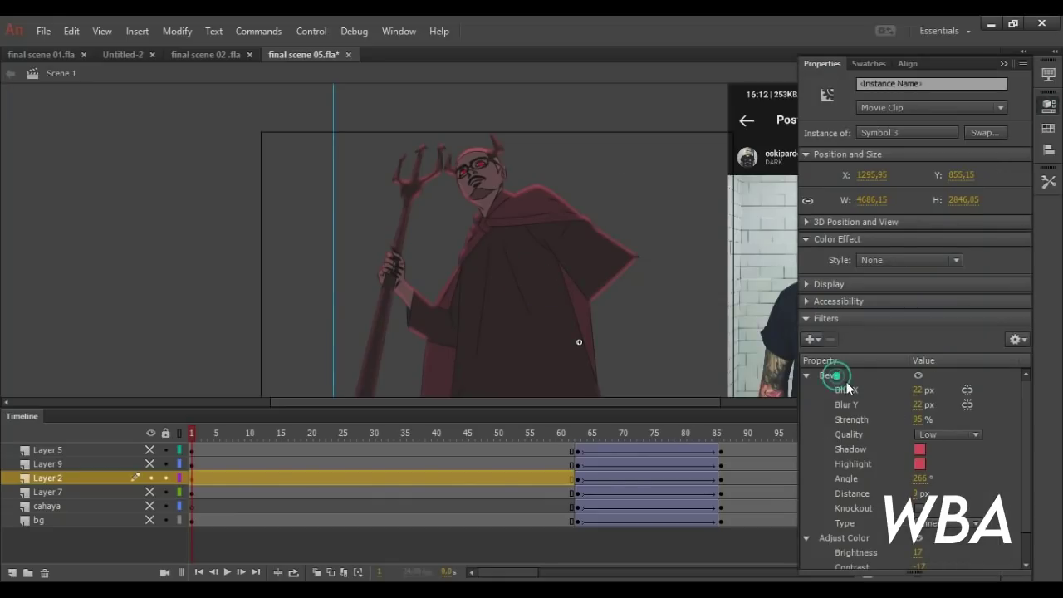
pyautogui.click(831, 340)
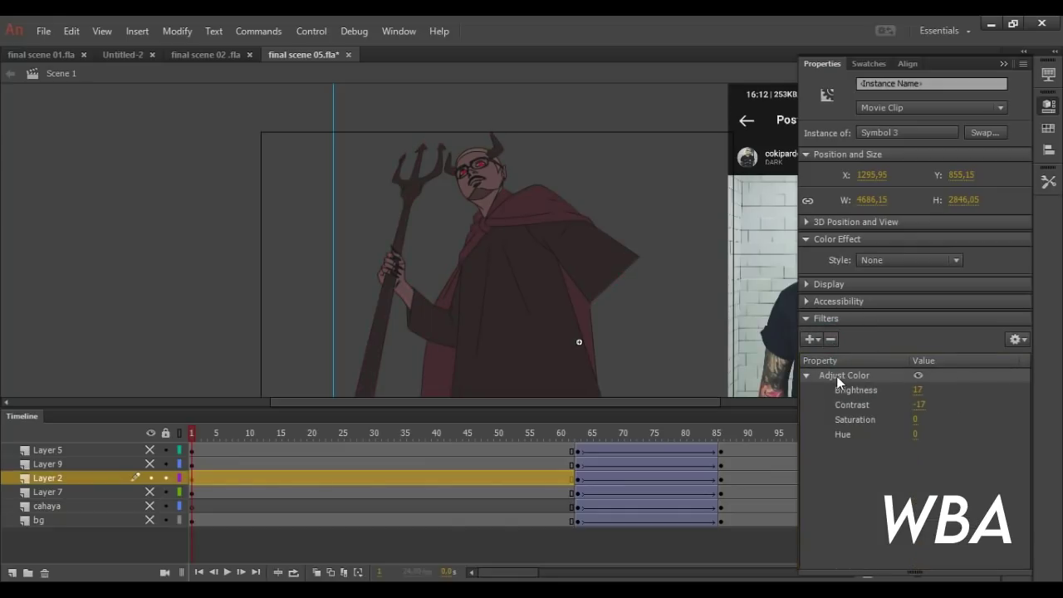
pyautogui.click(836, 375)
pyautogui.click(831, 340)
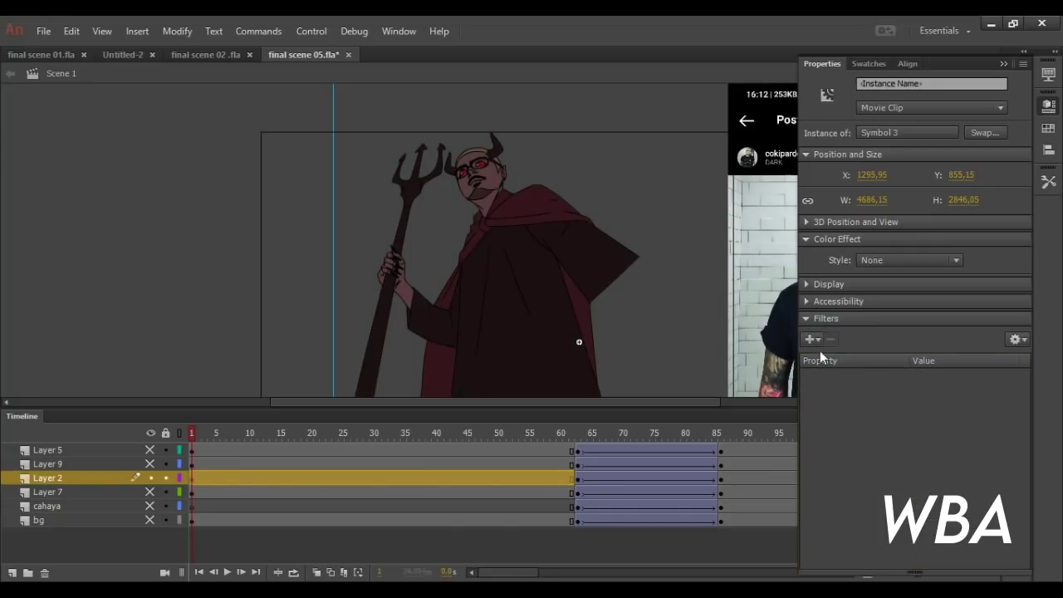
# - Add an Adjust Color filter to the devil character with brightness 13 and contrast -12
pyautogui.click(813, 339)
pyautogui.click(843, 460)
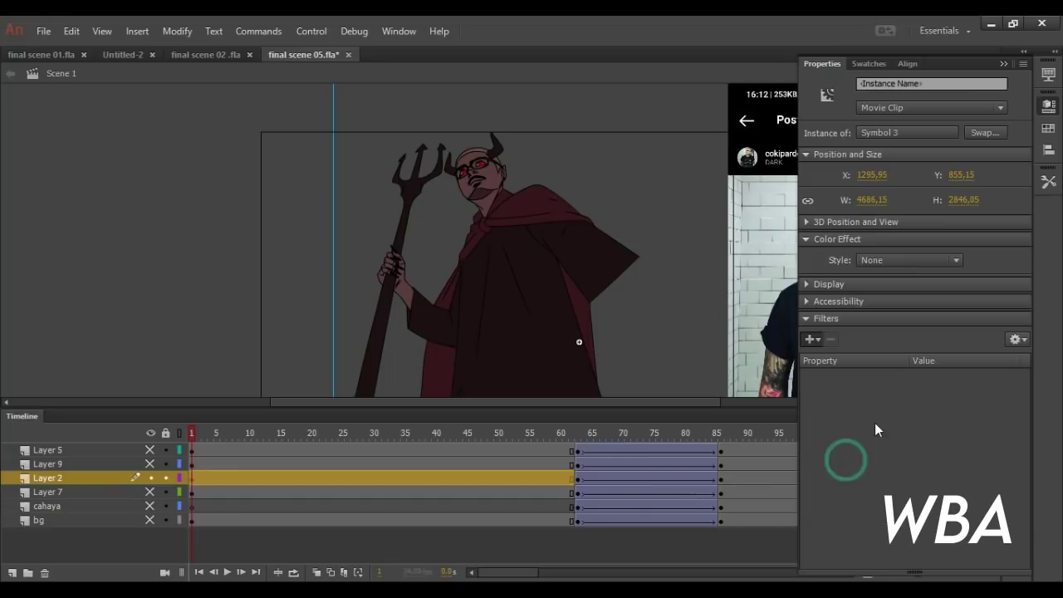
pyautogui.moveTo(915, 389); pyautogui.dragTo(939, 412)
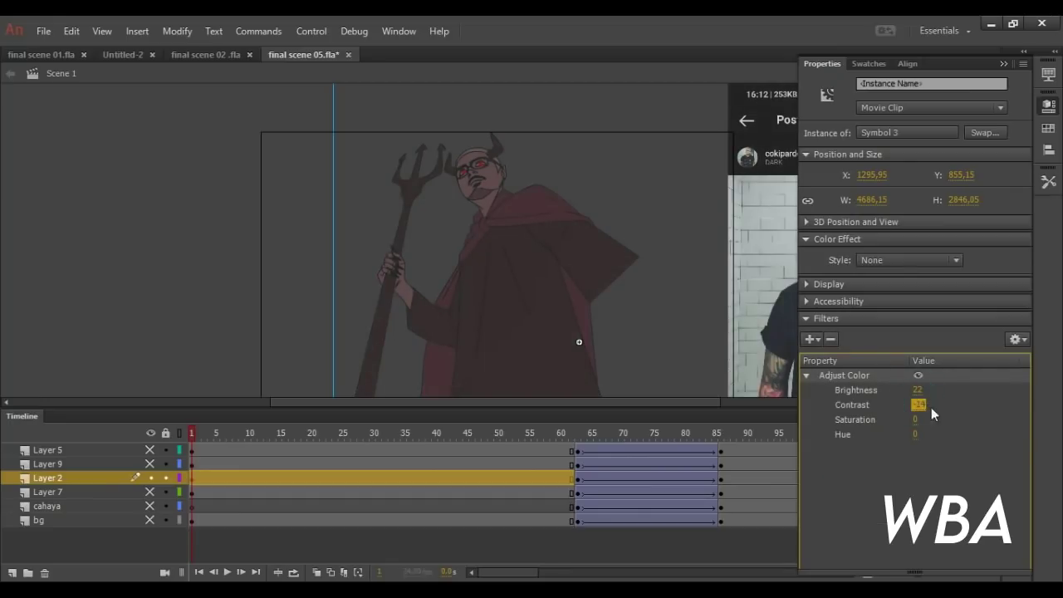
pyautogui.click(832, 339)
pyautogui.hotkey('ctrl', 'z')
pyautogui.click(812, 338)
pyautogui.click(846, 347)
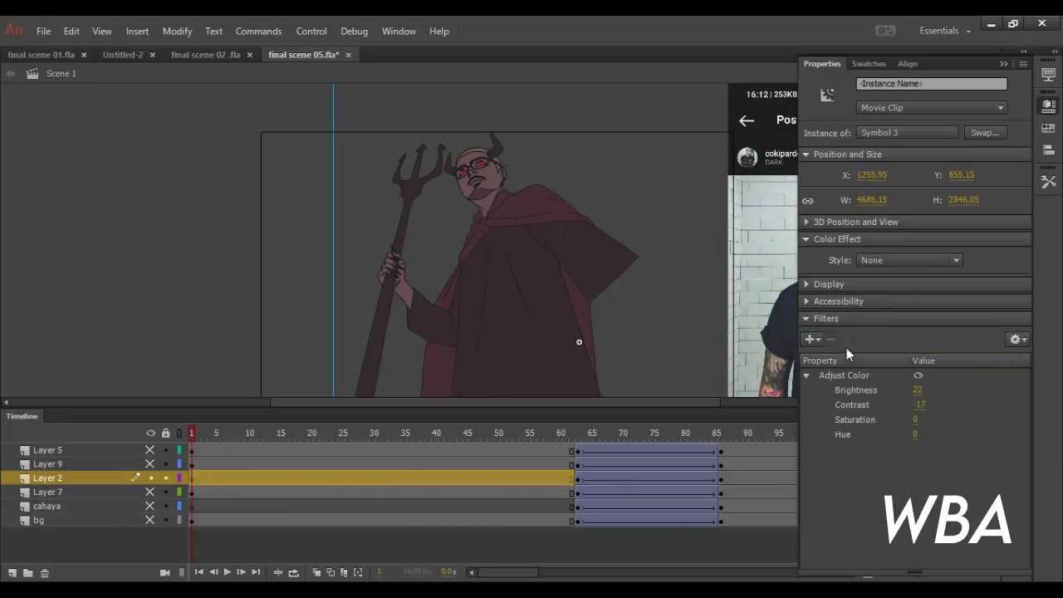
pyautogui.moveTo(915, 405); pyautogui.dragTo(835, 366)
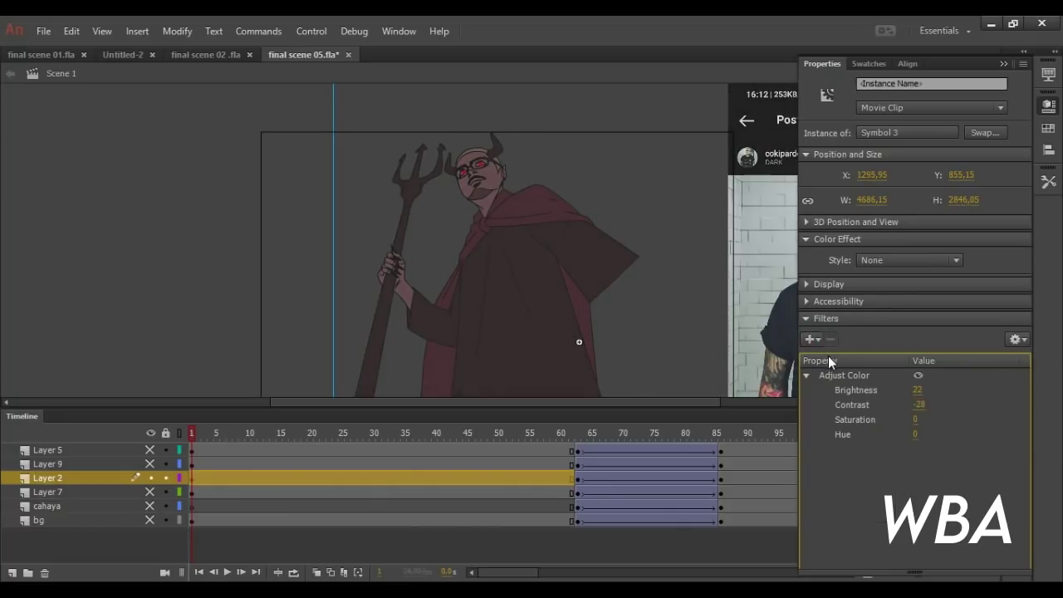
pyautogui.click(918, 404)
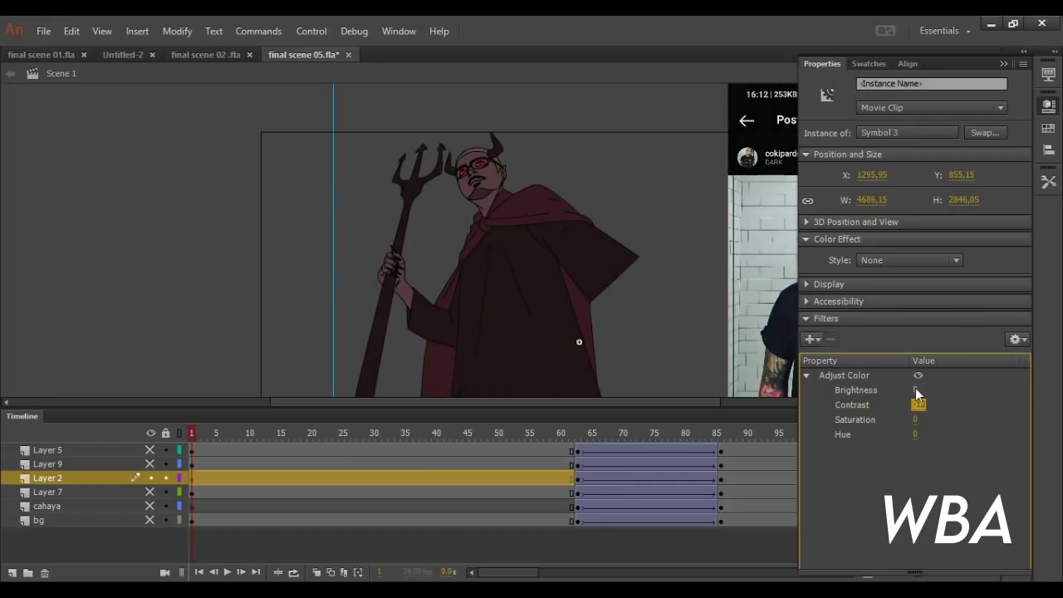
pyautogui.write('-12')
pyautogui.click(918, 390)
# - Add a Glow filter to the devil character with Inner glow enabled and the colour set to #FF6666
pyautogui.click(811, 339)
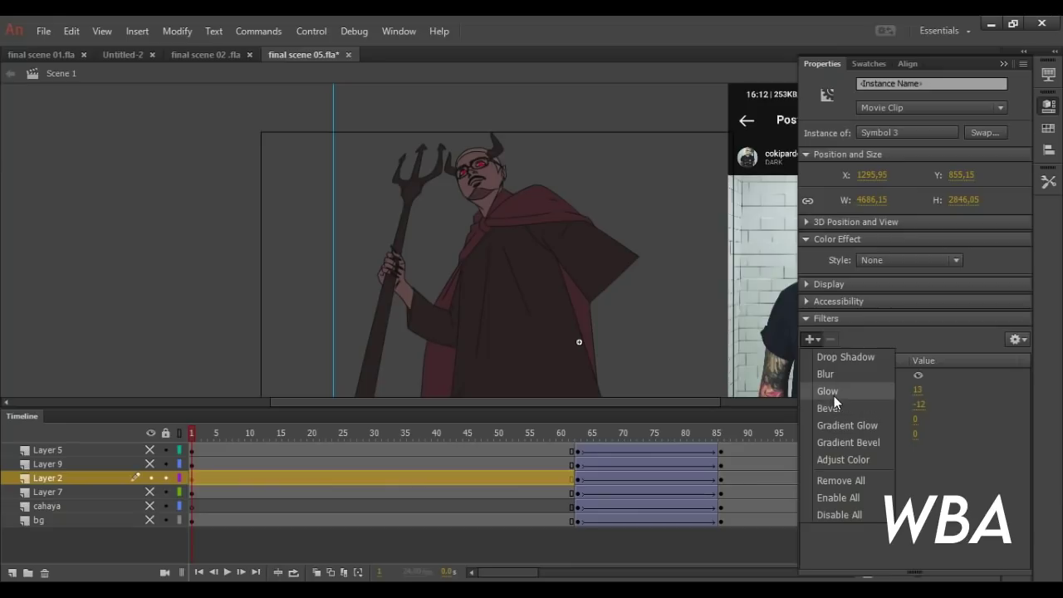
pyautogui.click(829, 391)
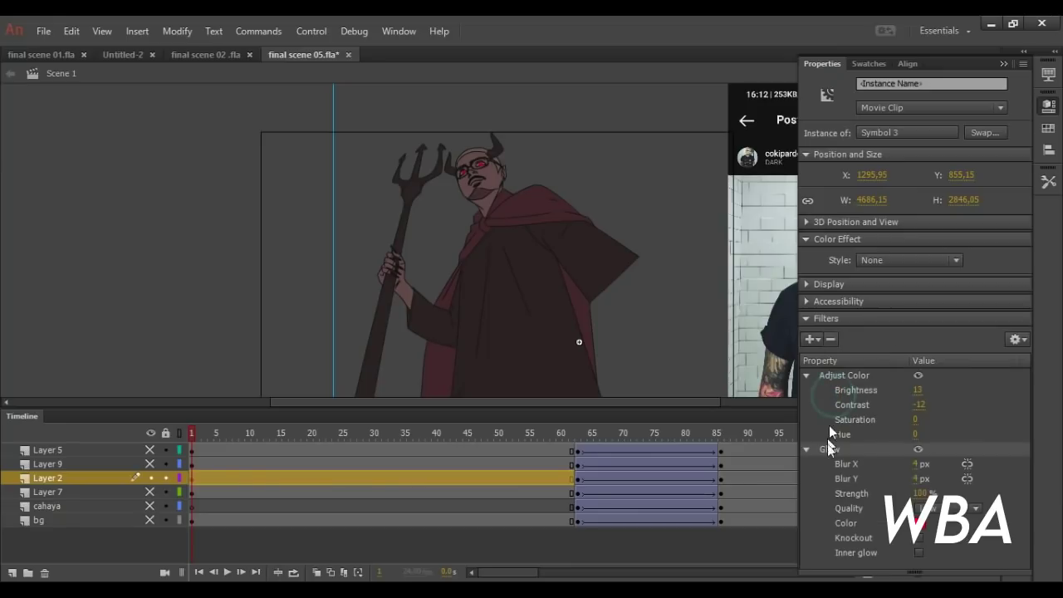
pyautogui.click(919, 552)
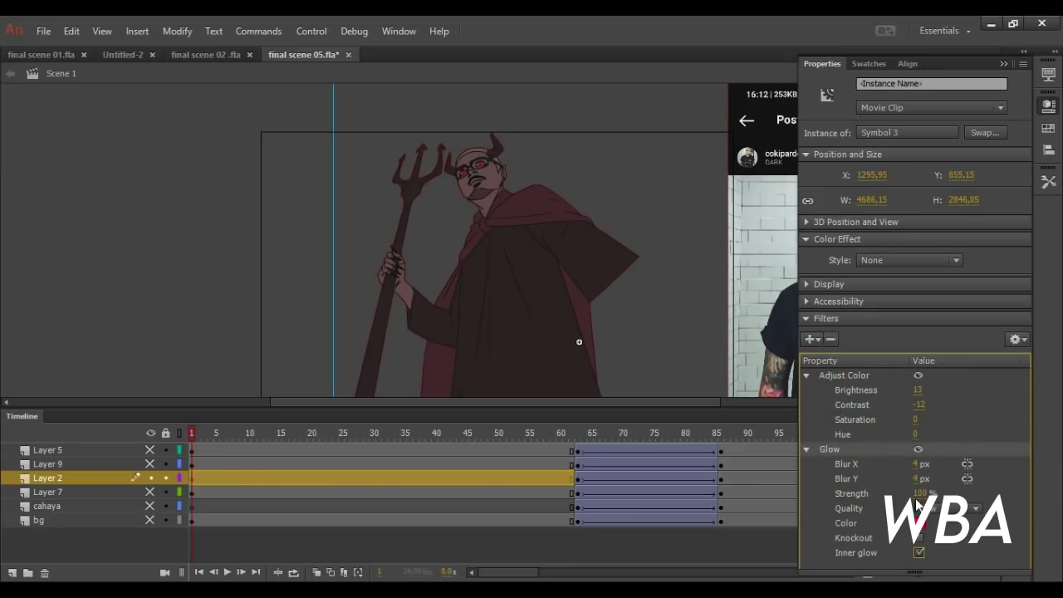
pyautogui.click(919, 524)
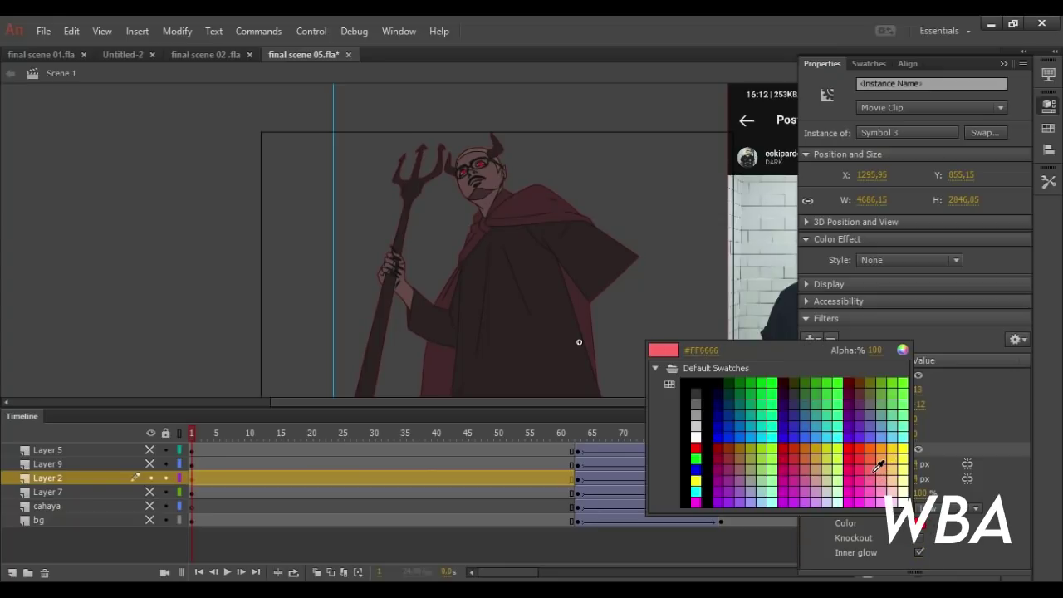
pyautogui.click(876, 471)
# - Link the glow's blur values, then set its strength to 140% and its blur to 21 px
pyautogui.click(968, 478)
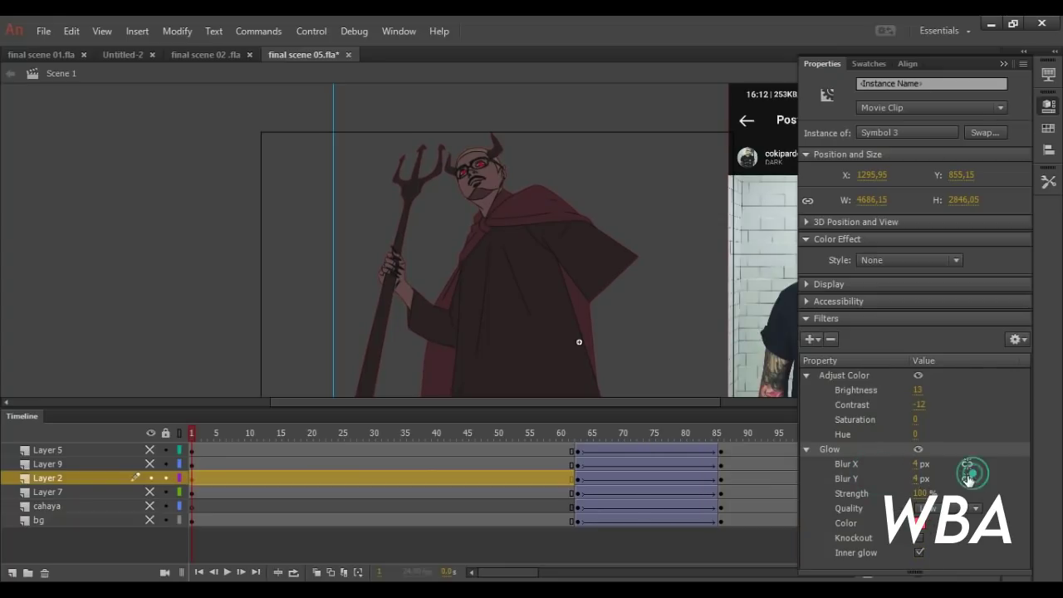
pyautogui.click(922, 490)
pyautogui.click(924, 489)
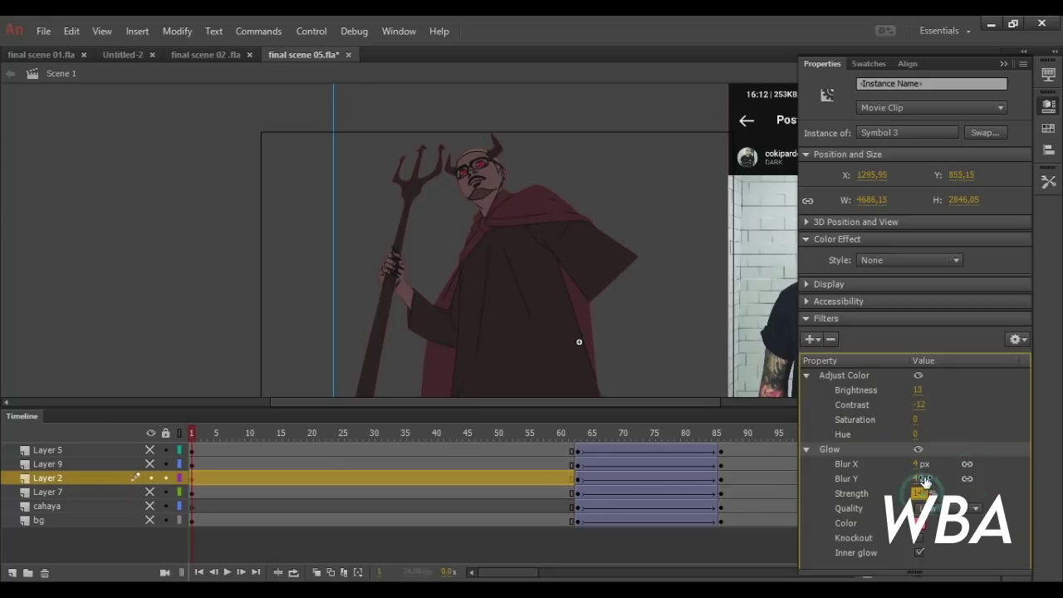
pyautogui.moveTo(918, 463); pyautogui.dragTo(930, 477)
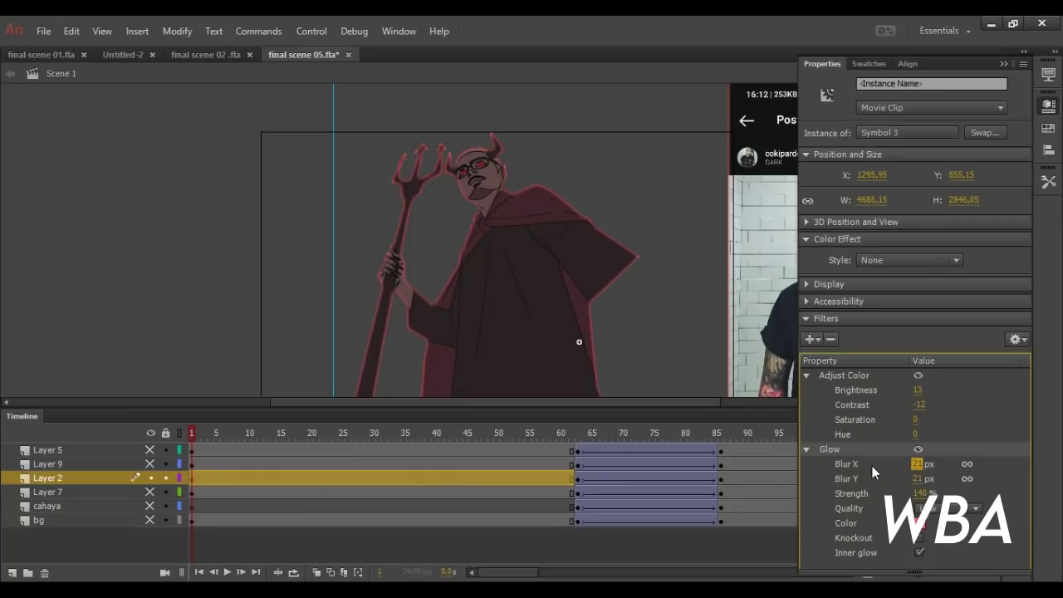
# - Add a Bevel filter to the devil character with a light pink highlight and a nearly transparent shadow
pyautogui.click(812, 339)
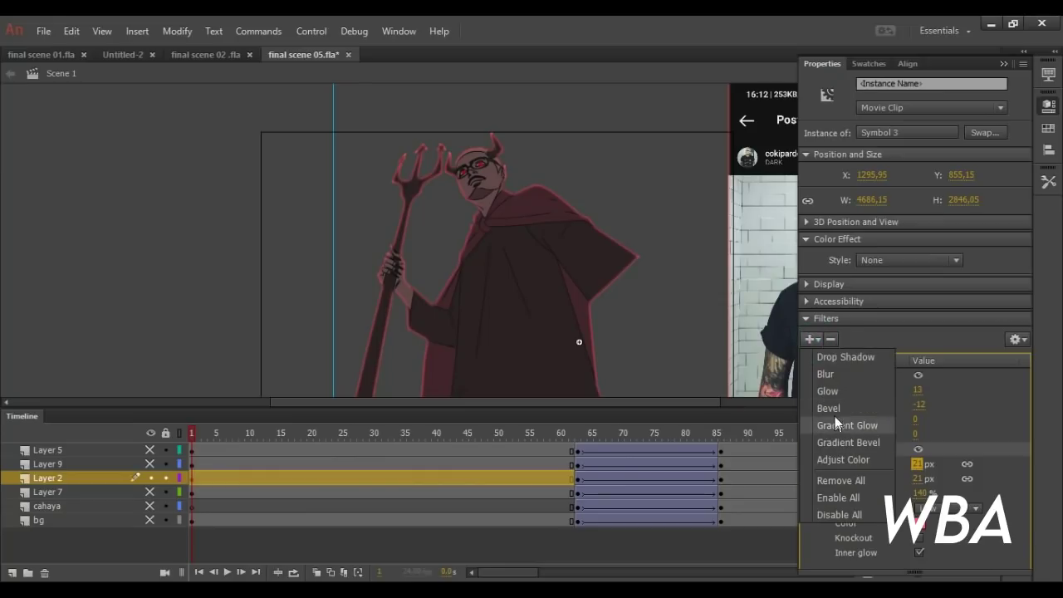
pyautogui.click(833, 410)
pyautogui.click(919, 502)
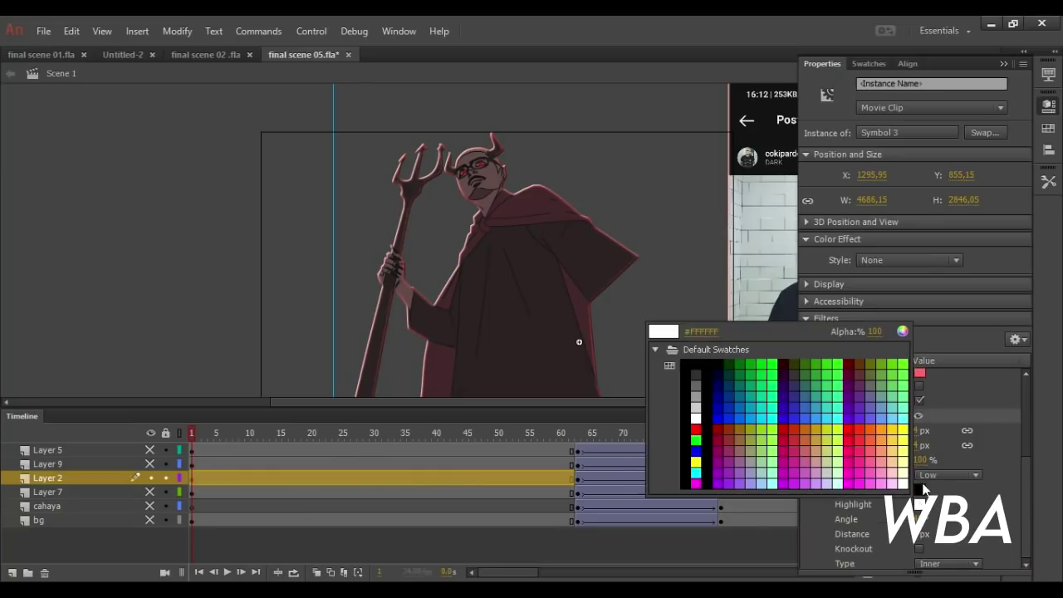
pyautogui.click(884, 470)
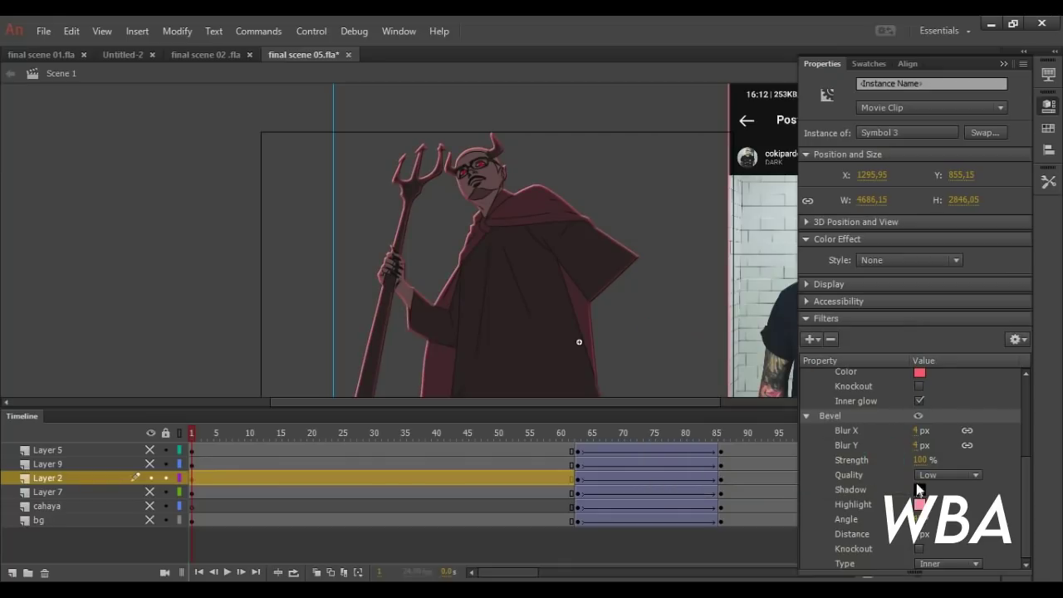
pyautogui.click(917, 490)
pyautogui.click(877, 318)
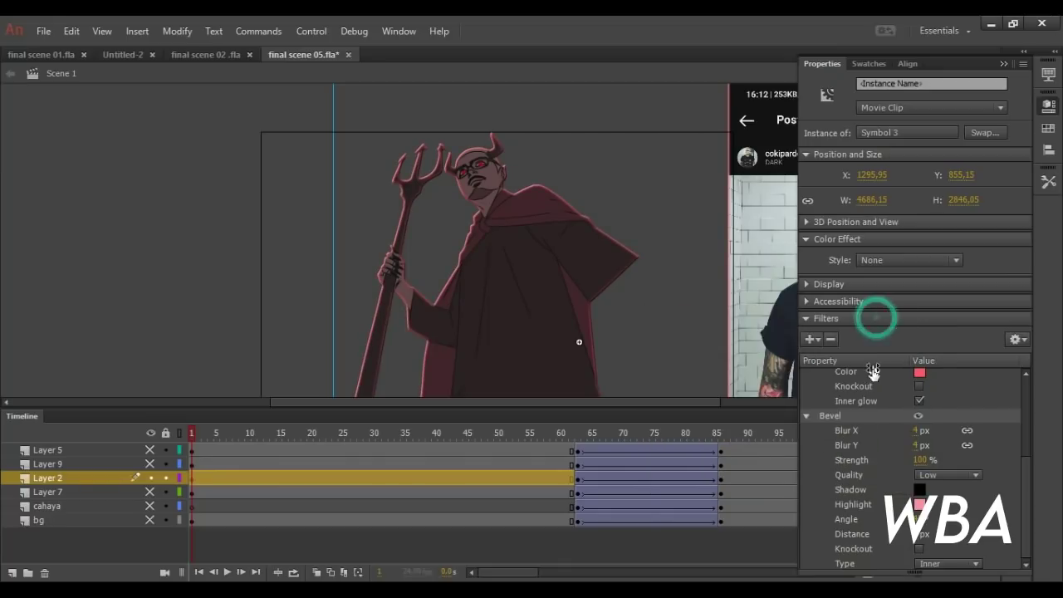
pyautogui.click(918, 489)
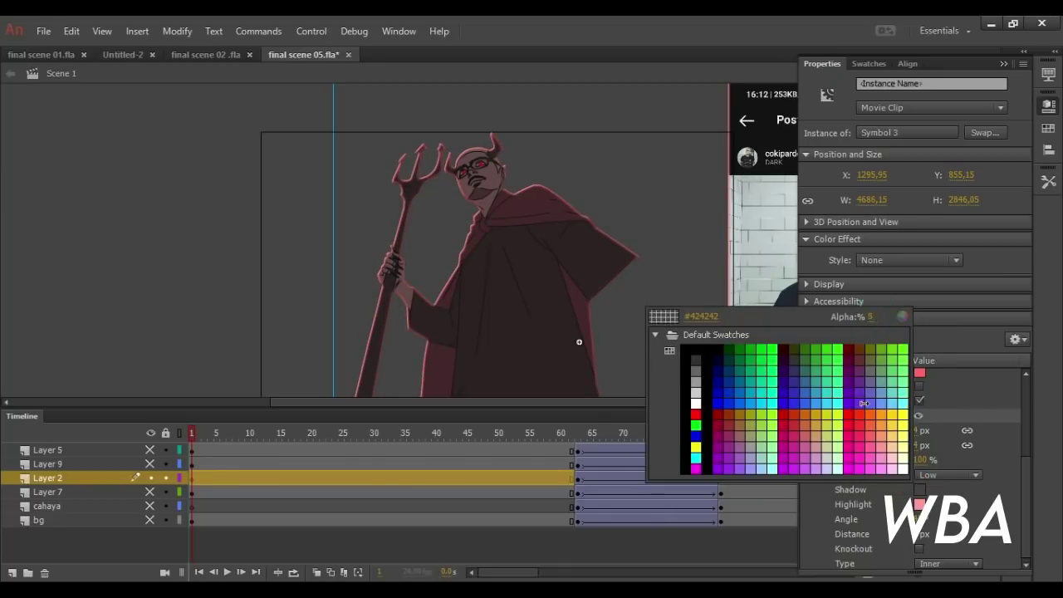
pyautogui.click(939, 507)
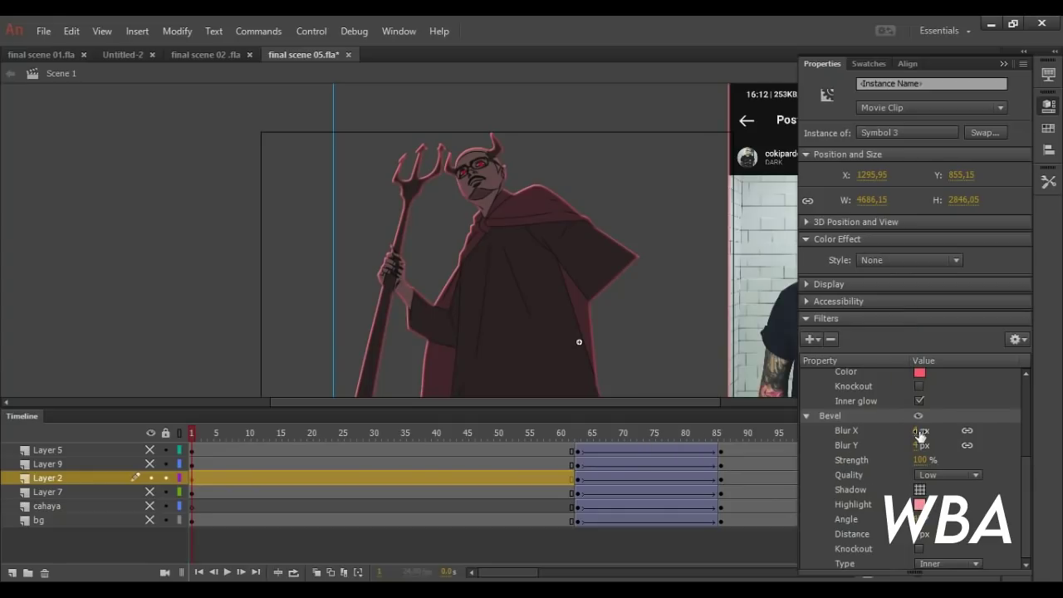
# - Adjust the Bevel filter's strength, angle and distance to refine the rim light on the character
pyautogui.click(924, 462)
pyautogui.write('108')
pyautogui.click(917, 533)
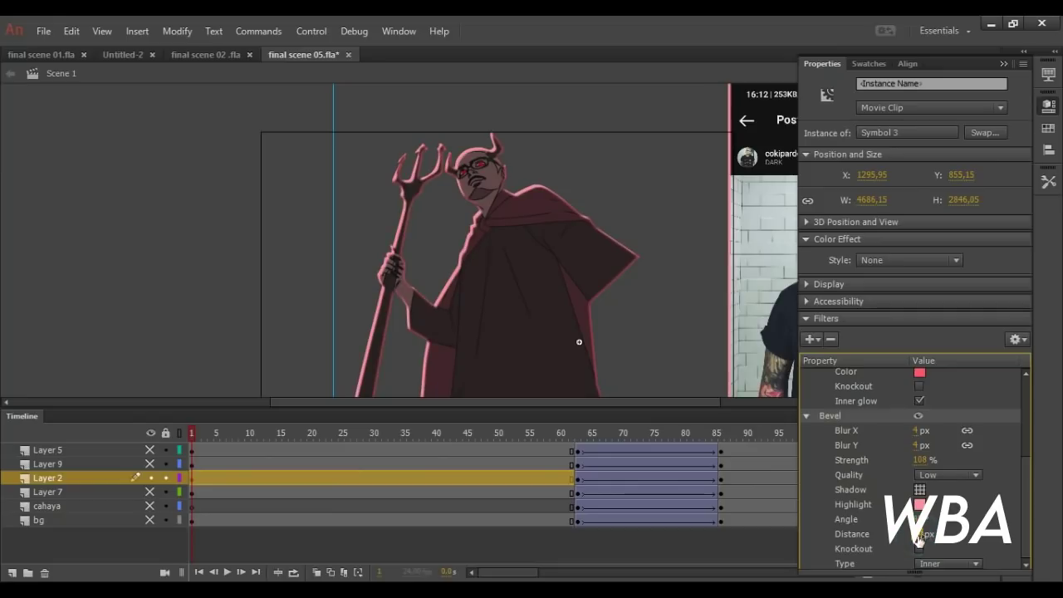
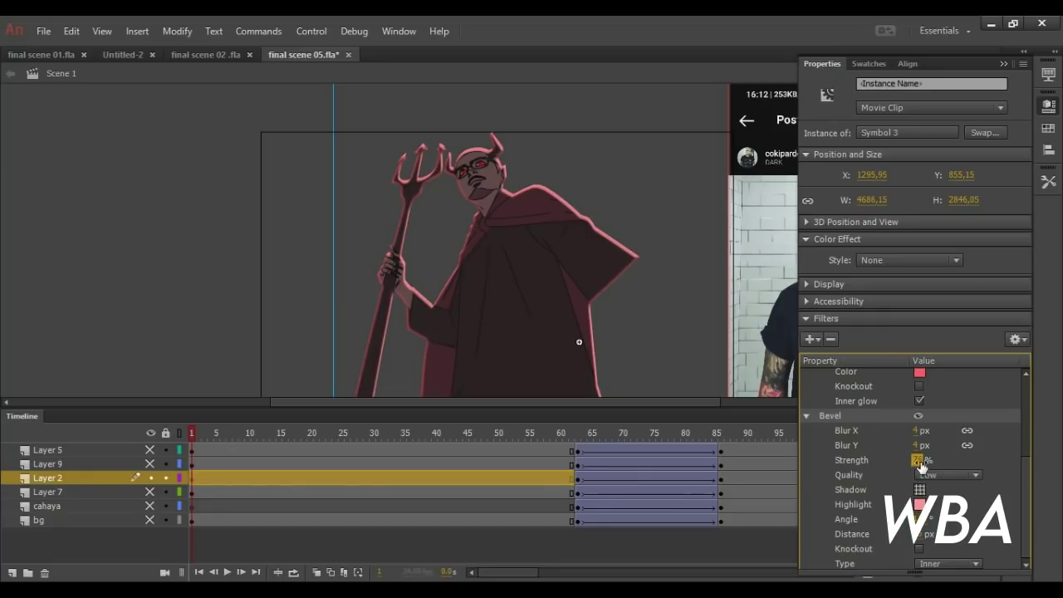
pyautogui.moveTo(924, 461); pyautogui.dragTo(922, 466)
pyautogui.click(921, 462)
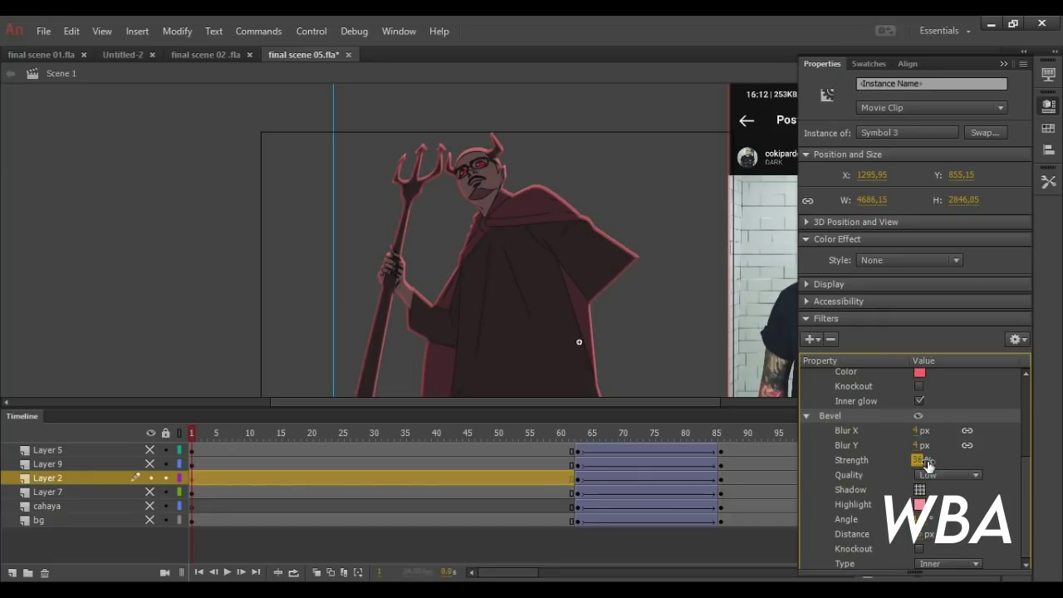
# - Hide the devil character's Layer 2 to isolate the flames on Layer 7, and scrub the timeline to preview them
pyautogui.hotkey('ctrl', 'F3')
pyautogui.click(155, 479)
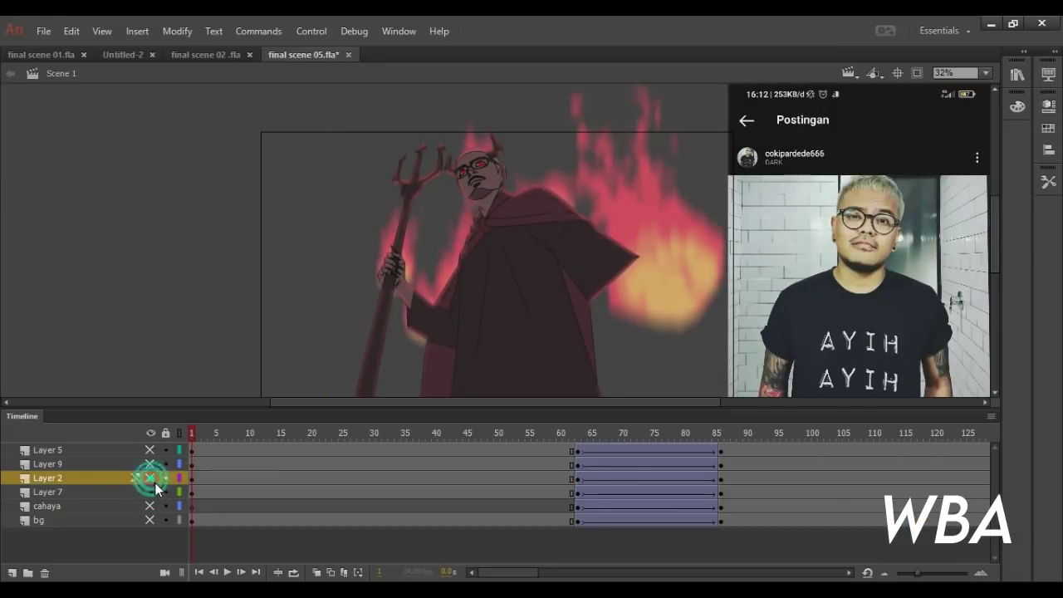
pyautogui.moveTo(193, 435); pyautogui.dragTo(273, 433)
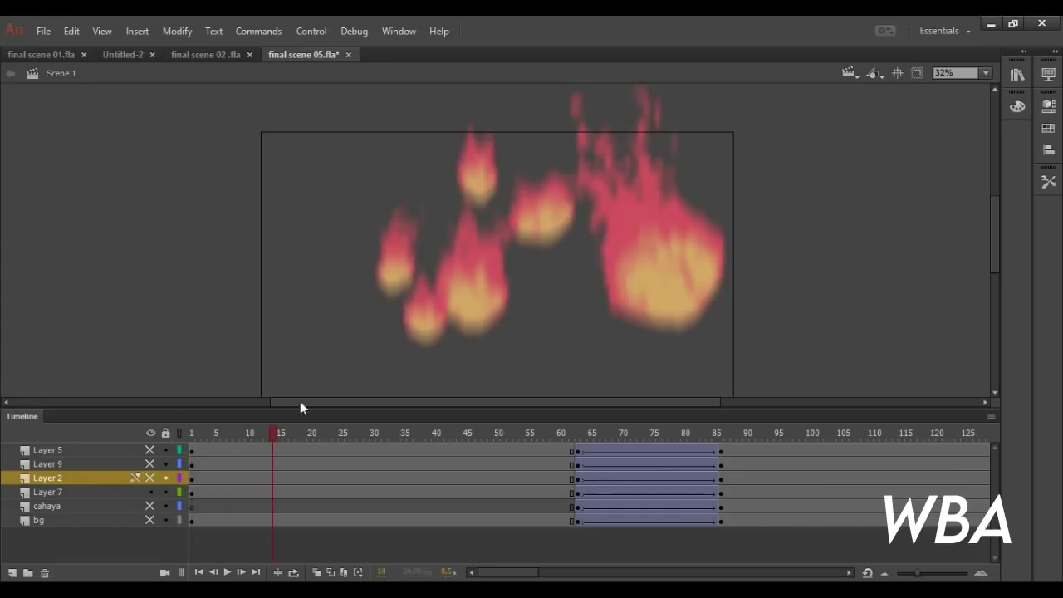
# - Open the flame symbol and the middle flame nested inside it, and examine its frame-by-frame animation
pyautogui.doubleClick(479, 293)
pyautogui.doubleClick(476, 291)
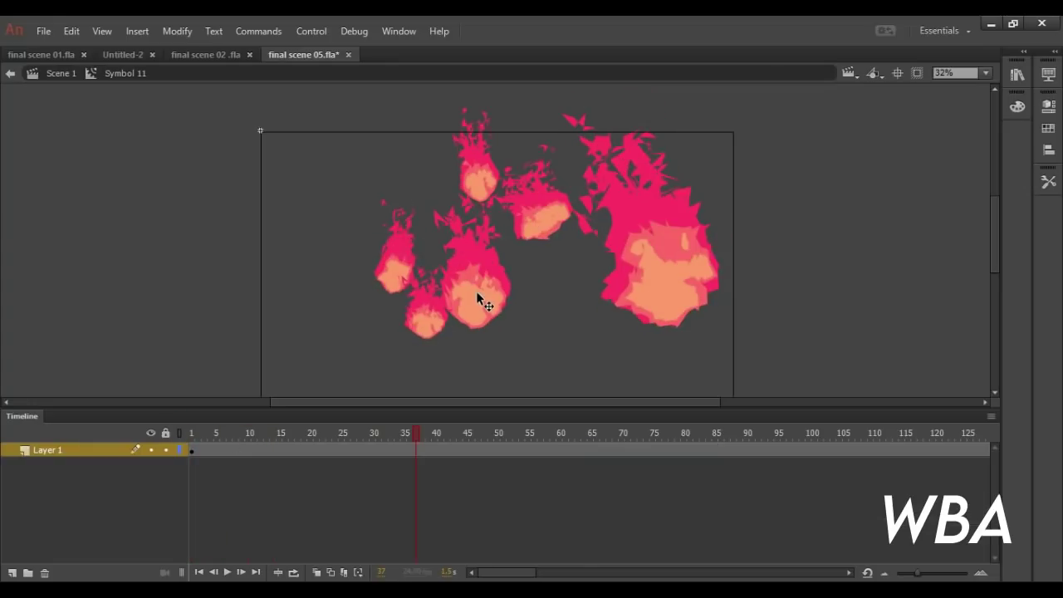
pyautogui.moveTo(335, 431); pyautogui.dragTo(951, 449)
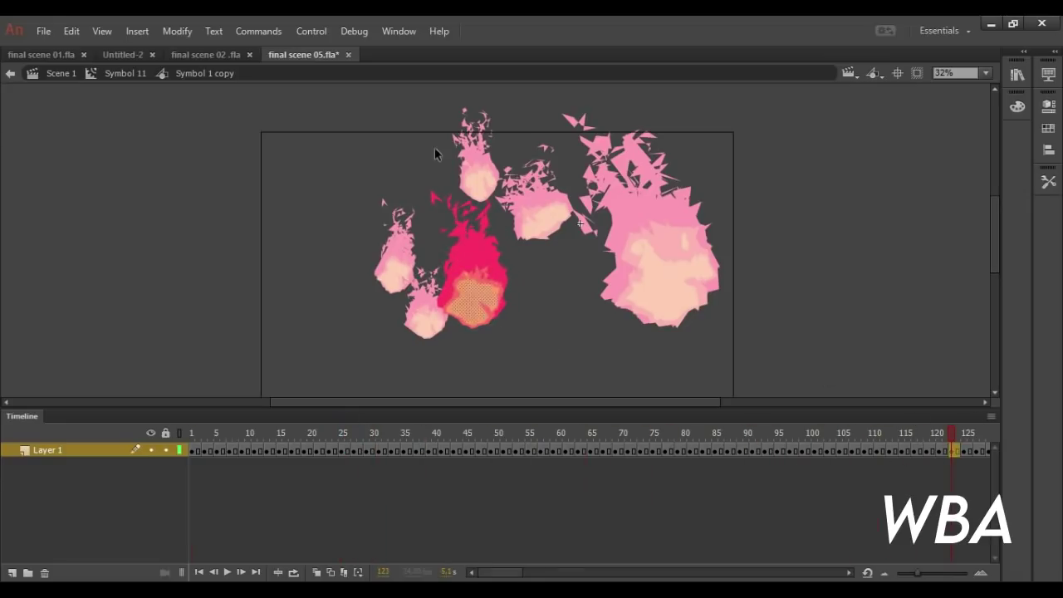
pyautogui.click(359, 450)
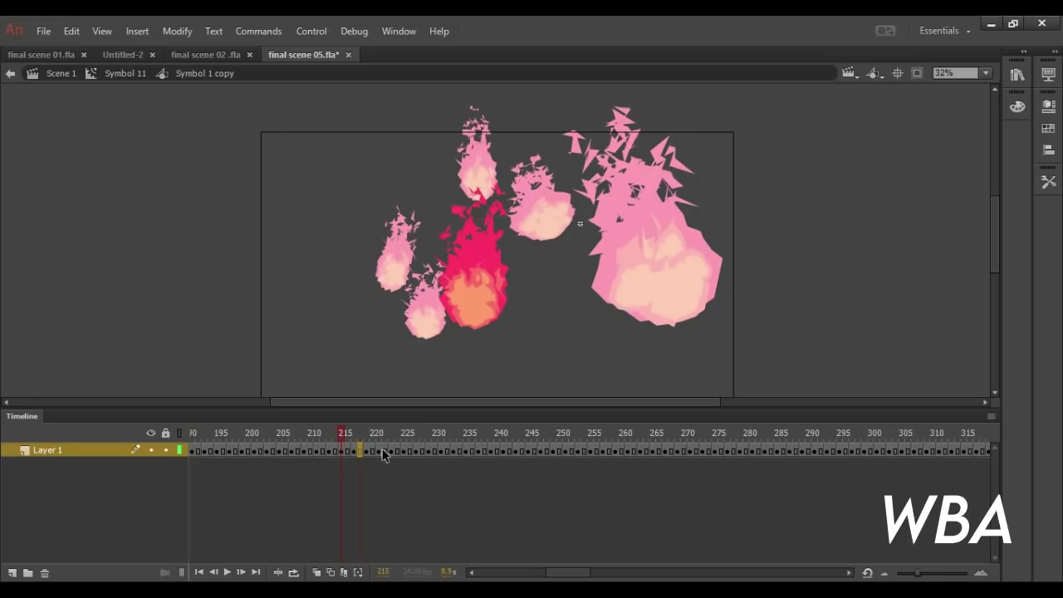
pyautogui.click(385, 449)
pyautogui.click(408, 449)
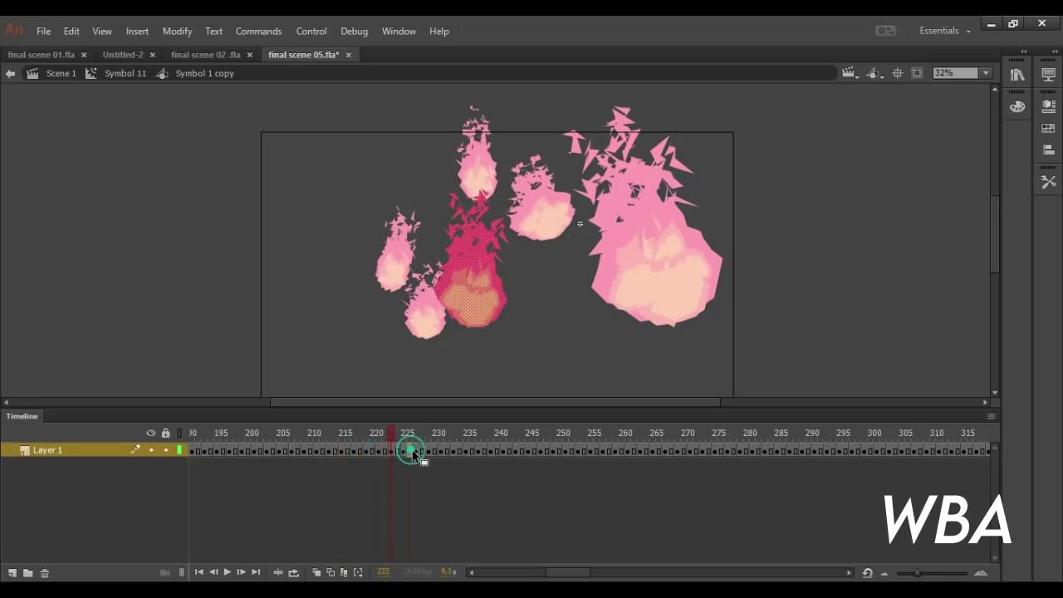
# - Return to Symbol 11, go back to frame 1 and select the middle flame
pyautogui.click(124, 73)
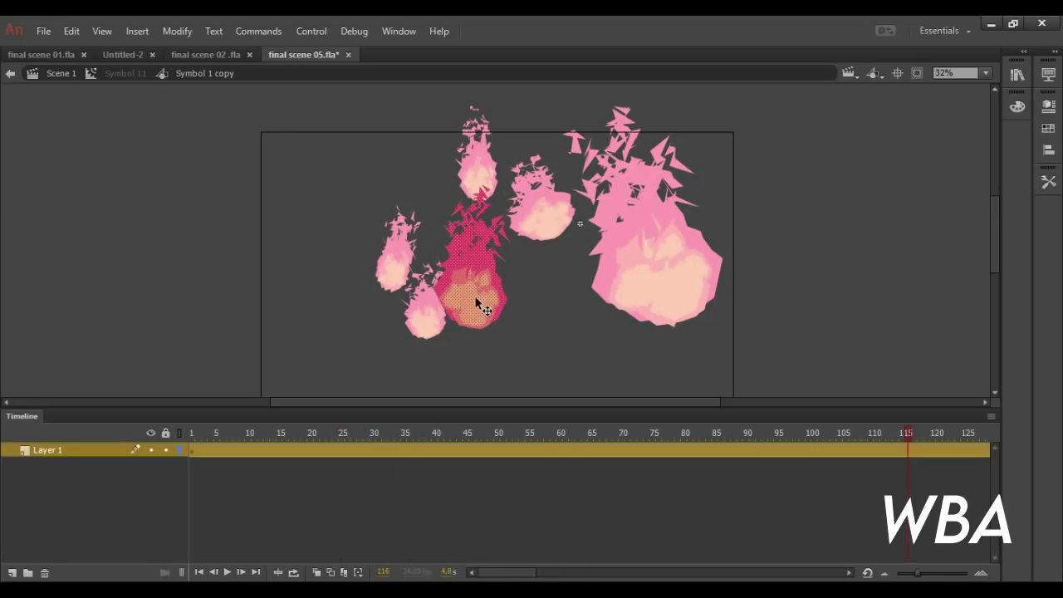
pyautogui.click(196, 433)
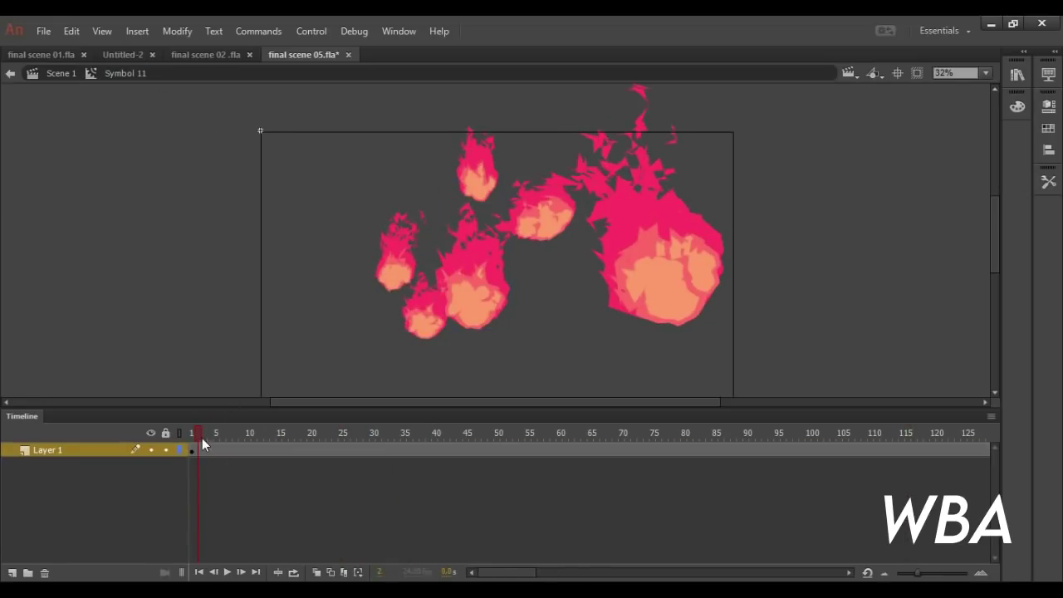
pyautogui.moveTo(201, 438)
pyautogui.mouseDown()
pyautogui.moveTo(298, 432)
pyautogui.moveTo(186, 433)
pyautogui.mouseUp()
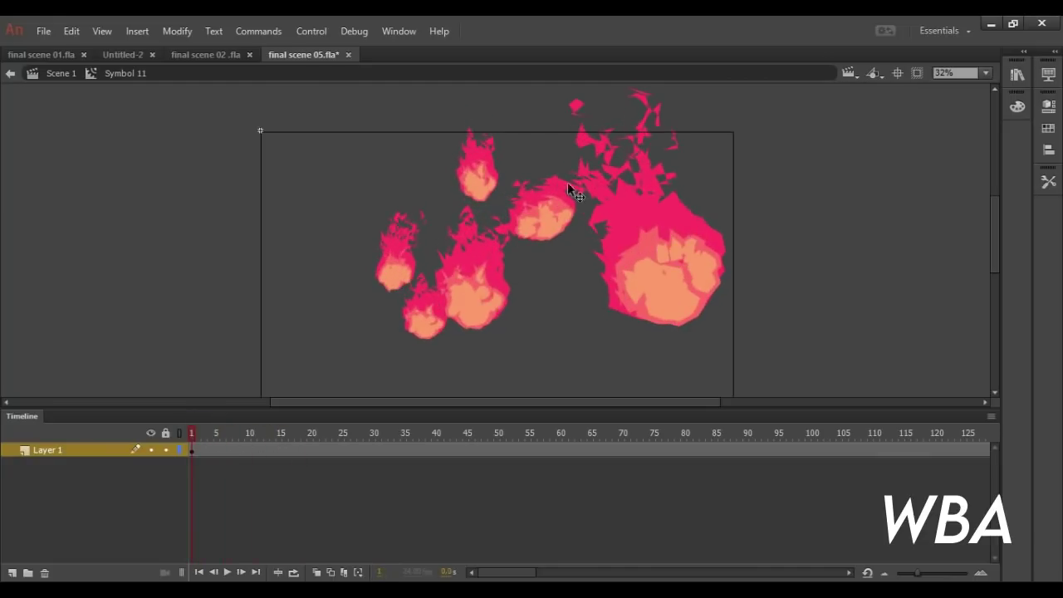
pyautogui.click(196, 450)
pyautogui.click(196, 432)
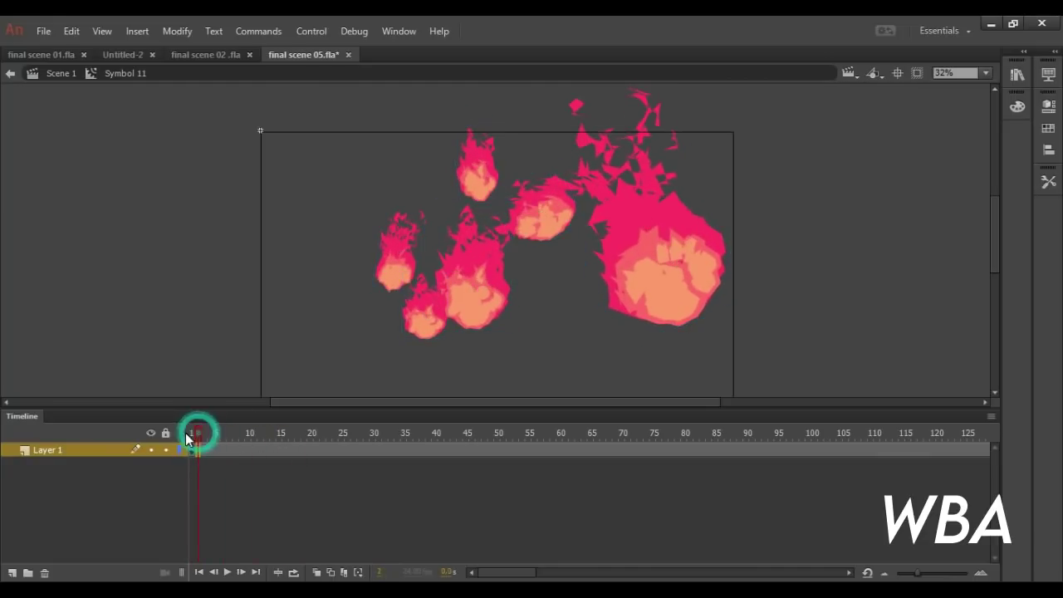
pyautogui.click(457, 309)
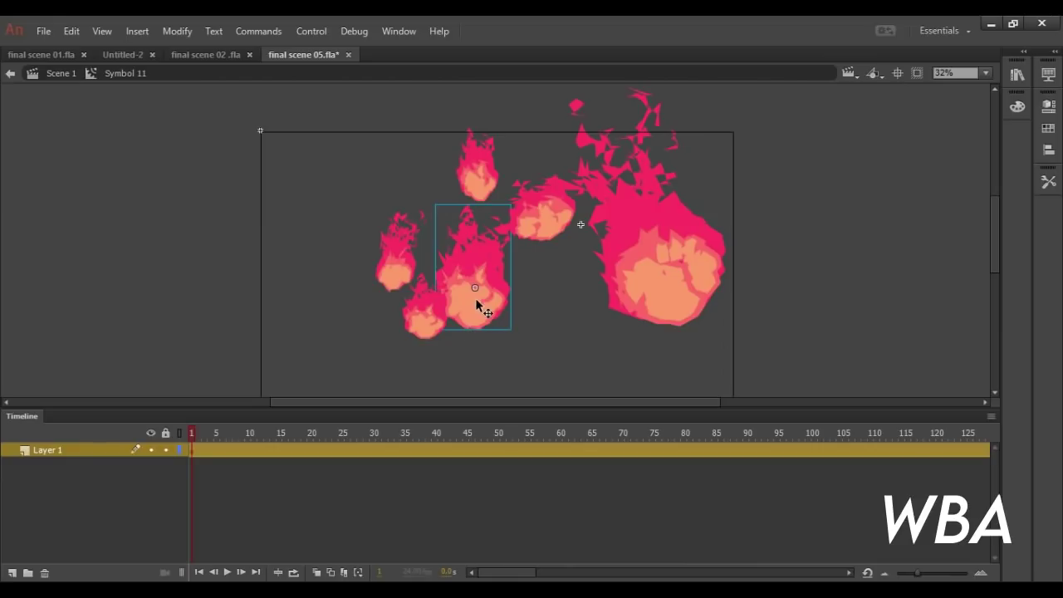
# - Set the middle flame's loop to start from frame 34
pyautogui.click(1048, 106)
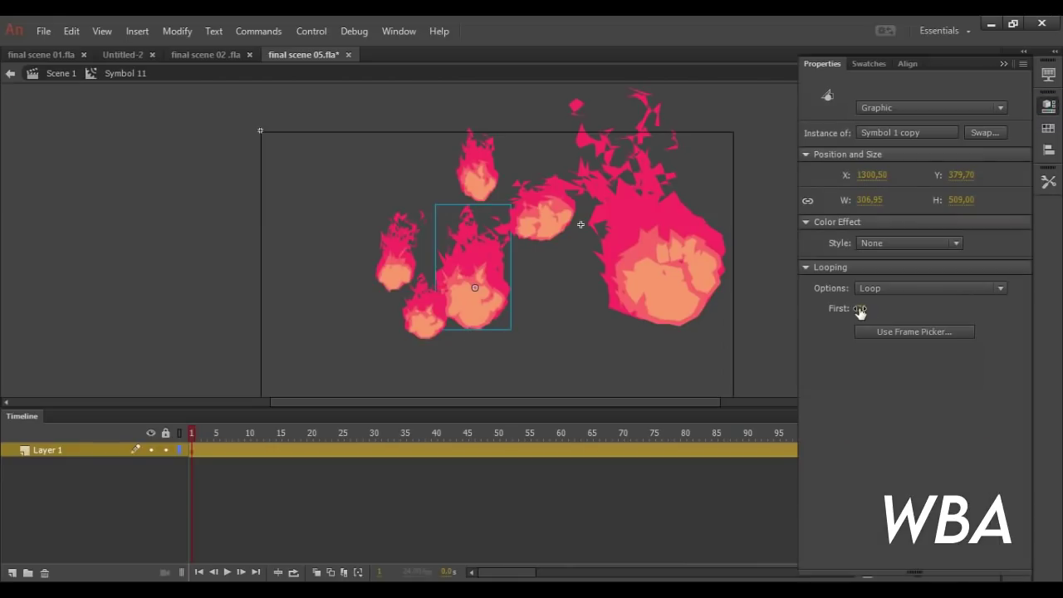
pyautogui.moveTo(861, 309); pyautogui.dragTo(863, 312)
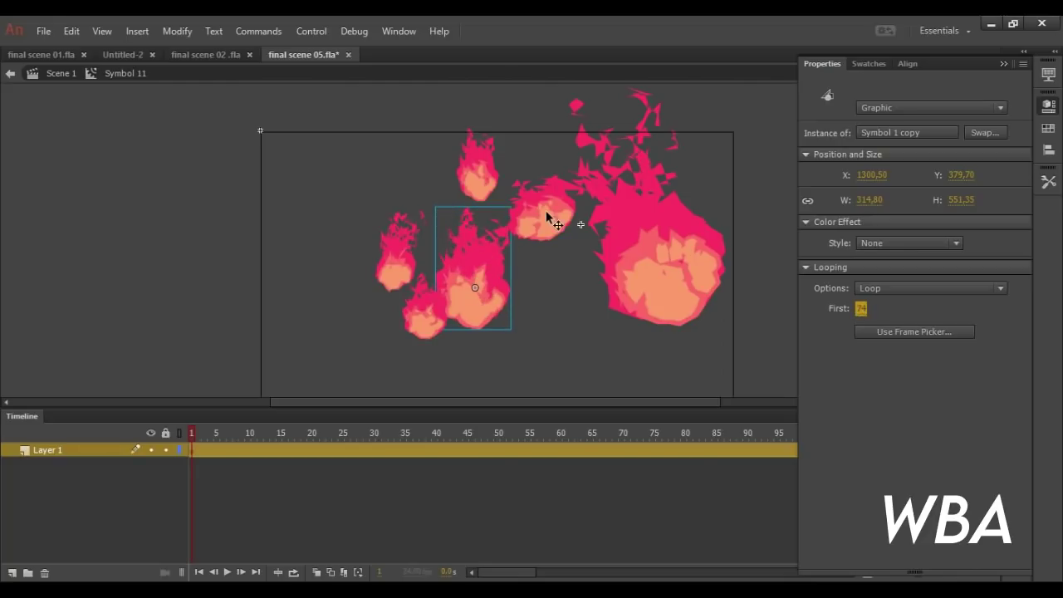
pyautogui.click(532, 286)
# - Try stretching the middle flame taller with Free Transform, undo the change and deselect the flame
pyautogui.press('q')
pyautogui.moveTo(472, 206)
pyautogui.mouseDown()
pyautogui.moveTo(475, 174)
pyautogui.moveTo(473, 196)
pyautogui.mouseUp()
pyautogui.moveTo(511, 265)
pyautogui.mouseDown()
pyautogui.moveTo(544, 265)
pyautogui.moveTo(497, 267)
pyautogui.moveTo(511, 266)
pyautogui.mouseUp()
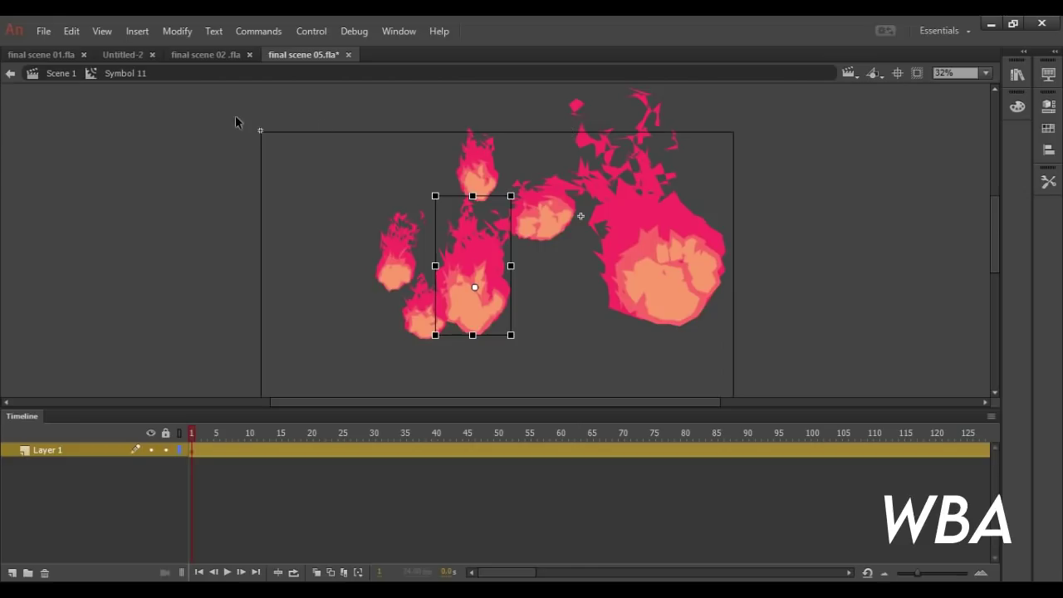
pyautogui.hotkey('ctrl', 'z')
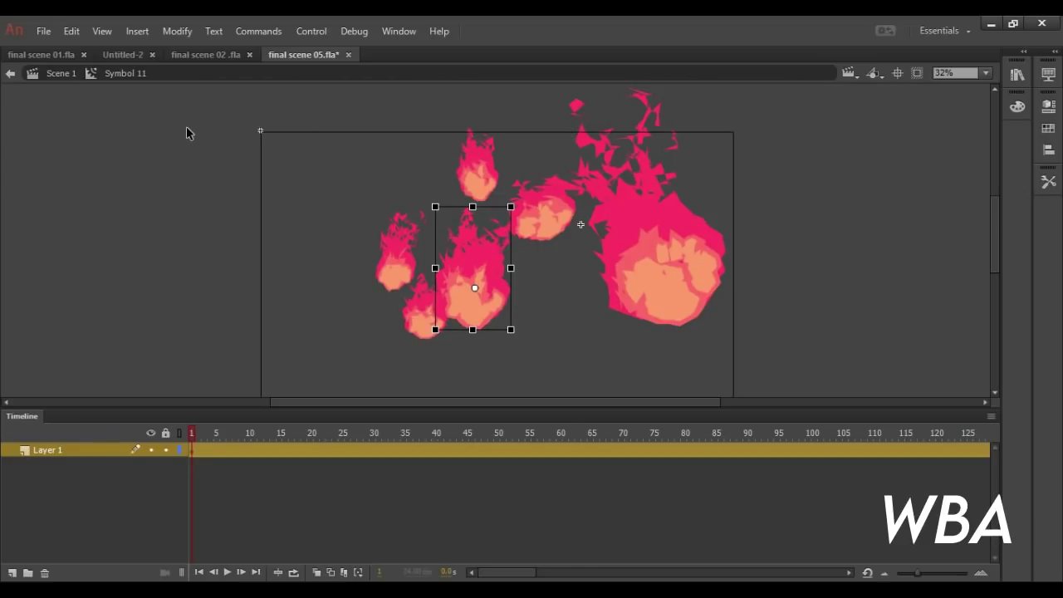
pyautogui.click(186, 121)
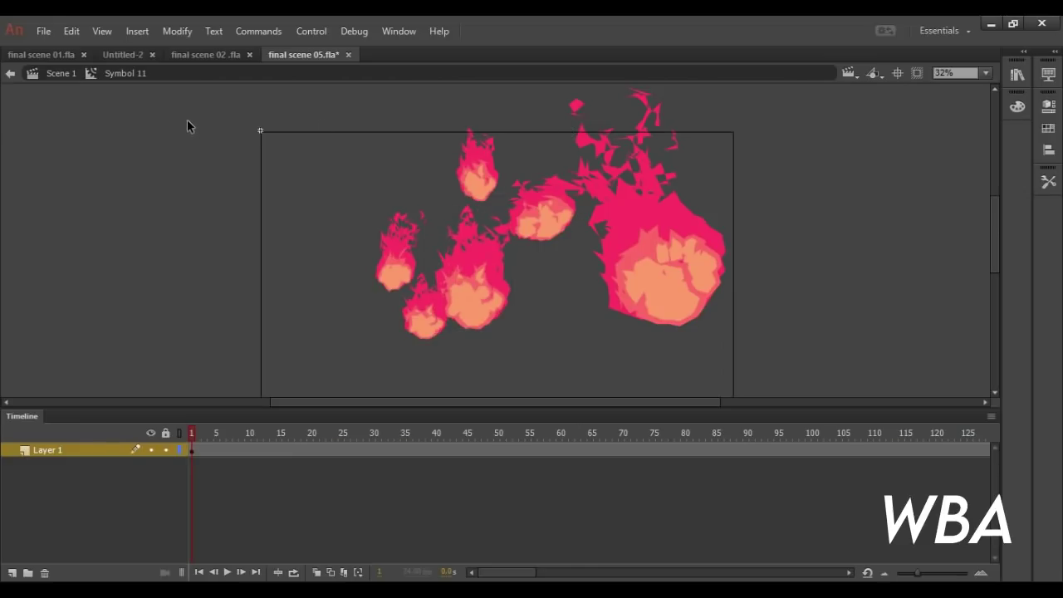
# - Return to Scene 1, examine the Layer 7 flames' color effect and filters, and play their fade-out
pyautogui.click(61, 73)
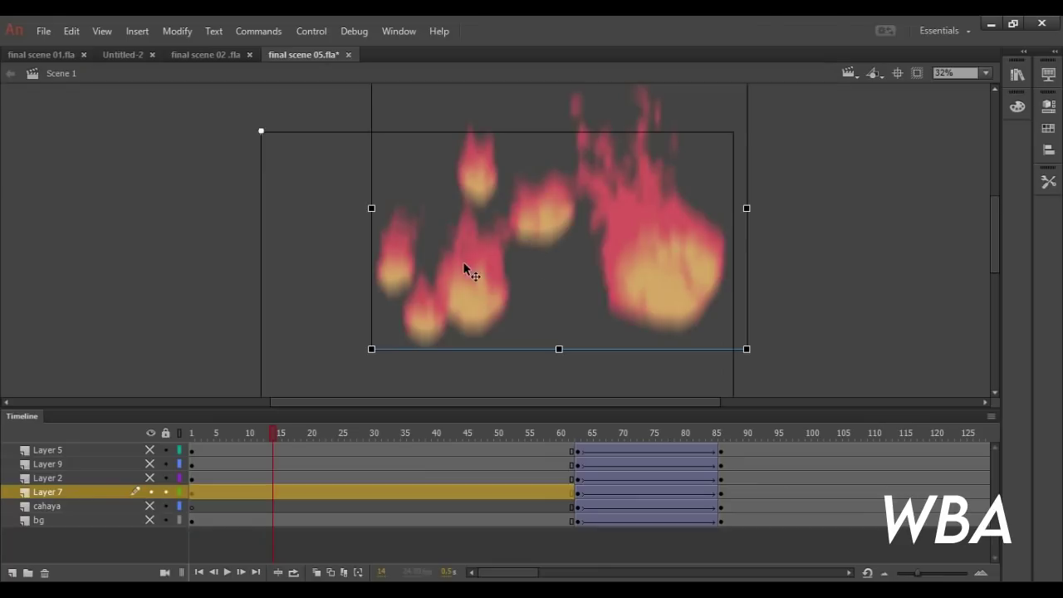
pyautogui.click(1049, 106)
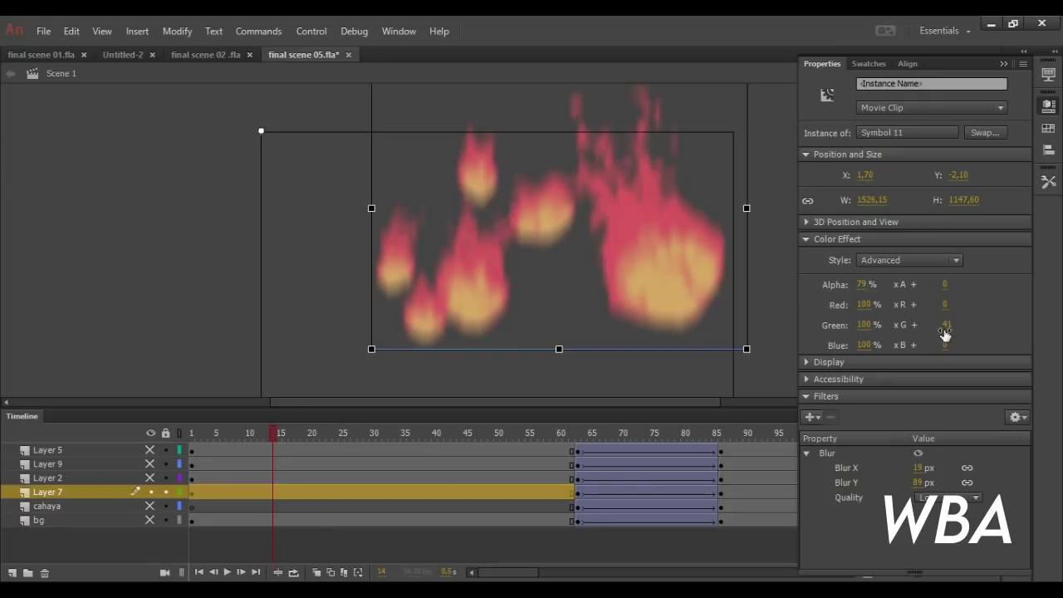
pyautogui.click(275, 435)
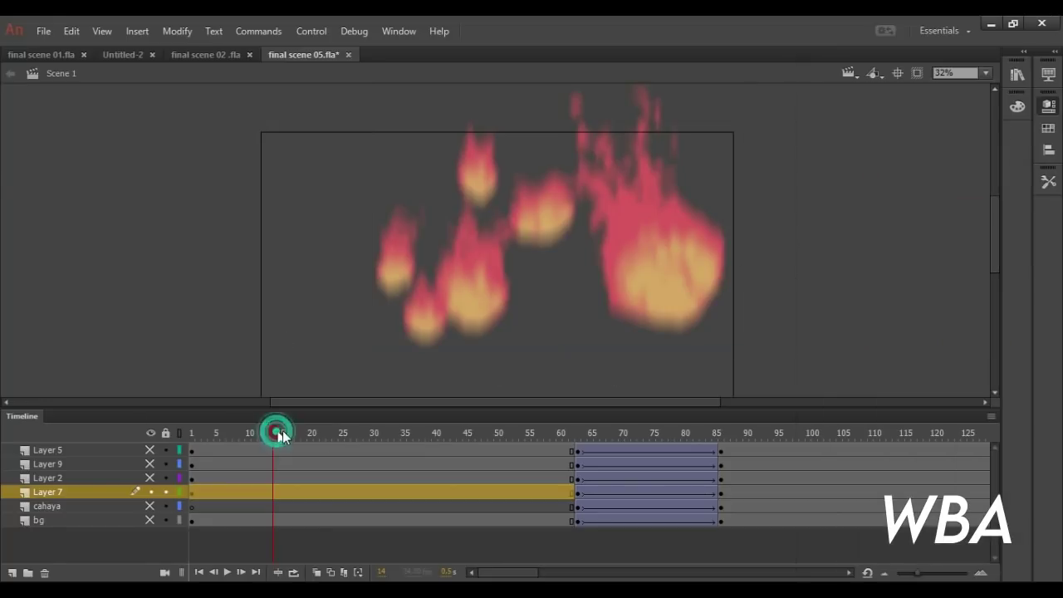
pyautogui.press('Return')
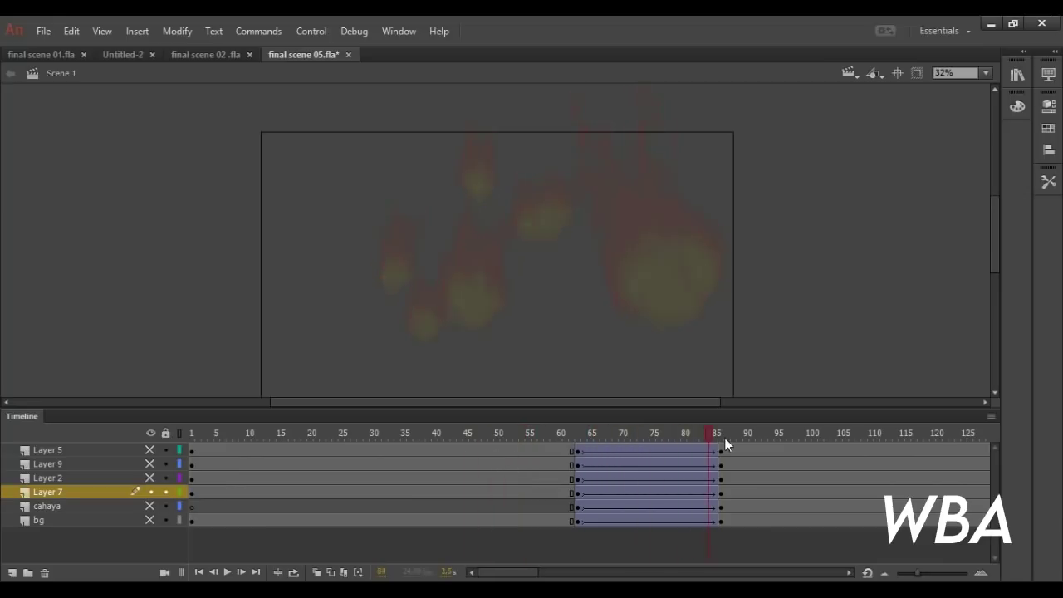
pyautogui.click(660, 277)
pyautogui.click(1048, 106)
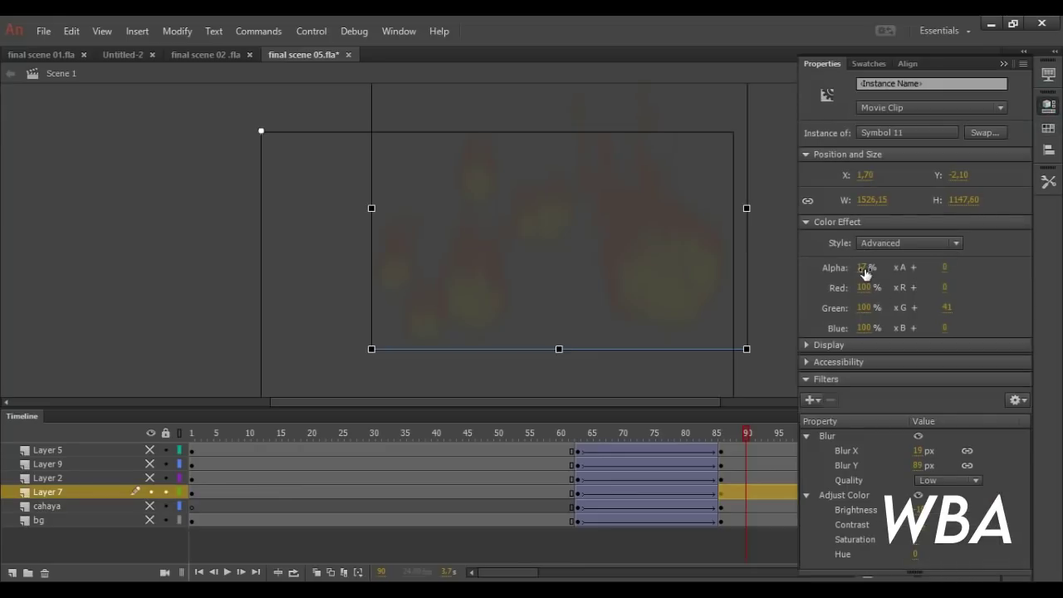
# - Compare the Layer 7 flames and their properties at the start and end keyframes of the tween, frames 63 and 86
pyautogui.click(579, 445)
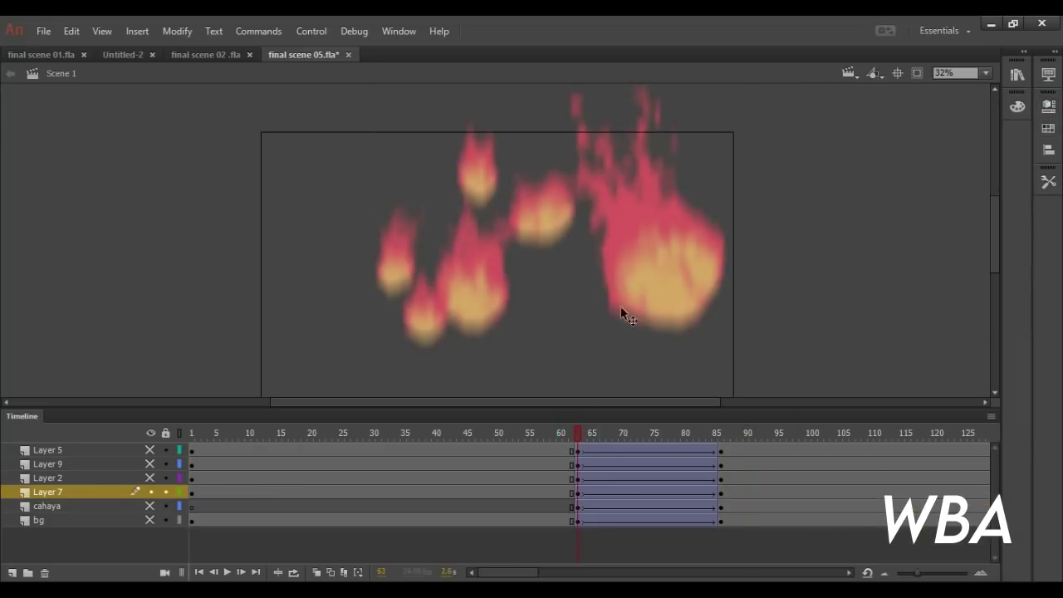
pyautogui.click(657, 303)
pyautogui.hotkey('ctrl', 'F3')
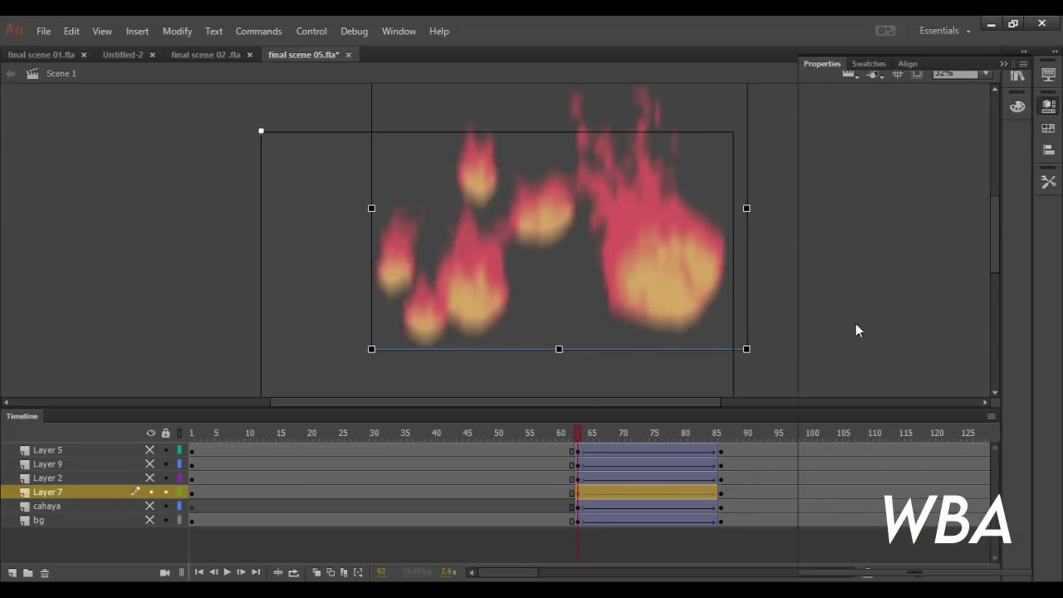
pyautogui.click(720, 433)
pyautogui.click(667, 266)
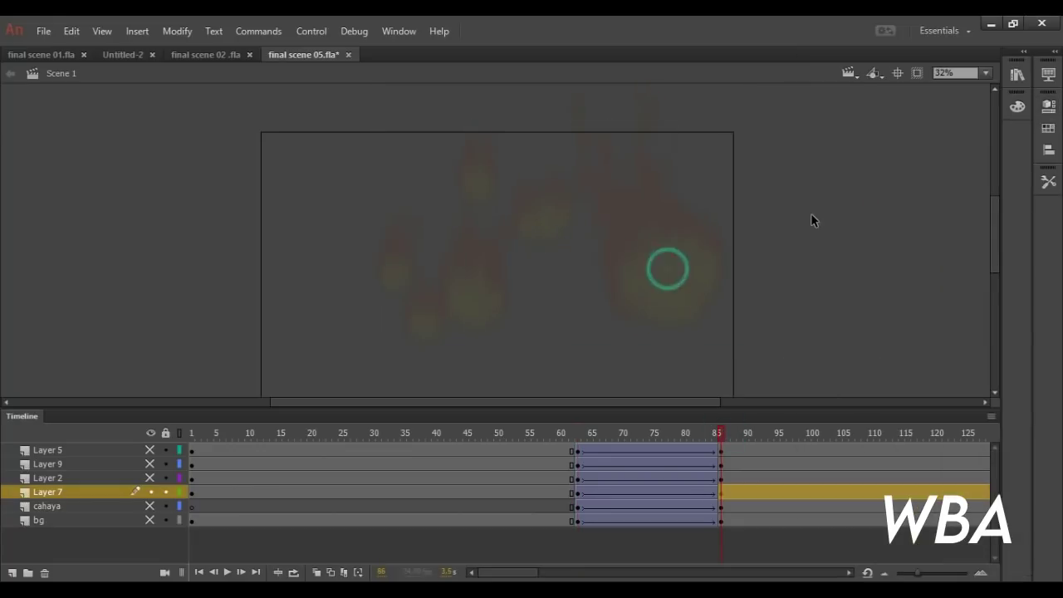
pyautogui.click(1048, 106)
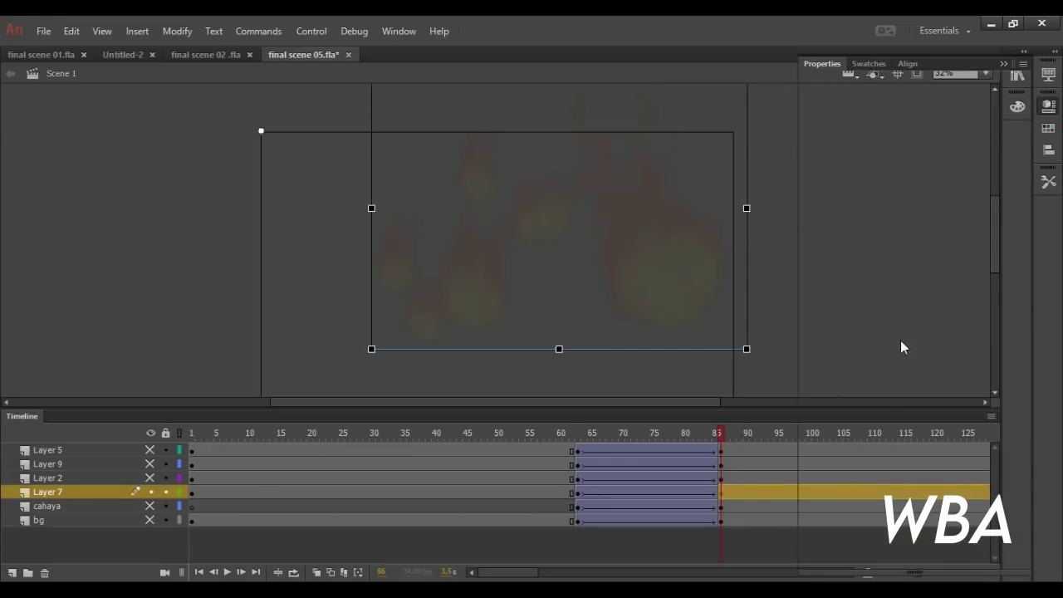
# - Show all hidden layers and scrub from frame 64 to 92 with the artwork clipped to the stage to preview the darkening
pyautogui.click(151, 432)
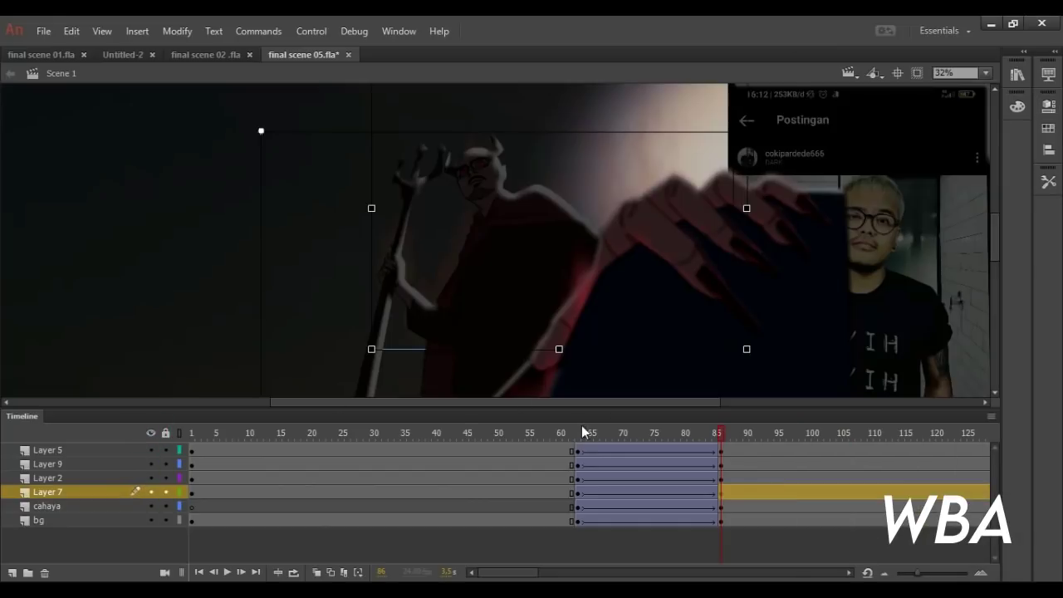
pyautogui.click(584, 433)
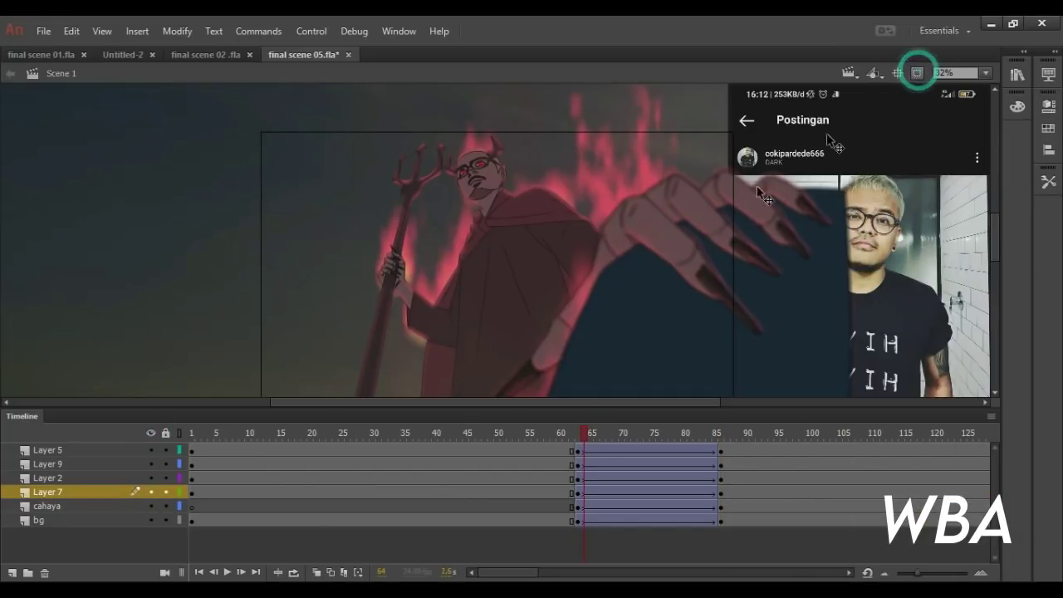
pyautogui.click(591, 434)
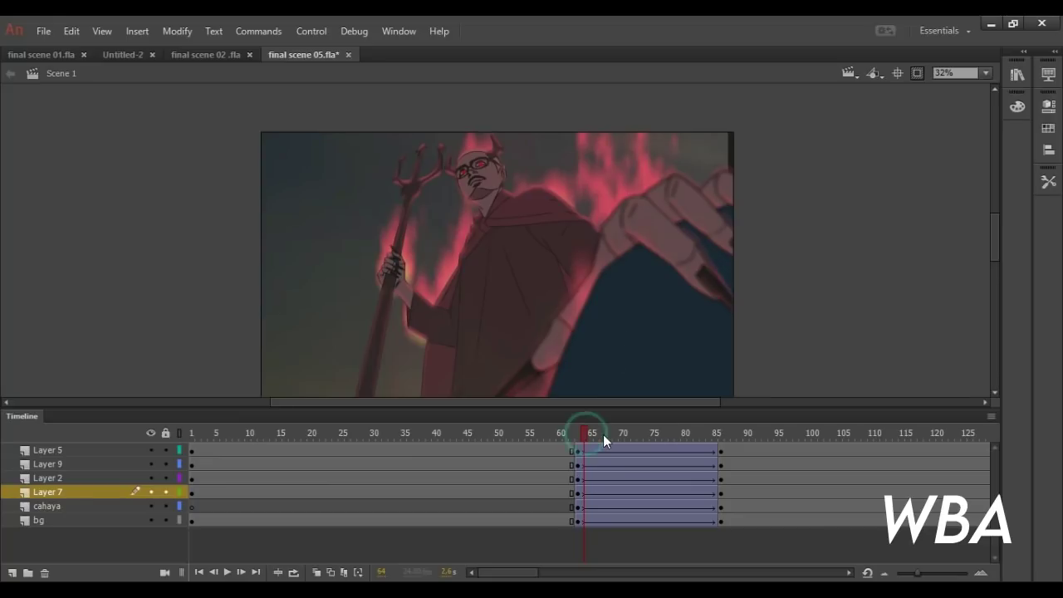
pyautogui.moveTo(660, 434); pyautogui.dragTo(758, 431)
pyautogui.click(893, 133)
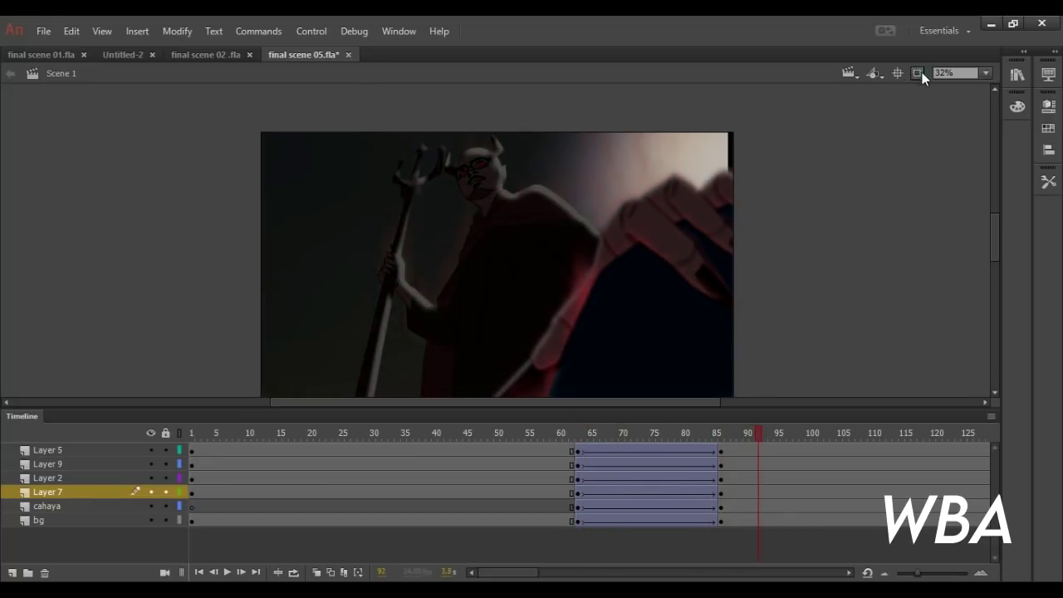
# - Open the devil character's Symbol 3, unhide its Layer 3 and delete that layer's content
pyautogui.doubleClick(814, 202)
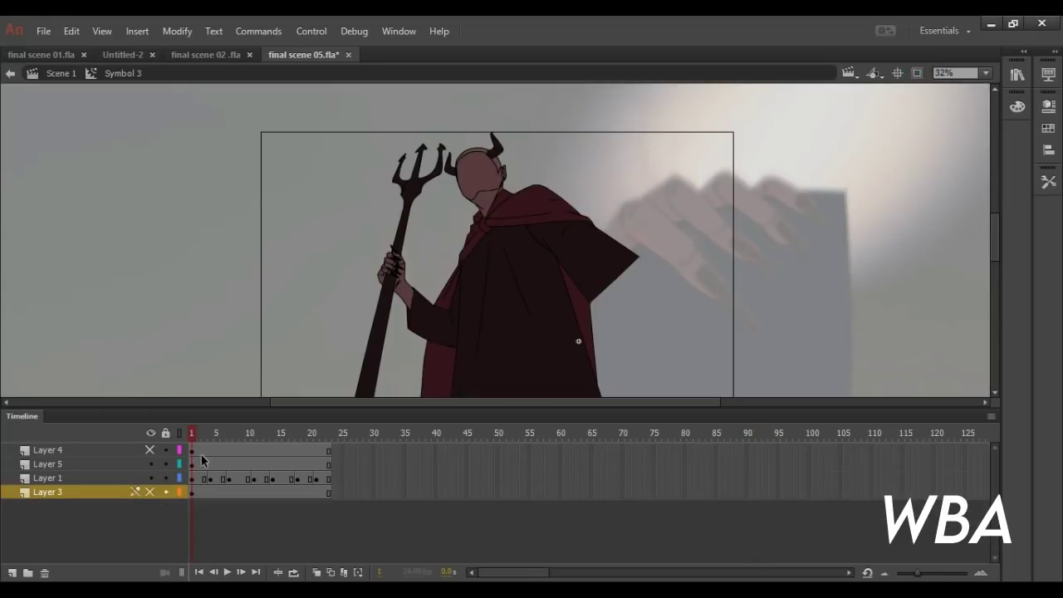
pyautogui.click(150, 492)
pyautogui.click(205, 492)
pyautogui.press('Delete')
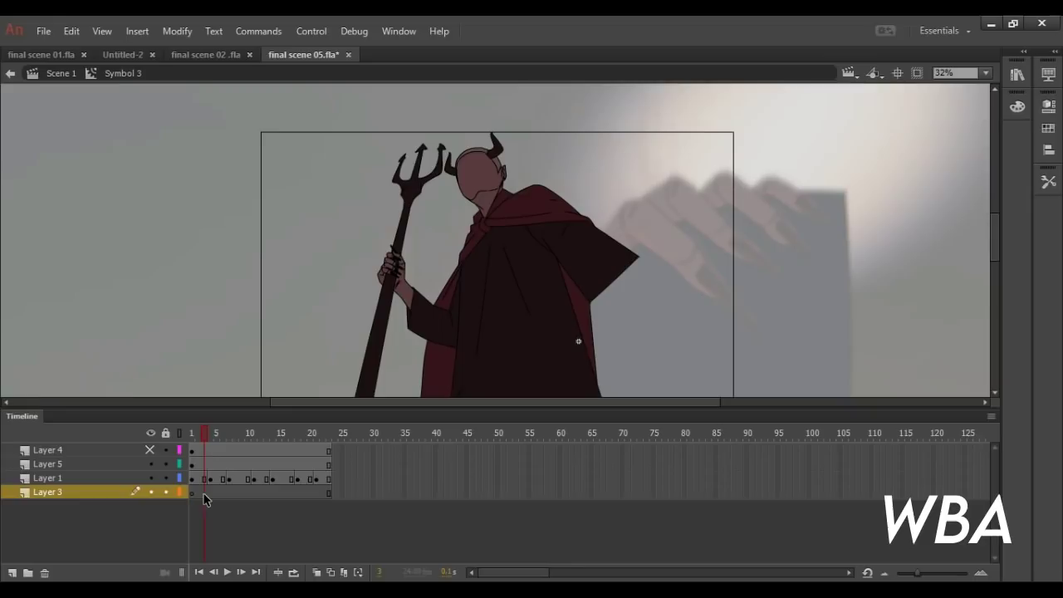
# - Return to Scene 1 and scrub across the tweened frames to preview the lighting transition
pyautogui.click(61, 73)
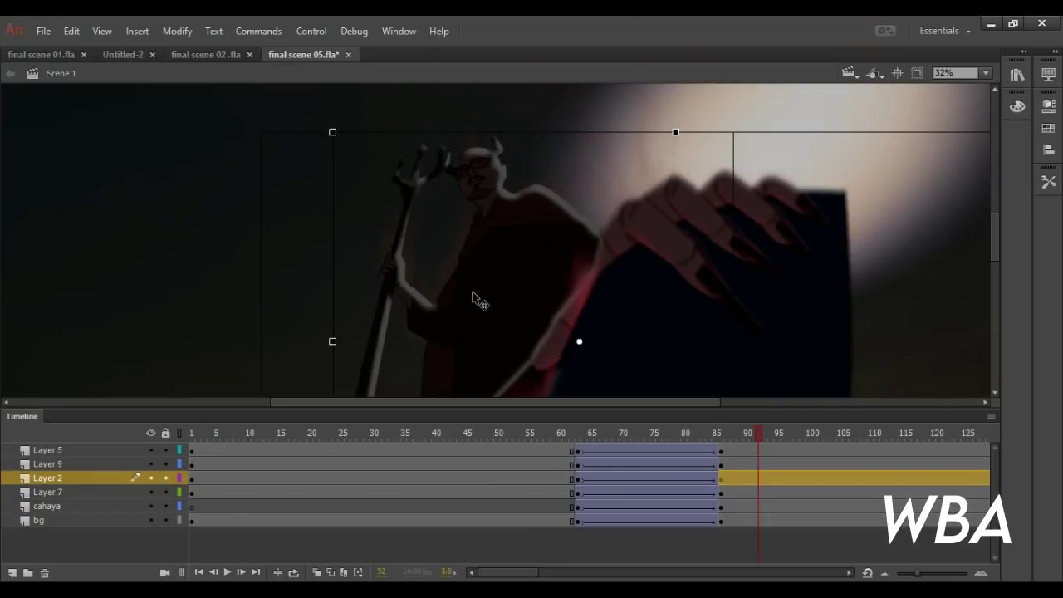
pyautogui.moveTo(760, 435); pyautogui.dragTo(711, 435)
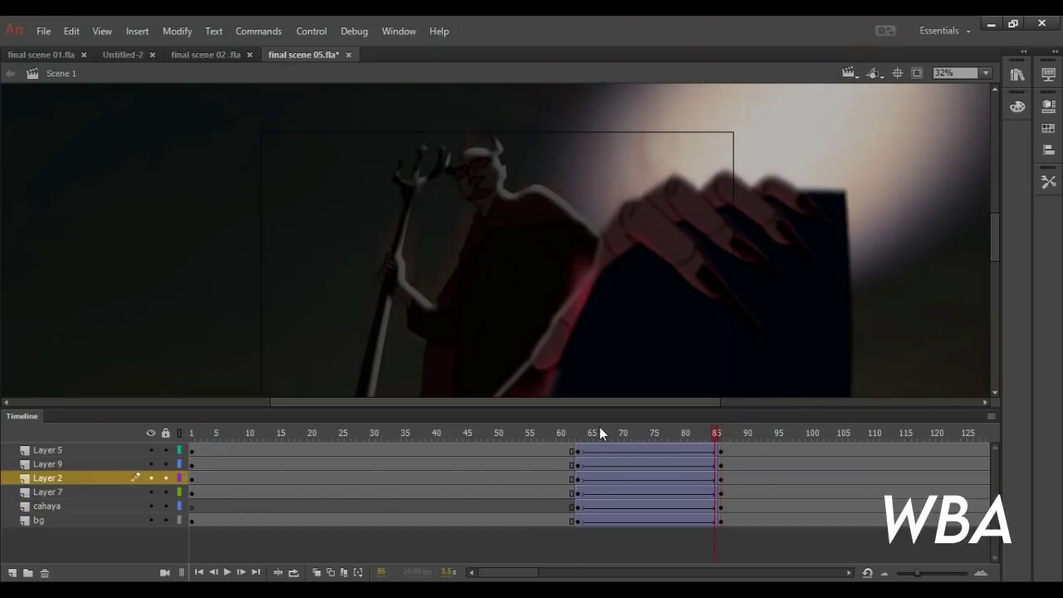
pyautogui.moveTo(595, 432); pyautogui.dragTo(754, 449)
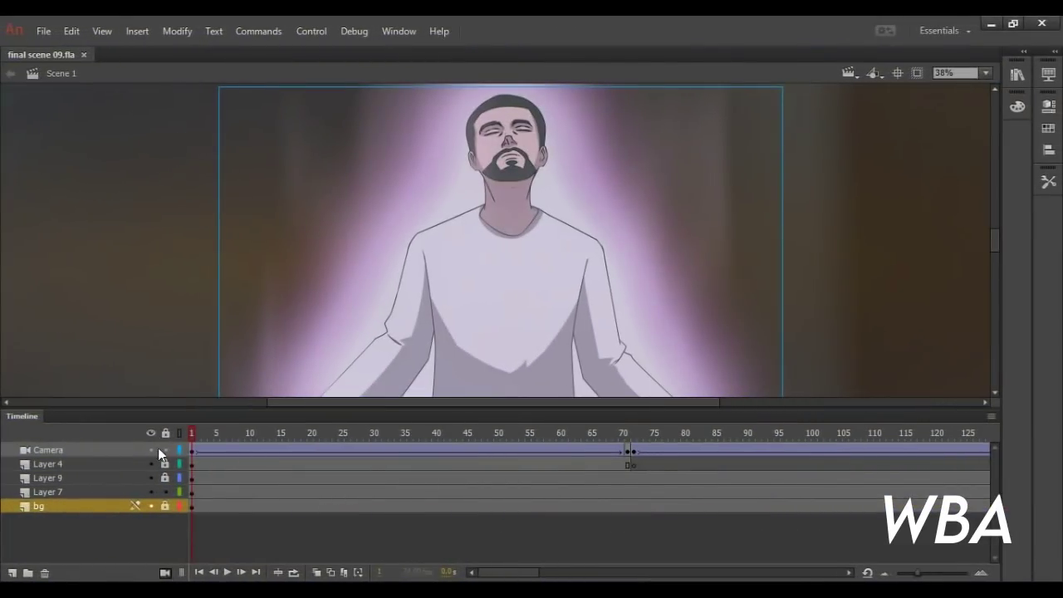
# - In final scene 09, hide all layers, disable the camera, and reveal bg, Layer 7, Layer 9 and Layer 4 one by one
pyautogui.click(150, 434)
pyautogui.click(166, 573)
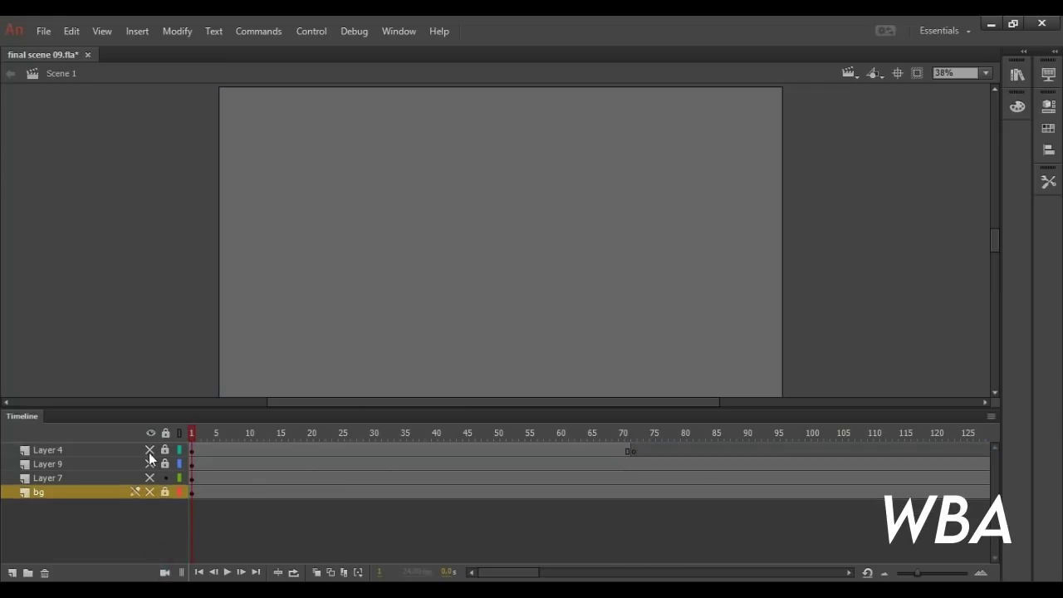
pyautogui.click(151, 492)
pyautogui.click(150, 479)
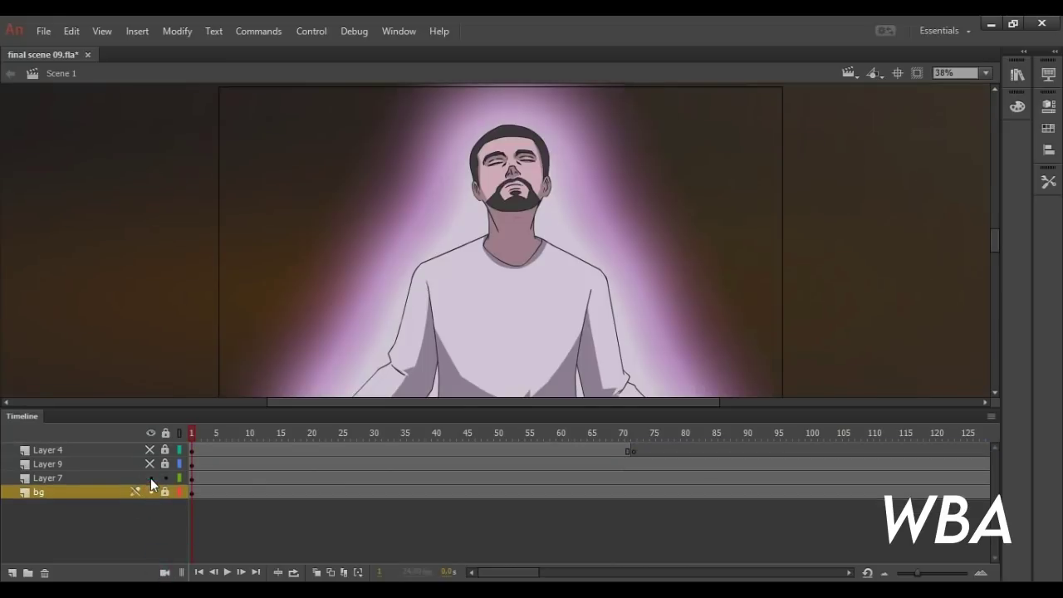
pyautogui.click(150, 465)
pyautogui.click(149, 450)
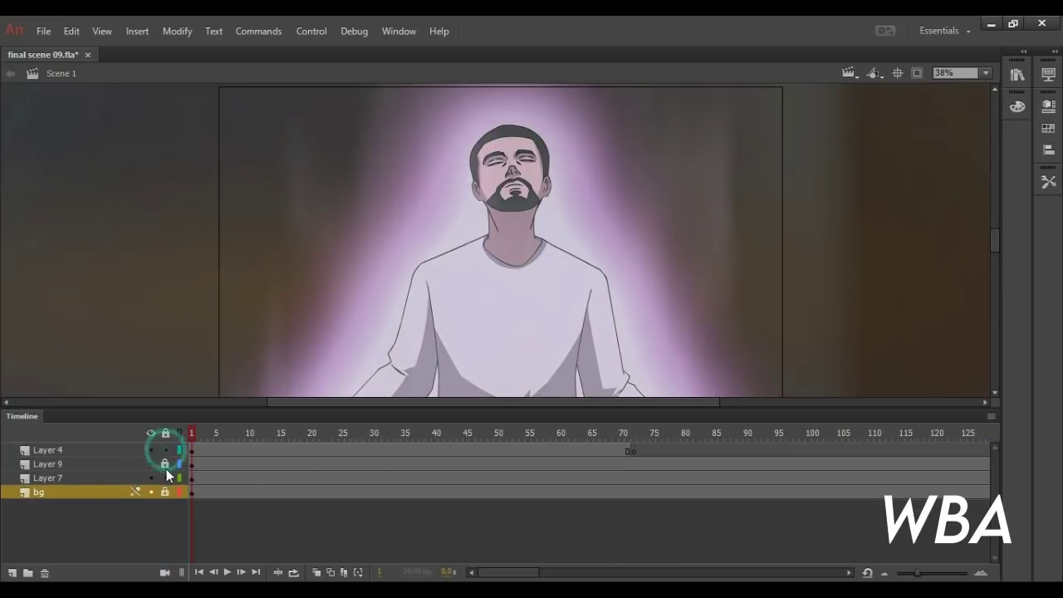
# - Hide every layer except Layer 9 and scrub to frame 60 to preview its blurred flame
pyautogui.moveTo(193, 440); pyautogui.dragTo(249, 436)
pyautogui.click(143, 449)
pyautogui.keyDown('alt'); pyautogui.click(152, 449); pyautogui.keyUp('alt')
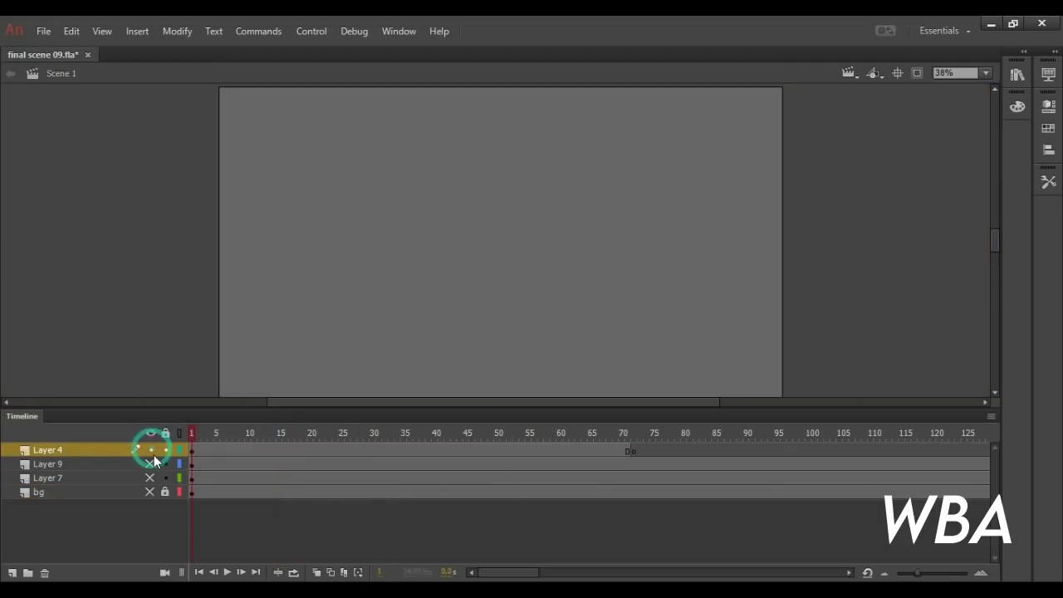
pyautogui.click(151, 464)
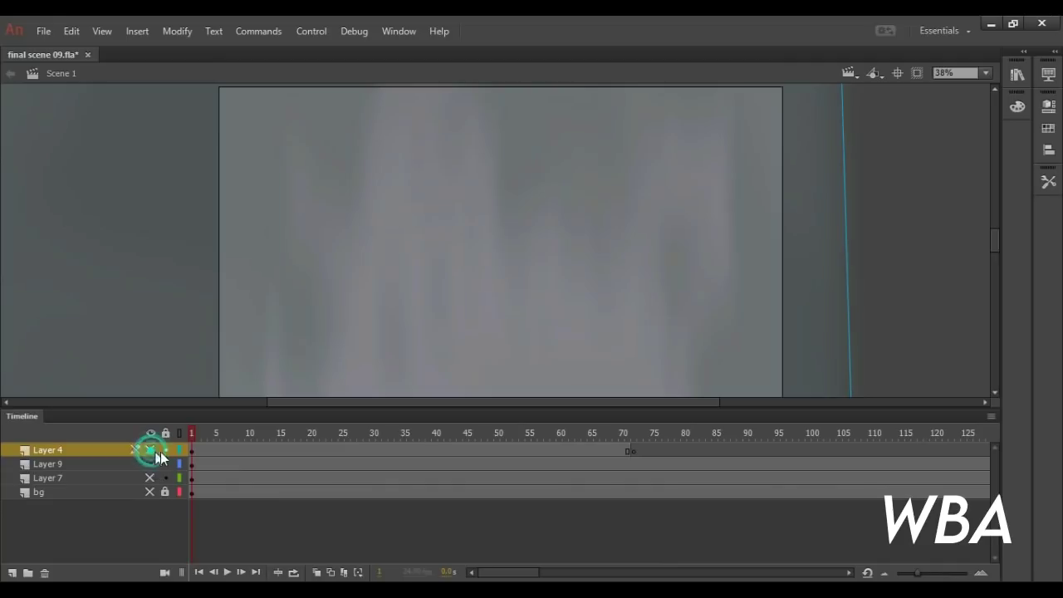
pyautogui.moveTo(191, 432); pyautogui.dragTo(561, 433)
# - Open Symbol 12 on Layer 9, fit the whole flame in view, and scrub back to frame 1 to examine its animation
pyautogui.doubleClick(423, 332)
pyautogui.click(986, 73)
pyautogui.click(972, 116)
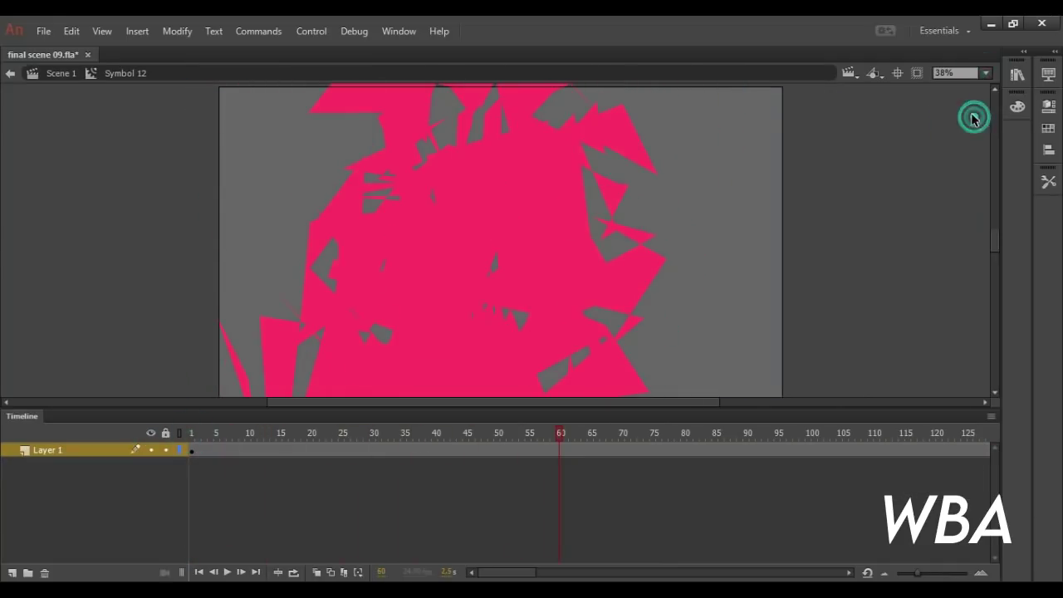
pyautogui.click(986, 74)
pyautogui.click(972, 126)
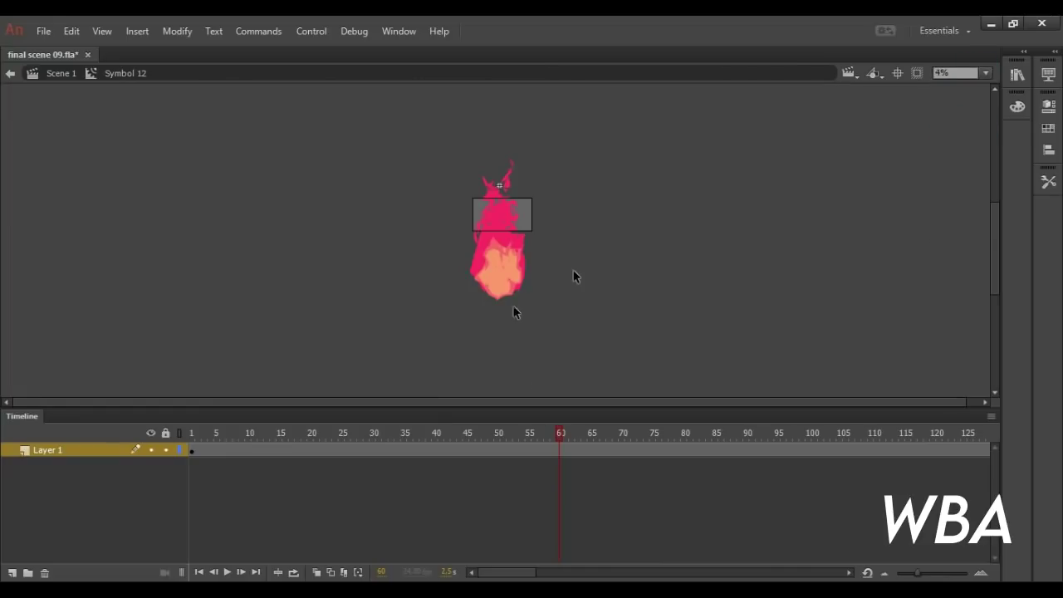
pyautogui.moveTo(602, 444); pyautogui.dragTo(192, 448)
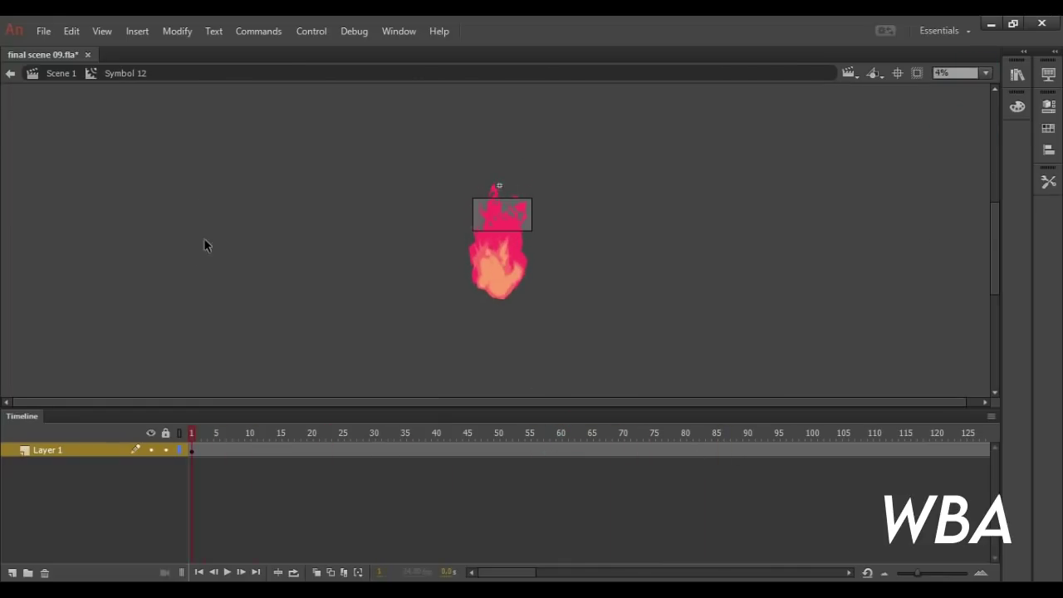
# - Return to Scene 1 and examine the Advanced color effect, Blur and Adjust Color filters on the Layer 9 flame
pyautogui.click(56, 75)
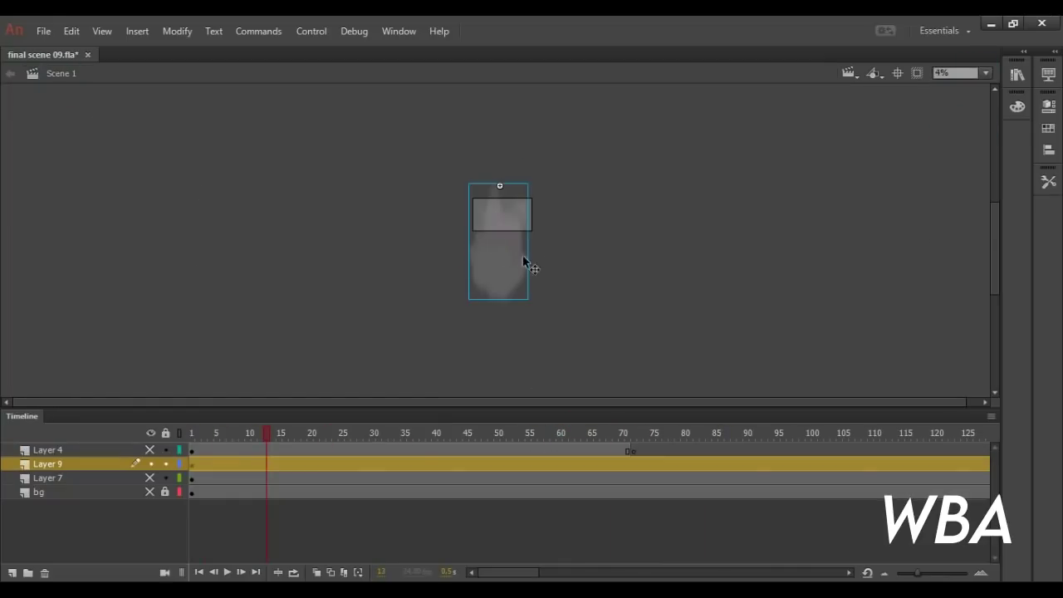
pyautogui.click(1050, 108)
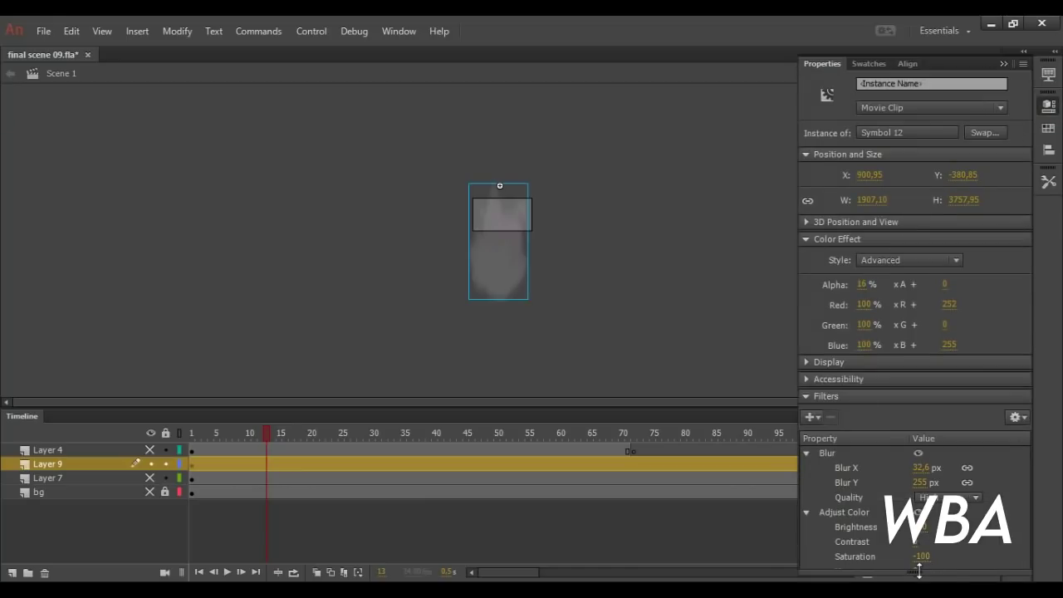
pyautogui.click(917, 569)
pyautogui.click(805, 452)
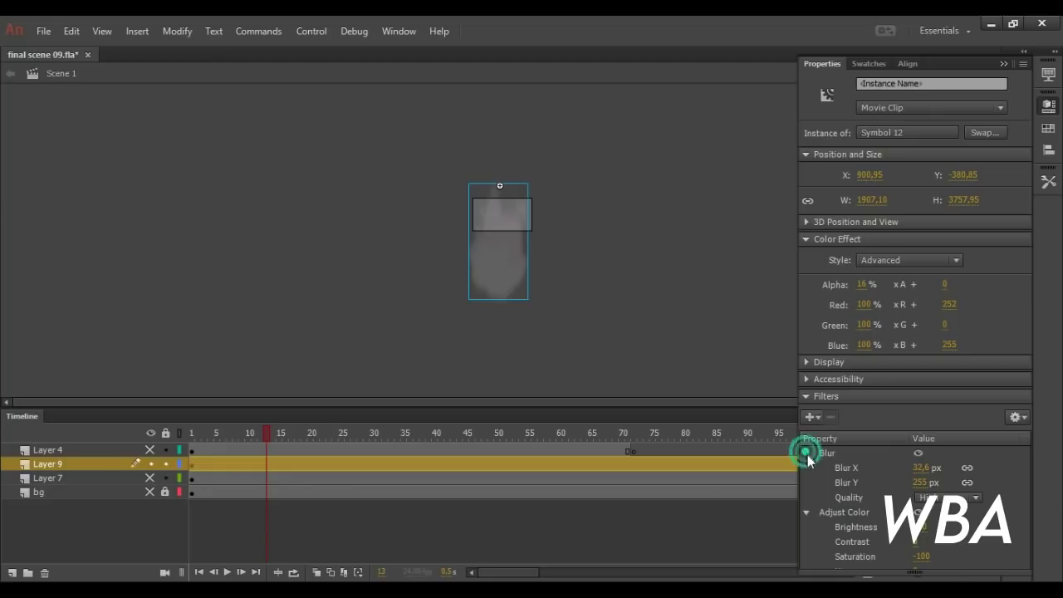
pyautogui.click(615, 261)
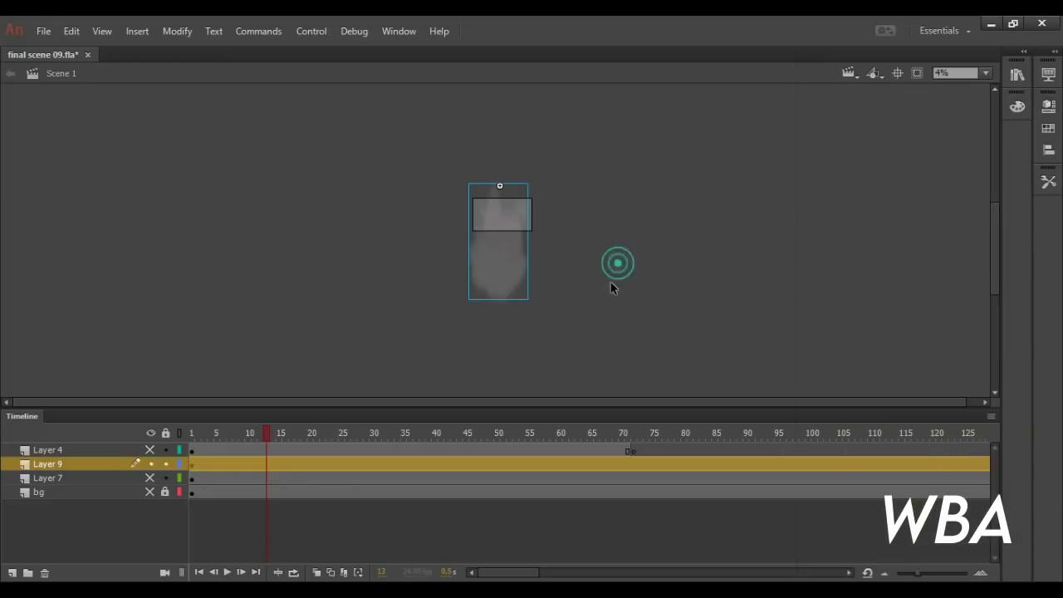
# - Show Layer 4, lock Layer 9, and examine the cloud animation in Symbol 21 before returning to Scene 1 and scrubbing
pyautogui.click(149, 449)
pyautogui.click(165, 464)
pyautogui.doubleClick(509, 307)
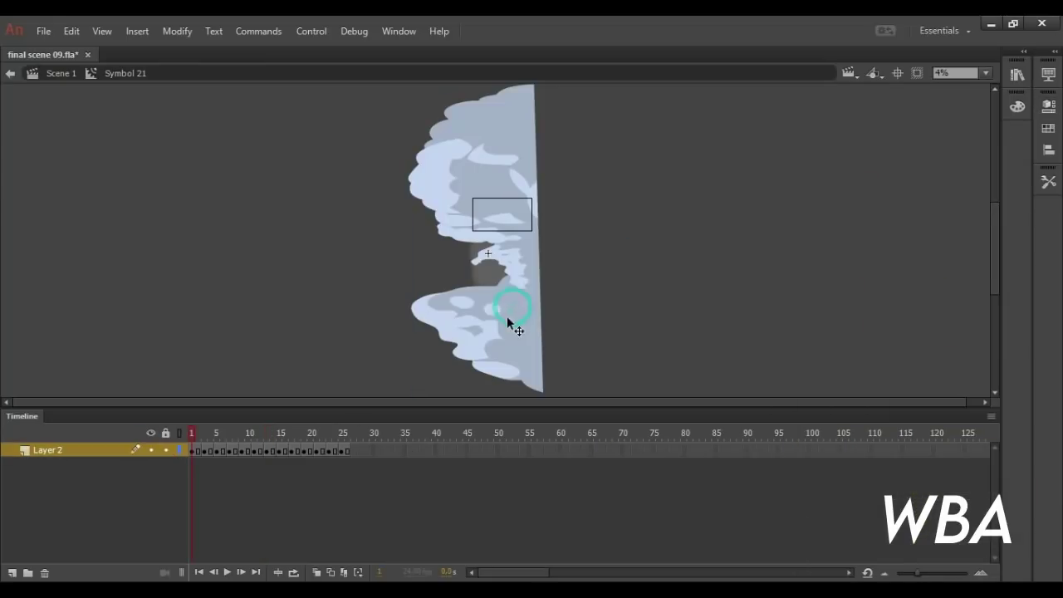
pyautogui.moveTo(197, 432)
pyautogui.mouseDown()
pyautogui.moveTo(373, 439)
pyautogui.moveTo(224, 450)
pyautogui.moveTo(193, 439)
pyautogui.mouseUp()
pyautogui.click(62, 77)
pyautogui.moveTo(269, 435); pyautogui.dragTo(285, 435)
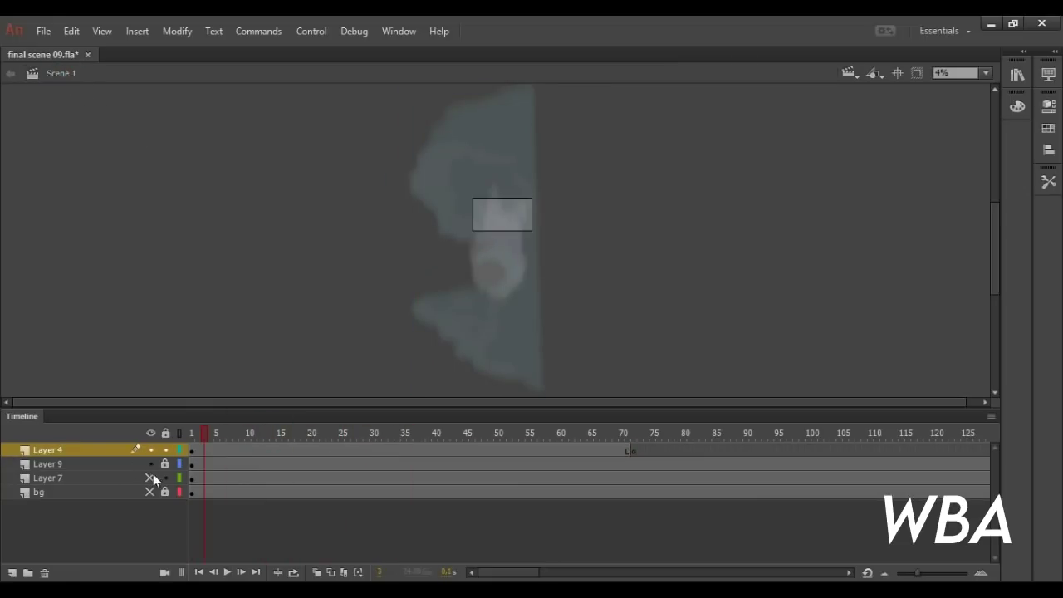
# - Clip content outside the stage and show only Layer 7 at full-frame zoom, with its meditating character selected
pyautogui.click(915, 74)
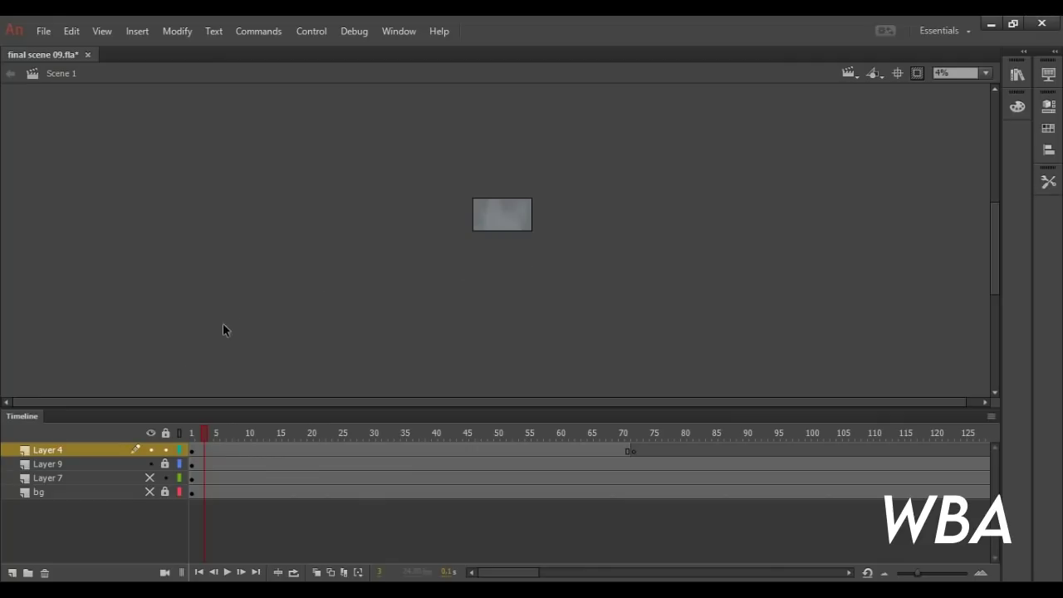
pyautogui.click(151, 449)
pyautogui.click(150, 464)
pyautogui.click(150, 477)
pyautogui.click(987, 73)
pyautogui.click(980, 104)
pyautogui.click(525, 279)
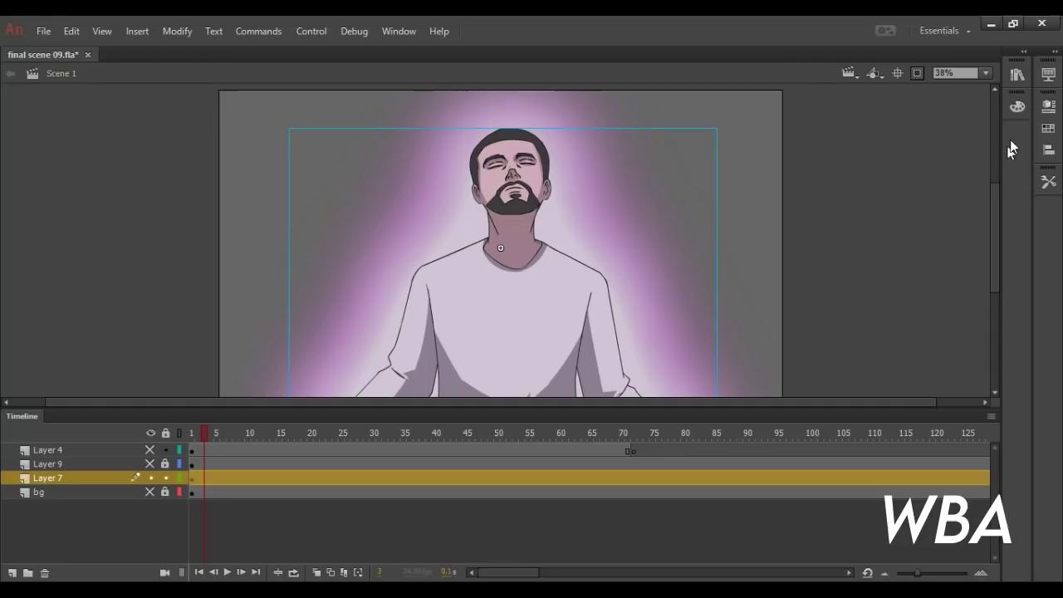
# - Examine the Adjust Color and stacked Glow filters on Layer 7's character, collapsing the first Glow entry
pyautogui.click(1048, 108)
pyautogui.scroll(-3, 1030, 439)
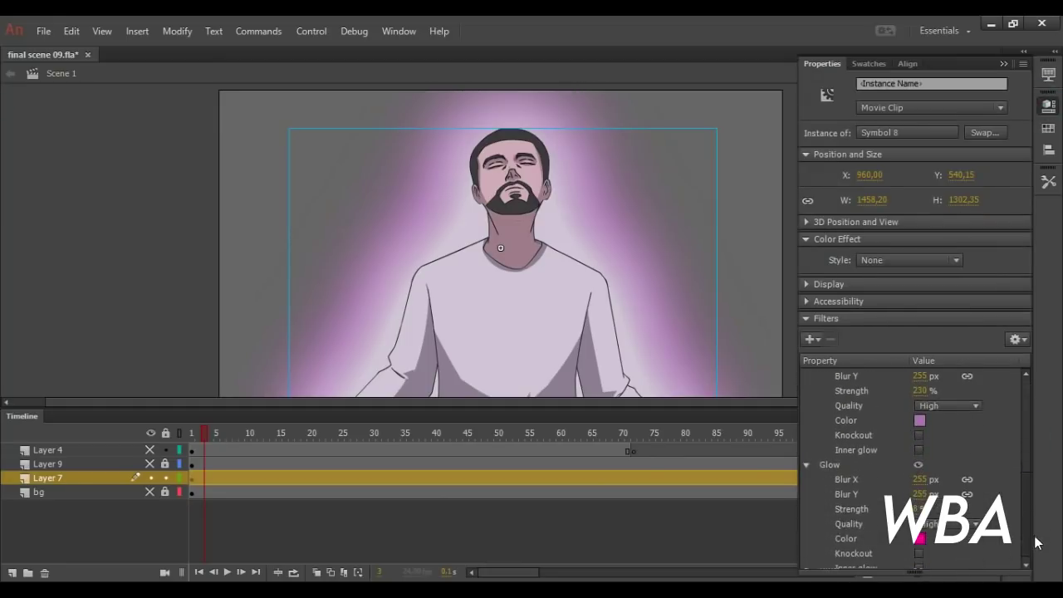
pyautogui.scroll(3, 1030, 515)
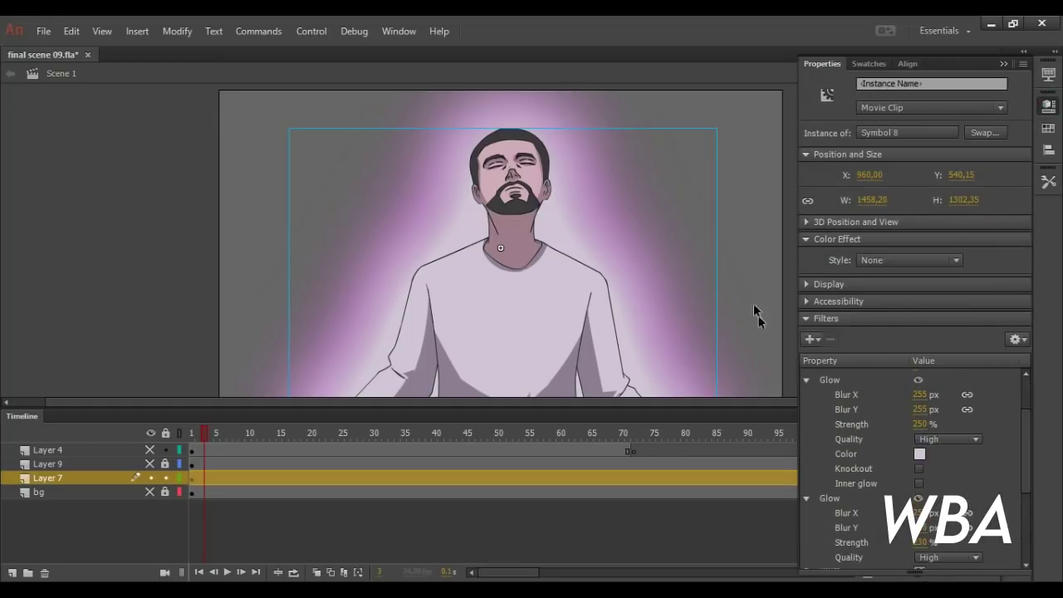
pyautogui.click(807, 380)
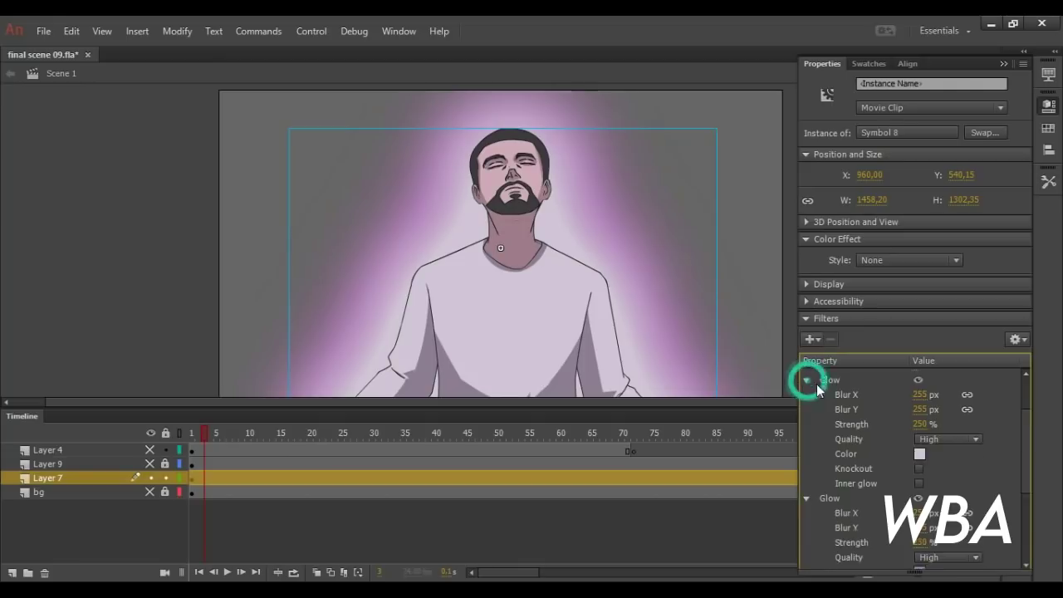
pyautogui.click(722, 366)
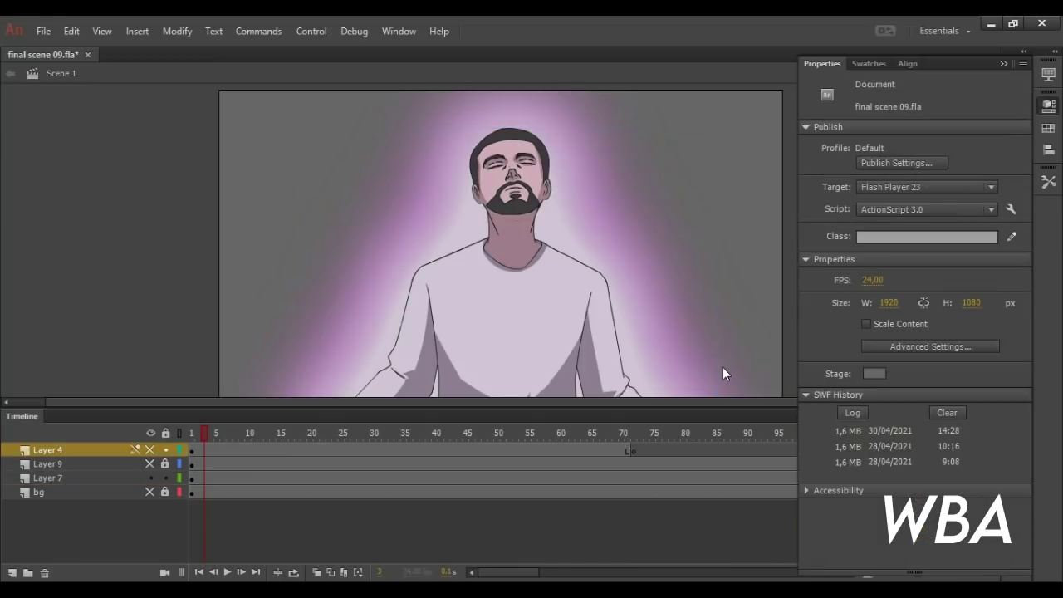
# - Try removing the Glow filters from Layer 7's character, and undo the removals
pyautogui.click(524, 311)
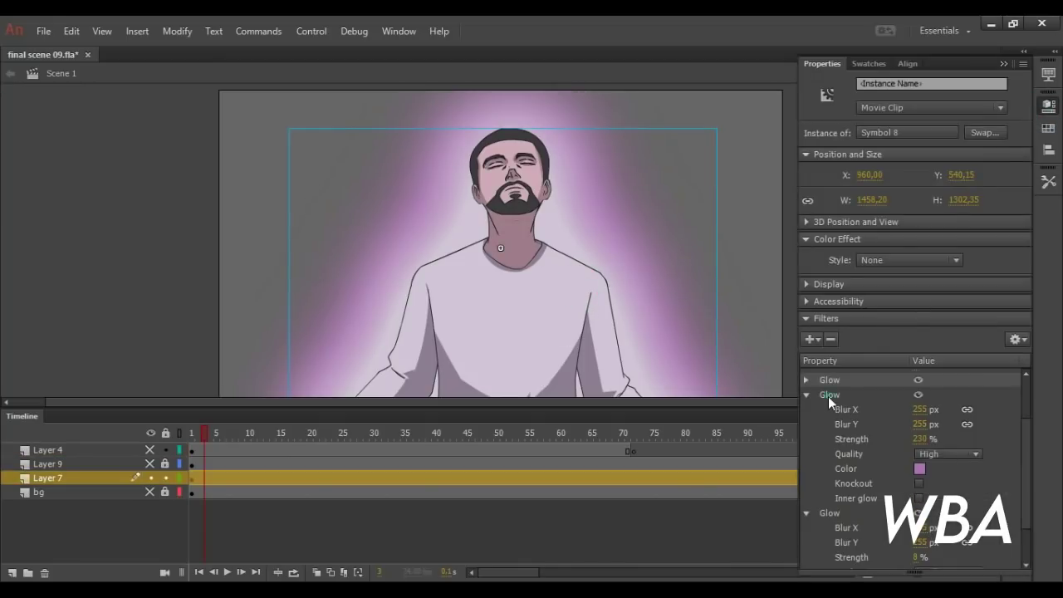
pyautogui.click(831, 339)
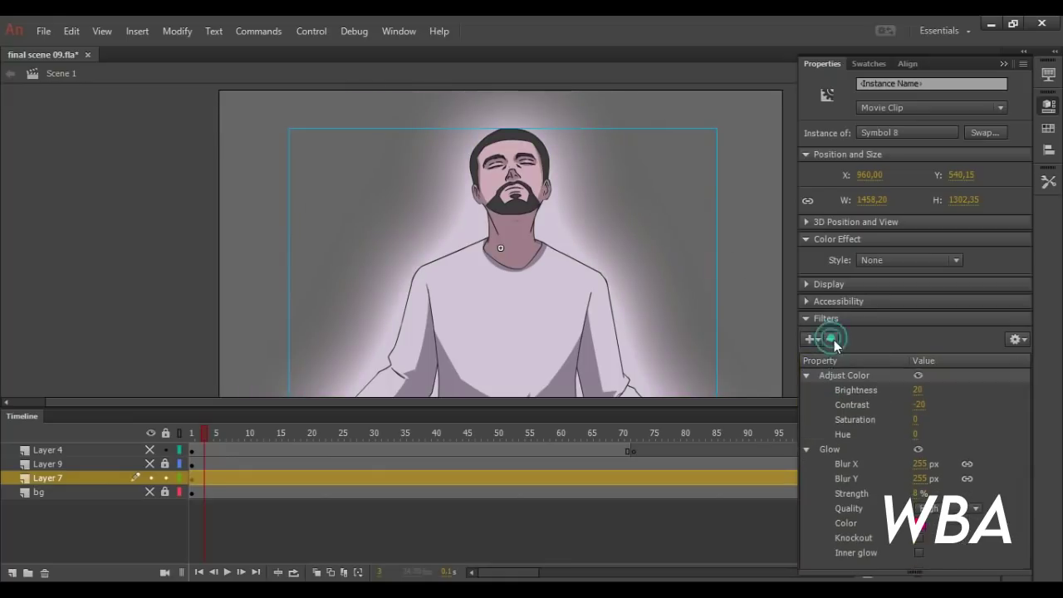
pyautogui.click(830, 449)
pyautogui.click(831, 339)
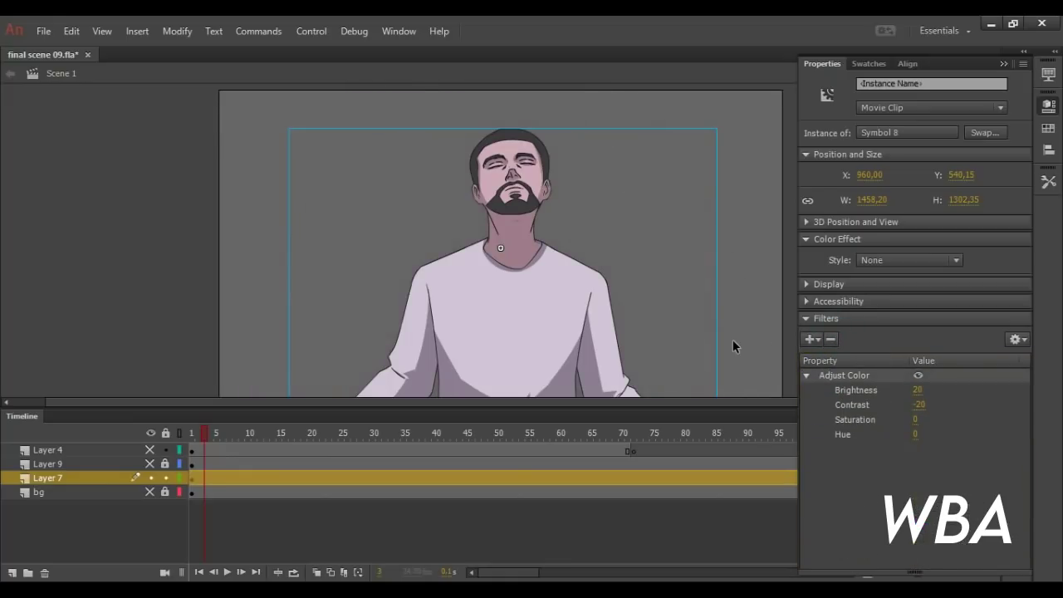
pyautogui.hotkey('ctrl', 'z')
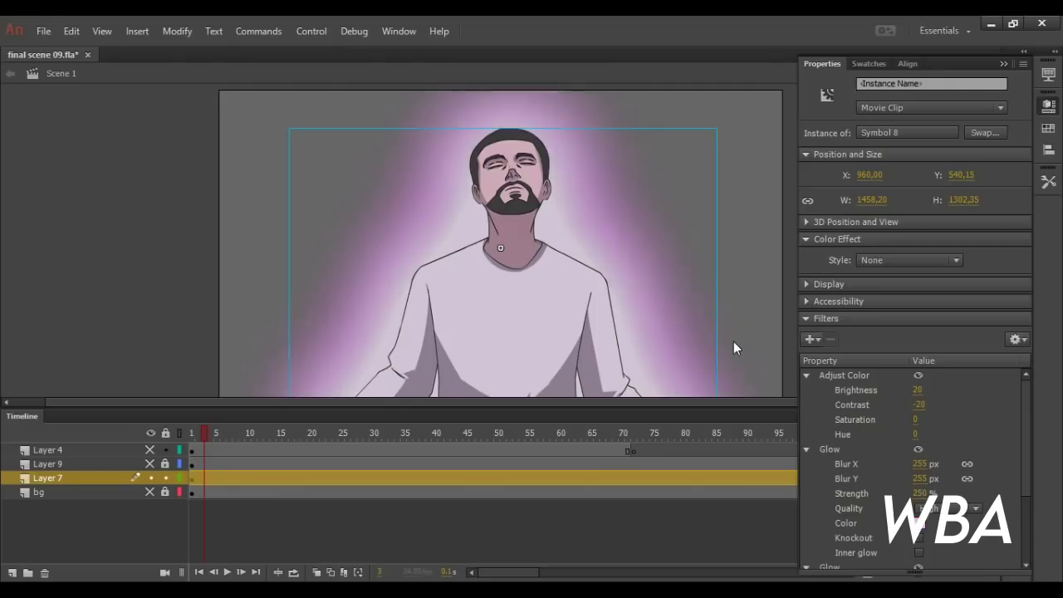
pyautogui.click(734, 342)
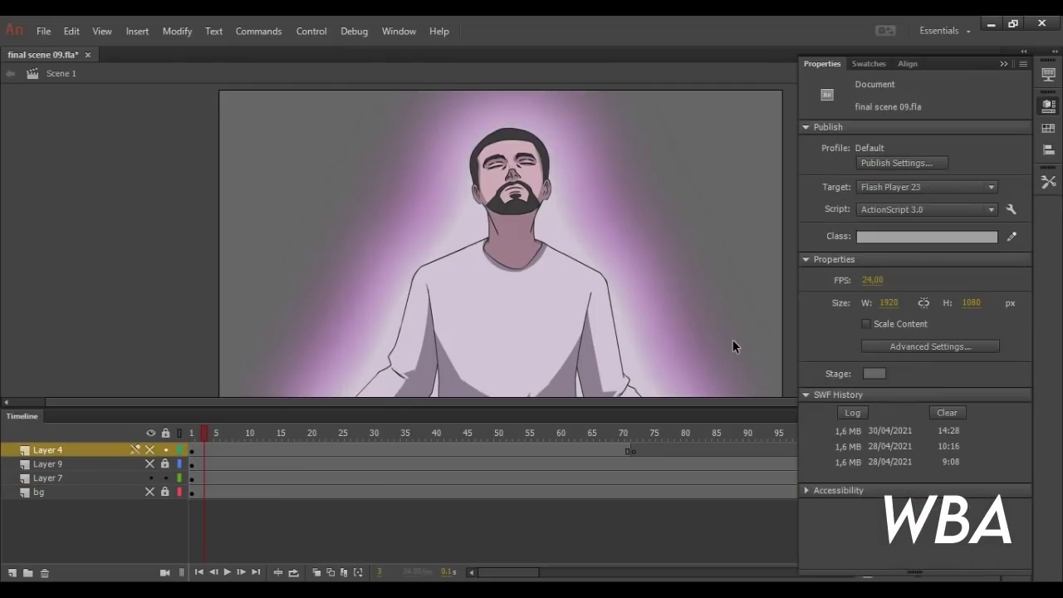
# - Open Symbol 8, scrub to frame 25, and toggle badan, Layer 3, Layer 2 and Layer 1 to examine the character's parts
pyautogui.doubleClick(487, 300)
pyautogui.click(150, 492)
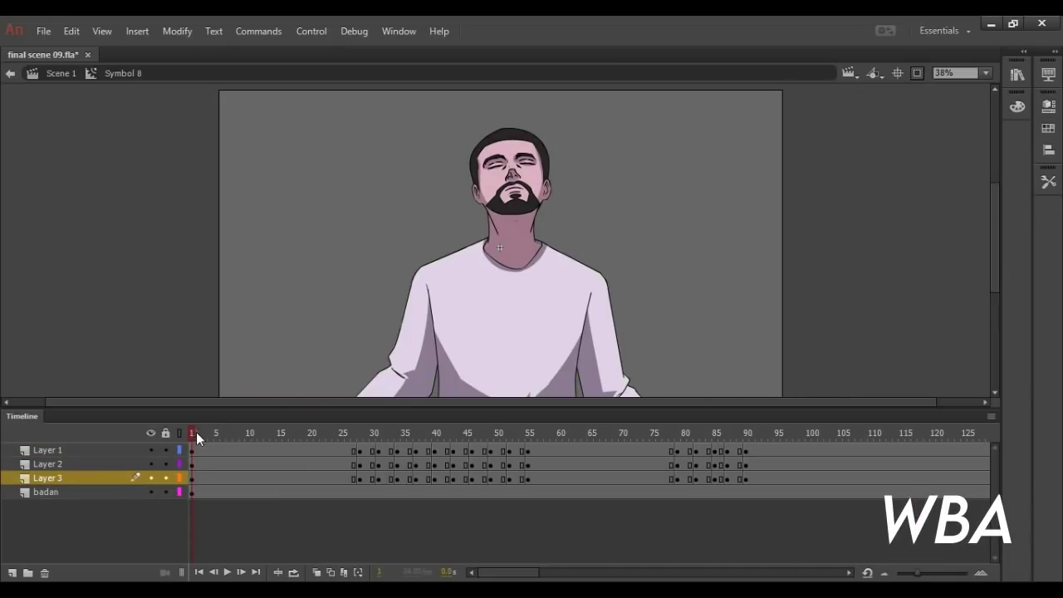
pyautogui.moveTo(196, 431); pyautogui.dragTo(342, 442)
pyautogui.click(150, 492)
pyautogui.click(150, 479)
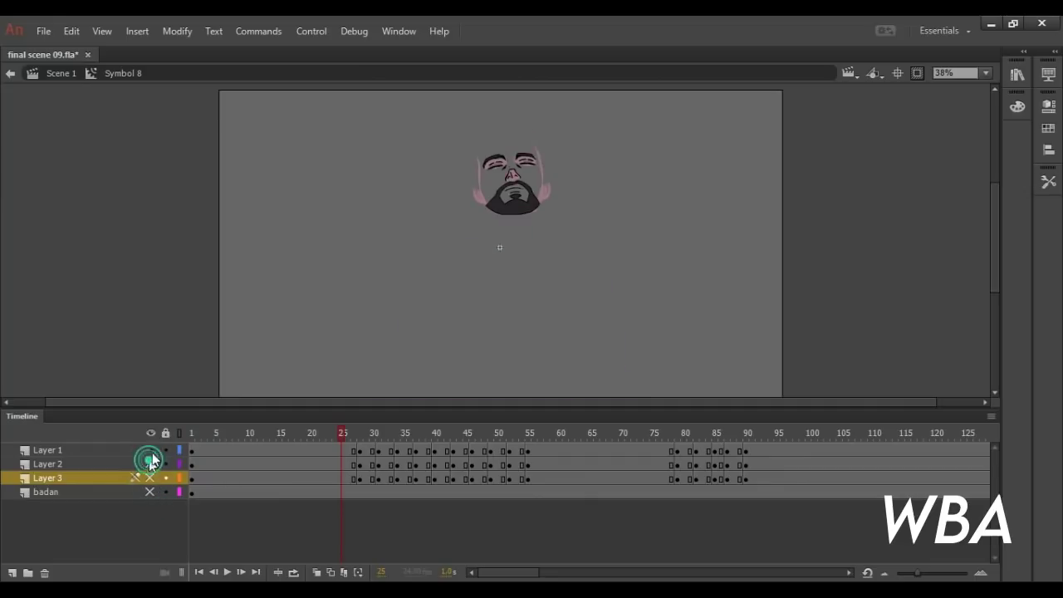
pyautogui.click(151, 463)
pyautogui.click(150, 450)
pyautogui.click(150, 450)
pyautogui.click(150, 463)
pyautogui.click(150, 478)
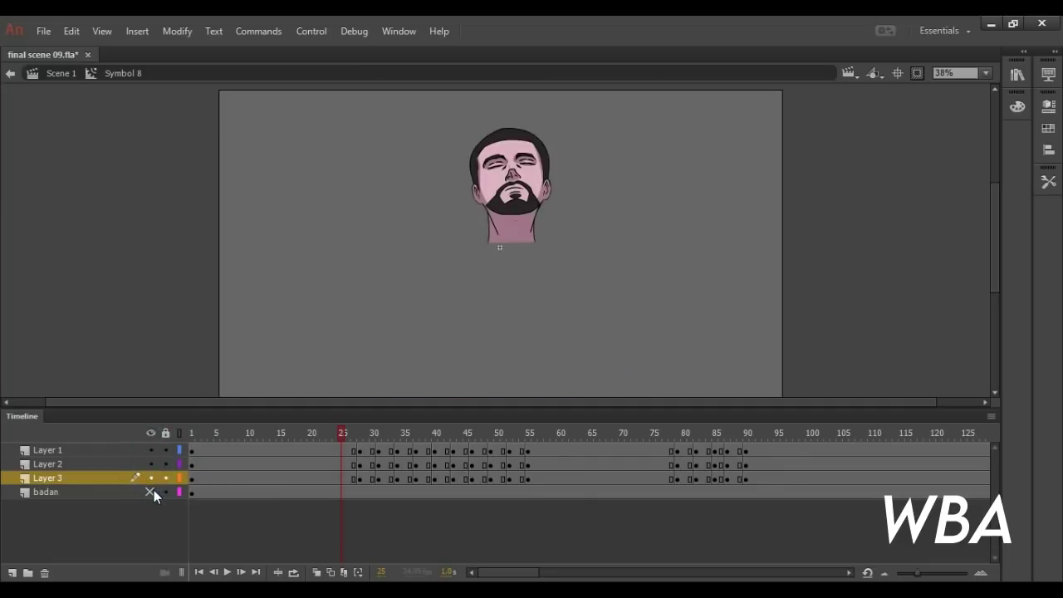
pyautogui.click(151, 491)
# - Hide Layers 1 to 3 in Symbol 8 and open the nested body symbol on badan to scrub through its animation
pyautogui.moveTo(399, 443); pyautogui.dragTo(192, 463)
pyautogui.click(150, 450)
pyautogui.click(150, 464)
pyautogui.click(151, 478)
pyautogui.doubleClick(516, 342)
pyautogui.moveTo(574, 418); pyautogui.dragTo(501, 451)
pyautogui.moveTo(207, 469); pyautogui.dragTo(740, 486)
# - Return to Symbol 8, show all its layers again, and preview the complete character animation
pyautogui.click(123, 73)
pyautogui.click(151, 474)
pyautogui.moveTo(233, 473); pyautogui.dragTo(224, 474)
pyautogui.press('Return')
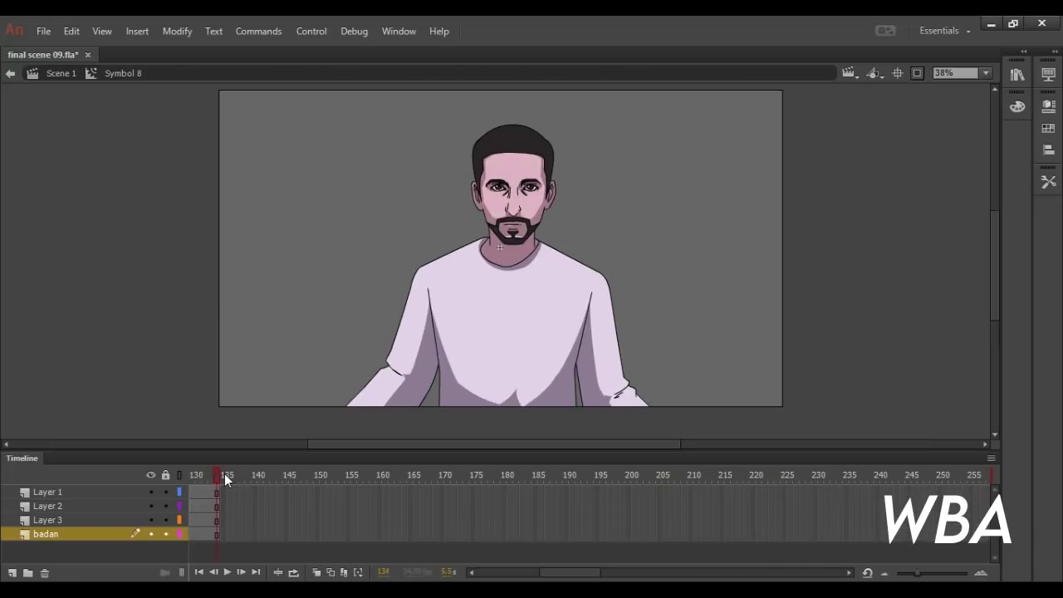
# - Return to Scene 1, reveal all layers, and isolate bg with clipping off and its full extent in view
pyautogui.click(61, 73)
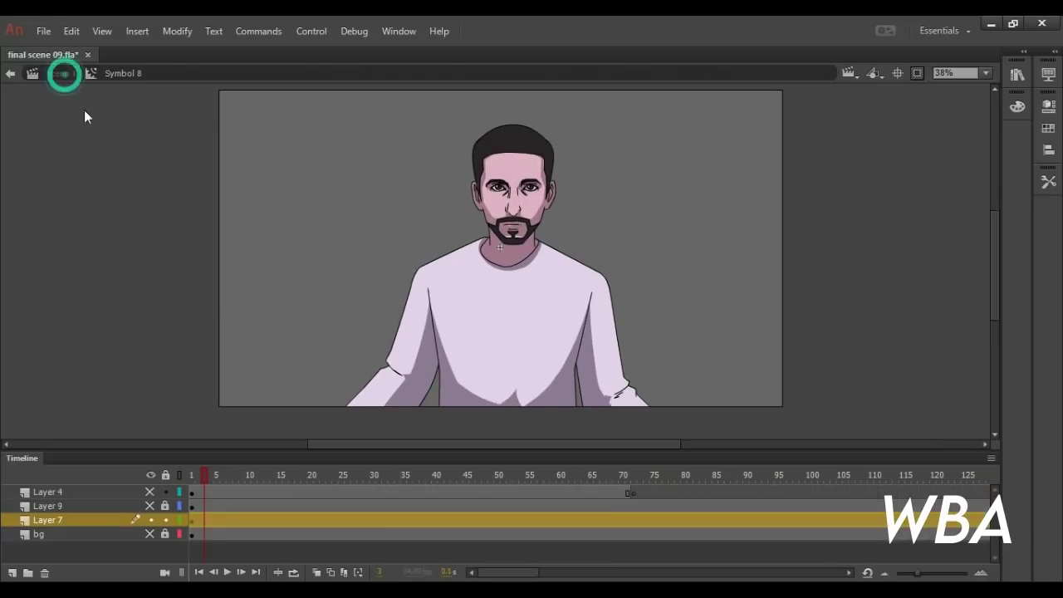
pyautogui.click(151, 532)
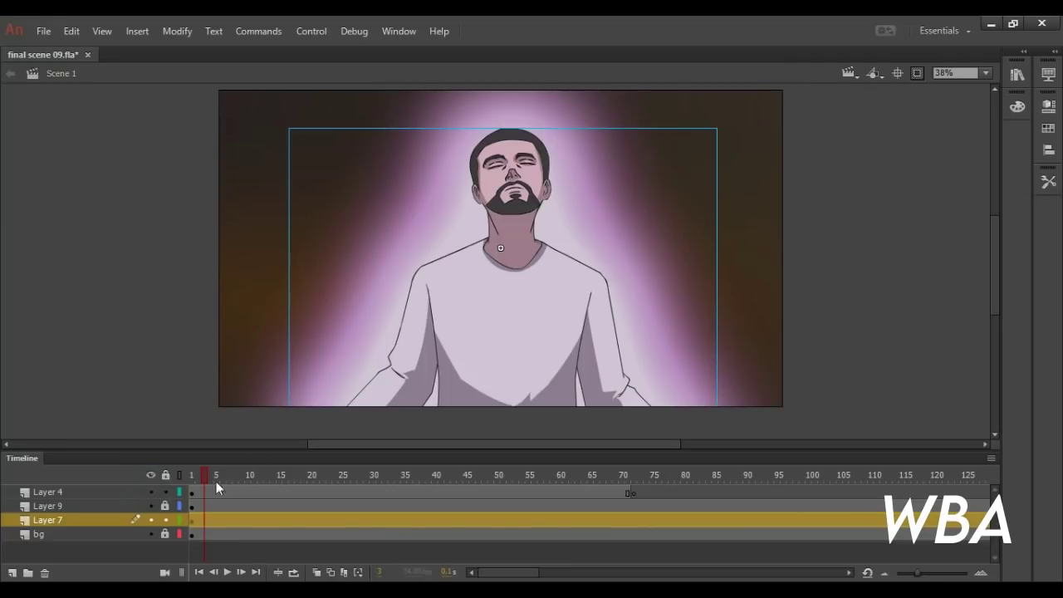
pyautogui.moveTo(150, 520); pyautogui.dragTo(150, 491)
pyautogui.click(917, 73)
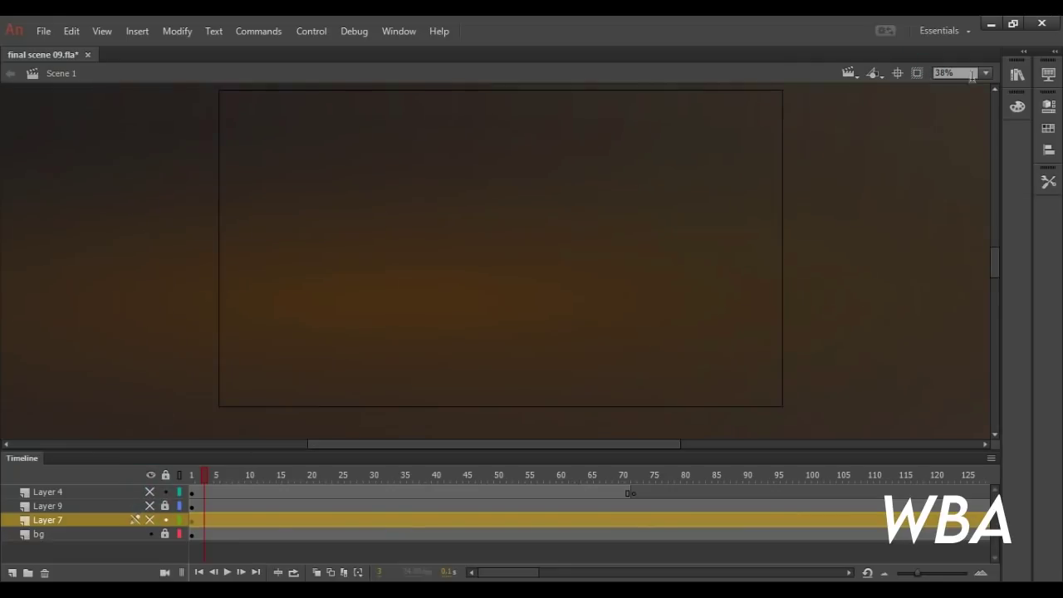
pyautogui.click(986, 73)
pyautogui.click(989, 127)
pyautogui.click(558, 262)
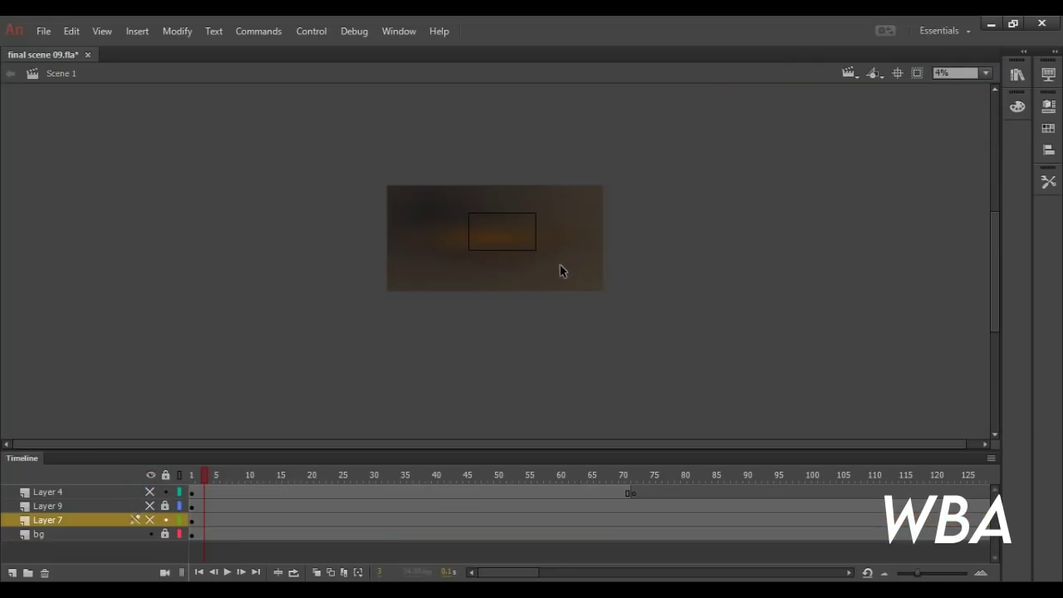
# - Unlock bg, open Tween 1 to try moving its background image, and return to Scene 1 to save the document
pyautogui.click(165, 535)
pyautogui.doubleClick(486, 274)
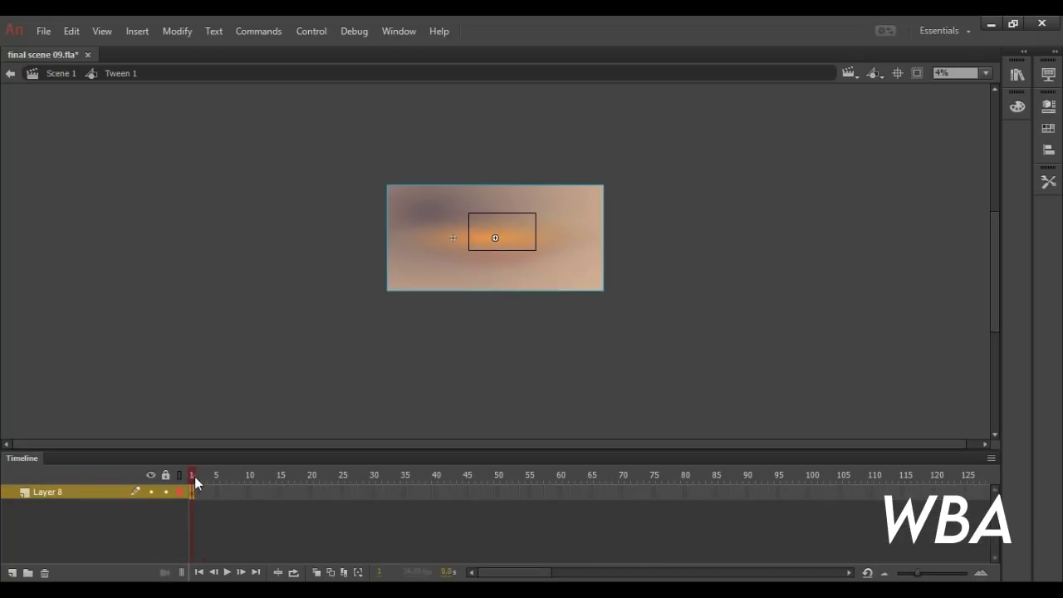
pyautogui.moveTo(422, 280); pyautogui.dragTo(417, 355)
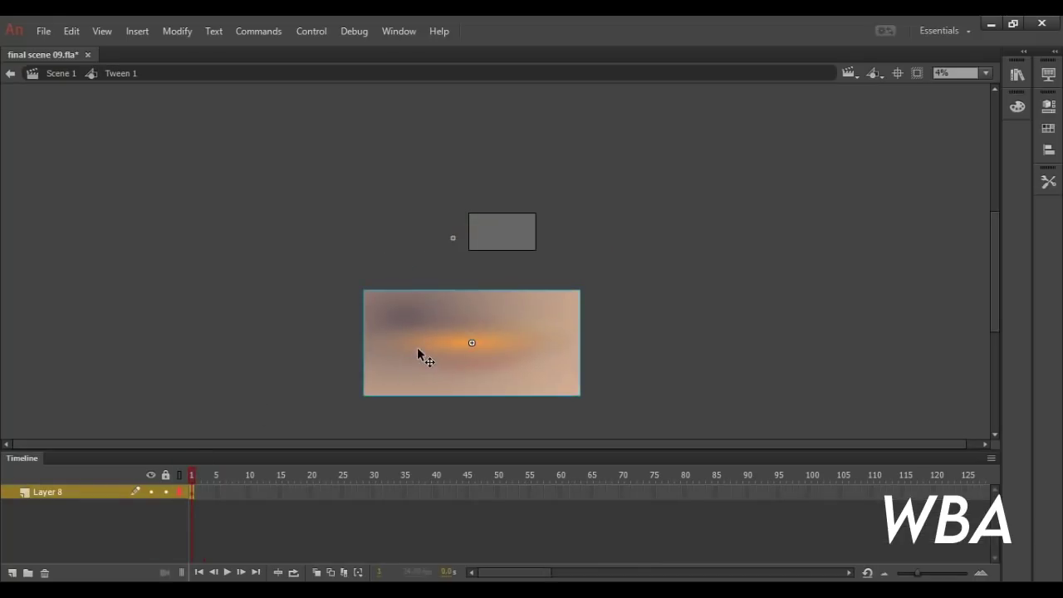
pyautogui.click(68, 68)
pyautogui.hotkey('ctrl', 's')
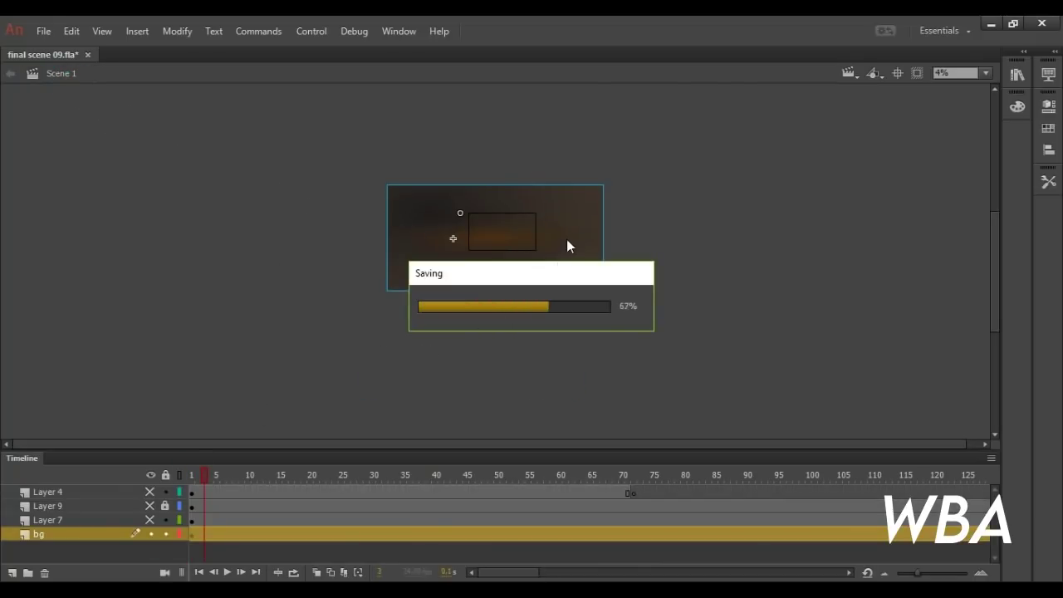
# - Examine the Brightness color effect and the available color styles for the bg graphic
pyautogui.click(1048, 107)
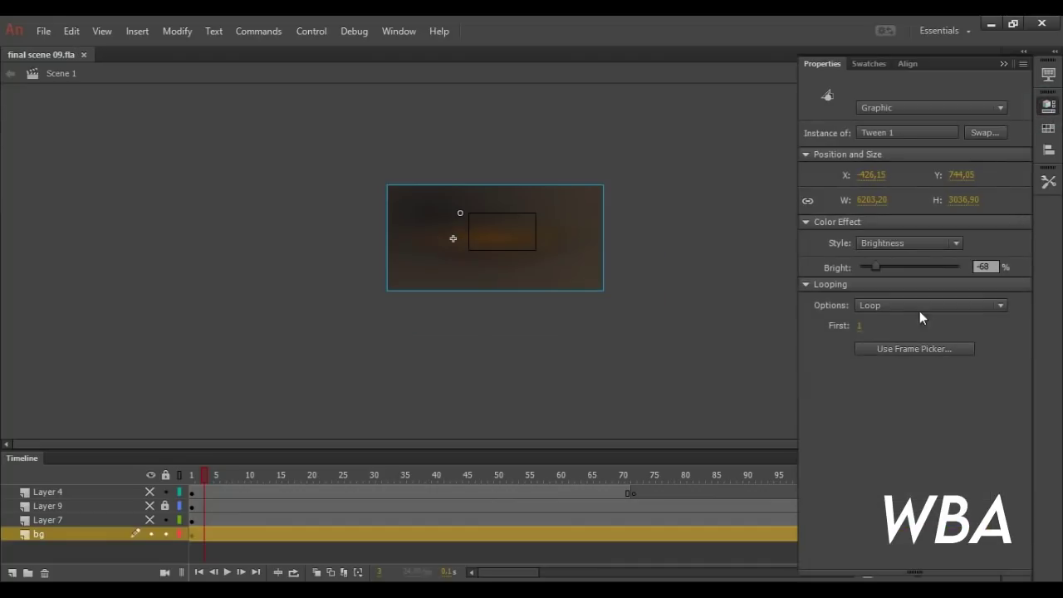
pyautogui.click(902, 243)
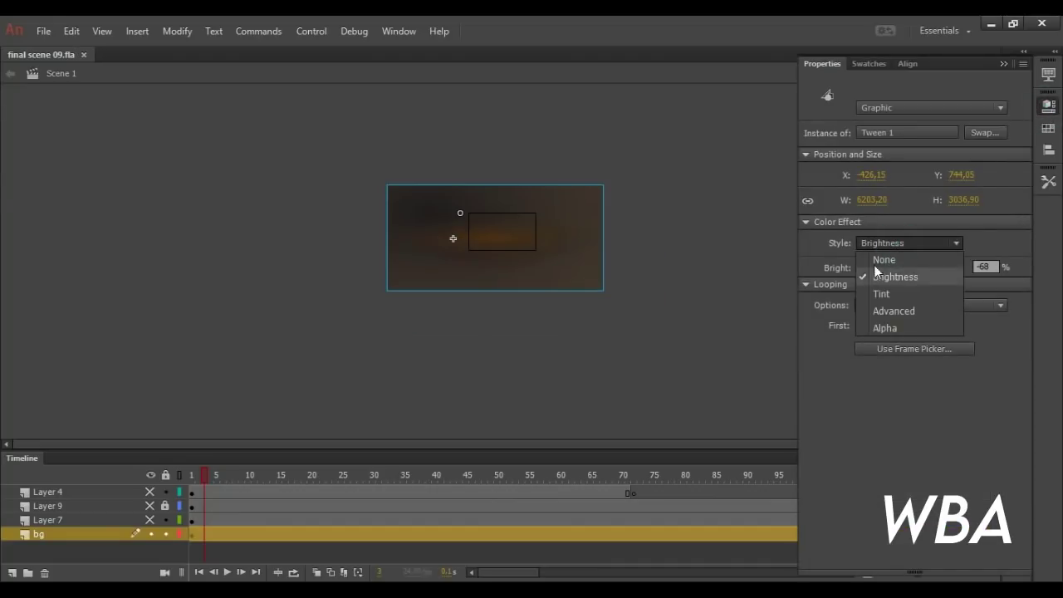
pyautogui.click(671, 255)
# - Open final scene 13, enlarge the timeline, and hide all layers with the camera disabled
pyautogui.click(231, 266)
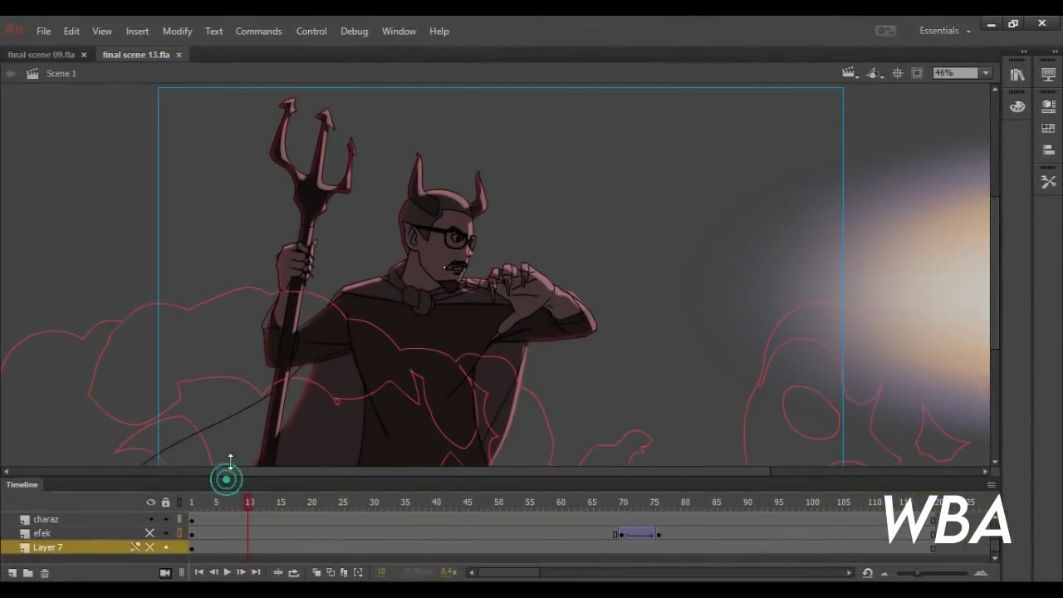
pyautogui.moveTo(231, 462); pyautogui.dragTo(231, 402)
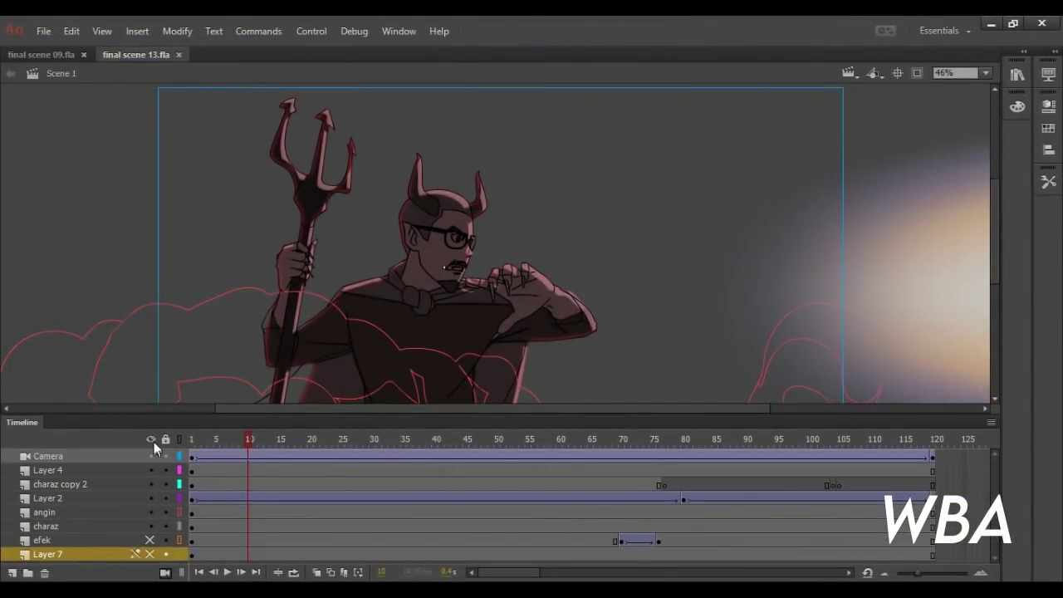
pyautogui.click(152, 442)
pyautogui.click(165, 572)
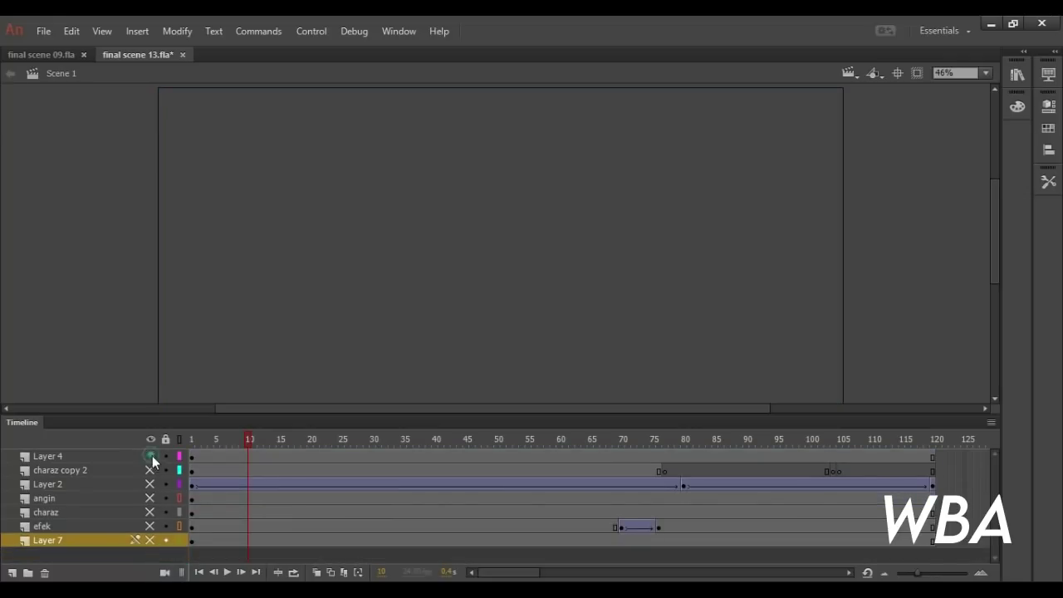
# - Reveal Layer 4, charaz copy 2, Layer 2, angin, charaz and efek one by one, with the playhead at frame 1
pyautogui.click(152, 456)
pyautogui.click(151, 470)
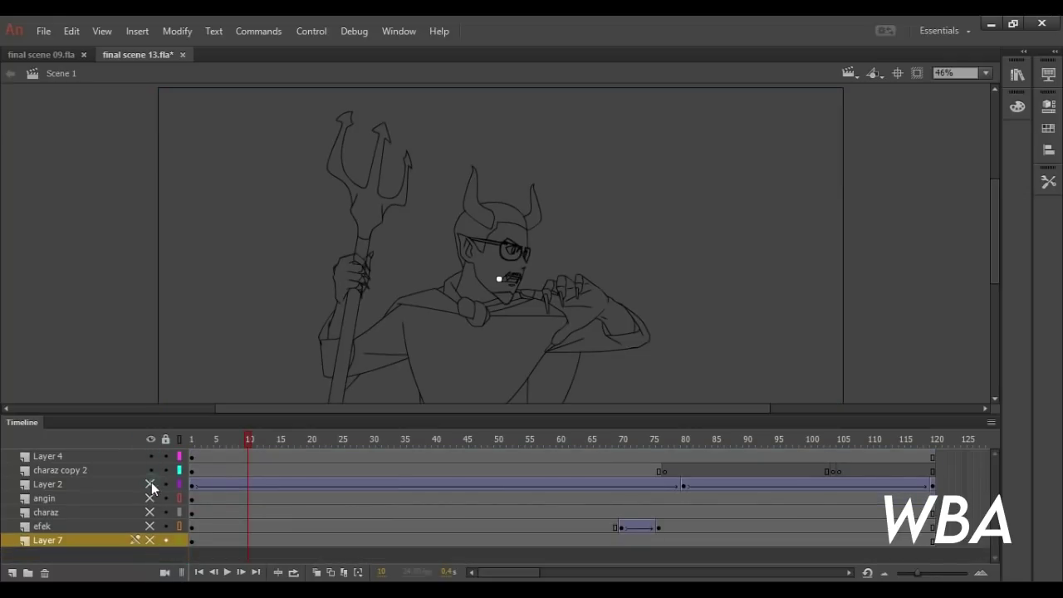
pyautogui.click(151, 486)
pyautogui.click(193, 441)
pyautogui.click(150, 498)
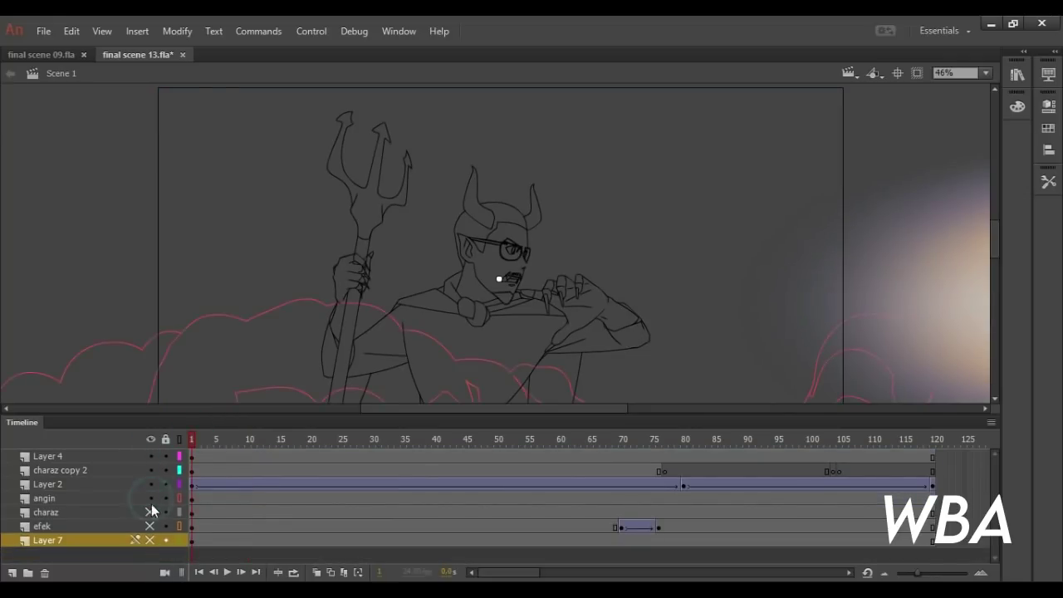
pyautogui.click(150, 512)
pyautogui.click(151, 526)
# - Turn off outline display for angin, efek and the revealed Layer 7, and fit the full frame in view
pyautogui.click(178, 499)
pyautogui.click(179, 526)
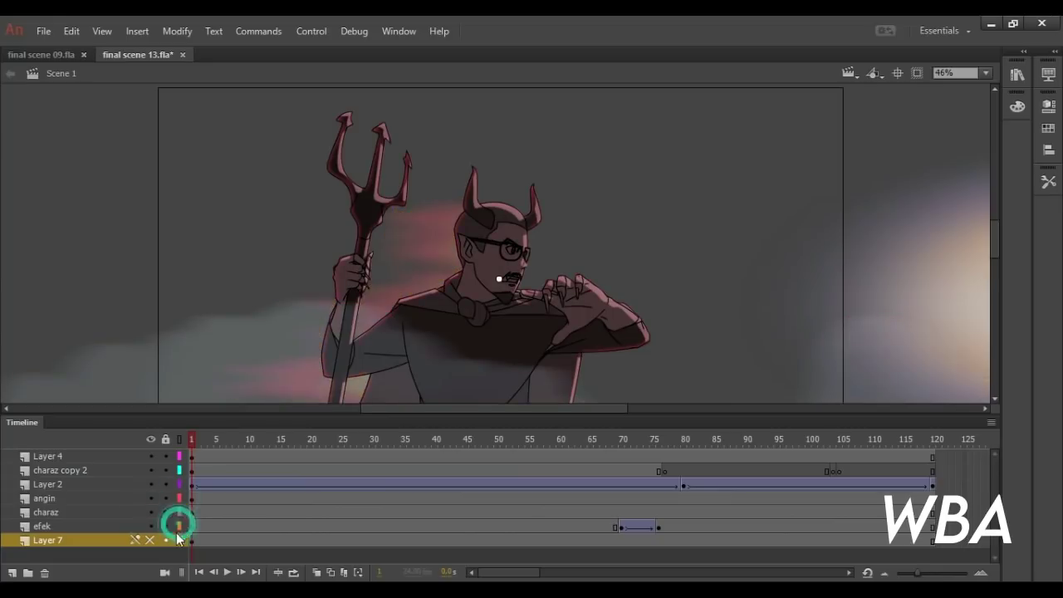
pyautogui.click(150, 540)
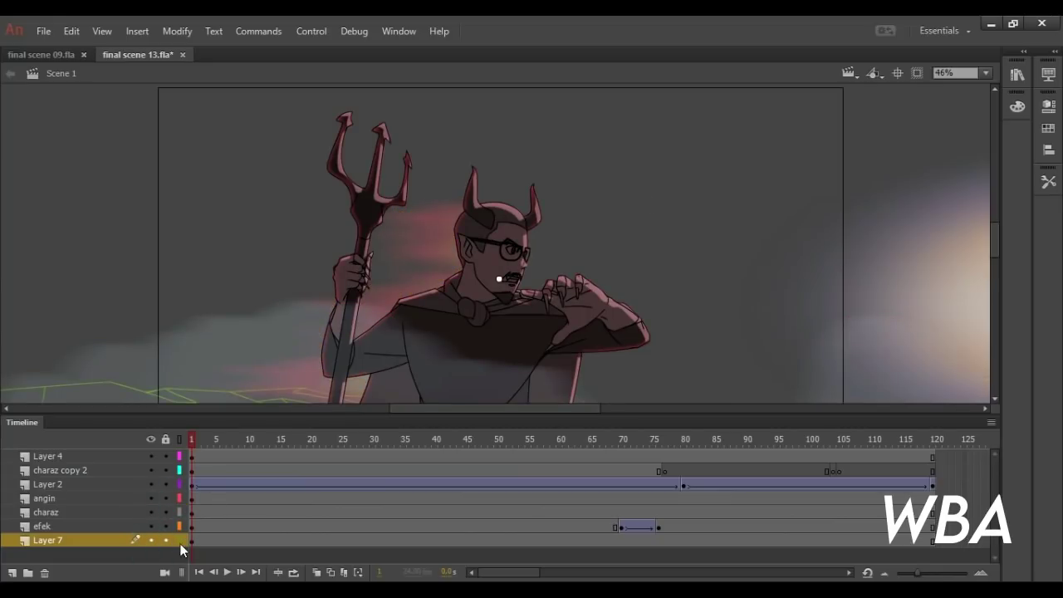
pyautogui.click(178, 540)
pyautogui.click(986, 73)
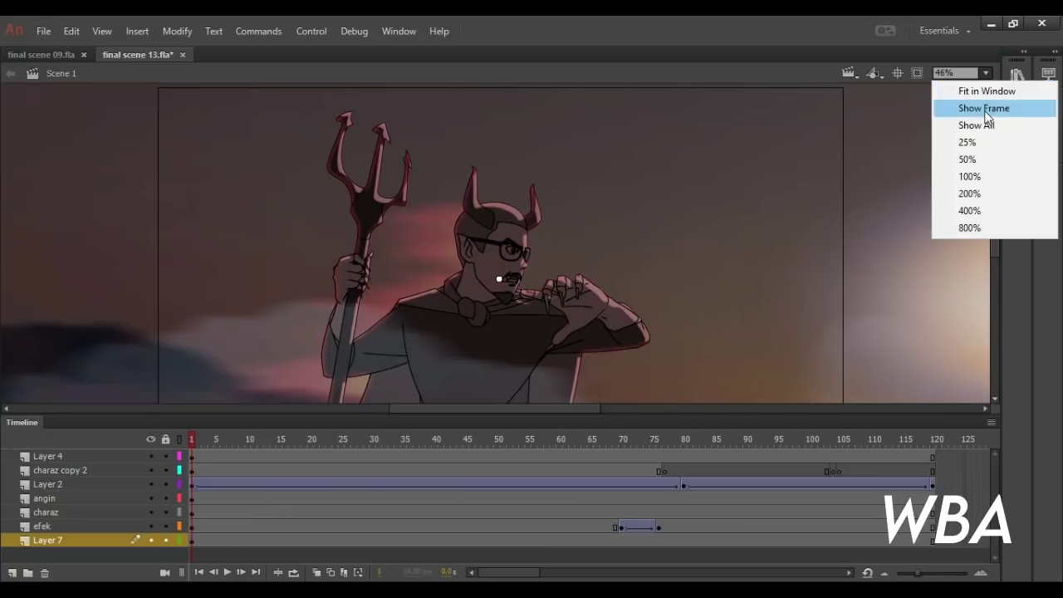
pyautogui.click(985, 109)
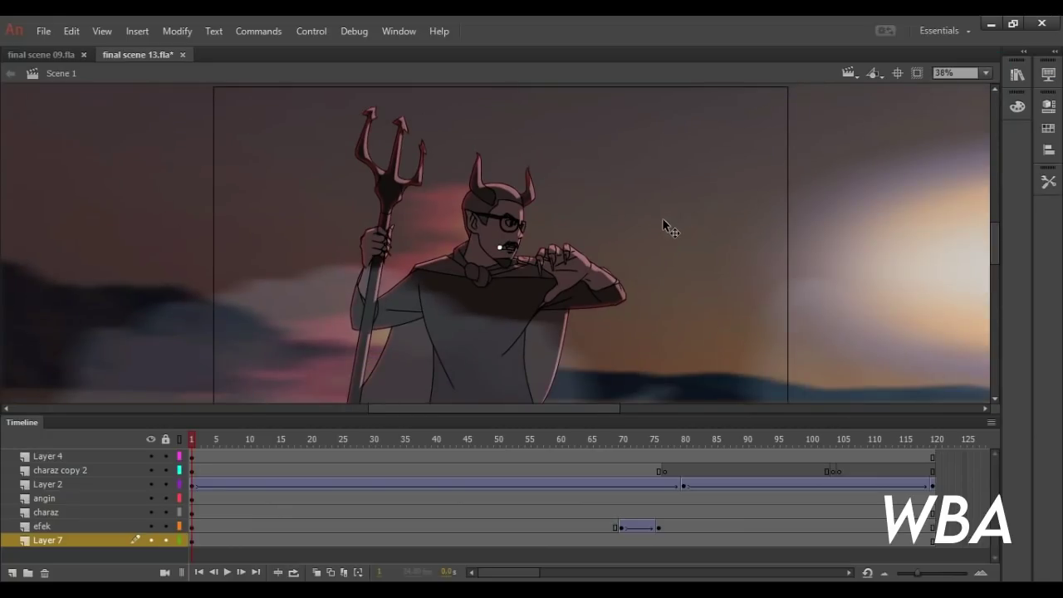
# - Isolate Layer 4 by hiding the other layers, and play through the frames of its Symbol 17
pyautogui.click(481, 303)
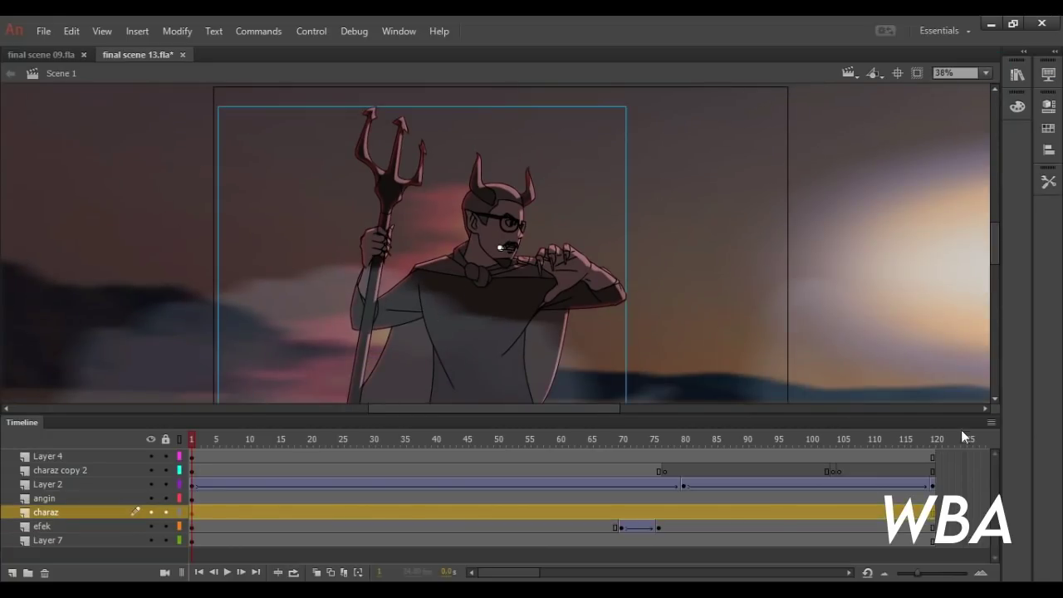
pyautogui.click(149, 439)
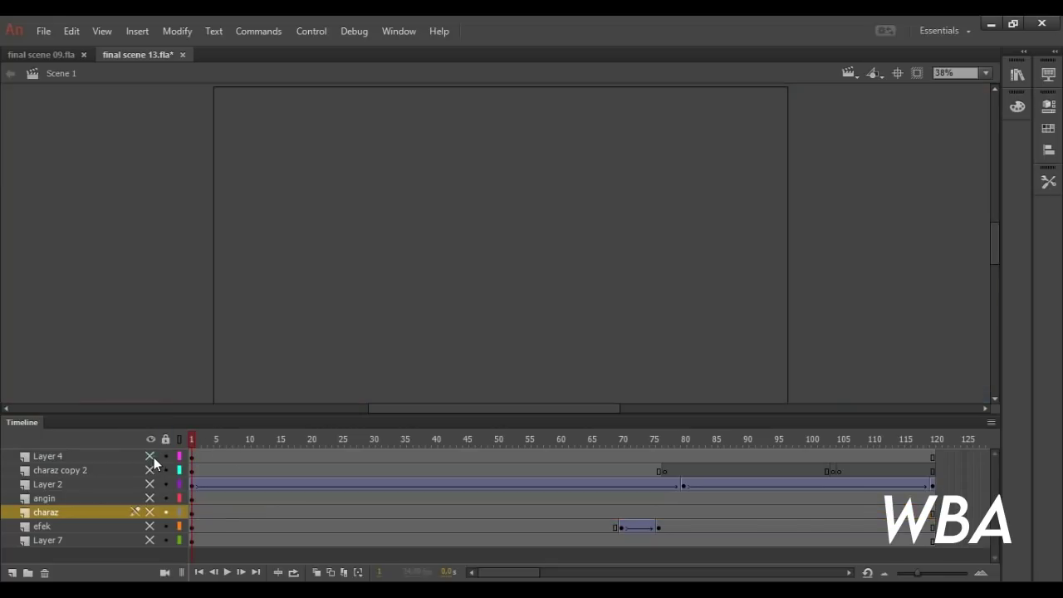
pyautogui.doubleClick(499, 248)
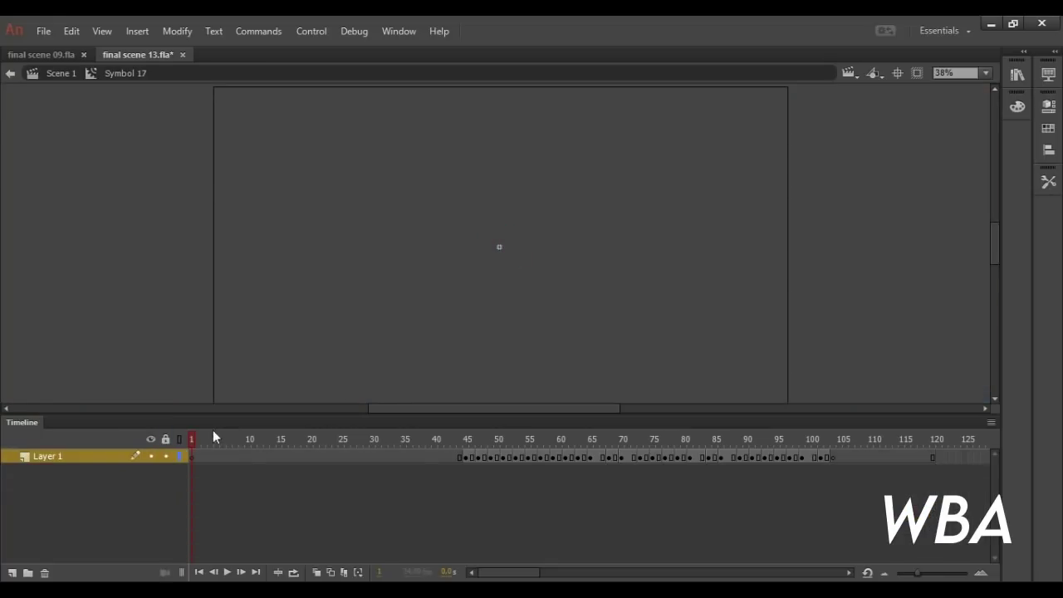
pyautogui.moveTo(505, 446); pyautogui.dragTo(373, 475)
pyautogui.press('Return')
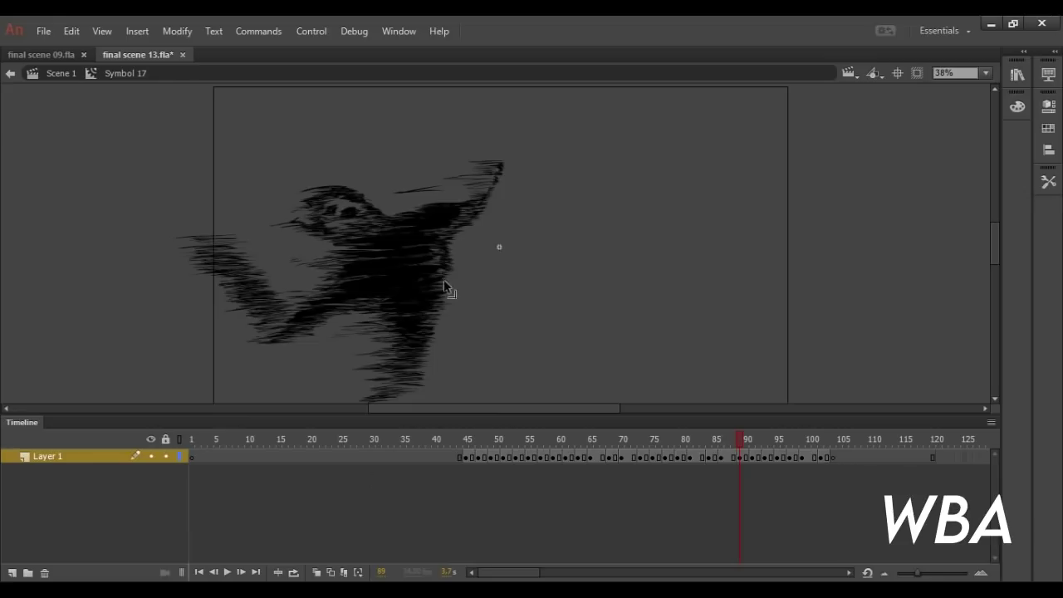
# - Set the Brush tool to a black fill and size 1 inside Symbol 17
pyautogui.click(633, 211)
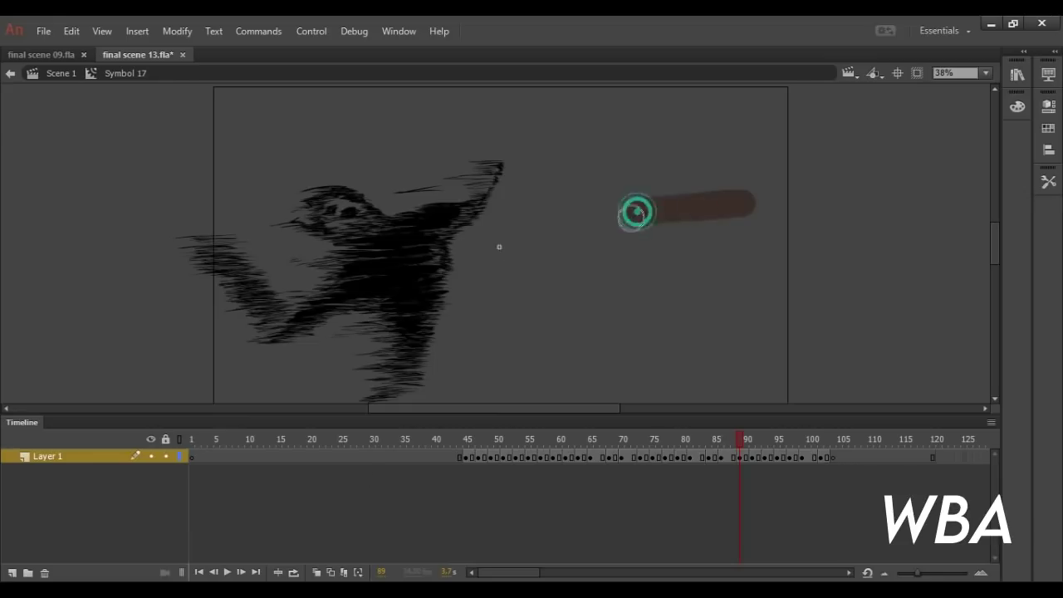
pyautogui.click(1049, 106)
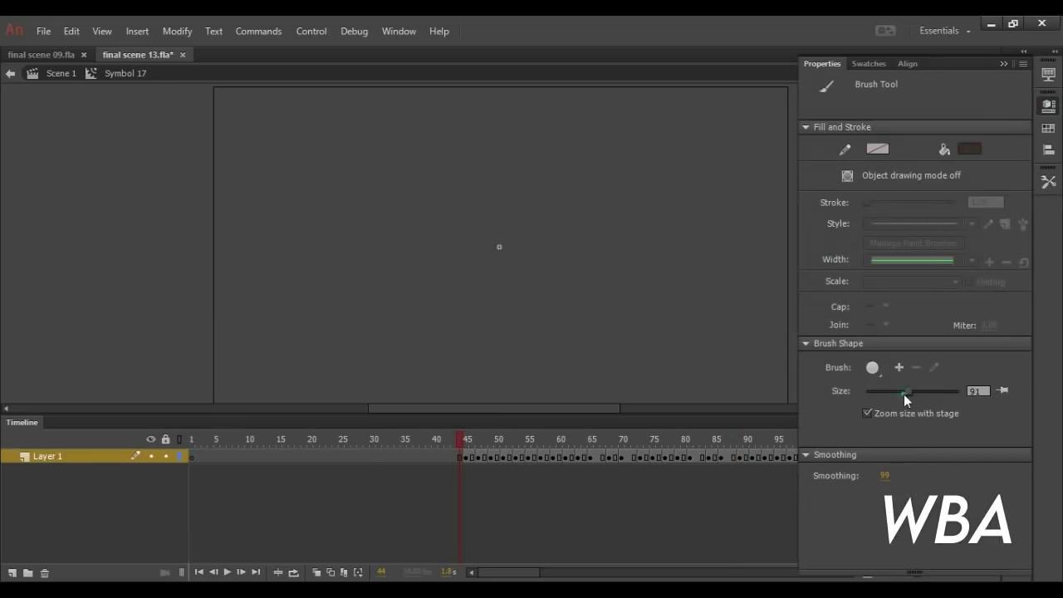
pyautogui.click(969, 149)
pyautogui.click(752, 218)
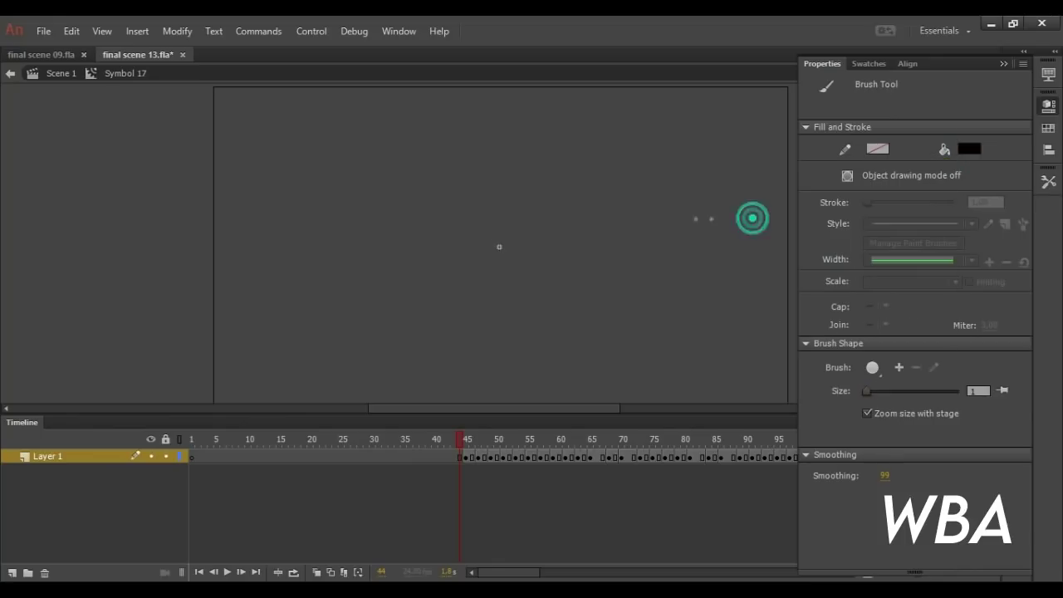
# - Sketch thin black hatching strokes in the symbol's empty opening frames, clear them, and replay the animation
pyautogui.moveTo(503, 186)
pyautogui.mouseDown()
pyautogui.moveTo(484, 185)
pyautogui.moveTo(528, 193)
pyautogui.moveTo(490, 196)
pyautogui.moveTo(498, 200)
pyautogui.moveTo(478, 216)
pyautogui.moveTo(402, 241)
pyautogui.mouseUp()
pyautogui.click(449, 457)
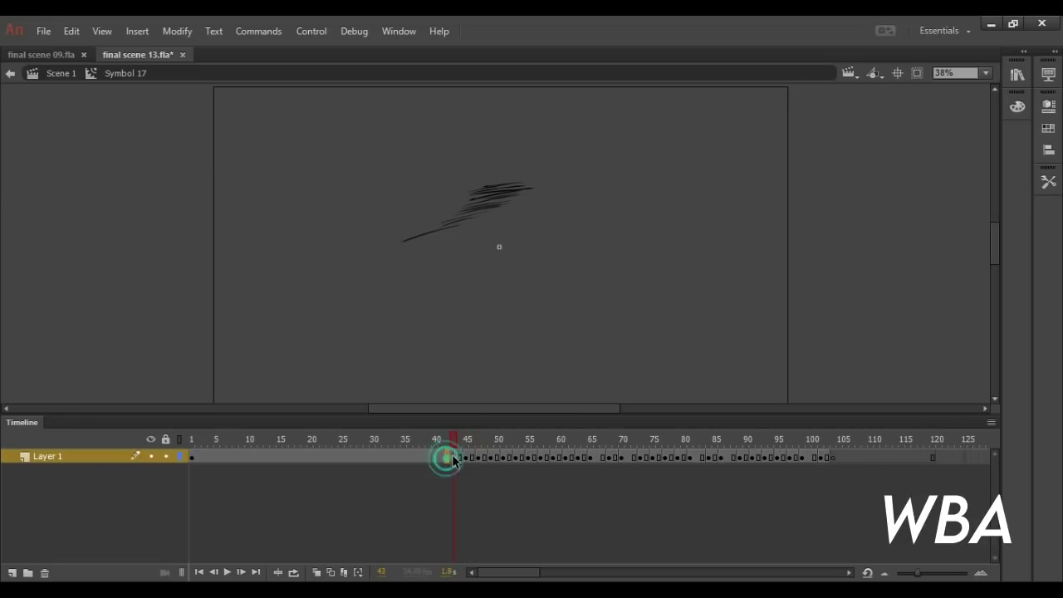
pyautogui.press('Delete')
pyautogui.press('Return')
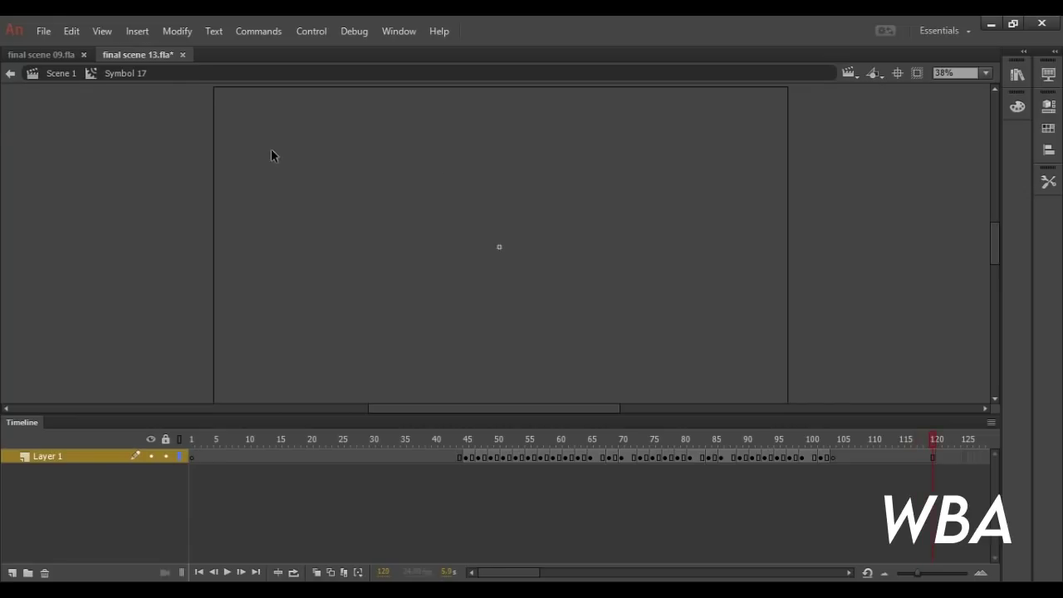
# - Return to Scene 1 and reveal the charaz copy 2 layer
pyautogui.click(72, 76)
pyautogui.moveTo(193, 445); pyautogui.dragTo(147, 475)
pyautogui.click(150, 471)
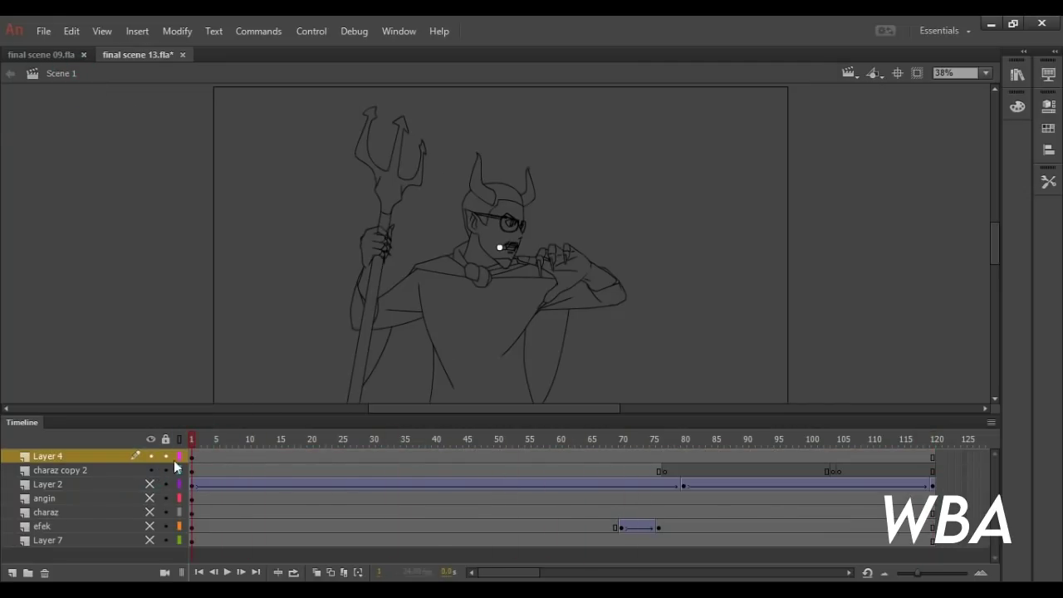
# - Open the character line-art symbol on charaz copy 2, review its frame-by-frame drawings in playback, and return to Scene 1
pyautogui.doubleClick(487, 283)
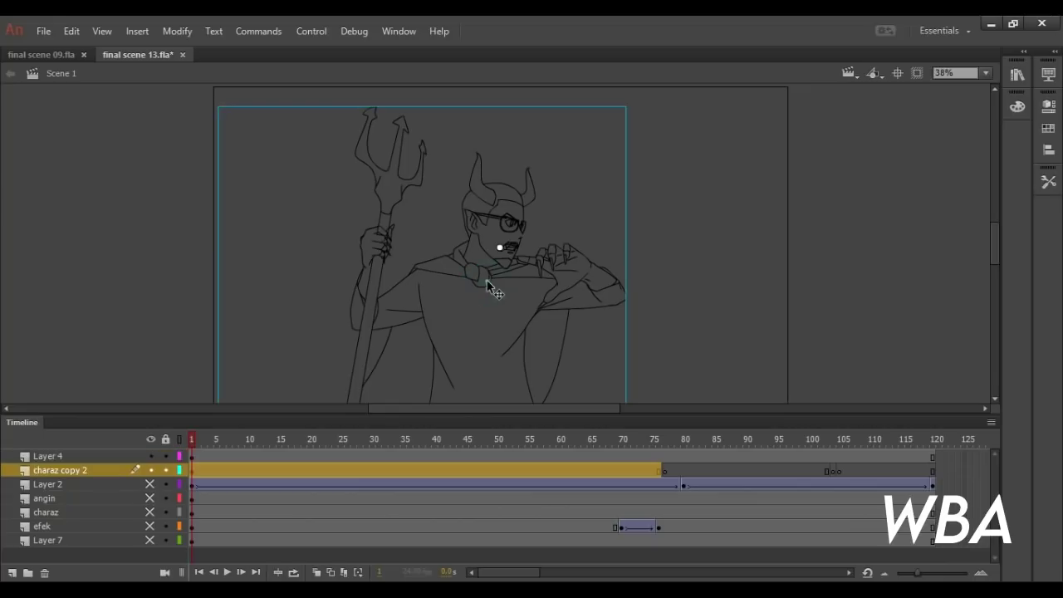
pyautogui.moveTo(216, 438); pyautogui.dragTo(665, 447)
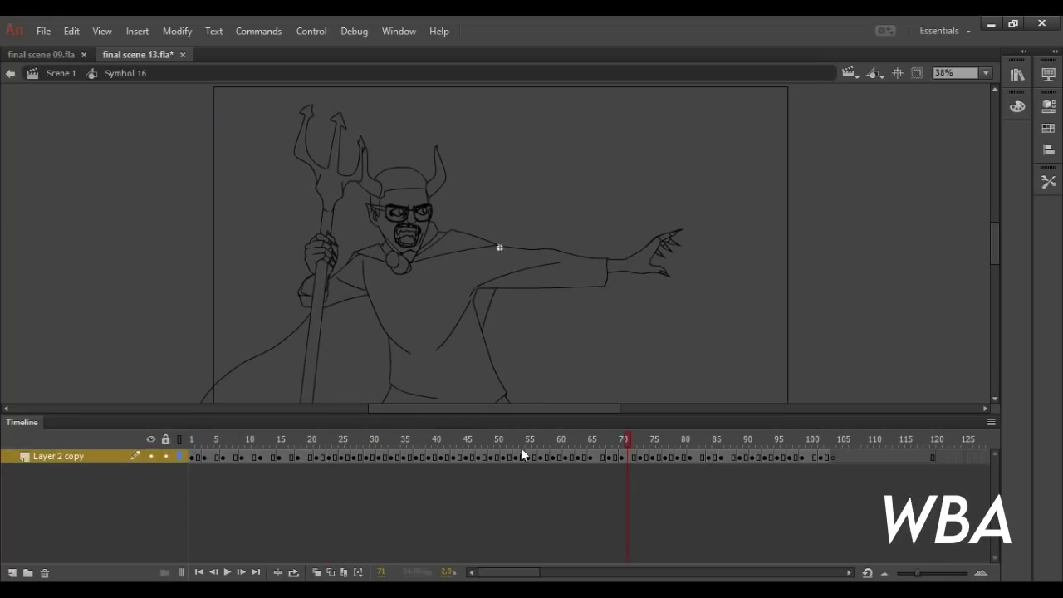
pyautogui.click(404, 457)
pyautogui.click(589, 439)
pyautogui.press('Return')
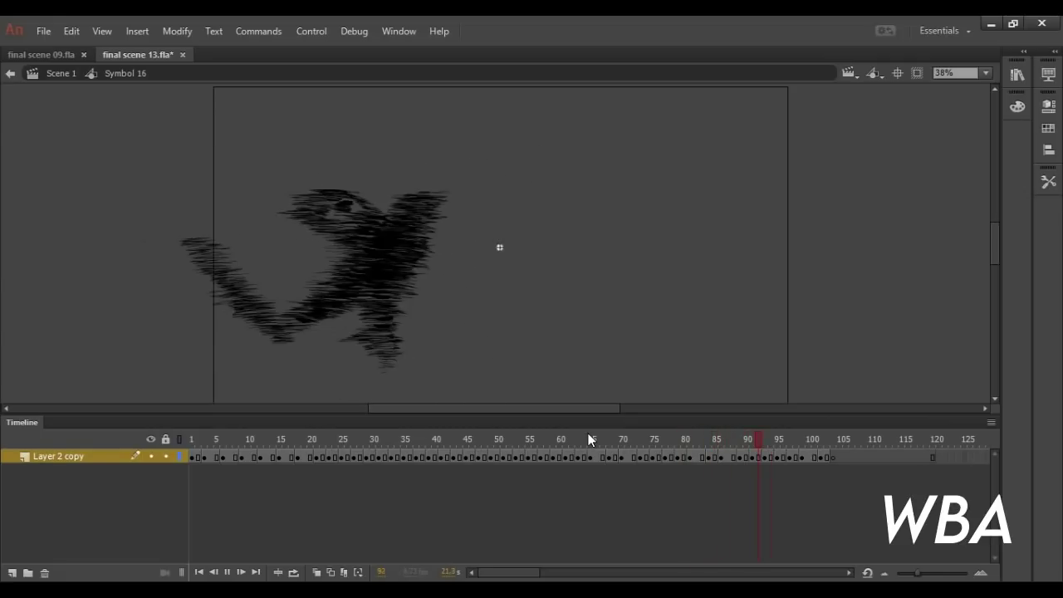
pyautogui.click(63, 73)
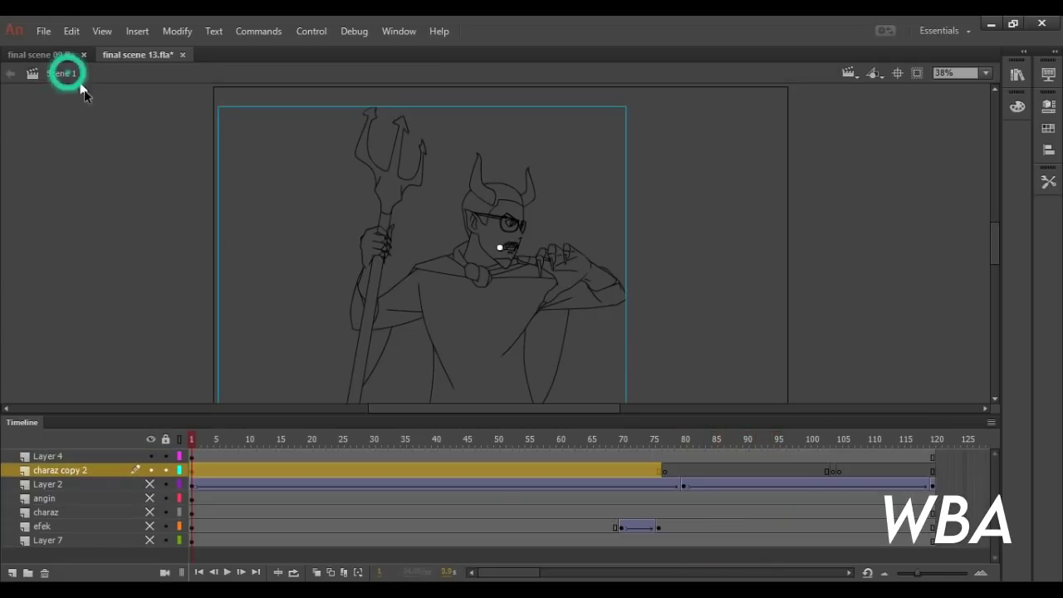
# - Show only Layer 2 and scrub through the glowing ellipse's tween from start to end, returning to frame 1
pyautogui.click(150, 484)
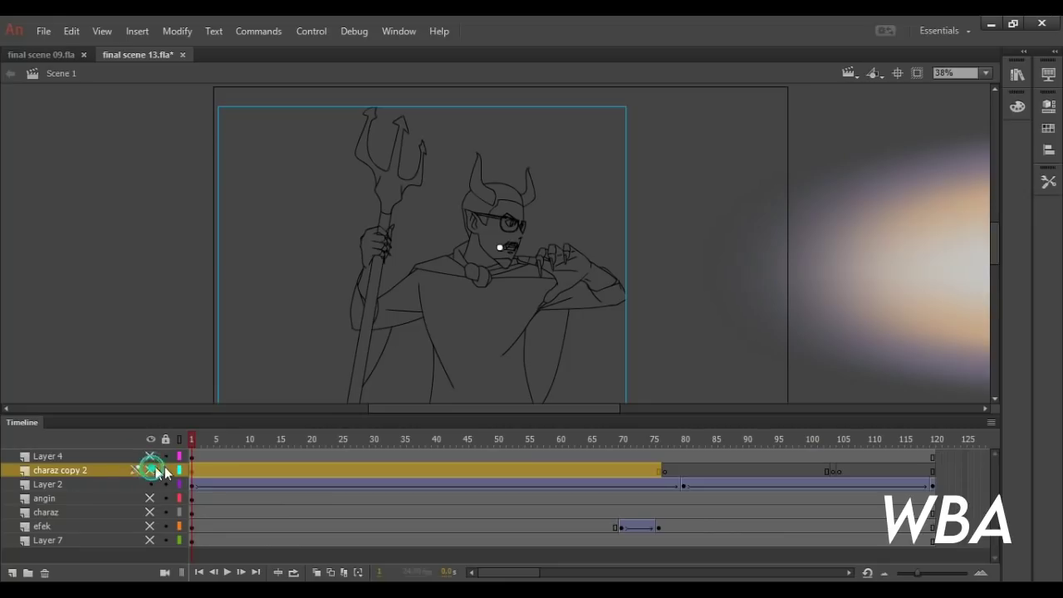
pyautogui.keyDown('alt'); pyautogui.click(149, 484); pyautogui.keyUp('alt')
pyautogui.moveTo(574, 251); pyautogui.dragTo(423, 241)
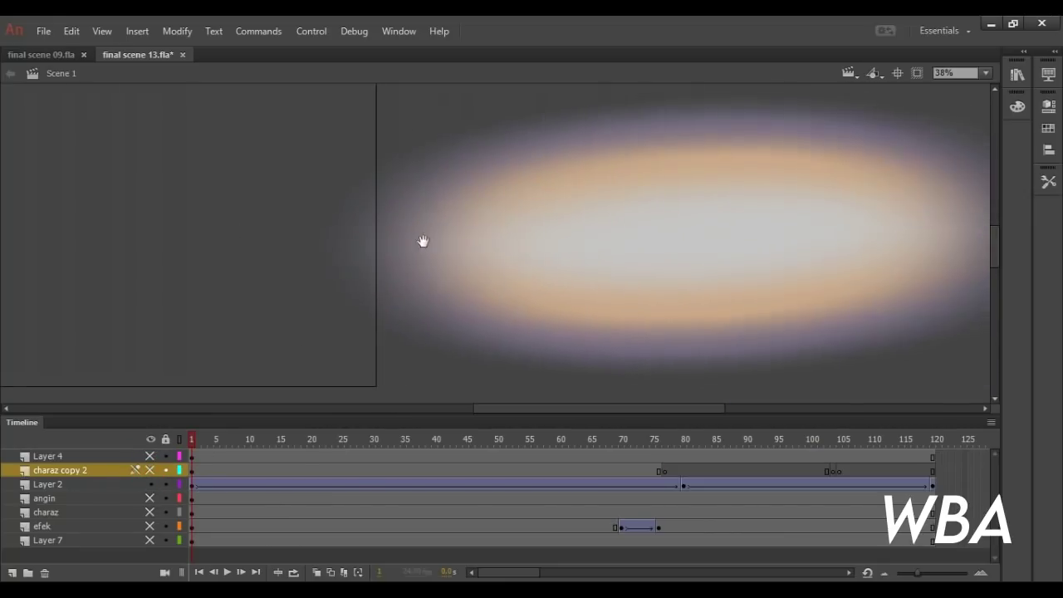
pyautogui.click(424, 242)
pyautogui.moveTo(217, 442); pyautogui.dragTo(700, 451)
pyautogui.moveTo(781, 456); pyautogui.dragTo(908, 442)
pyautogui.click(196, 440)
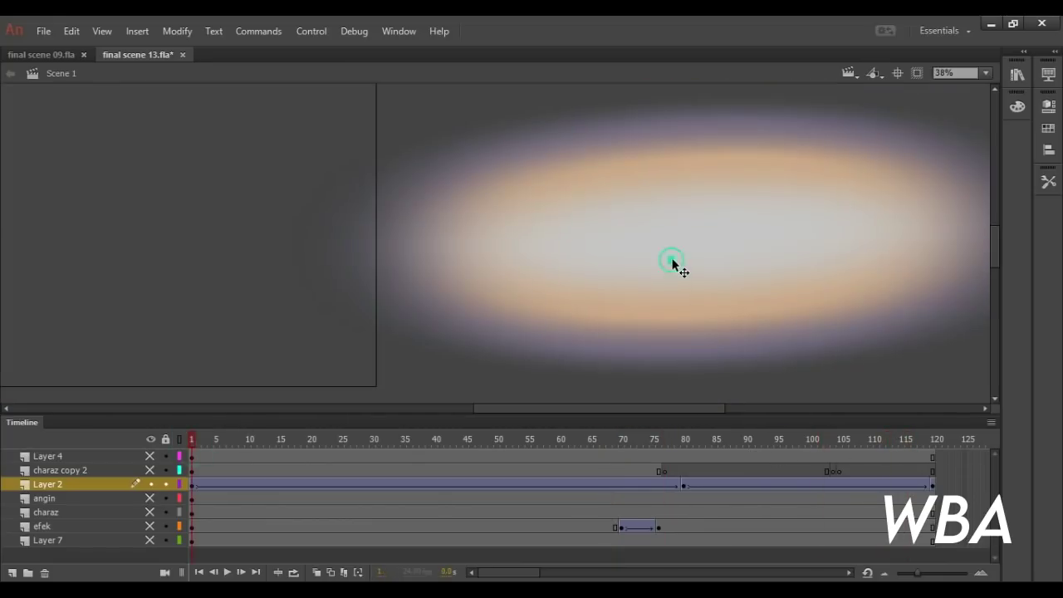
# - Open the glowing ellipse's Symbol 14, play its frames with looping on, and return to Scene 1
pyautogui.doubleClick(673, 262)
pyautogui.moveTo(192, 445)
pyautogui.mouseDown()
pyautogui.moveTo(250, 447)
pyautogui.moveTo(196, 445)
pyautogui.mouseUp()
pyautogui.press('Return')
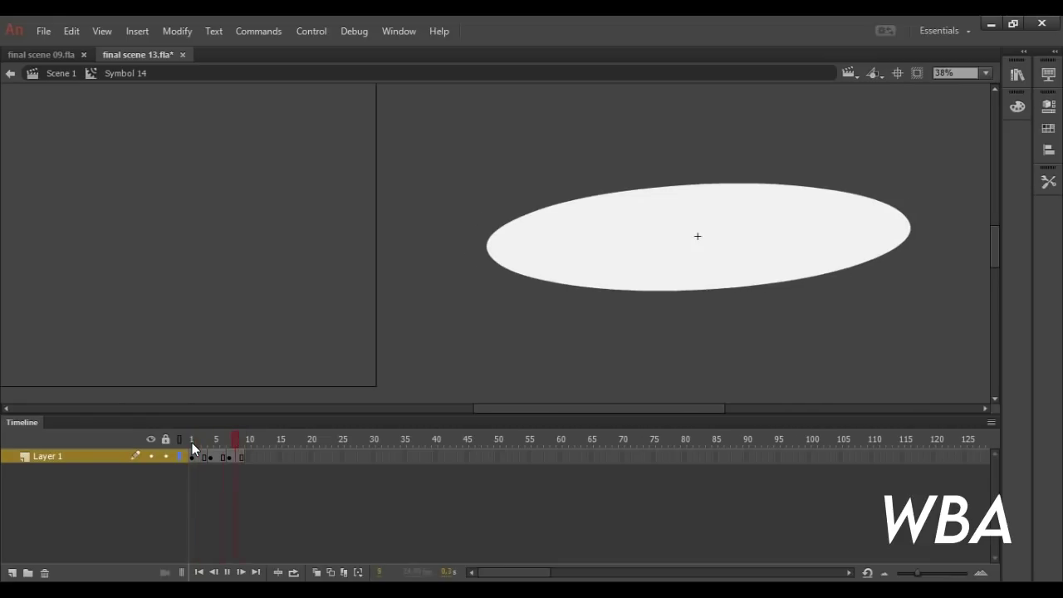
pyautogui.click(293, 573)
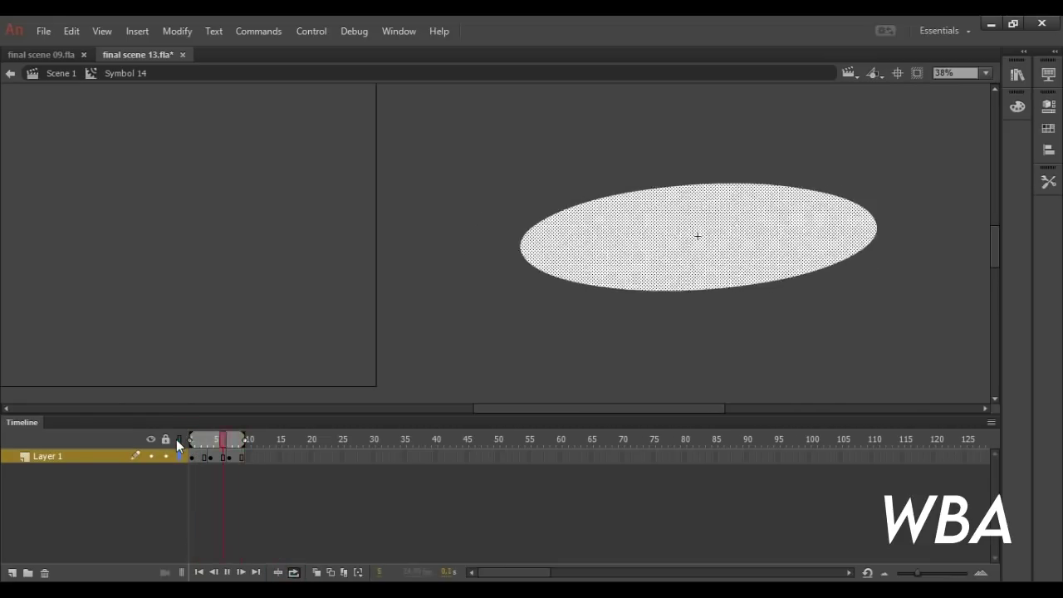
pyautogui.click(61, 74)
# - Examine the Alpha color effect and the stacked Blur and Glow filters on the ellipse instance
pyautogui.click(1049, 106)
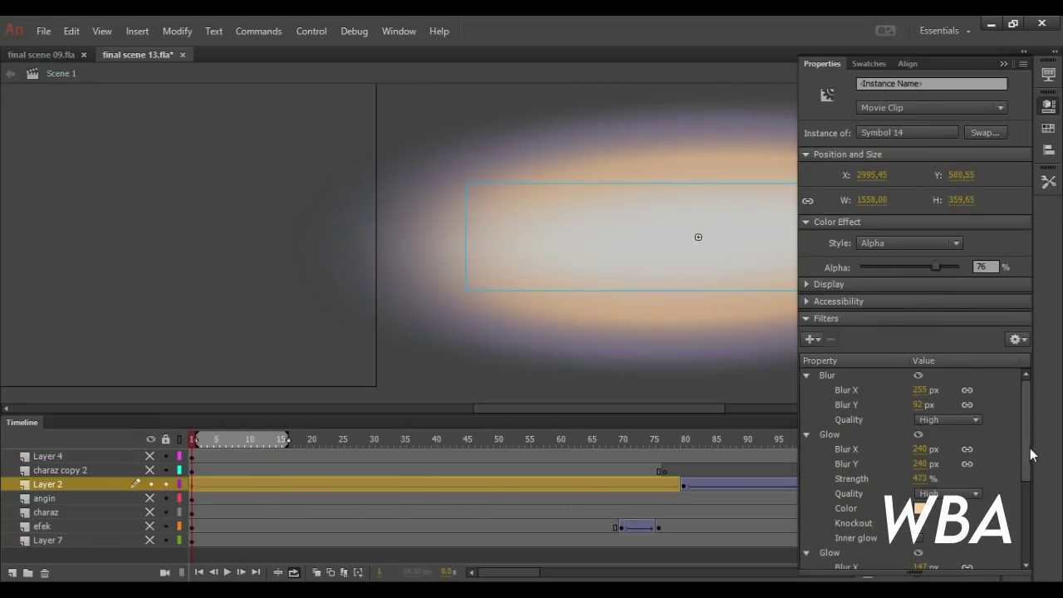
pyautogui.moveTo(1028, 452); pyautogui.dragTo(1022, 552)
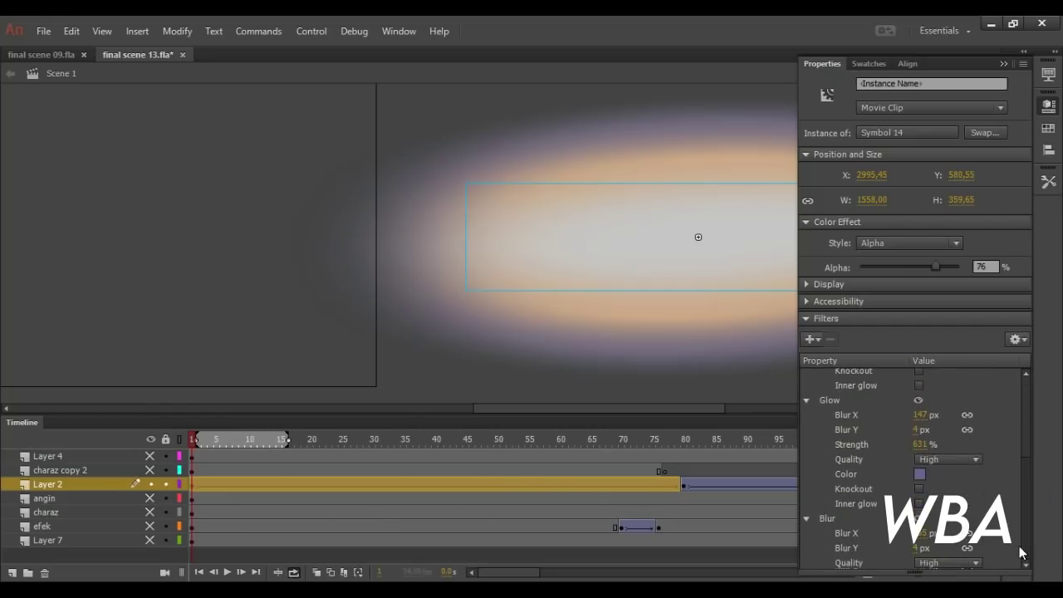
pyautogui.click(410, 370)
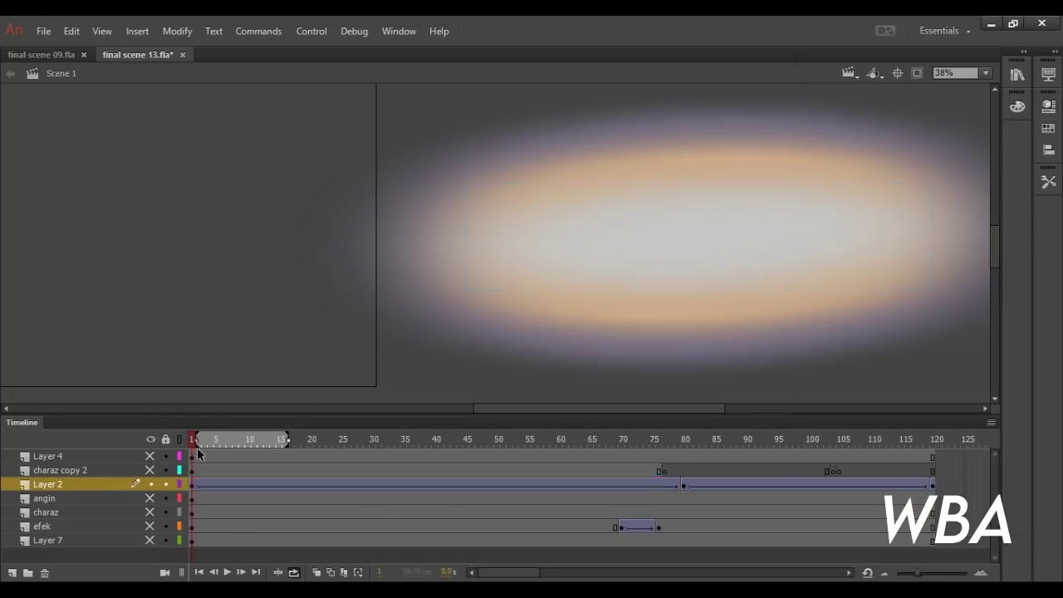
# - Turn off looping and scrub the Layer 2 glow tween across the timeline with the whole ellipse in view
pyautogui.click(294, 573)
pyautogui.moveTo(194, 442); pyautogui.dragTo(594, 440)
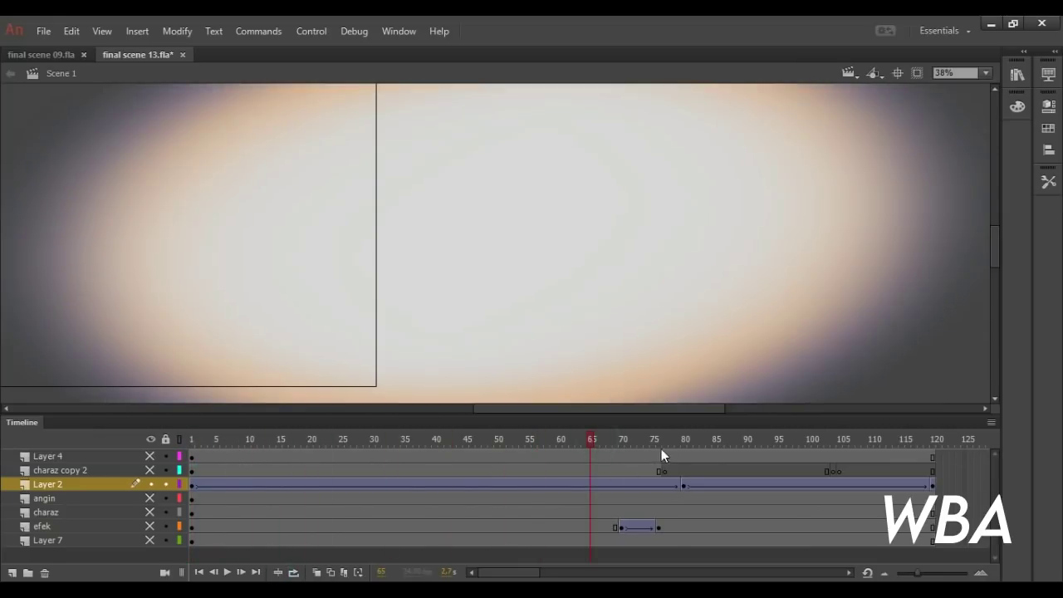
pyautogui.moveTo(661, 448); pyautogui.dragTo(944, 442)
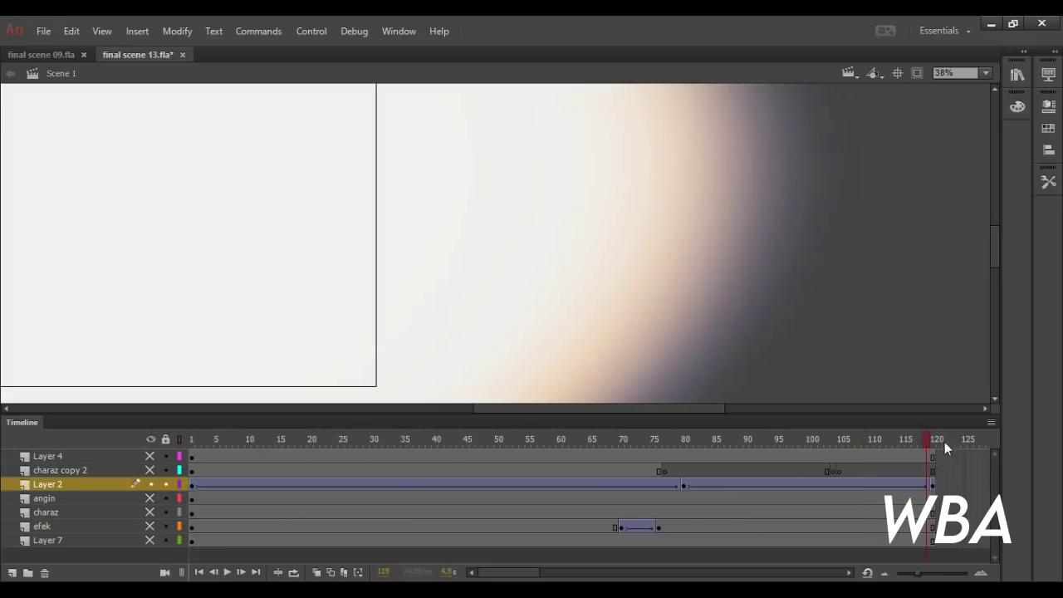
pyautogui.click(986, 73)
pyautogui.click(980, 124)
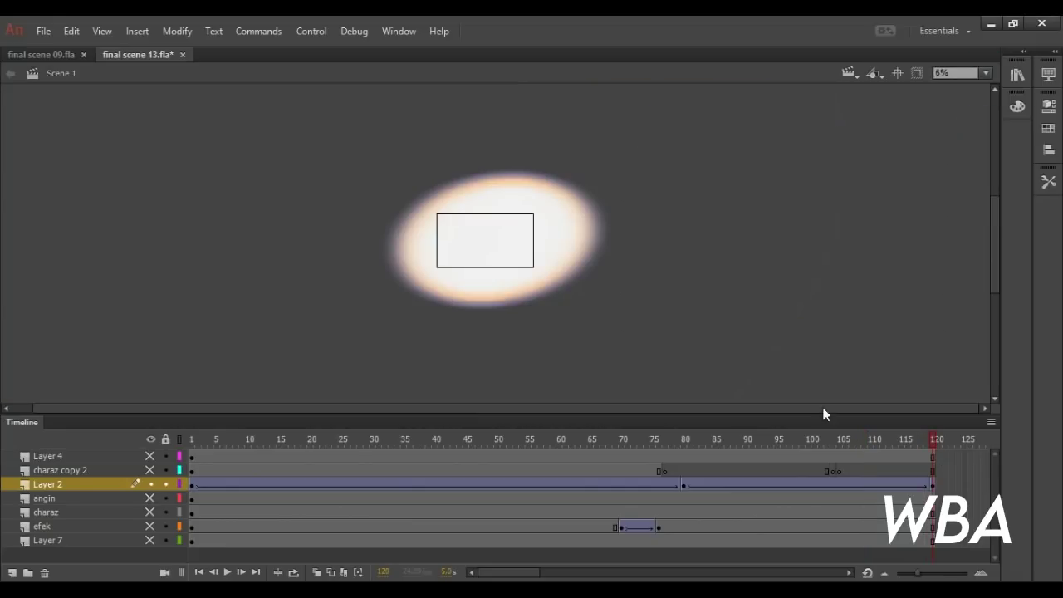
pyautogui.moveTo(908, 445); pyautogui.dragTo(186, 484)
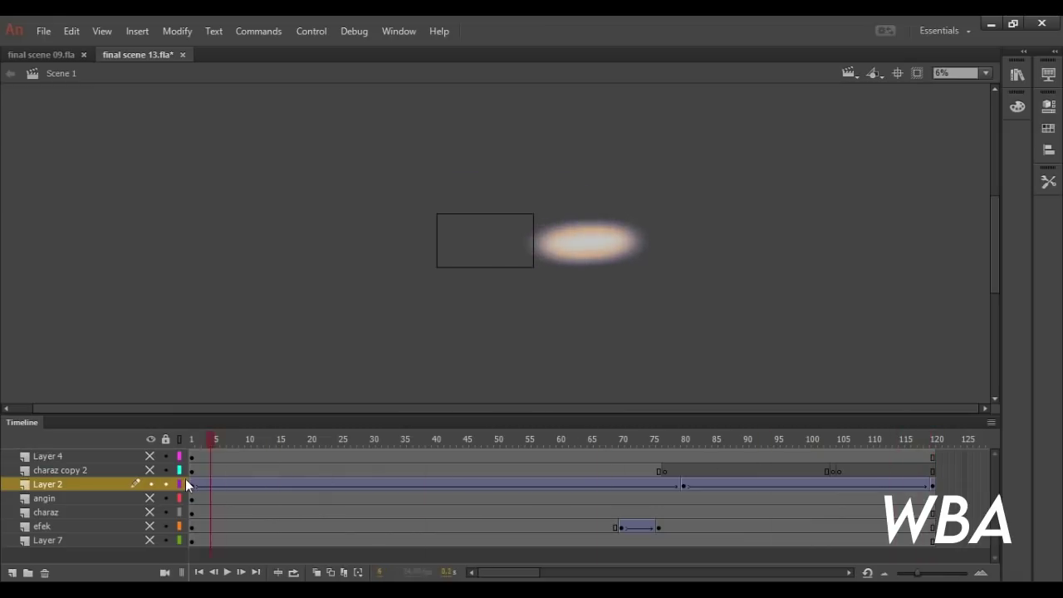
# - Isolate the angin layer, play the cloud frames inside its Symbol 21, and return to Scene 1
pyautogui.click(441, 269)
pyautogui.doubleClick(491, 263)
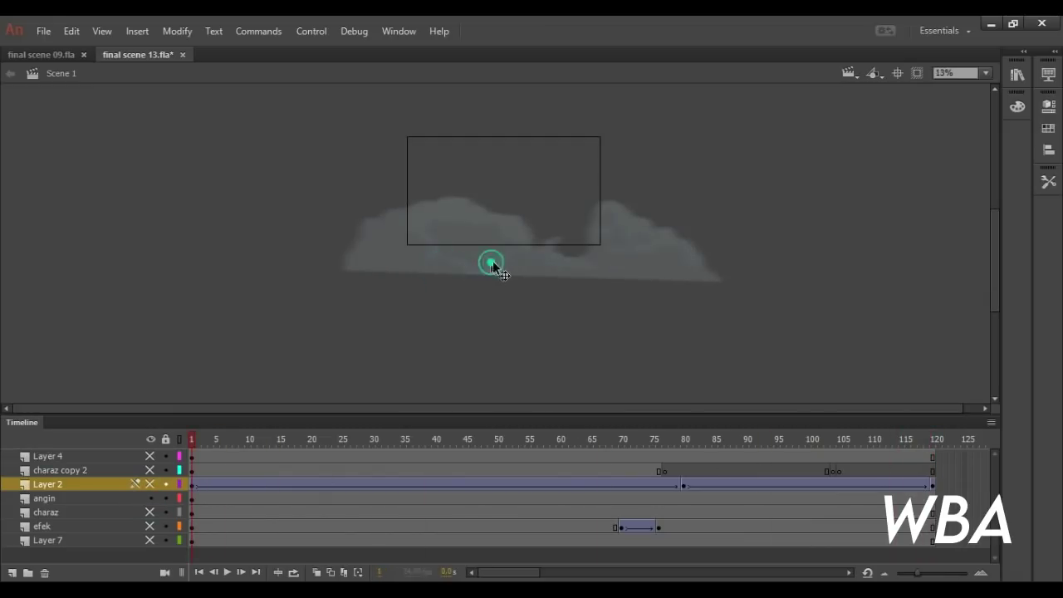
pyautogui.moveTo(218, 440); pyautogui.dragTo(194, 428)
pyautogui.press('Return')
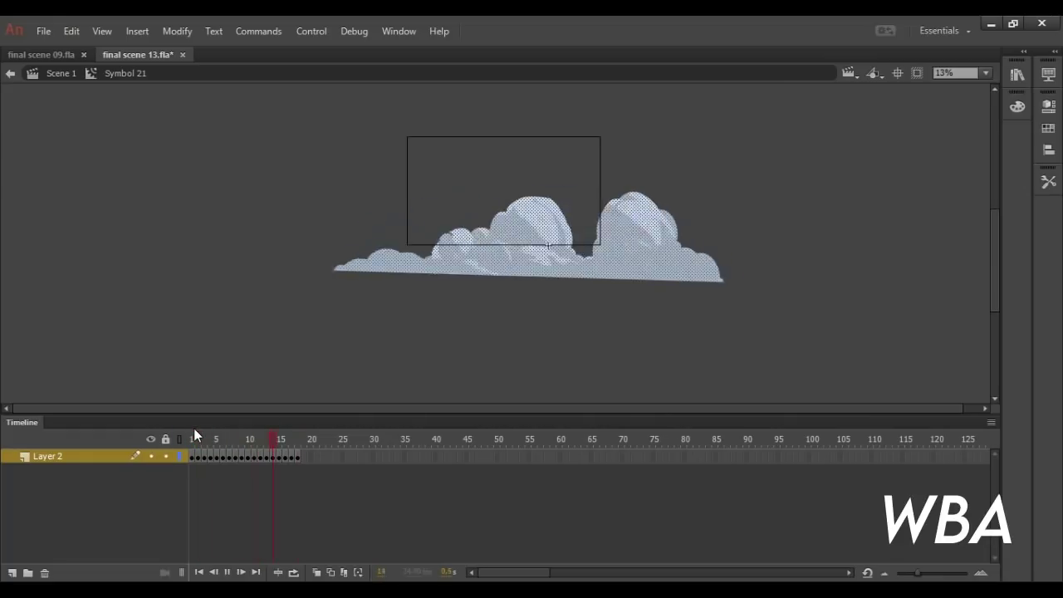
pyautogui.click(67, 75)
# - Show only the charaz layer and scrub through the character drawings inside its Symbol 13
pyautogui.click(149, 498)
pyautogui.click(149, 512)
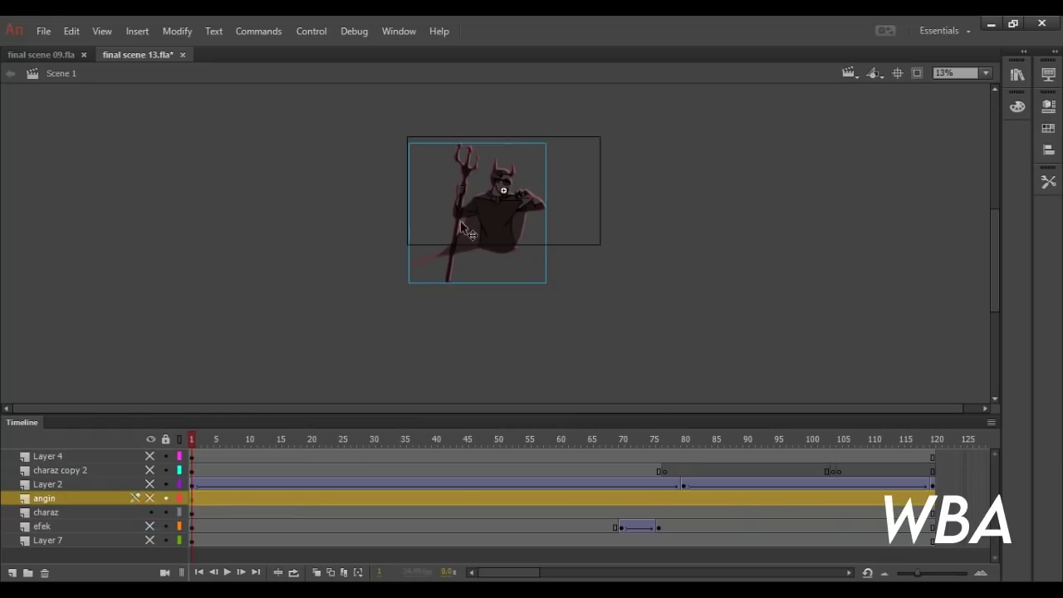
pyautogui.doubleClick(493, 220)
pyautogui.moveTo(208, 447)
pyautogui.mouseDown()
pyautogui.moveTo(707, 452)
pyautogui.moveTo(738, 439)
pyautogui.moveTo(360, 472)
pyautogui.moveTo(701, 461)
pyautogui.moveTo(254, 503)
pyautogui.moveTo(355, 478)
pyautogui.mouseUp()
pyautogui.moveTo(502, 480); pyautogui.dragTo(527, 415)
# - Clip the view to the stage, check Symbol 13's character drawings at frames 68 and 45, and return to Scene 1
pyautogui.click(504, 177)
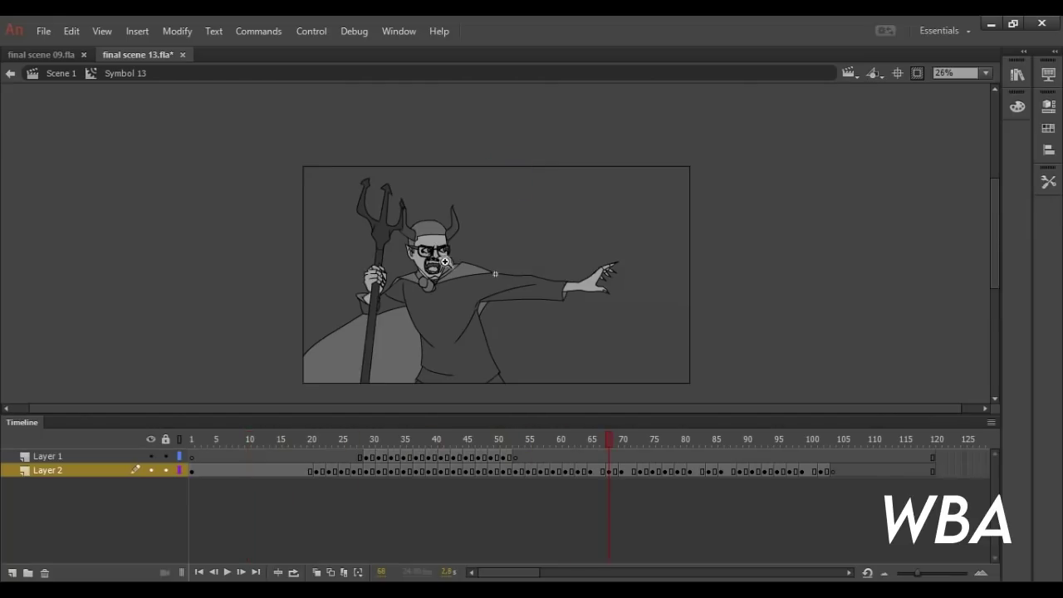
pyautogui.click(611, 471)
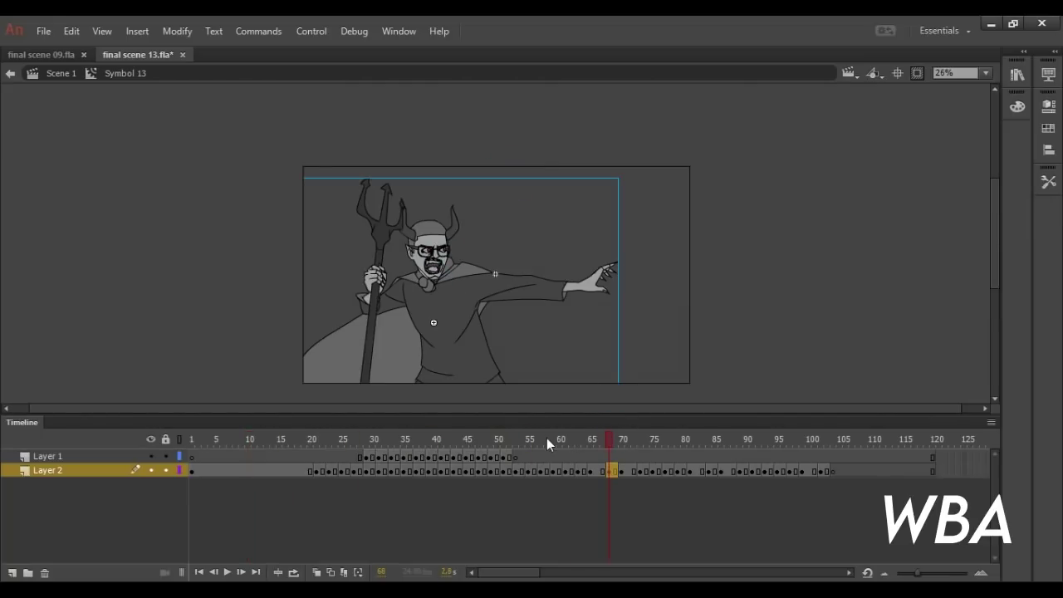
pyautogui.click(468, 438)
pyautogui.click(62, 75)
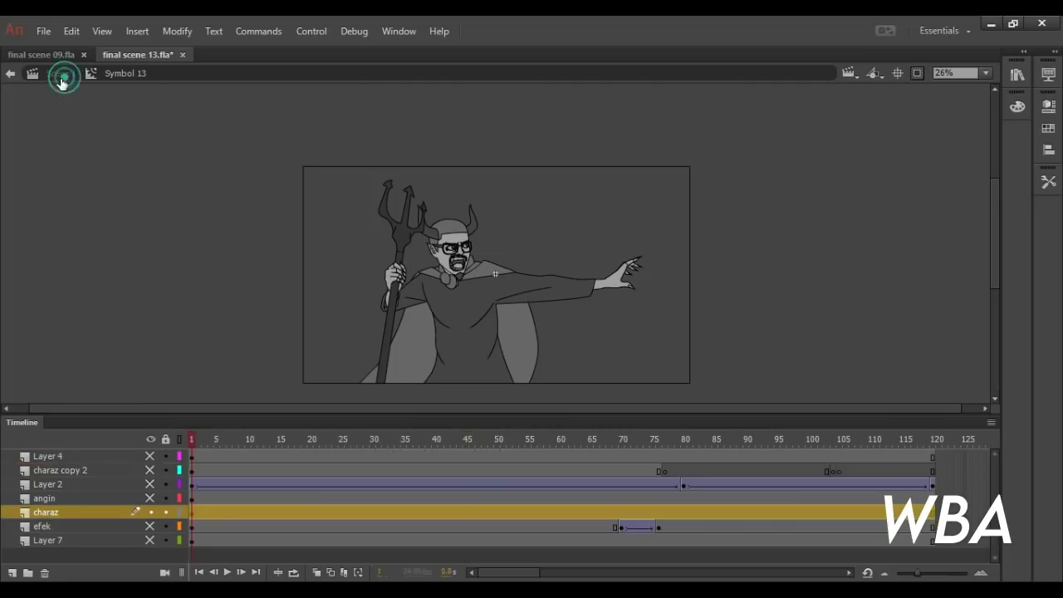
# - Review the charaz instance's Advanced color effect and filter list, and remove its Bevel filter
pyautogui.click(1021, 134)
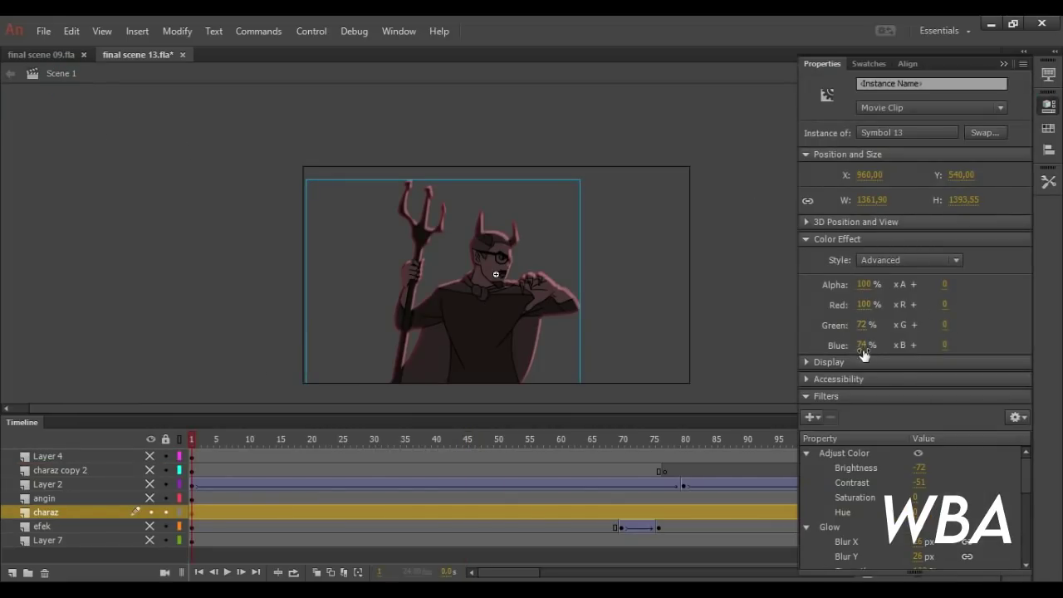
pyautogui.moveTo(1032, 480)
pyautogui.mouseDown()
pyautogui.moveTo(1027, 505)
pyautogui.moveTo(1027, 480)
pyautogui.mouseUp()
pyautogui.moveTo(1026, 486)
pyautogui.mouseDown()
pyautogui.moveTo(1025, 568)
pyautogui.moveTo(1026, 470)
pyautogui.mouseUp()
pyautogui.click(830, 476)
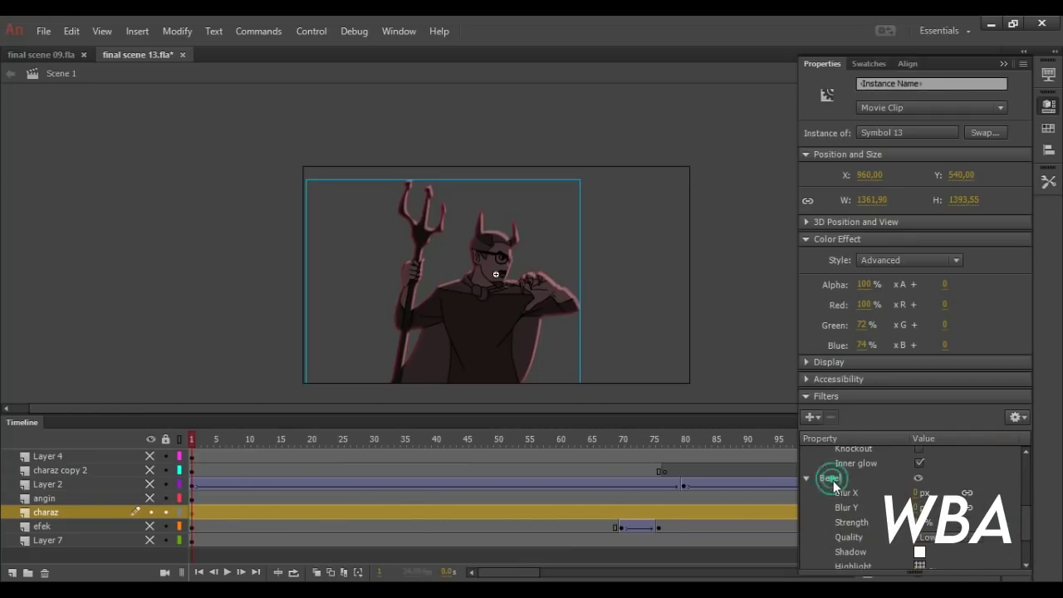
pyautogui.click(831, 420)
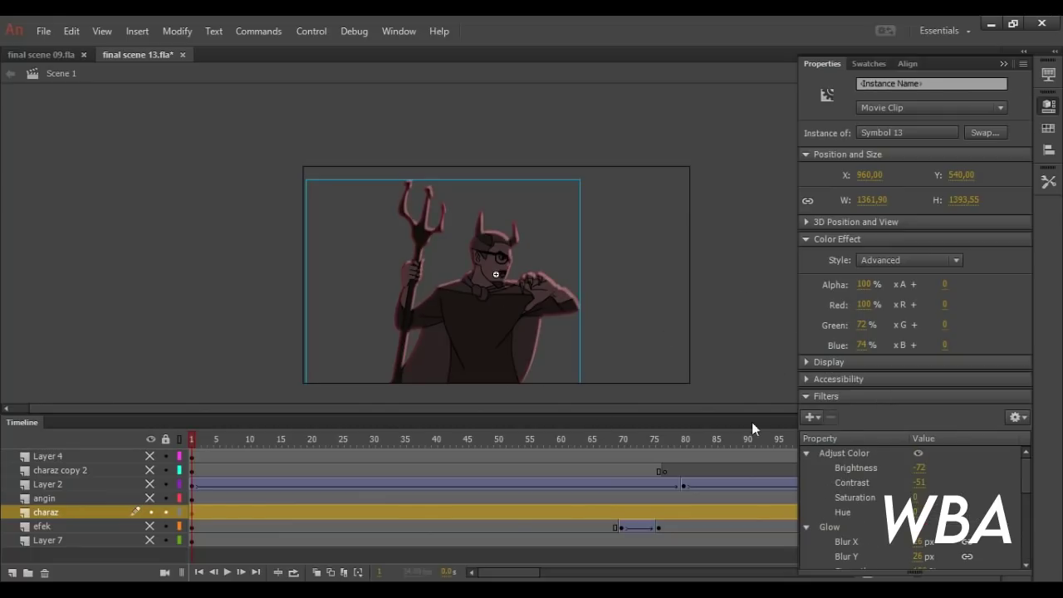
# - Show only the efek layer and scrub through the effect drawings inside its Symbol 14
pyautogui.click(150, 470)
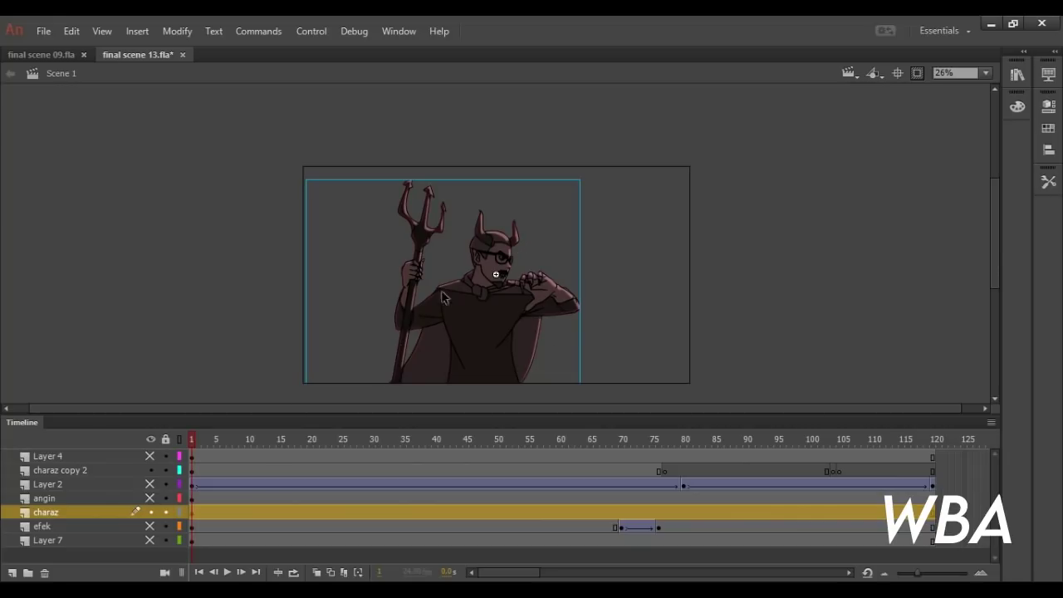
pyautogui.click(150, 512)
pyautogui.click(151, 526)
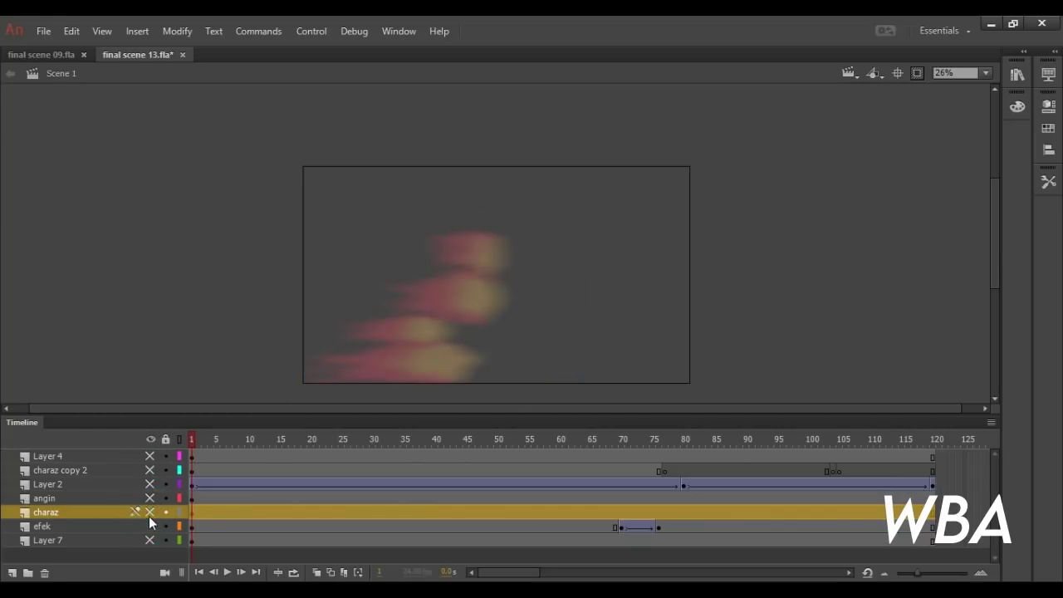
pyautogui.doubleClick(419, 331)
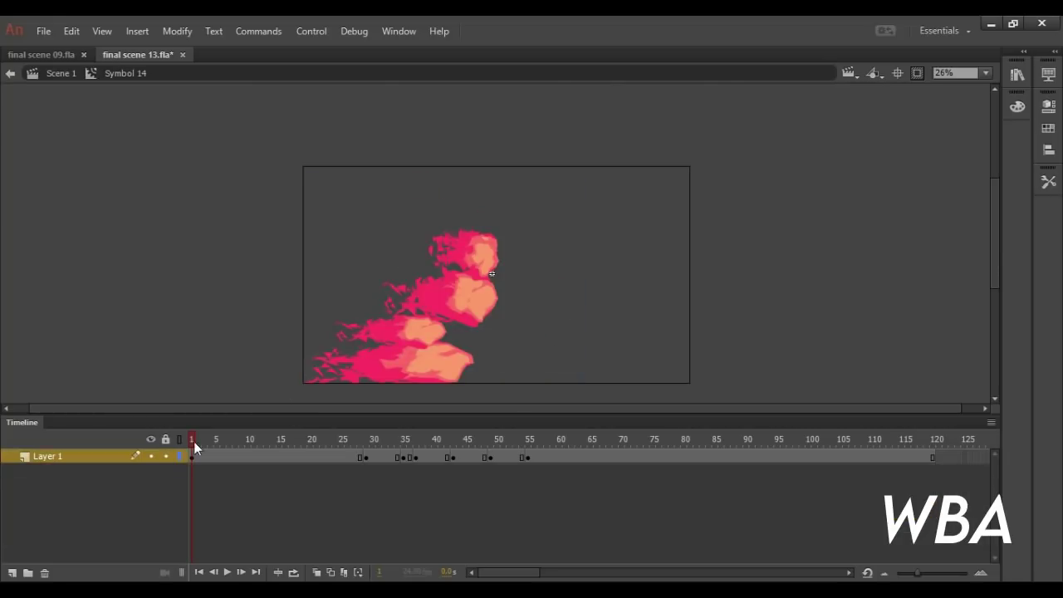
pyautogui.moveTo(195, 440); pyautogui.dragTo(249, 455)
# - Play the frames inside the nested Symbol 1 copy, and review the efek instance's properties back in Scene 1
pyautogui.doubleClick(408, 332)
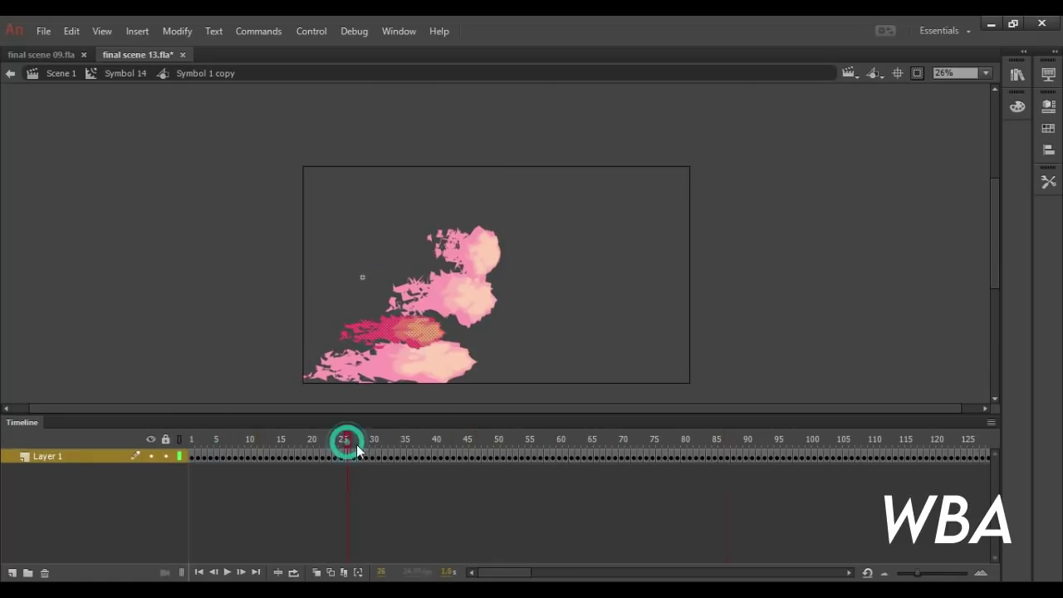
pyautogui.press('Return')
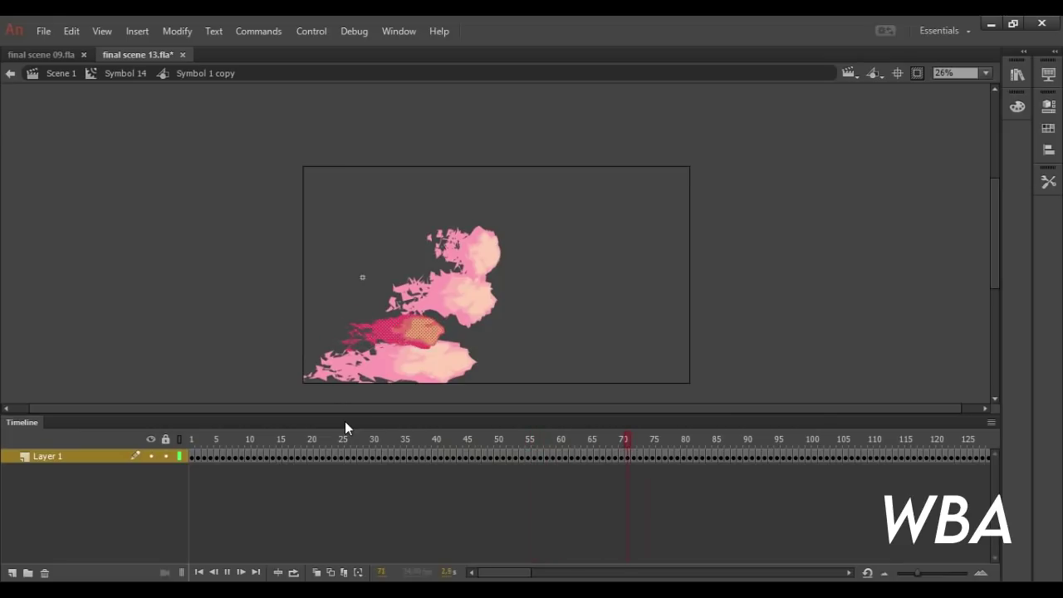
pyautogui.click(63, 73)
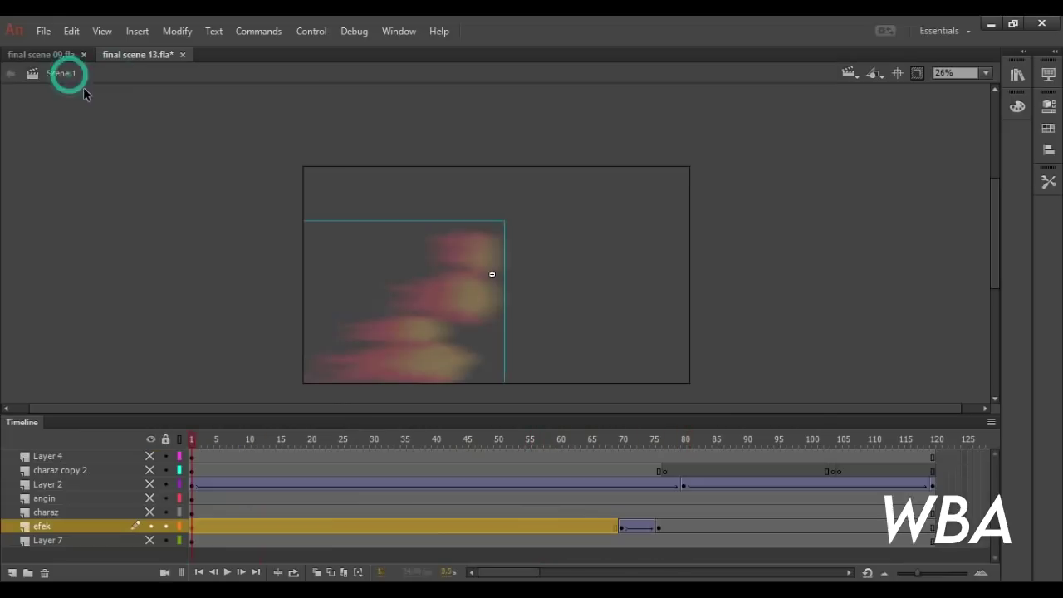
pyautogui.click(1047, 107)
# - Hide the efek layer, show only Layer 7 without stage clipping, and open its background symbol Tween 1
pyautogui.click(149, 526)
pyautogui.click(150, 539)
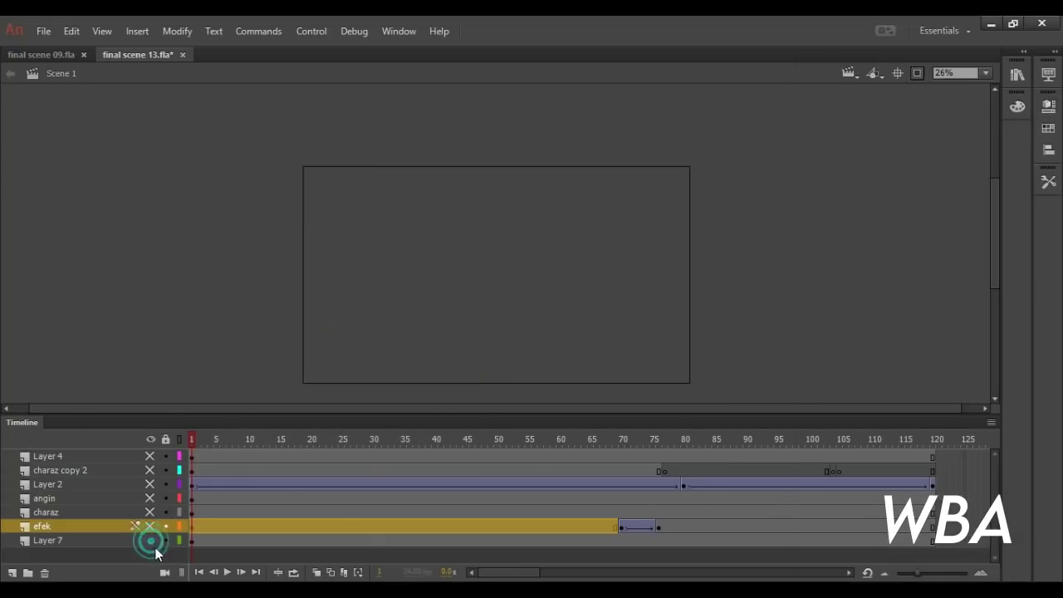
pyautogui.click(899, 72)
pyautogui.doubleClick(545, 285)
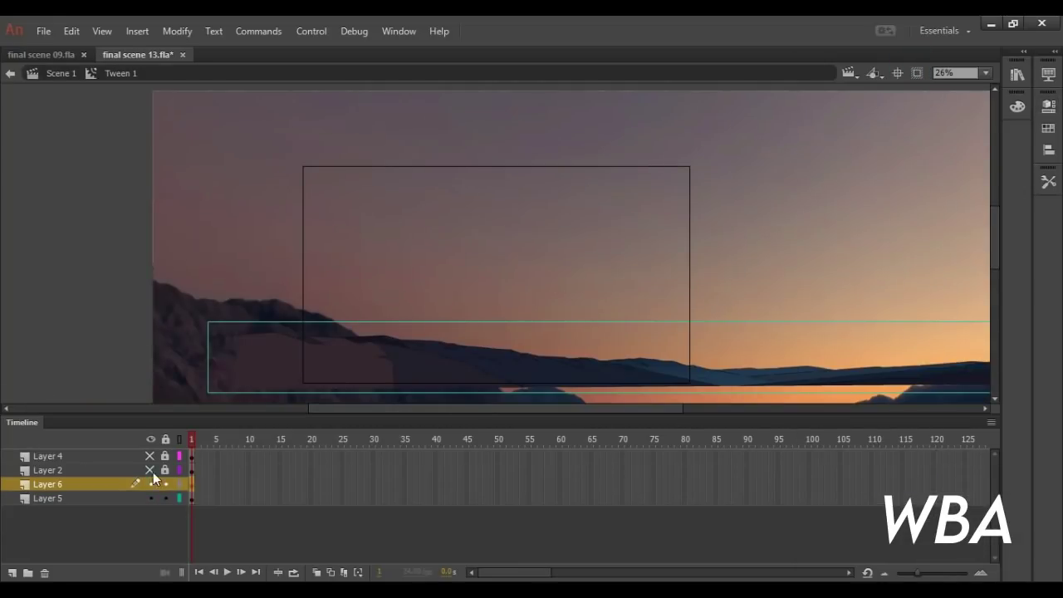
# - Make Layer 4 and Layer 2 visible inside Tween 1, and return to Scene 1 to view the whole background
pyautogui.moveTo(150, 456); pyautogui.dragTo(150, 470)
pyautogui.click(991, 73)
pyautogui.click(972, 126)
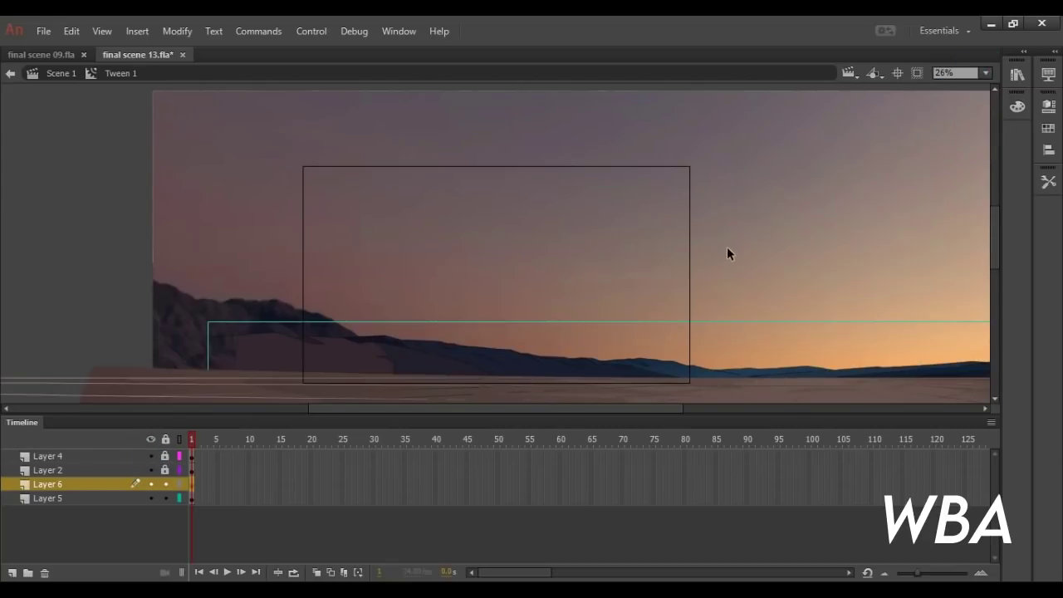
pyautogui.click(72, 73)
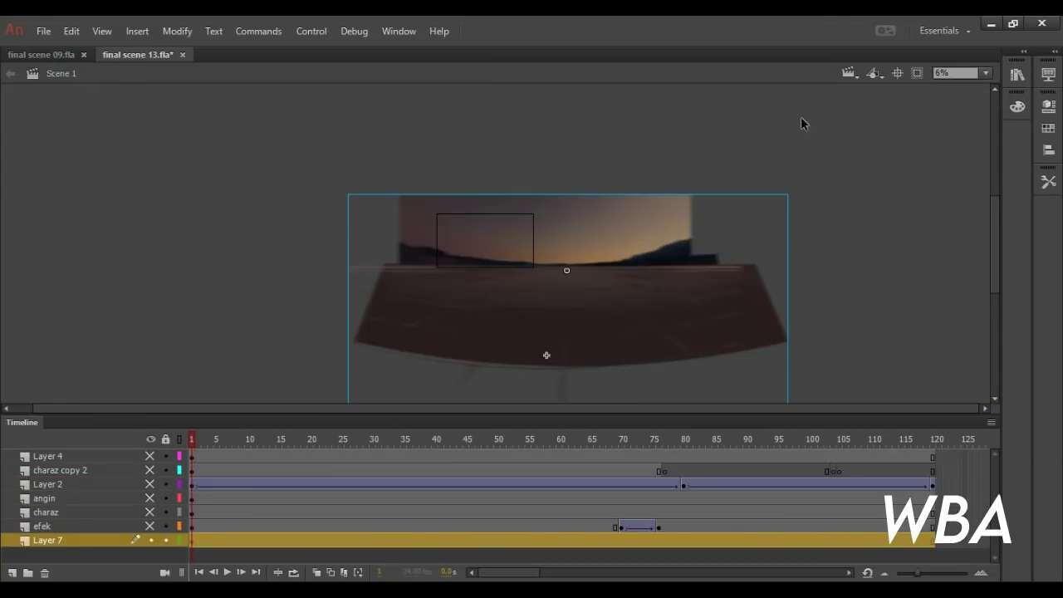
# - Clip the content to the stage and make all layers of Scene 1 visible in an enlarged view
pyautogui.click(917, 73)
pyautogui.click(151, 440)
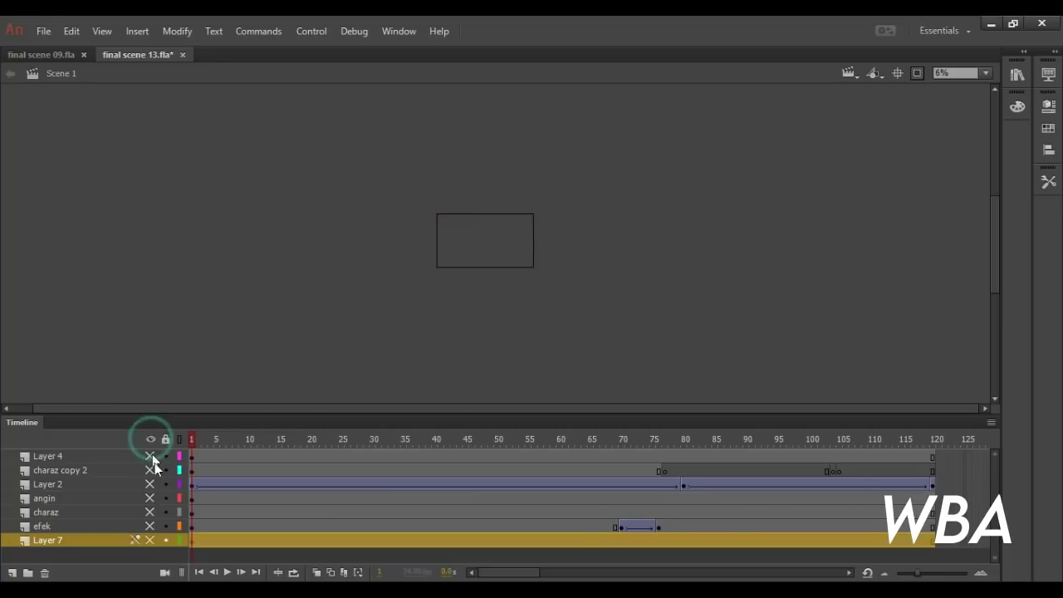
pyautogui.click(151, 439)
pyautogui.click(986, 73)
pyautogui.click(983, 111)
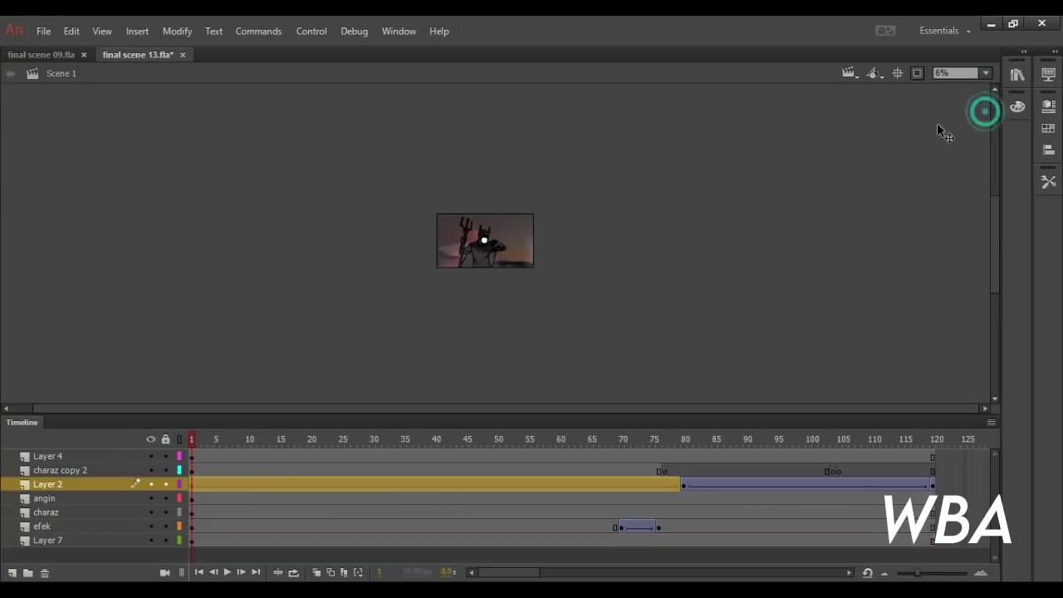
# - Lock all layers, preview the composed scene at frame 13, and save the file
pyautogui.click(165, 439)
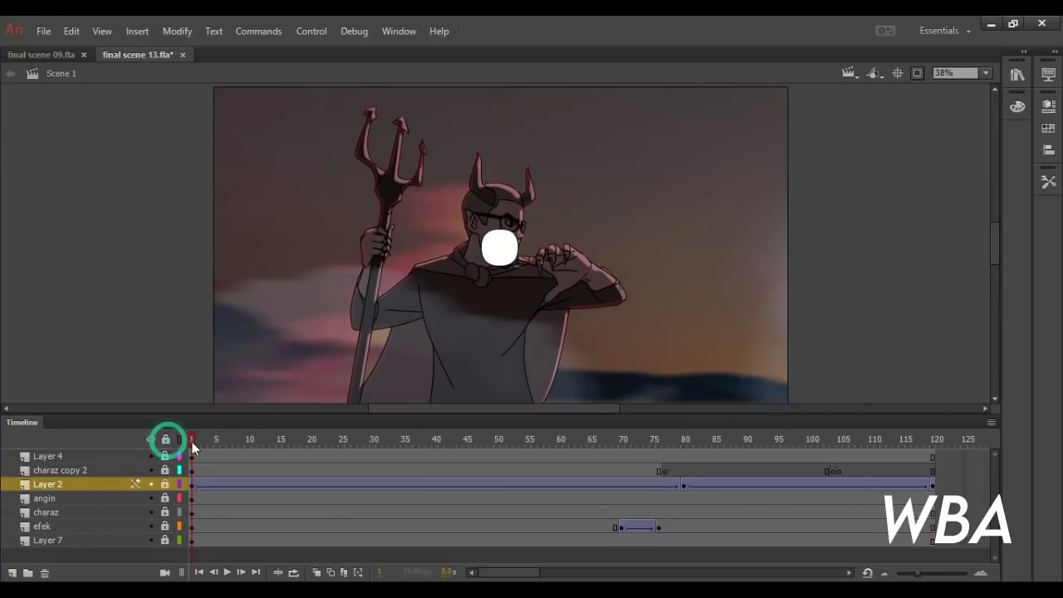
pyautogui.click(266, 439)
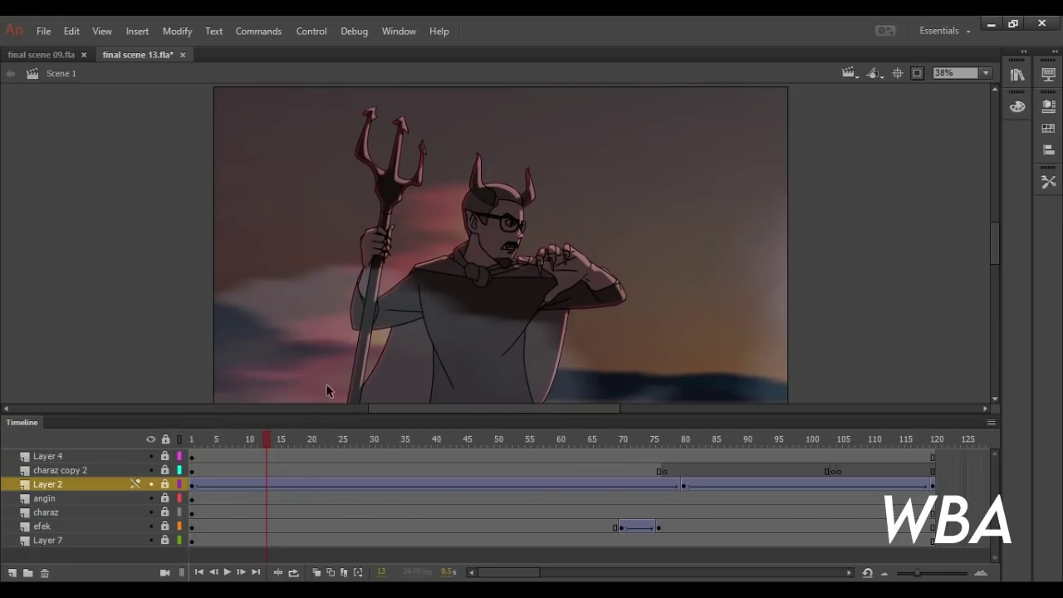
pyautogui.hotkey('ctrl', 's')
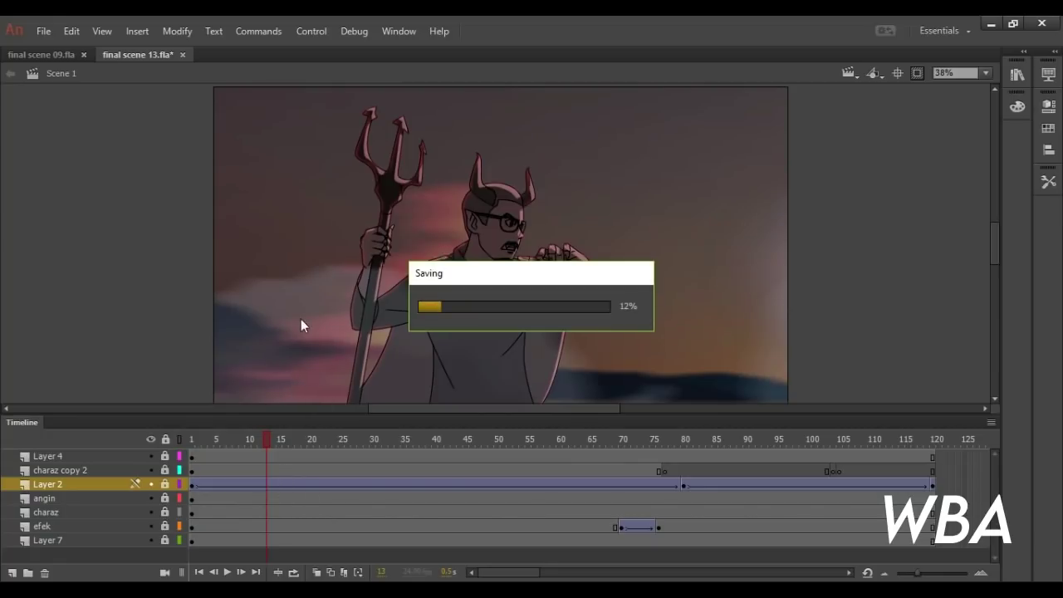